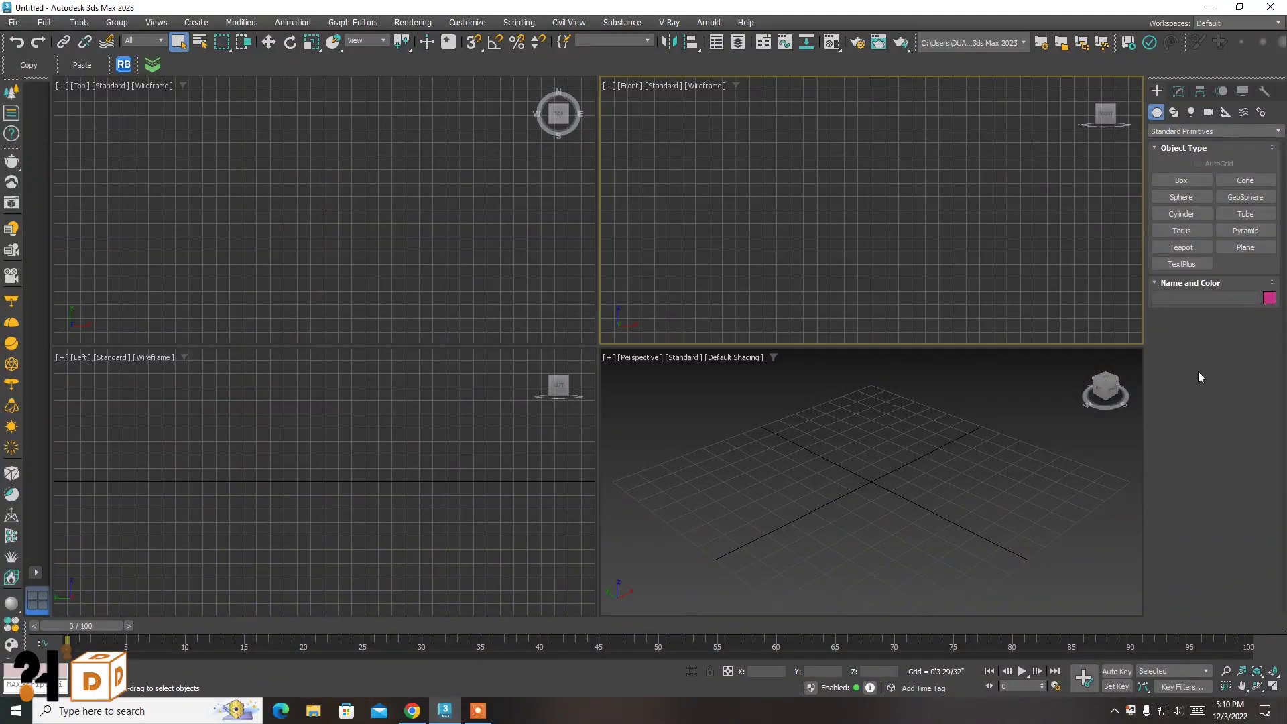
Draw a plane in the Front viewport
{"action": "left_click", "coordinate": [1247, 249]}
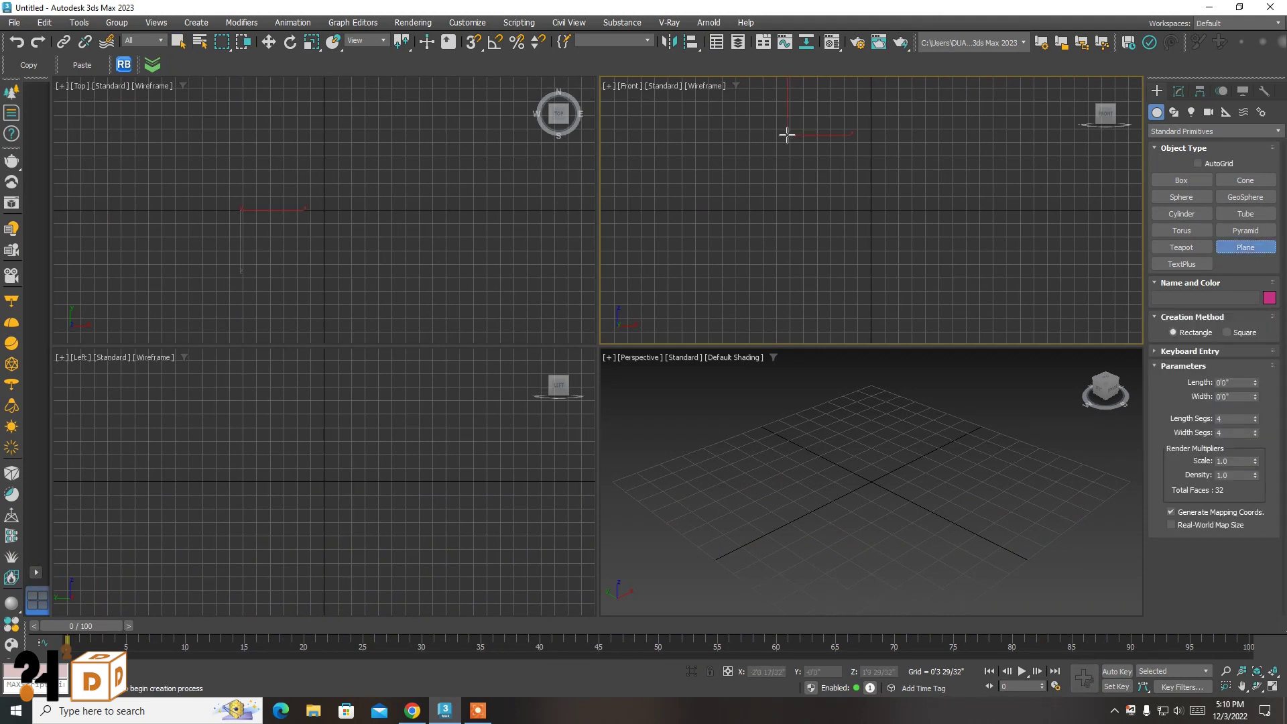
{"action": "left_click_drag", "start_coordinate": [787, 135], "coordinate": [987, 310]}
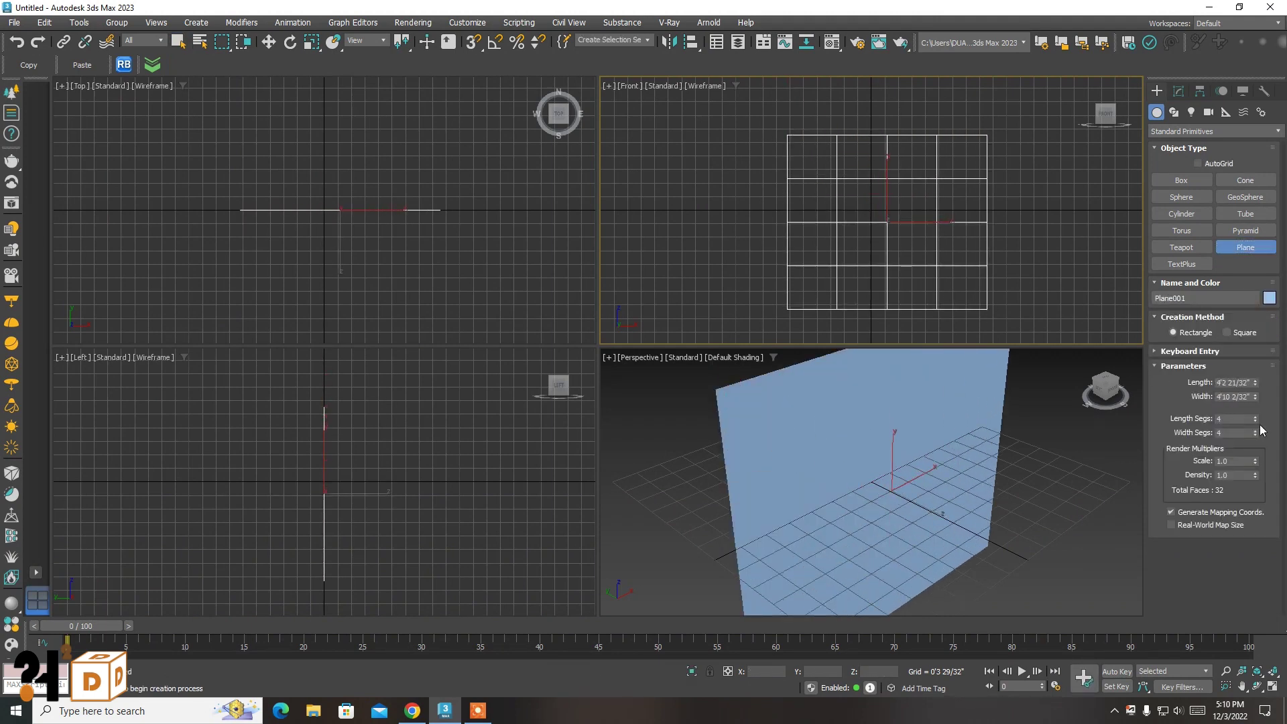
{"action": "right_click", "coordinate": [1255, 419]}
{"action": "right_click", "coordinate": [924, 225]}
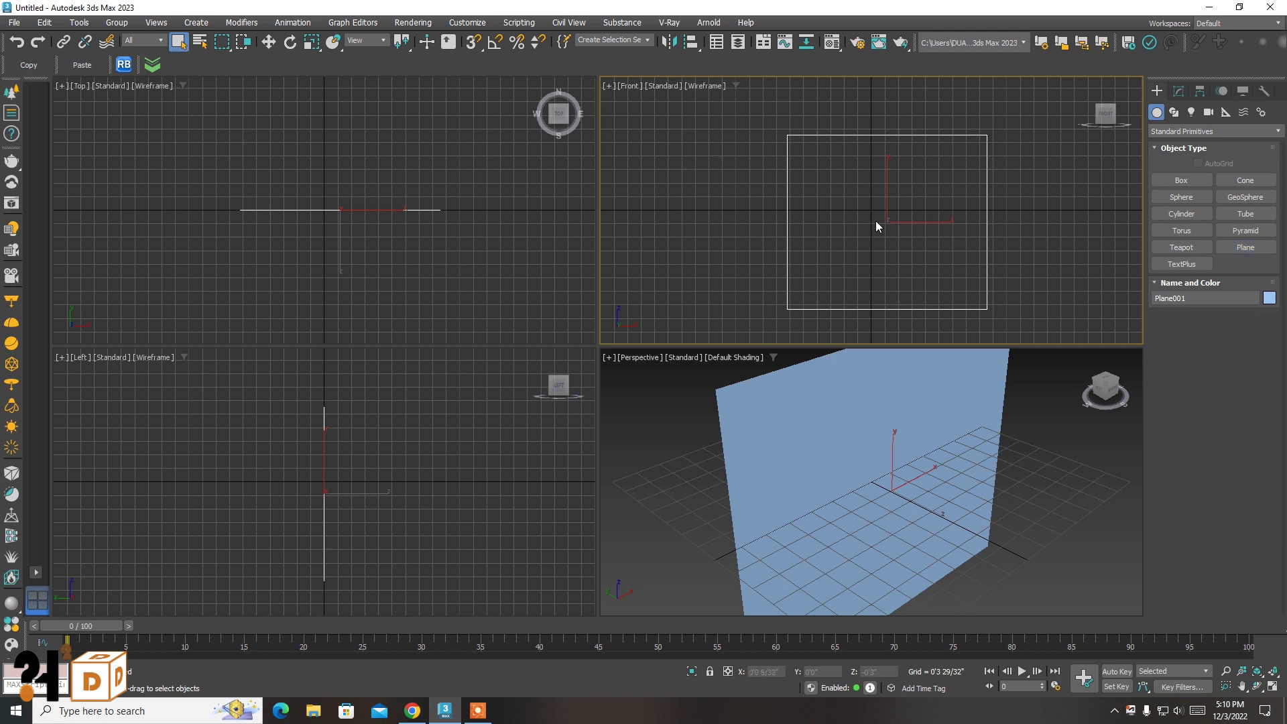
Set the plane's Length and Width to 1'6"
{"action": "key", "text": "w"}
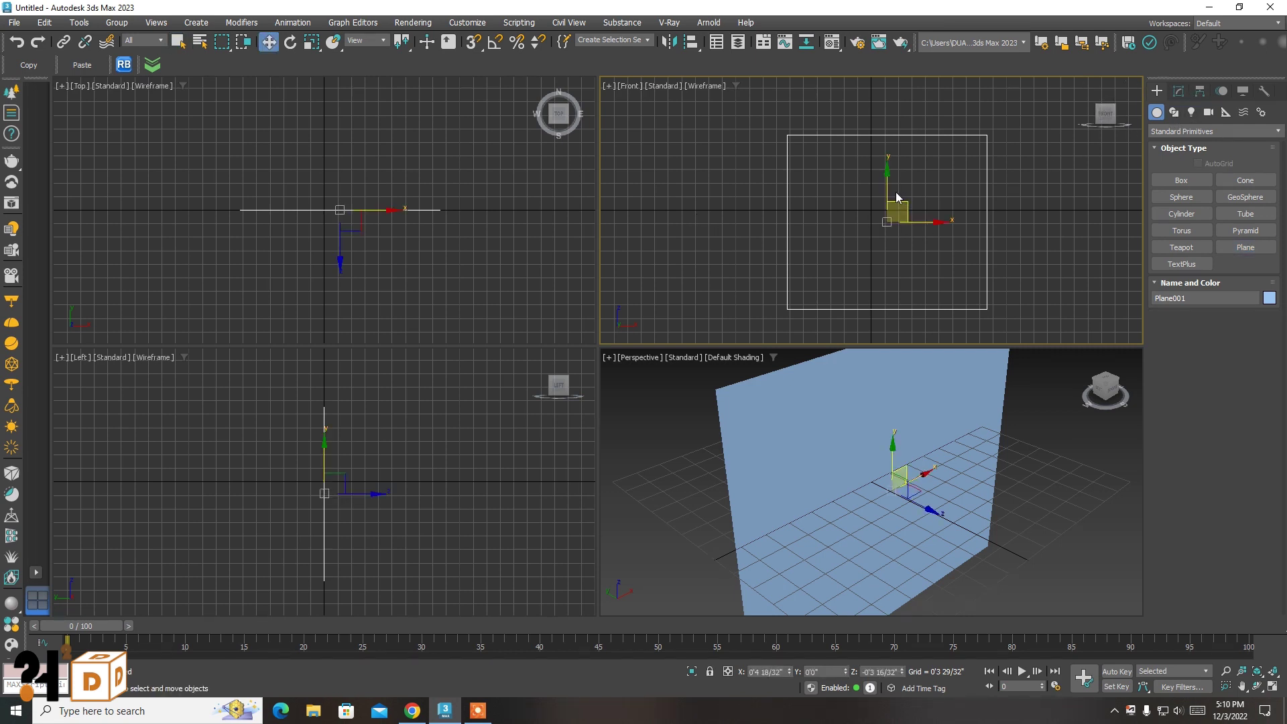
{"action": "left_click", "coordinate": [1178, 91]}
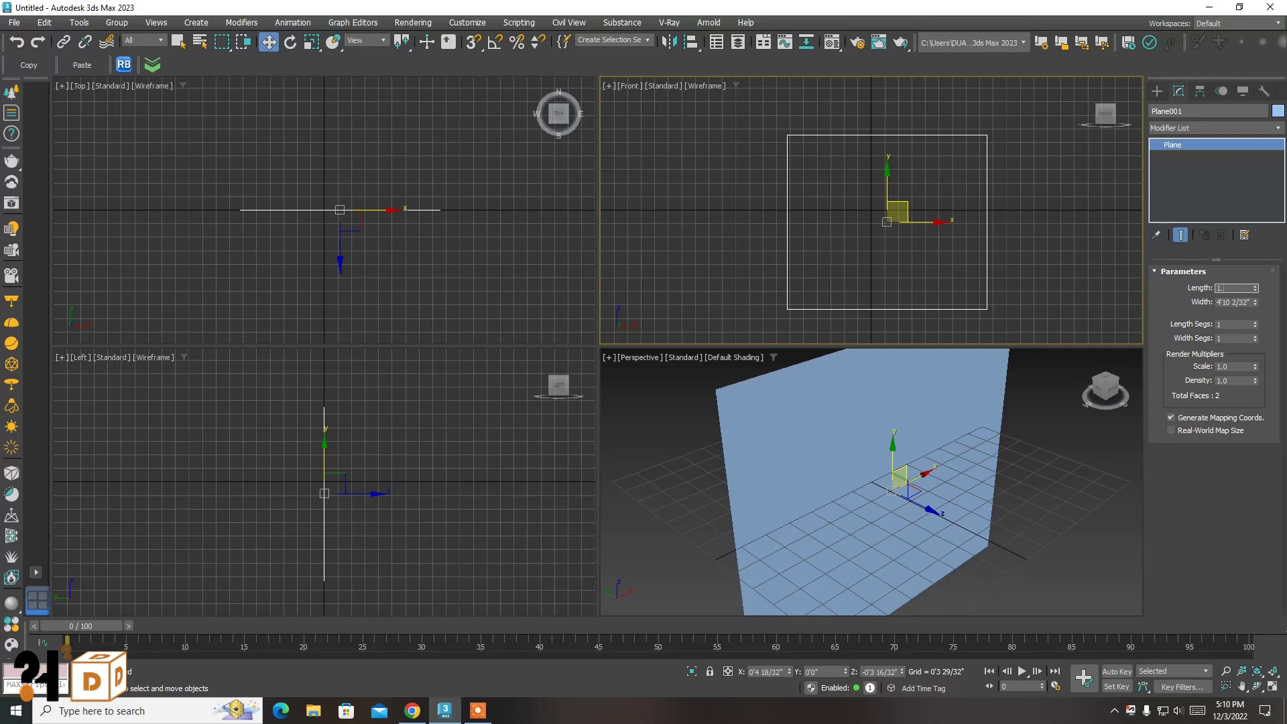
{"action": "type", "text": "5"}
{"action": "key", "text": "Tab"}
{"action": "type", "text": "5"}
{"action": "key", "text": "Return"}
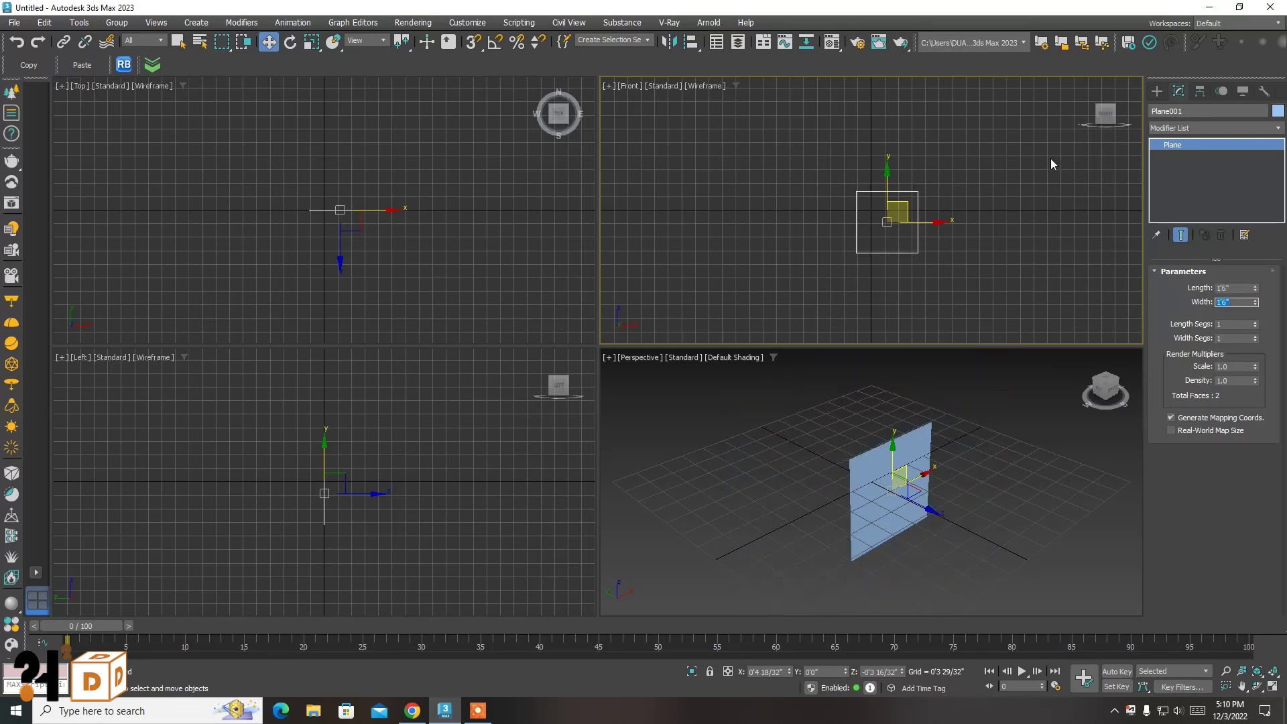
{"action": "right_click", "coordinate": [970, 162]}
Maximize the Front view, reposition the plane and switch to shaded display
{"action": "left_click", "coordinate": [1272, 685]}
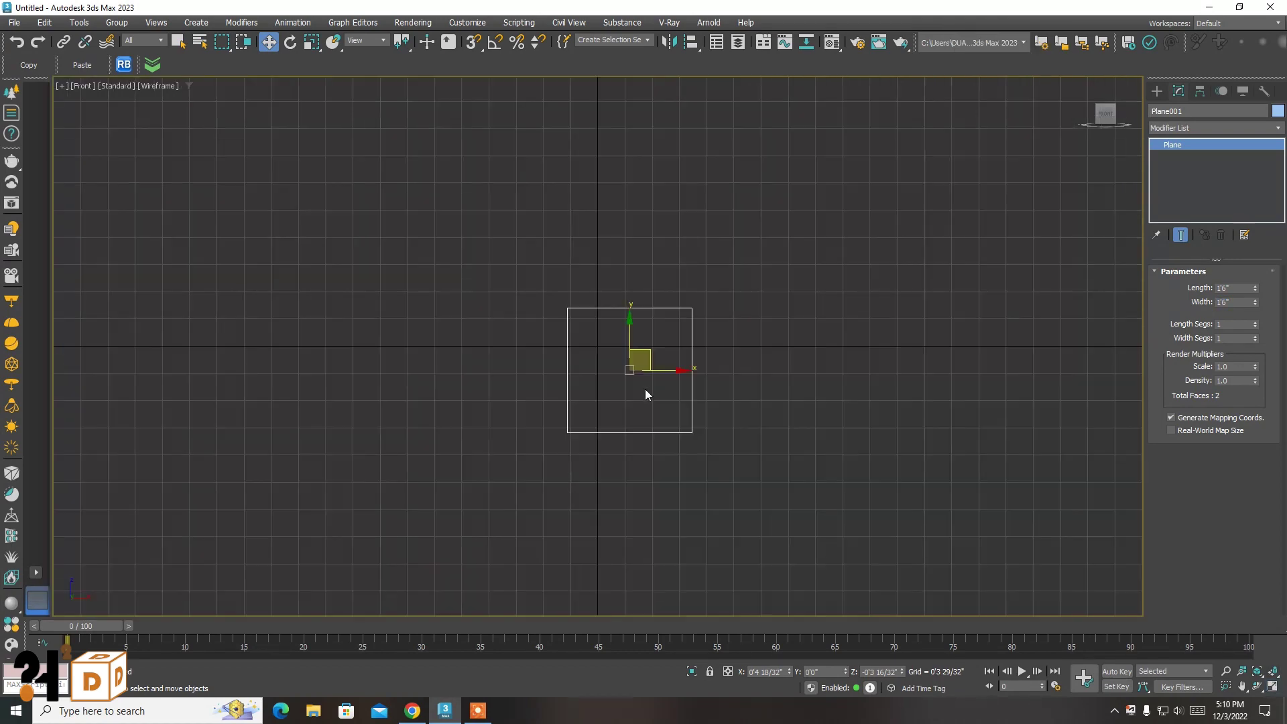
{"action": "left_click_drag", "start_coordinate": [641, 350], "coordinate": [608, 264]}
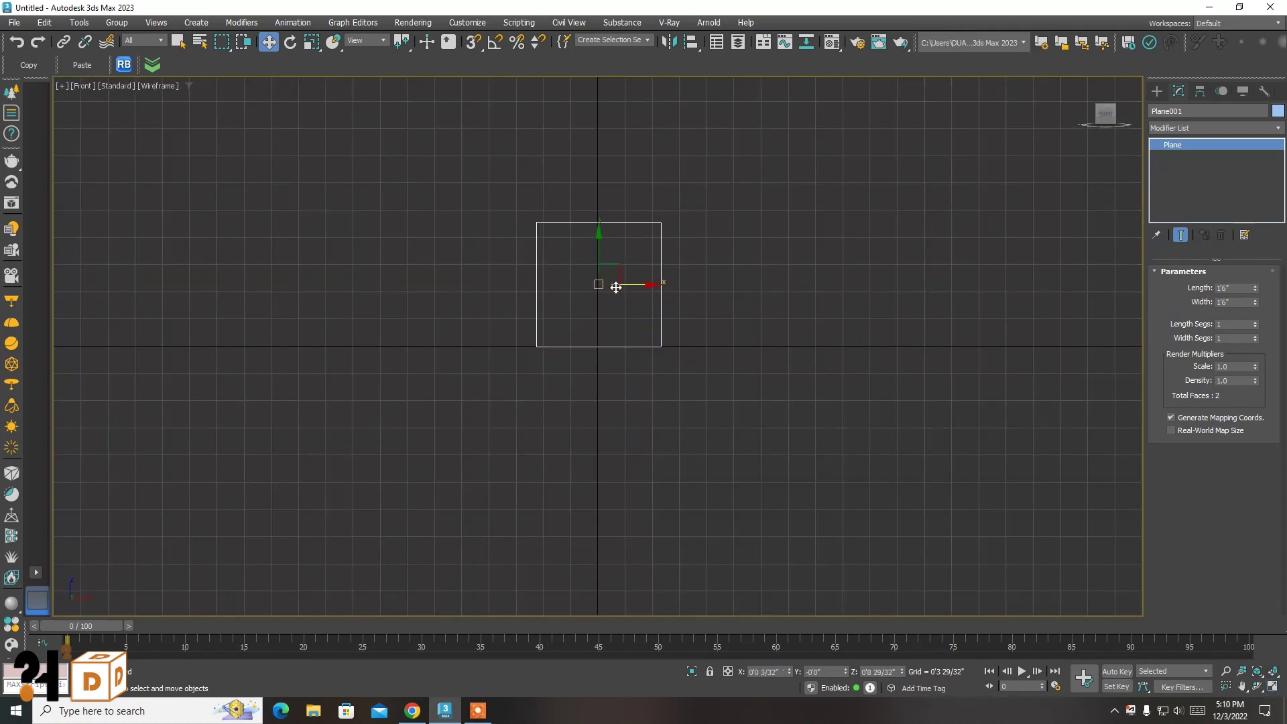
{"action": "scroll", "coordinate": [588, 348], "scroll_direction": "up", "scroll_amount": 5}
{"action": "middle_click_drag", "start_coordinate": [587, 348], "coordinate": [604, 469]}
{"action": "scroll", "coordinate": [610, 483], "scroll_direction": "down", "scroll_amount": 3}
{"action": "key", "text": "F3"}
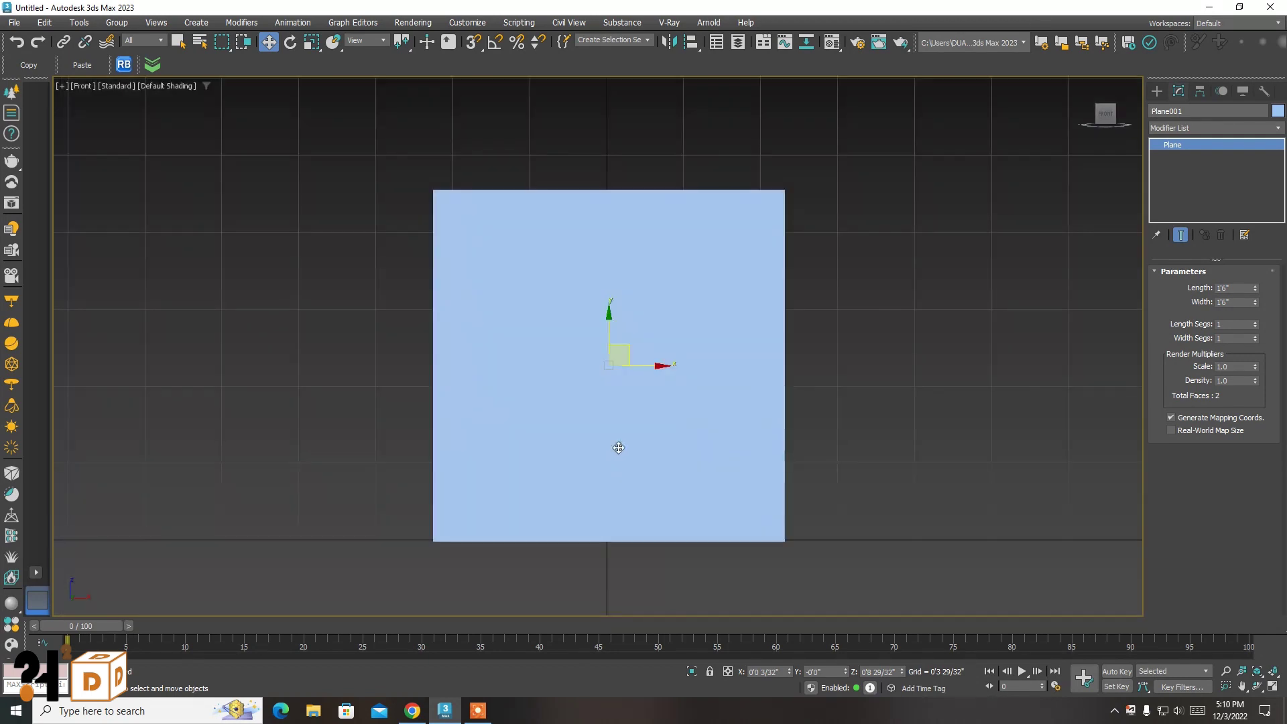
Deselect the plane and bring up the Material Editor
{"action": "left_click", "coordinate": [178, 42]}
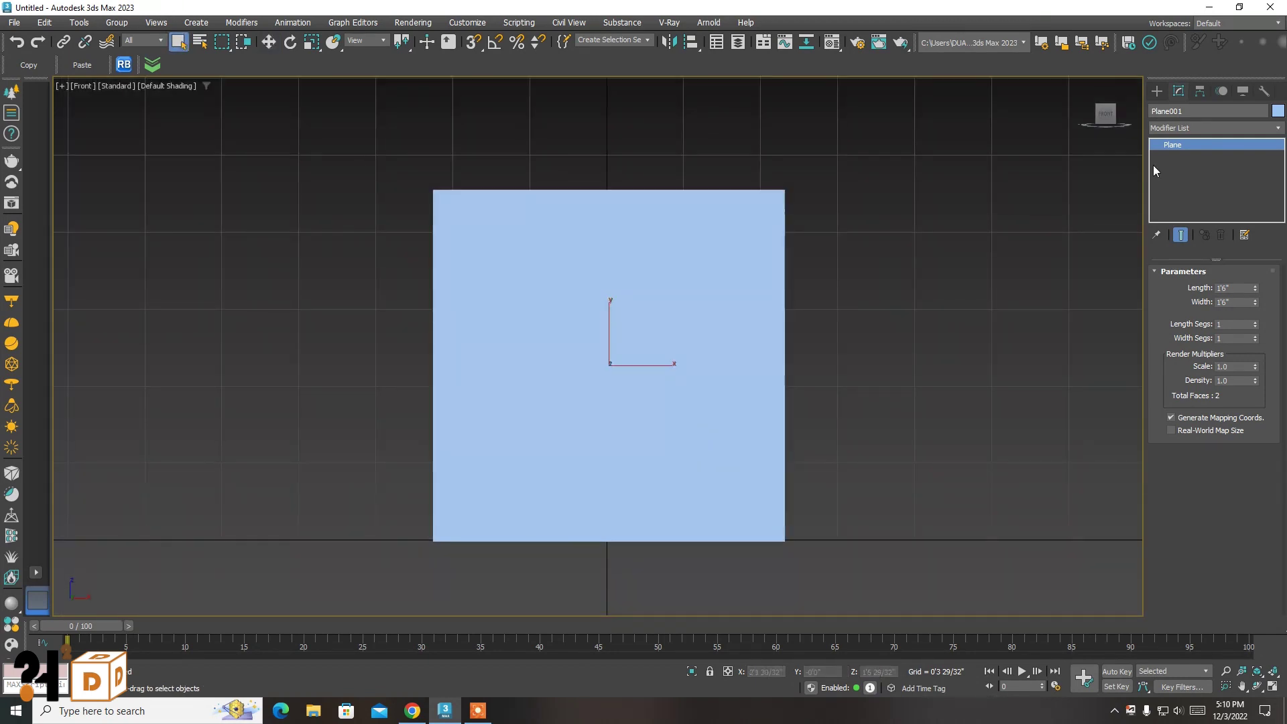
{"action": "left_click", "coordinate": [1157, 90]}
{"action": "left_click", "coordinate": [939, 265]}
{"action": "key", "text": "m"}
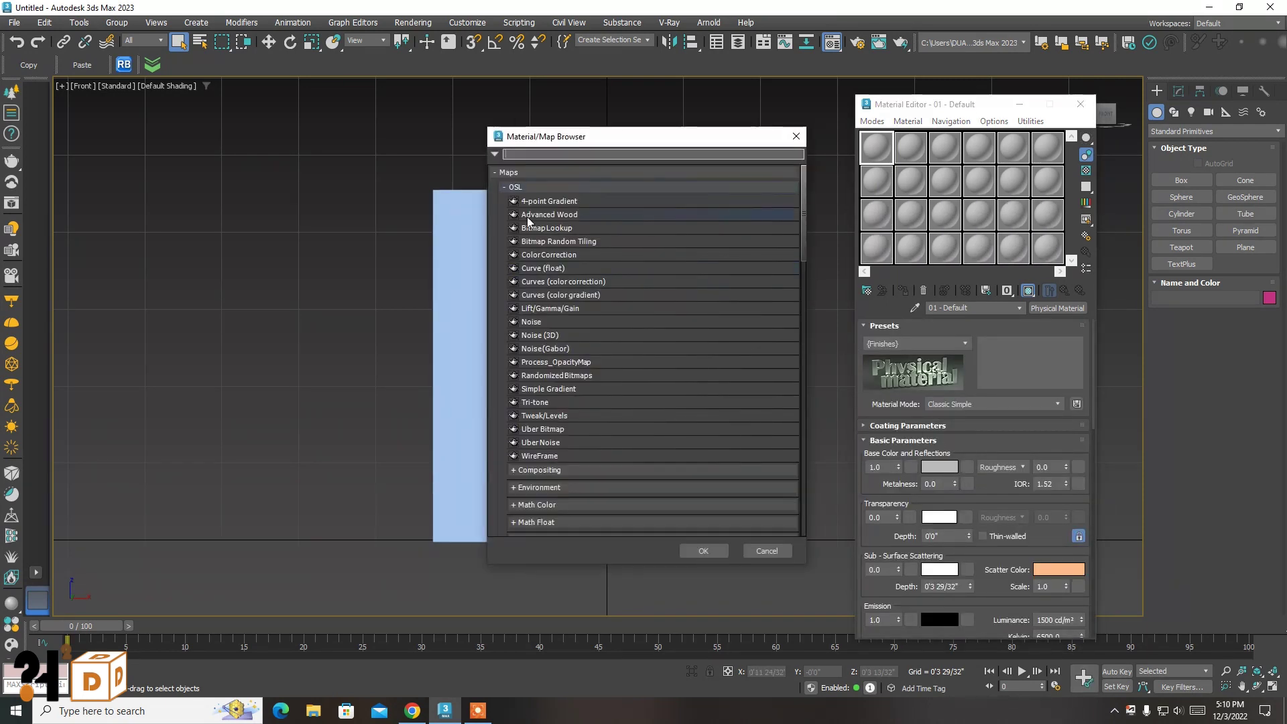
Add a Bitmap base-colour map using the bowling-pin photo from Downloads
{"action": "left_click", "coordinate": [535, 188]}
{"action": "double_click", "coordinate": [532, 232]}
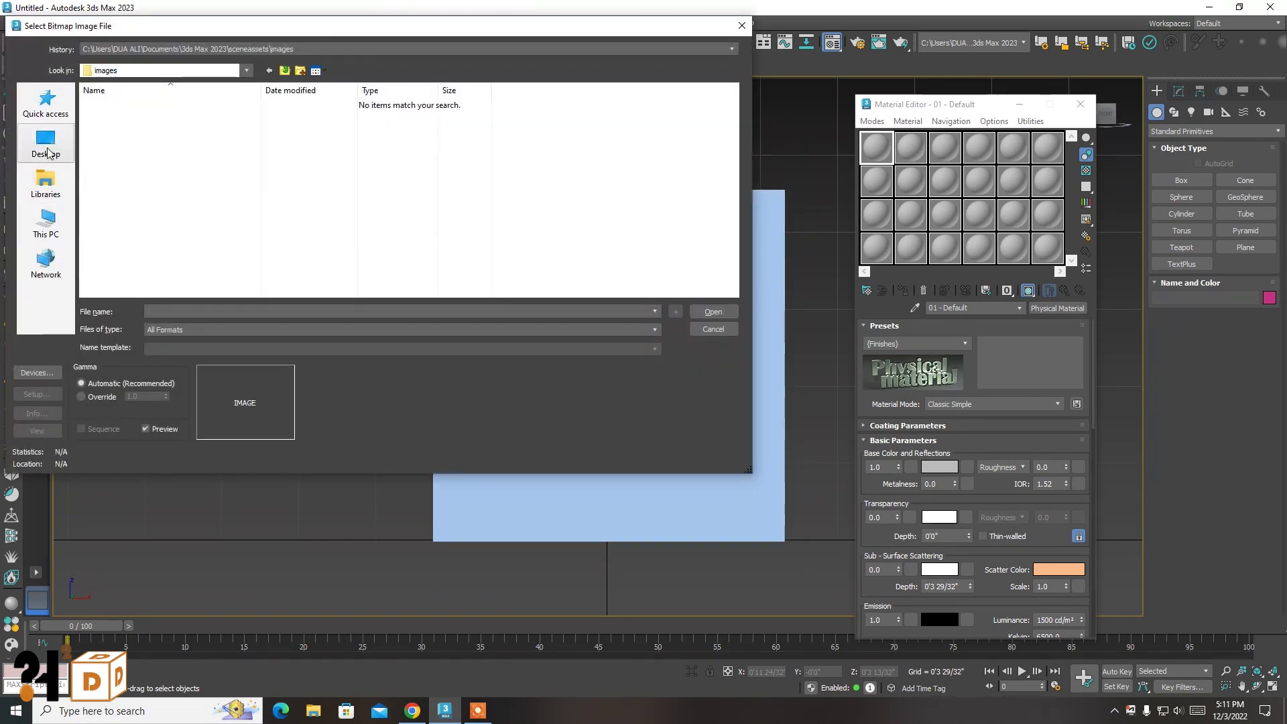
{"action": "left_click", "coordinate": [47, 221]}
{"action": "double_click", "coordinate": [496, 118]}
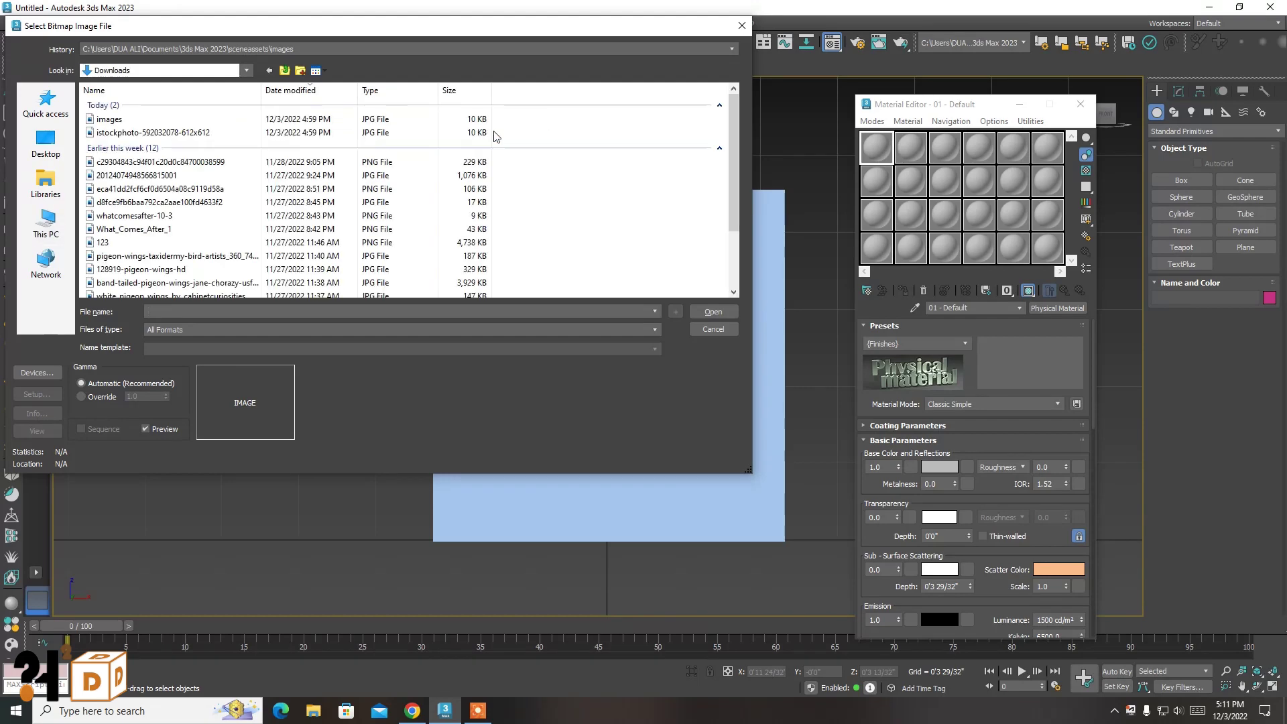
{"action": "double_click", "coordinate": [144, 135]}
Assign the material to the plane and restore the four-viewport layout
{"action": "left_click", "coordinate": [718, 253]}
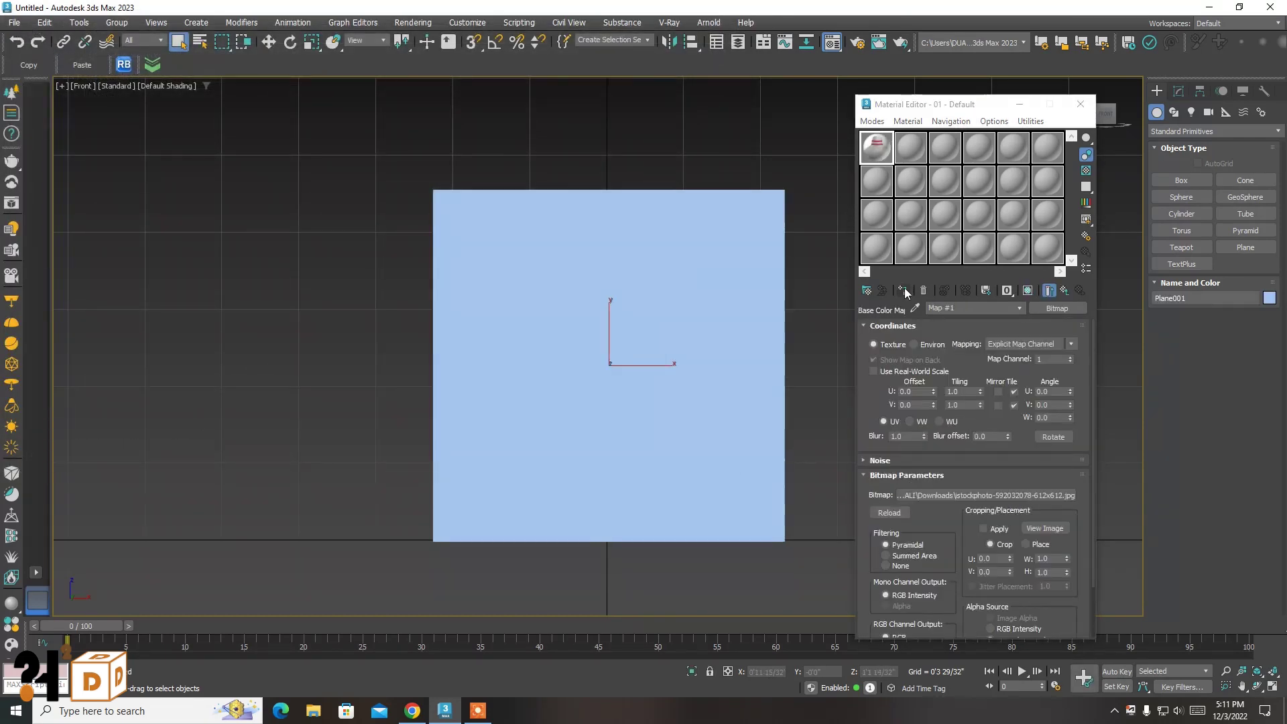
{"action": "left_click", "coordinate": [903, 291]}
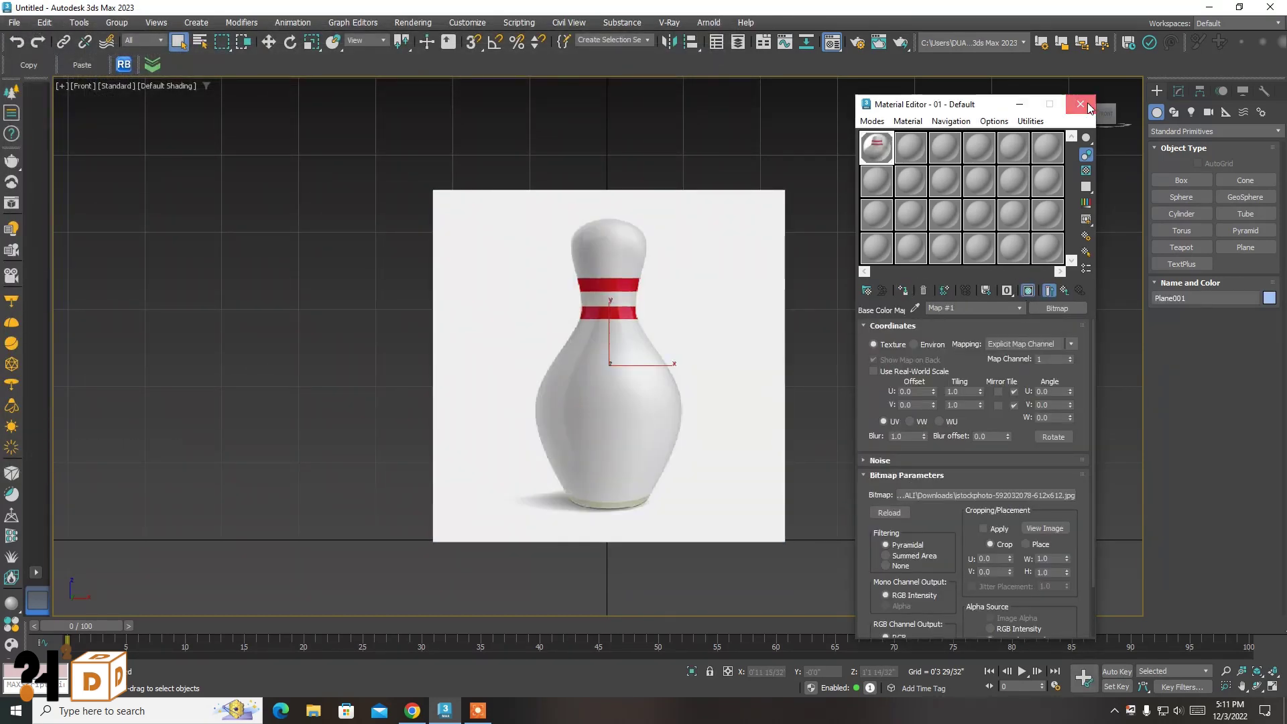
{"action": "left_click", "coordinate": [1081, 104]}
{"action": "left_click", "coordinate": [919, 310]}
{"action": "left_click", "coordinate": [1272, 686]}
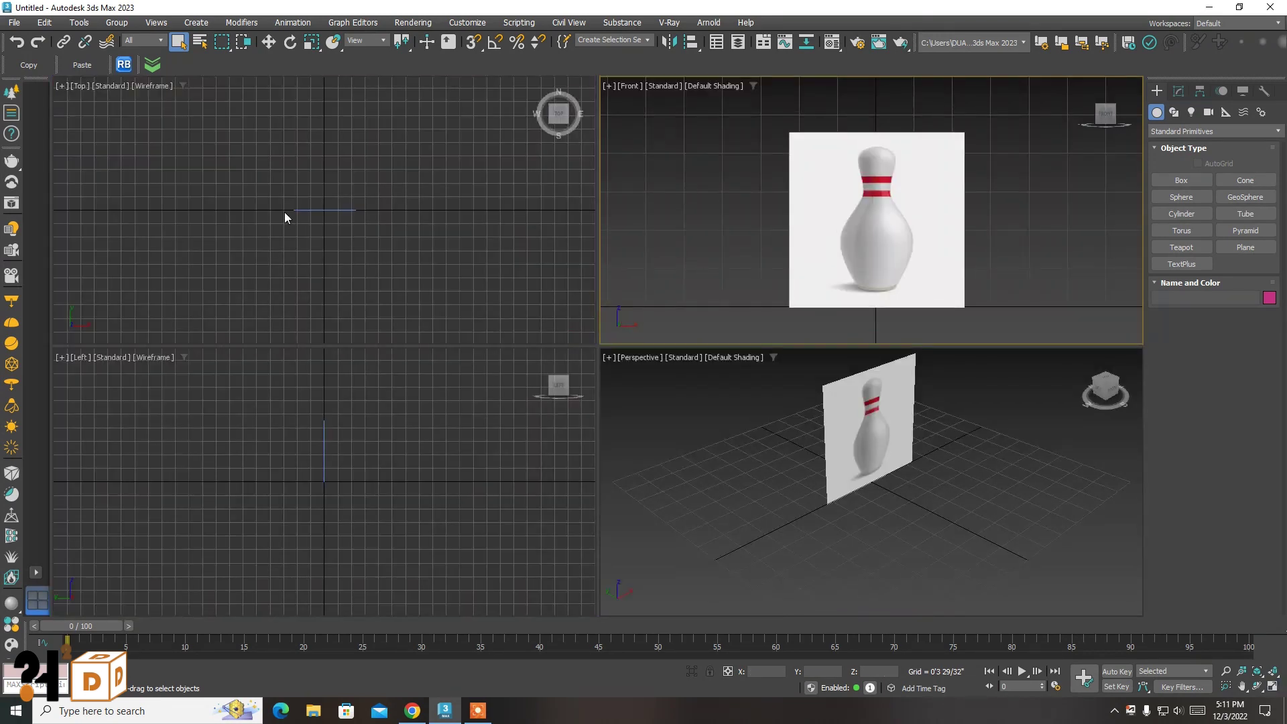
{"action": "left_click", "coordinate": [284, 212]}
Draw a tube in the Top view and check the pin's dimension drawing in Chrome
{"action": "left_click", "coordinate": [1246, 215]}
{"action": "scroll", "coordinate": [331, 244], "scroll_direction": "up", "scroll_amount": 2}
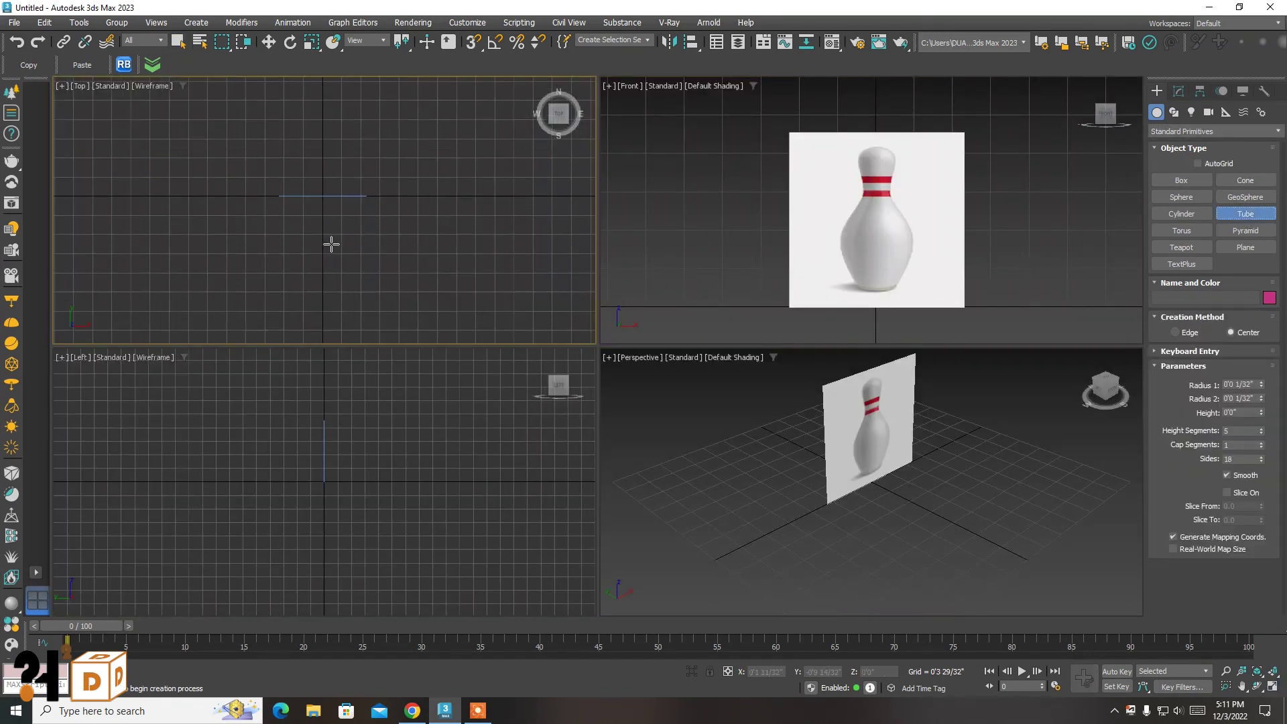
{"action": "scroll", "coordinate": [326, 245], "scroll_direction": "up", "scroll_amount": 2}
{"action": "left_click_drag", "start_coordinate": [321, 242], "coordinate": [349, 242]}
{"action": "left_click", "coordinate": [323, 240]}
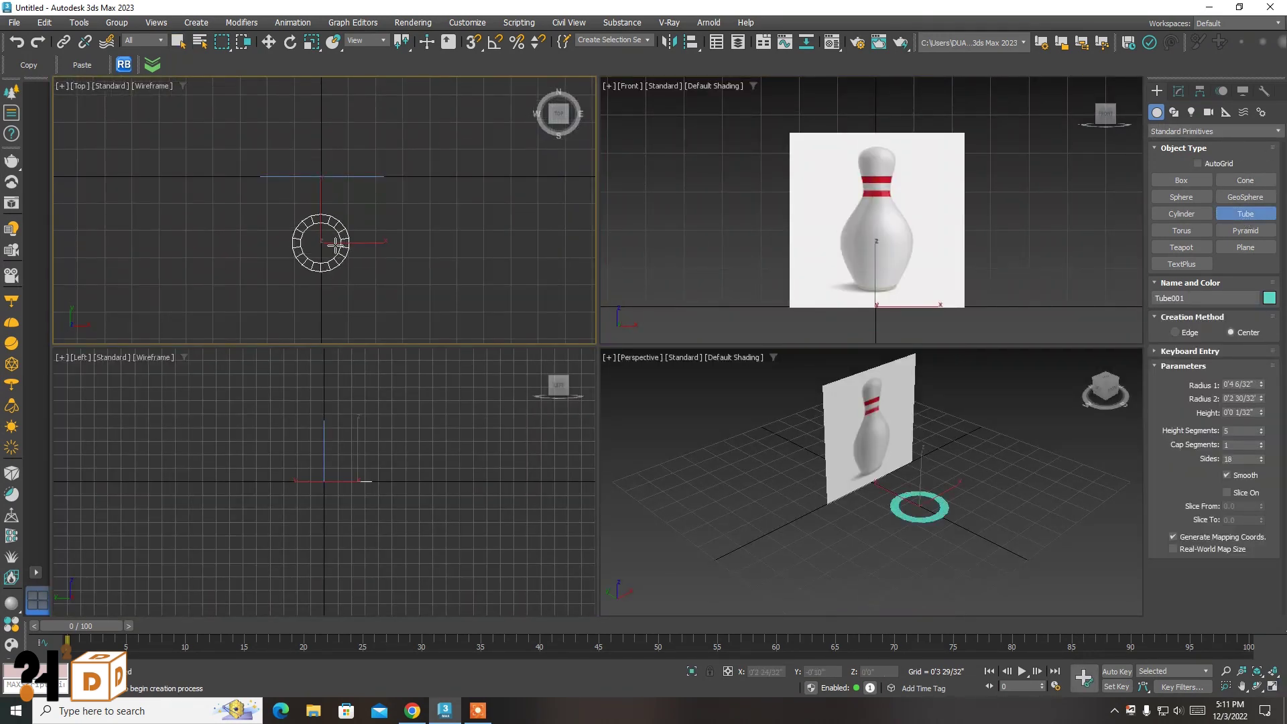
{"action": "left_click", "coordinate": [1178, 91]}
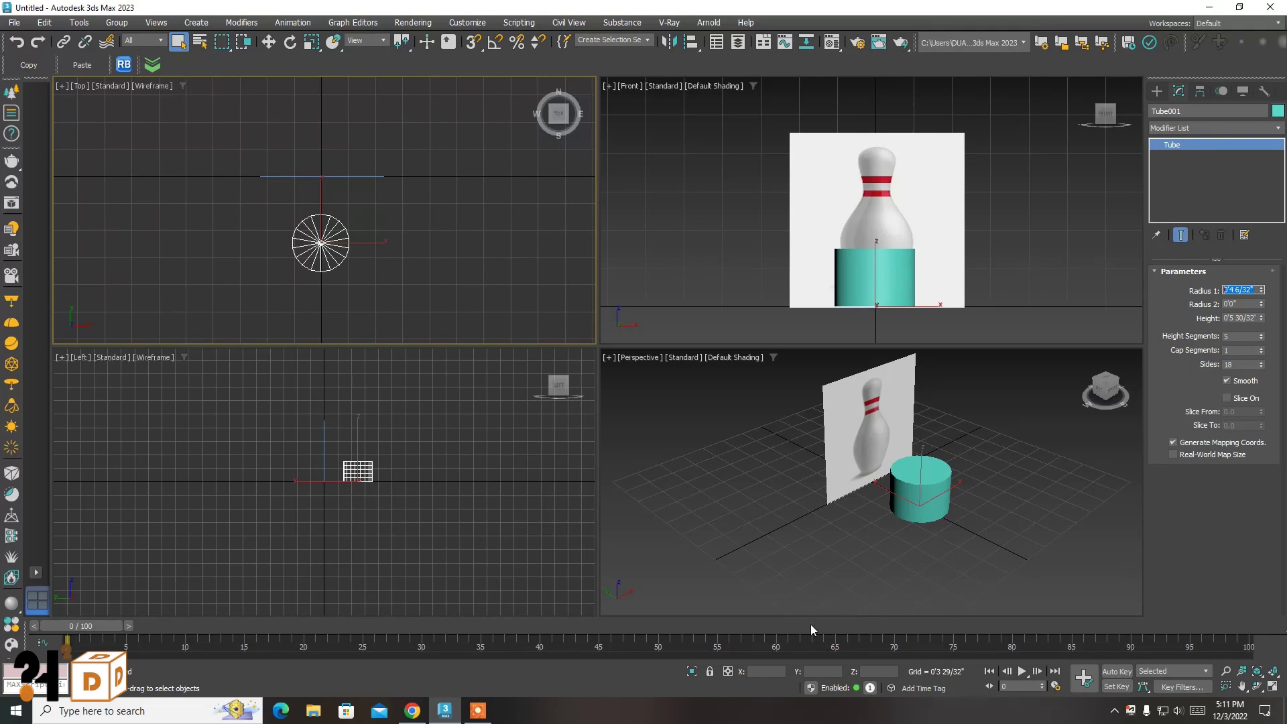
{"action": "left_click", "coordinate": [413, 710]}
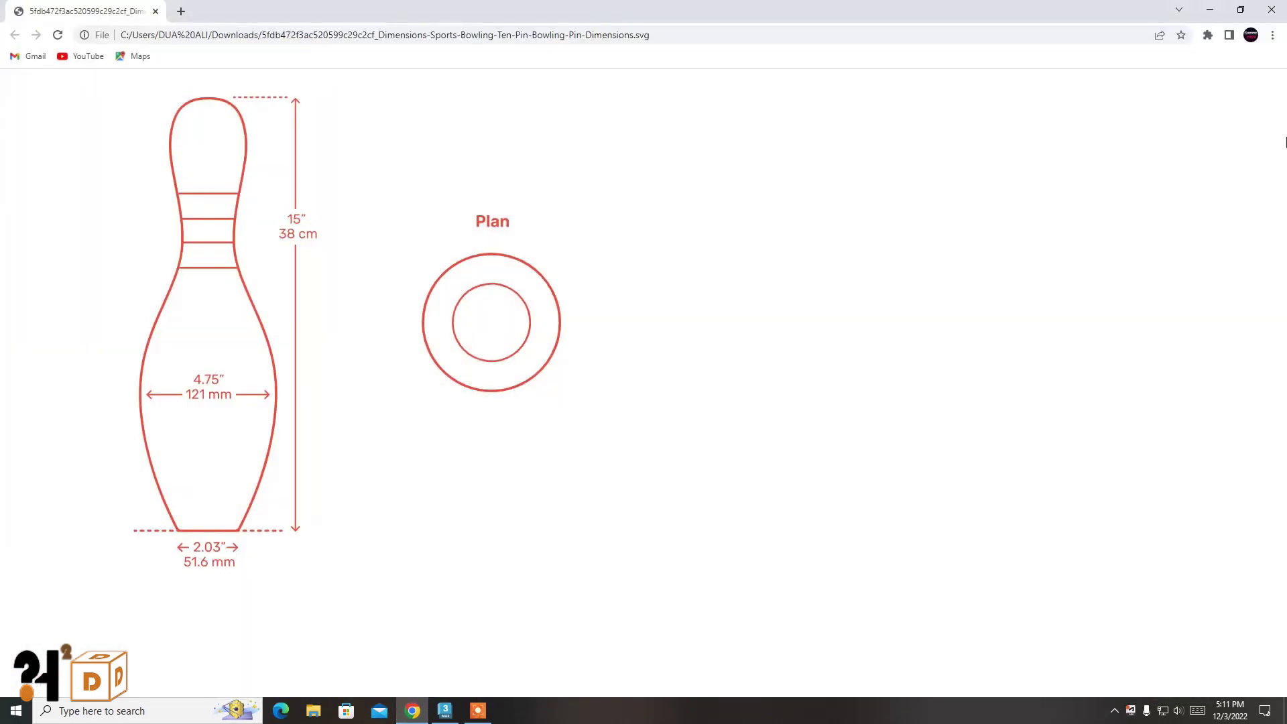
{"action": "left_click", "coordinate": [1211, 9]}
{"action": "type", "text": "15\""}
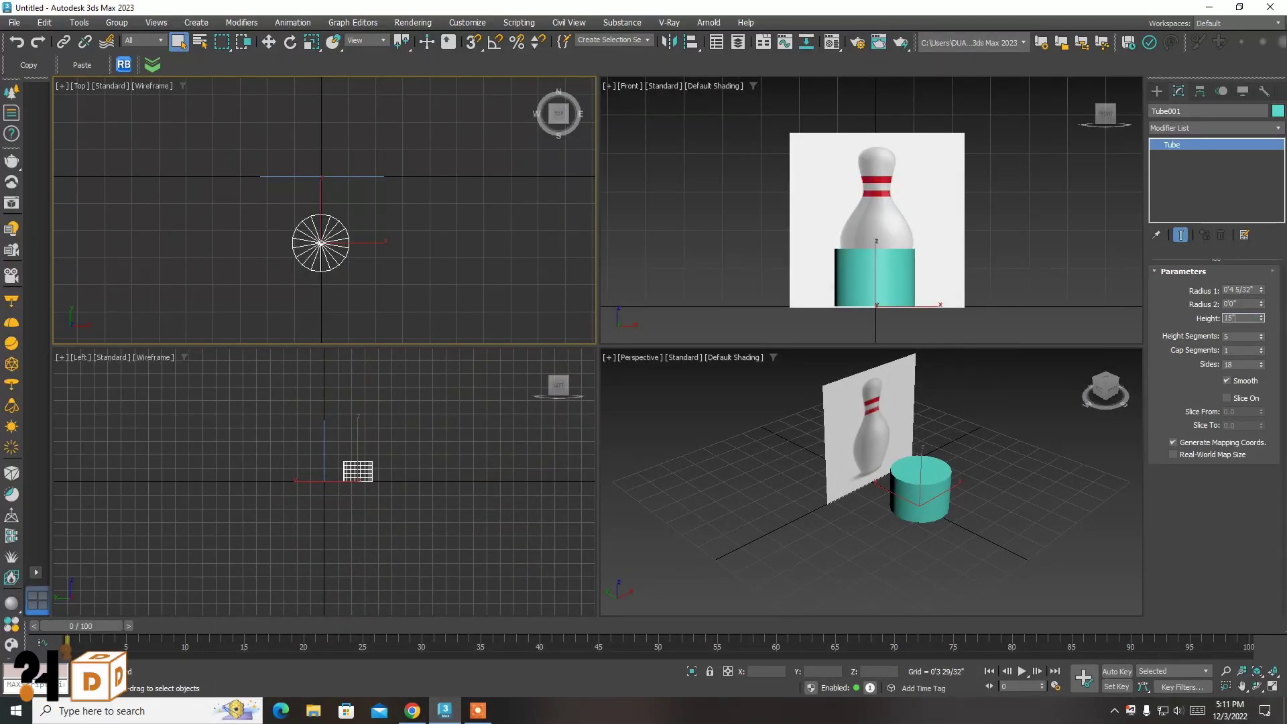
Set the tube height to 15 inches and Radius 1 to 0.015
{"action": "key", "text": "Return"}
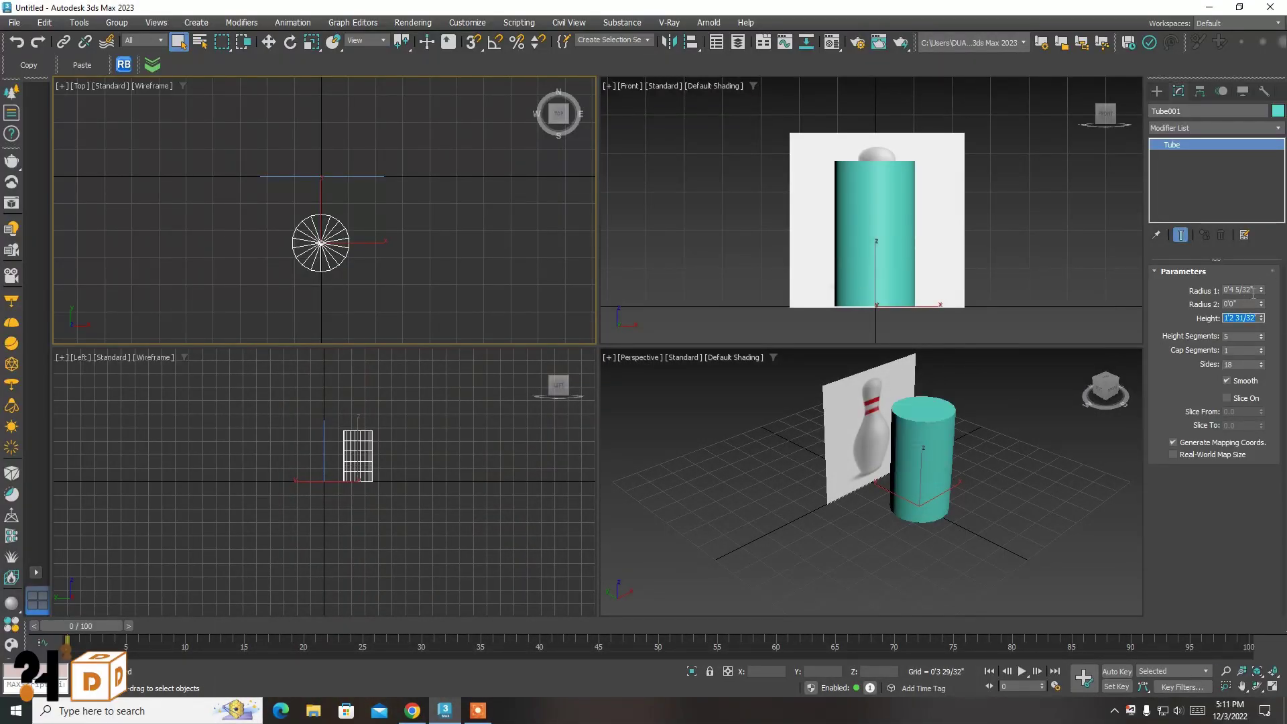
{"action": "type", "text": "1"}
{"action": "type", "text": ".015"}
{"action": "key", "text": "Return"}
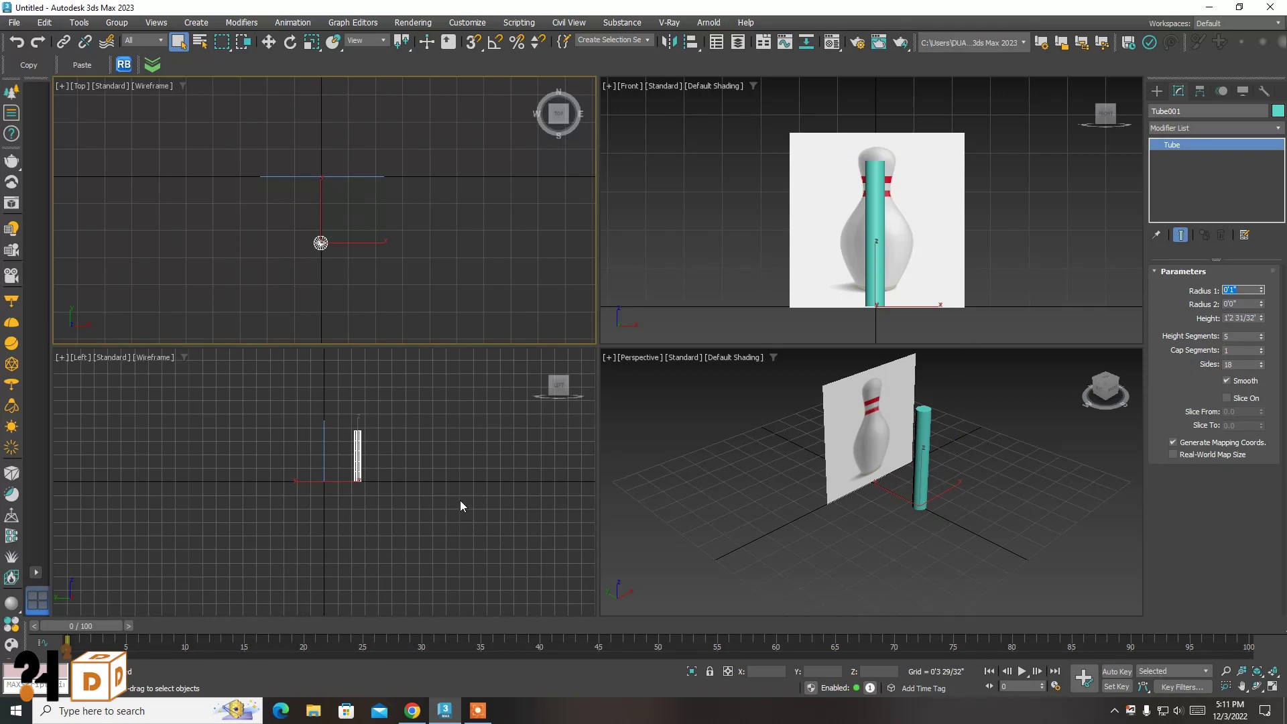
Move the tube over the pin image and maximize the Front view
{"action": "left_click", "coordinate": [268, 41]}
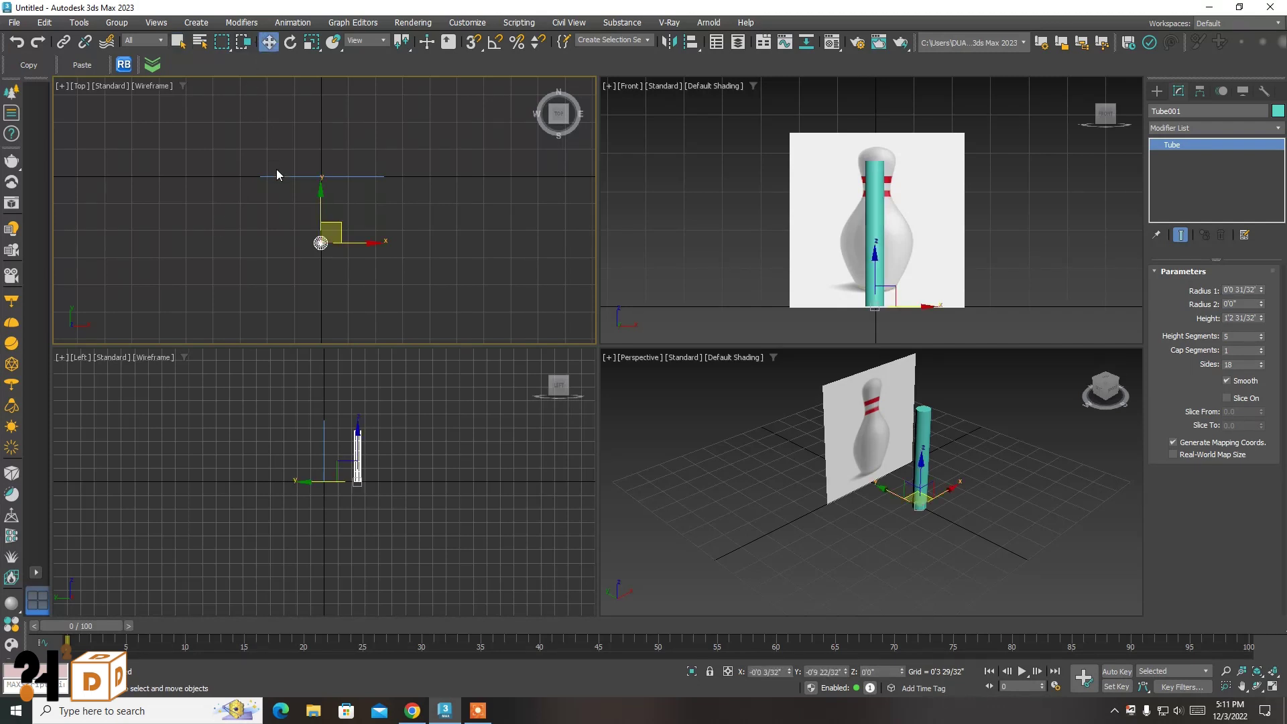
{"action": "scroll", "coordinate": [276, 169], "scroll_direction": "up", "scroll_amount": 3}
{"action": "scroll", "coordinate": [276, 169], "scroll_direction": "down", "scroll_amount": 1}
{"action": "left_click_drag", "start_coordinate": [362, 240], "coordinate": [361, 202]}
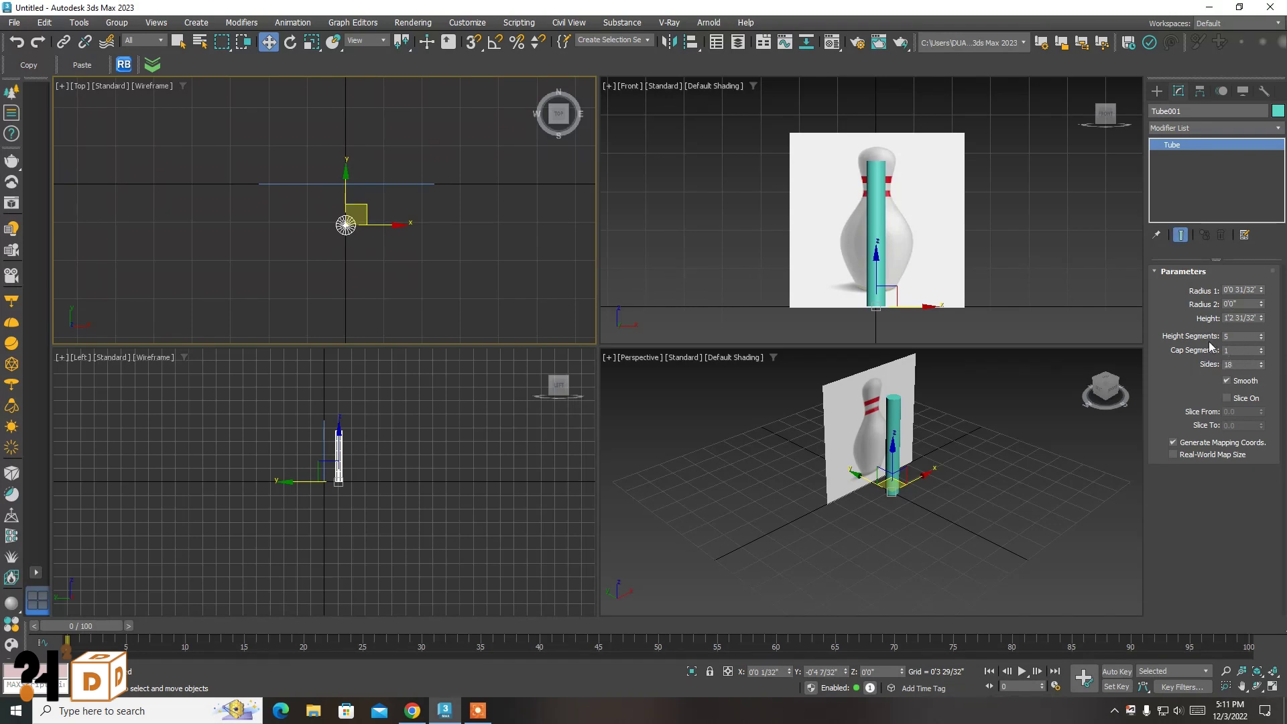
{"action": "right_click", "coordinate": [908, 164]}
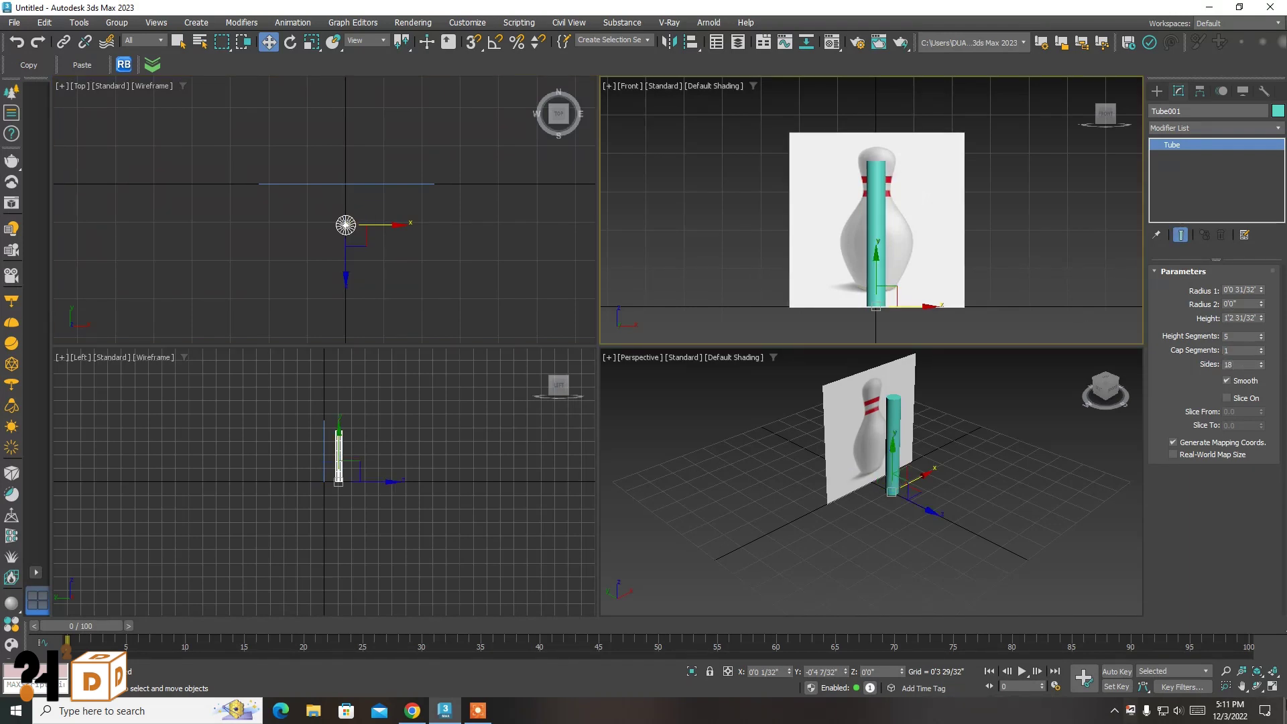
{"action": "key", "text": "alt+w"}
Show edges and give the tube 20 height segments and 24 sides
{"action": "key", "text": "F4"}
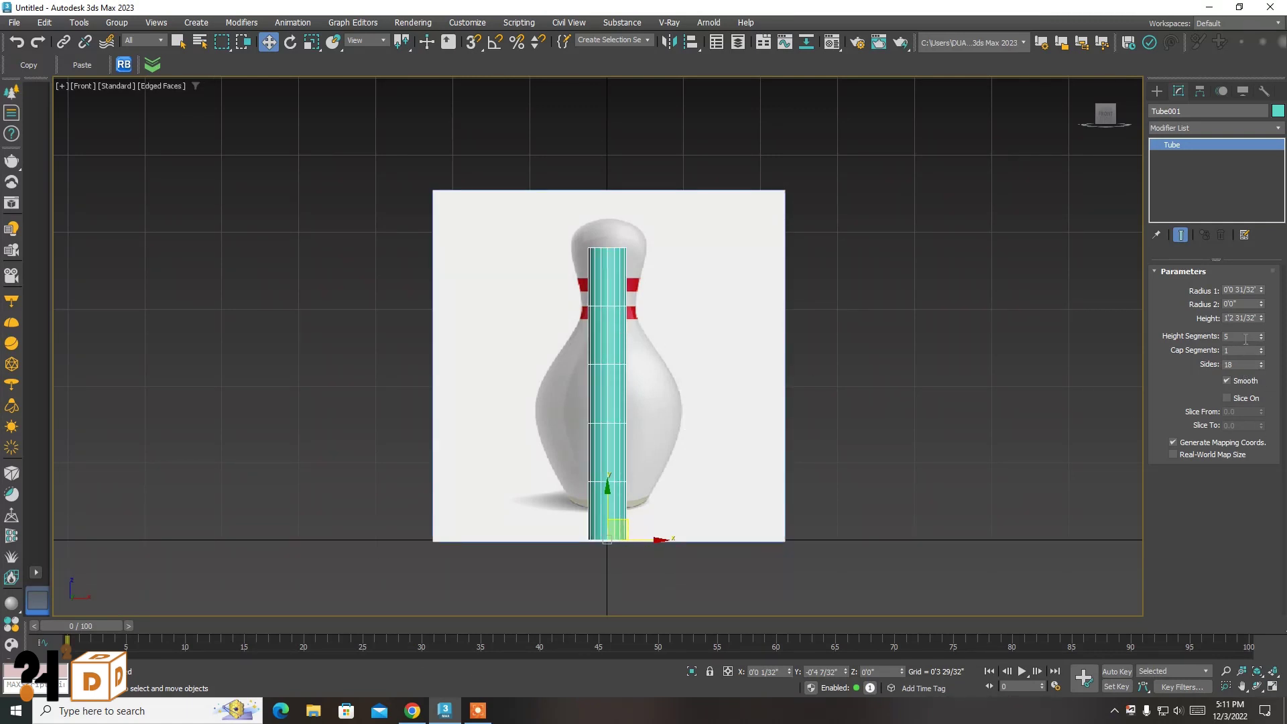
{"action": "type", "text": "15"}
{"action": "key", "text": "Return"}
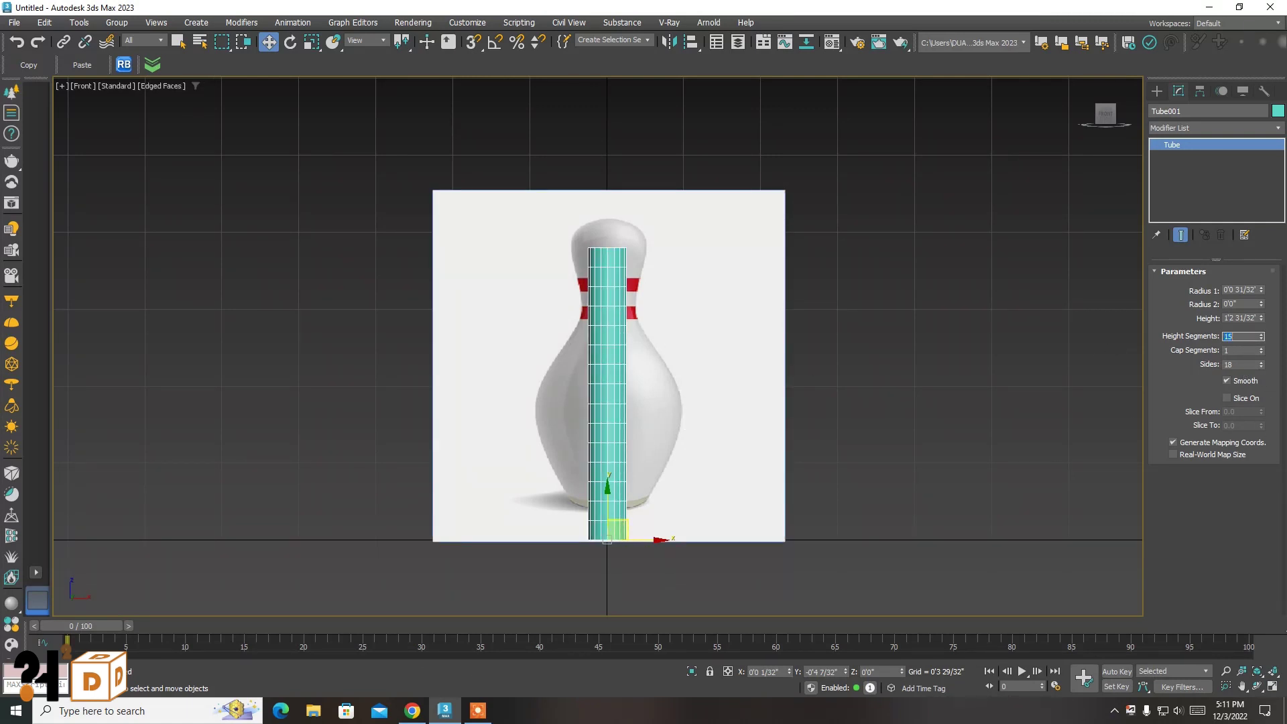
{"action": "type", "text": "20"}
{"action": "key", "text": "Return"}
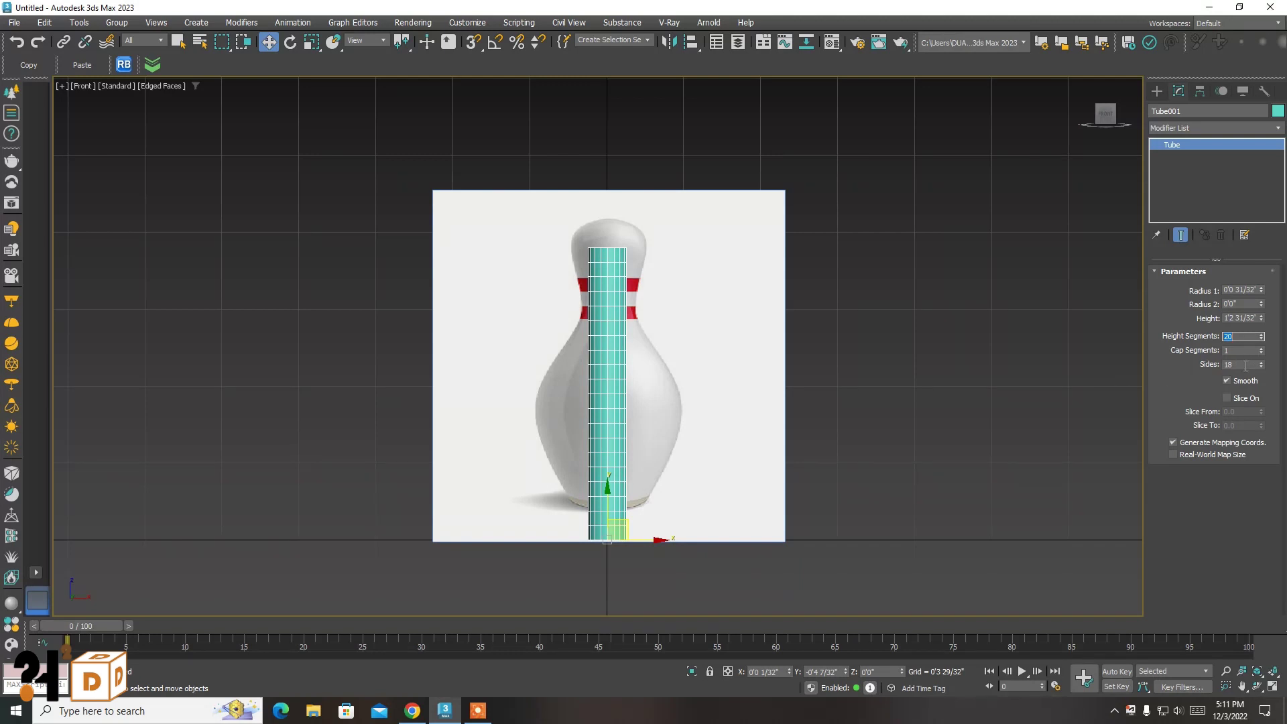
{"action": "left_click", "coordinate": [1246, 366]}
{"action": "type", "text": "4"}
{"action": "key", "text": "Return"}
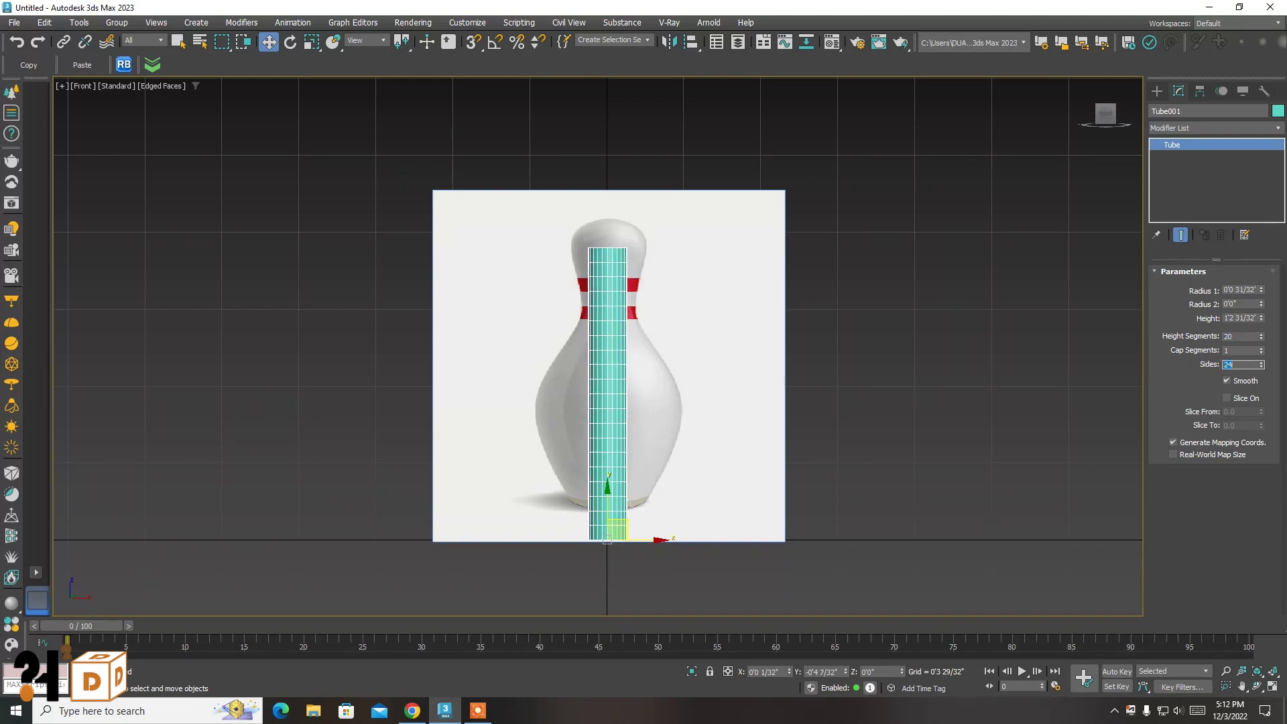
Raise the tube to the pin's base and enable See-Through in Object Properties
{"action": "left_click", "coordinate": [1154, 92]}
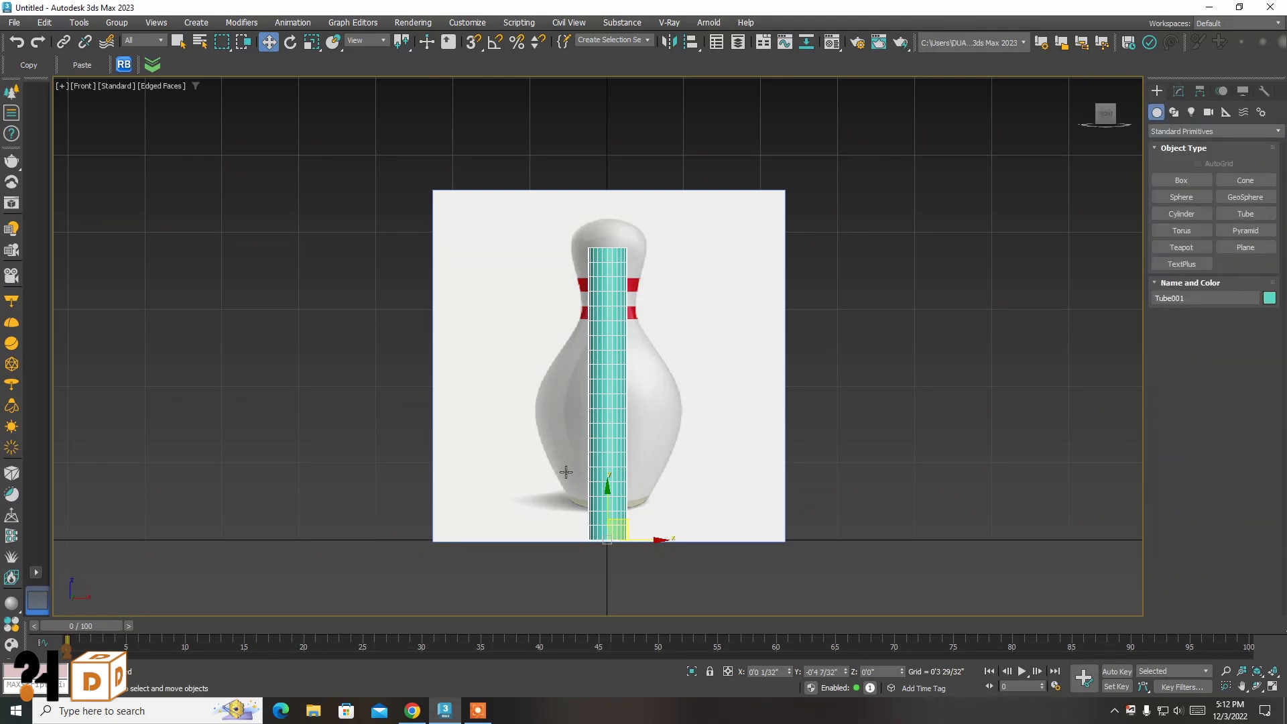
{"action": "mouse_move", "coordinate": [604, 505]}
{"action": "left_mouse_down"}
{"action": "mouse_move", "coordinate": [616, 472]}
{"action": "mouse_move", "coordinate": [644, 509]}
{"action": "left_mouse_up"}
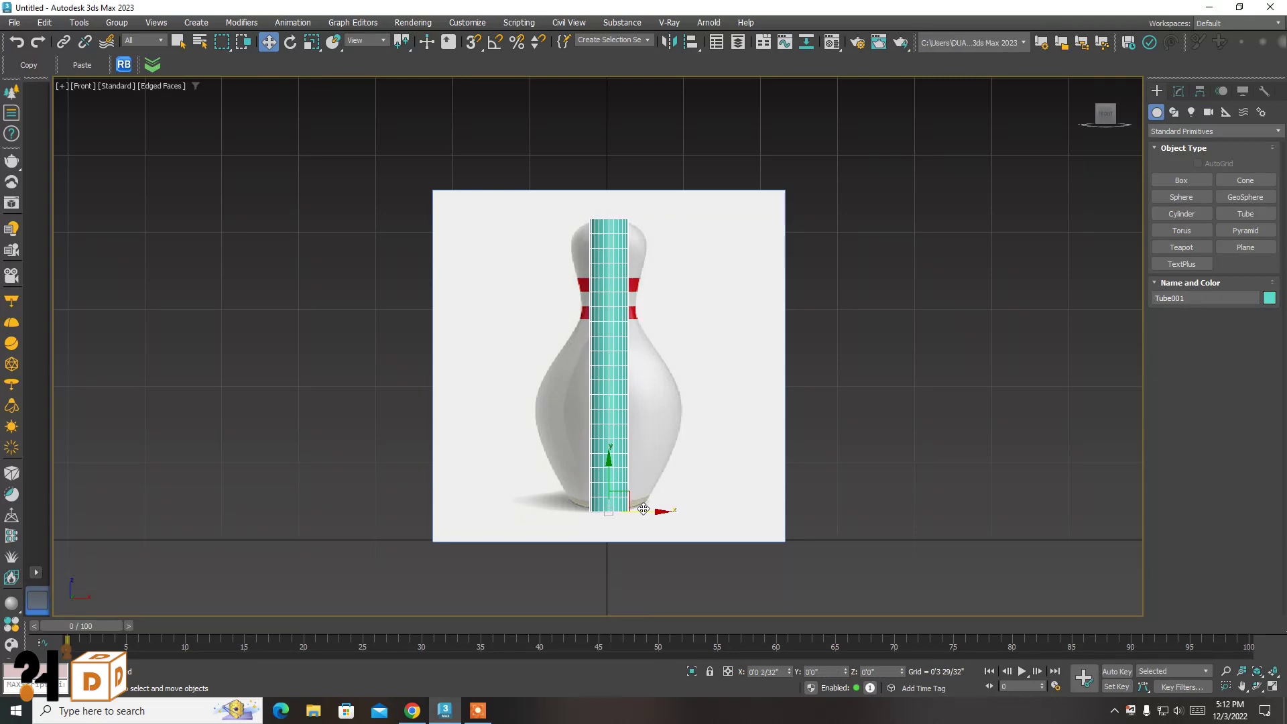
{"action": "right_click", "coordinate": [617, 414]}
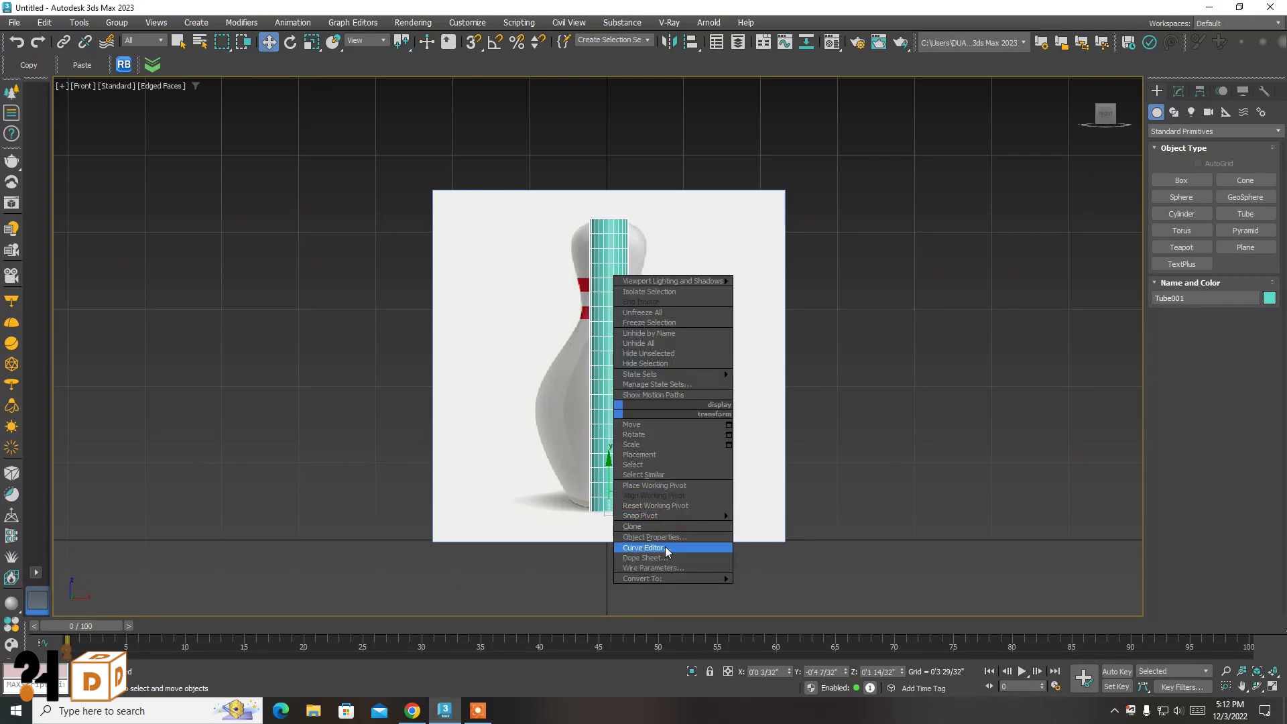
{"action": "left_click", "coordinate": [697, 547]}
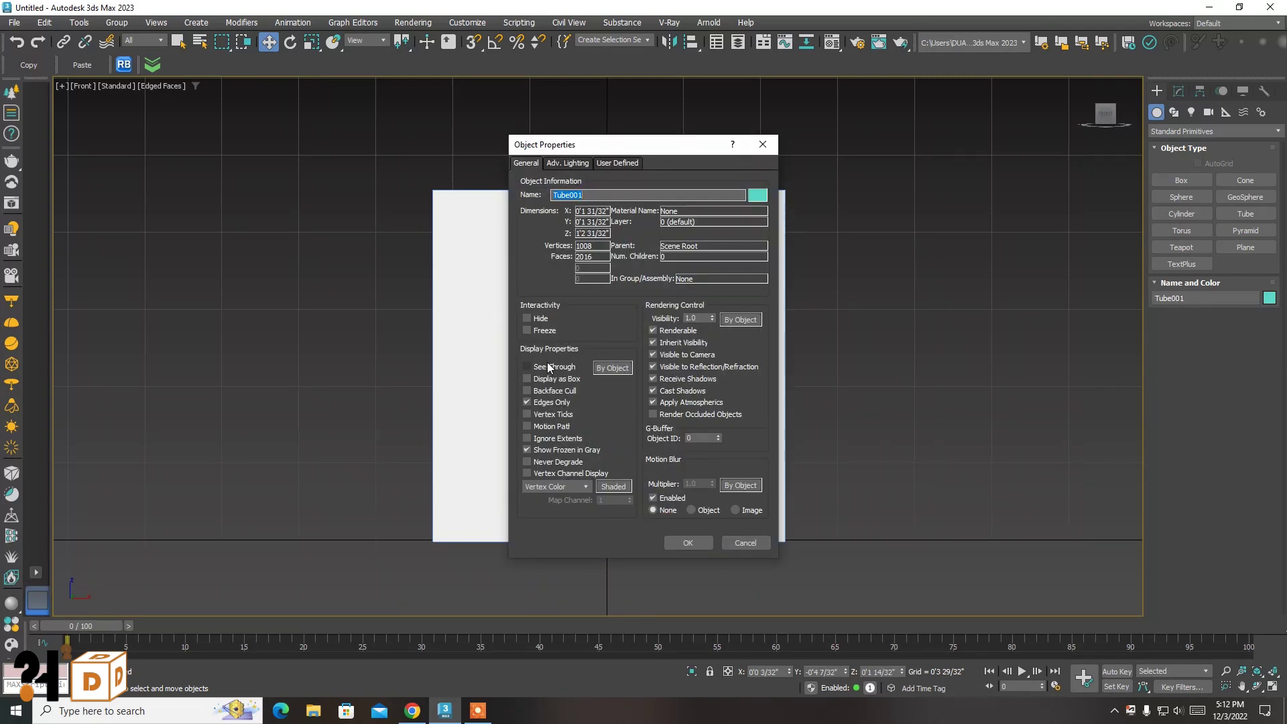
{"action": "left_click", "coordinate": [548, 367]}
{"action": "left_click", "coordinate": [688, 542]}
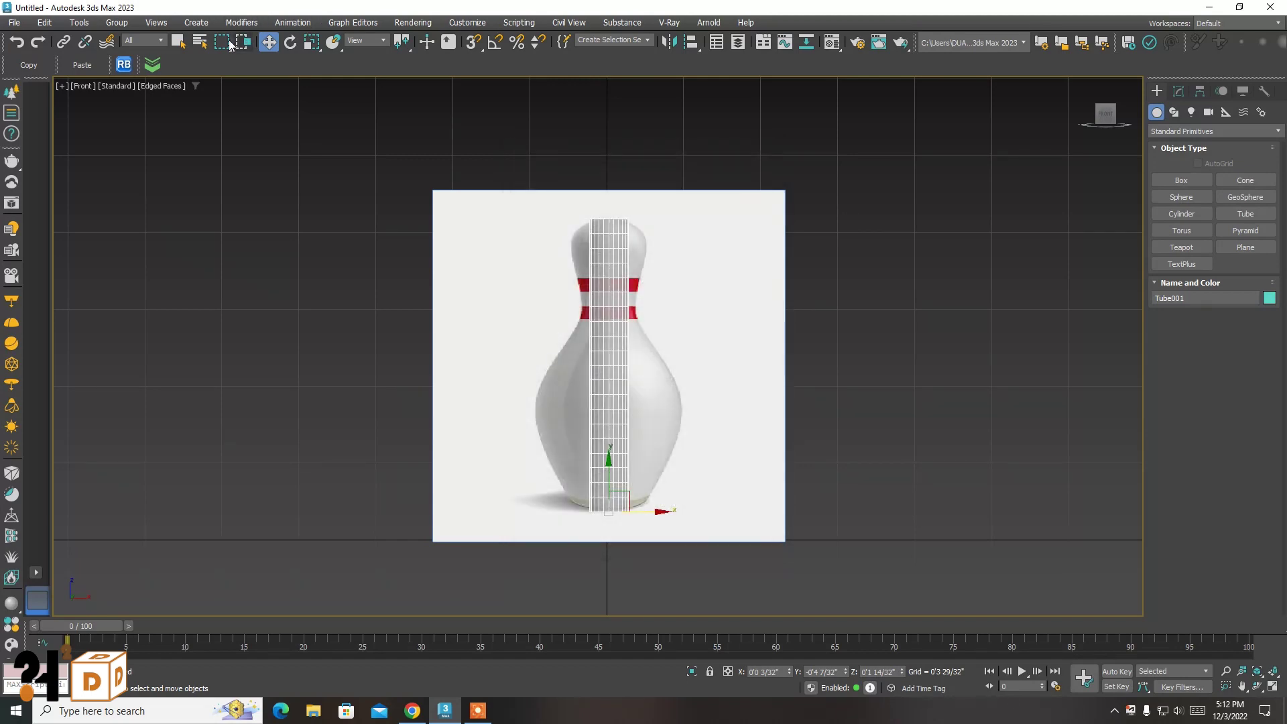
{"action": "left_click", "coordinate": [178, 41]}
{"action": "left_click", "coordinate": [1179, 91]}
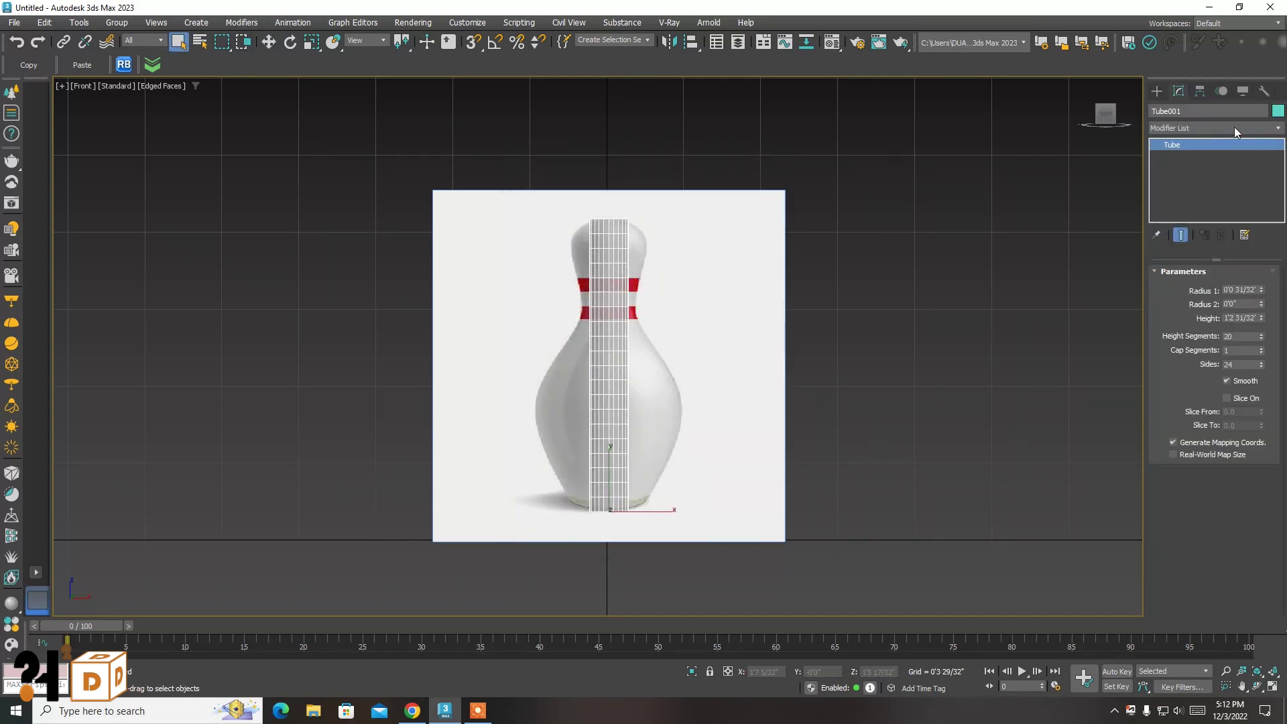
Add an FFD(box) modifier with 12x12x12 points and enter Control Points mode
{"action": "left_click", "coordinate": [1276, 128]}
{"action": "key", "text": "f"}
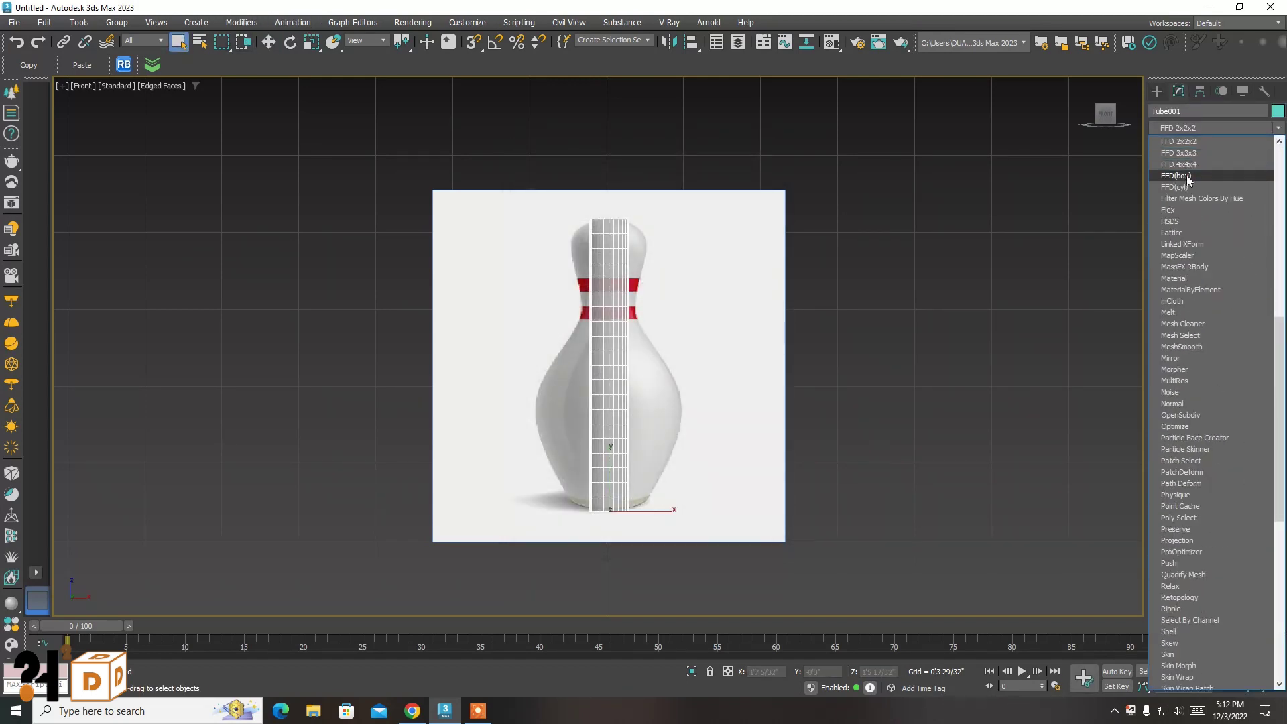
{"action": "left_click", "coordinate": [1185, 176]}
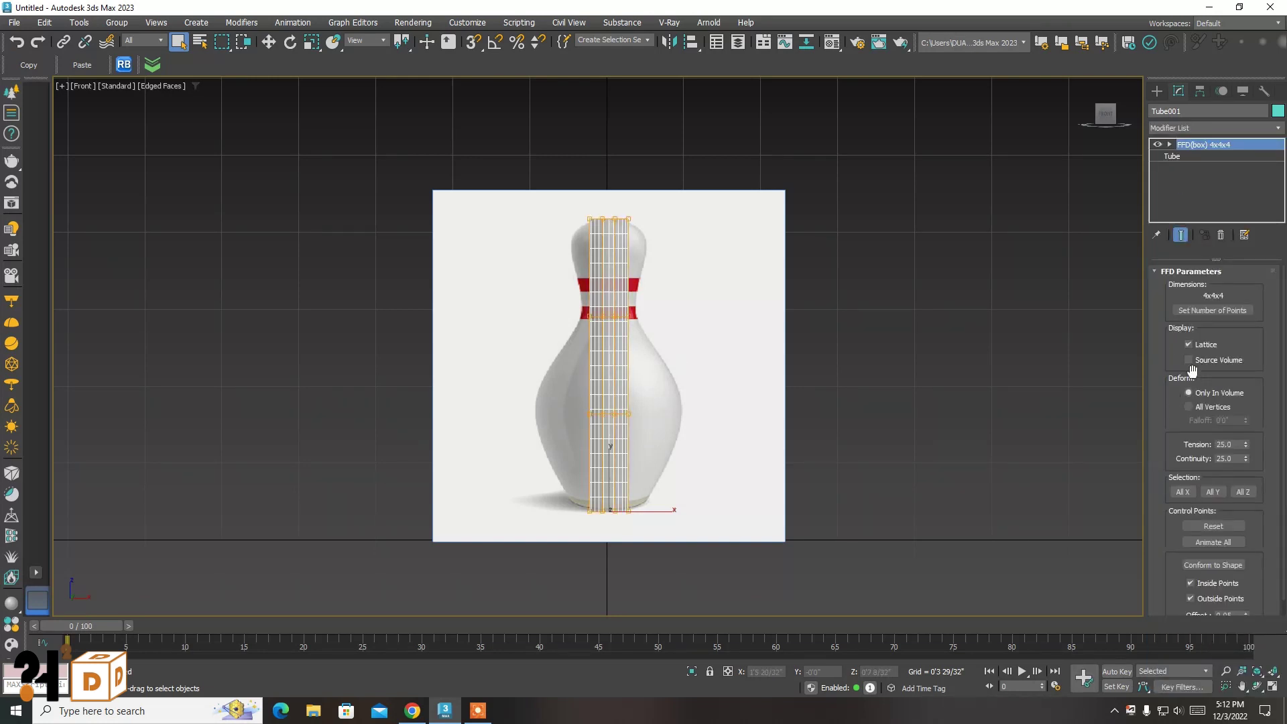
{"action": "left_click", "coordinate": [1190, 311]}
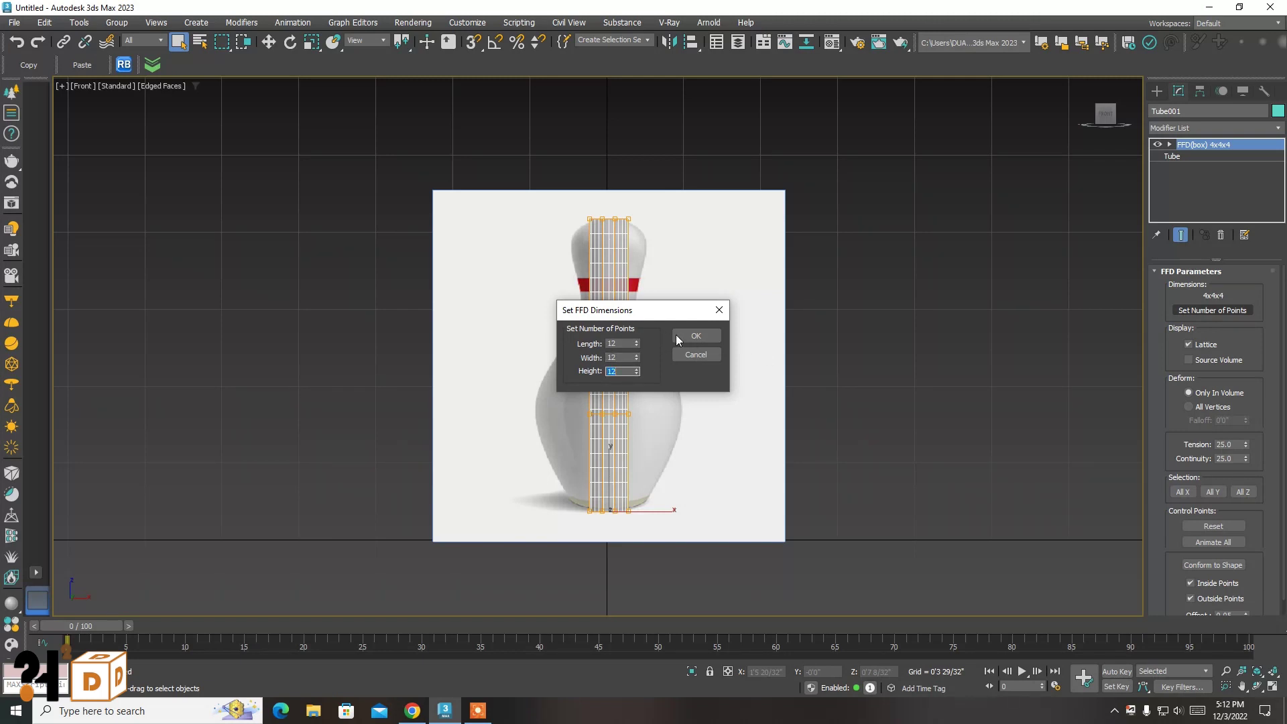
{"action": "left_click", "coordinate": [691, 336]}
{"action": "left_click", "coordinate": [1170, 145]}
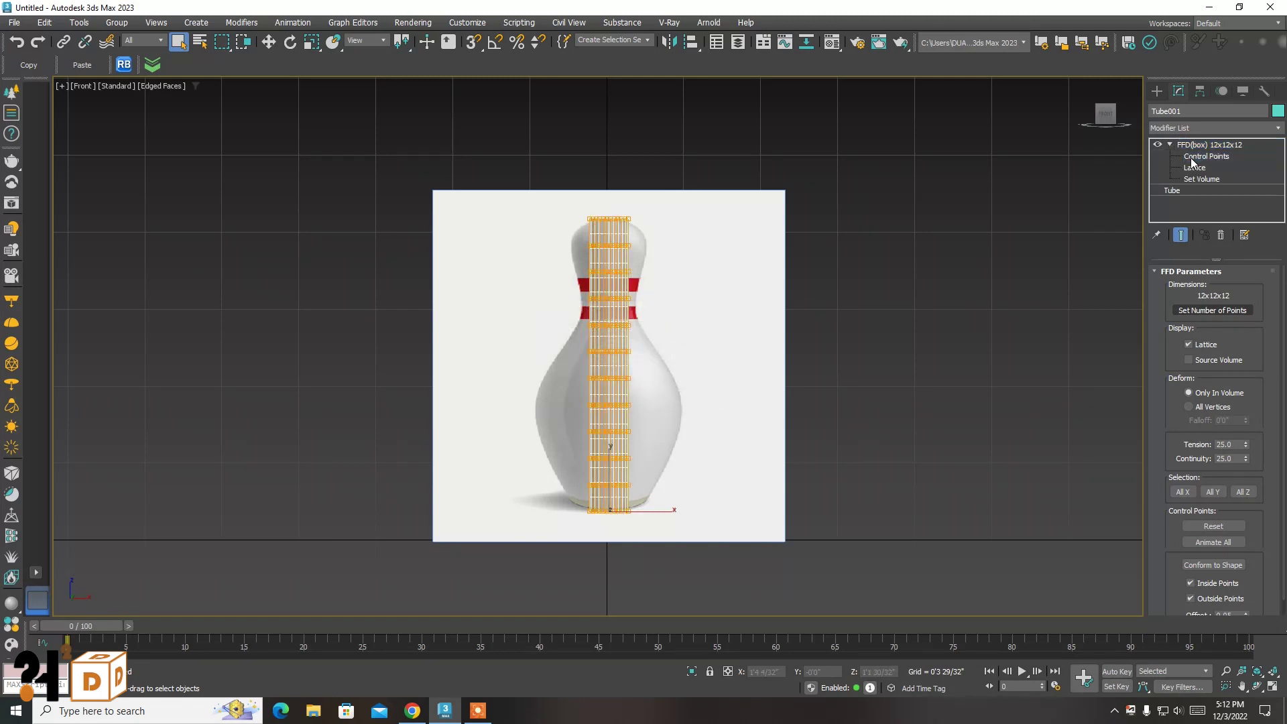
Select lattice rows and trial uniform scaling, undoing the 110% scale
{"action": "scroll", "coordinate": [641, 256], "scroll_direction": "up", "scroll_amount": 2}
{"action": "scroll", "coordinate": [639, 254], "scroll_direction": "up", "scroll_amount": 2}
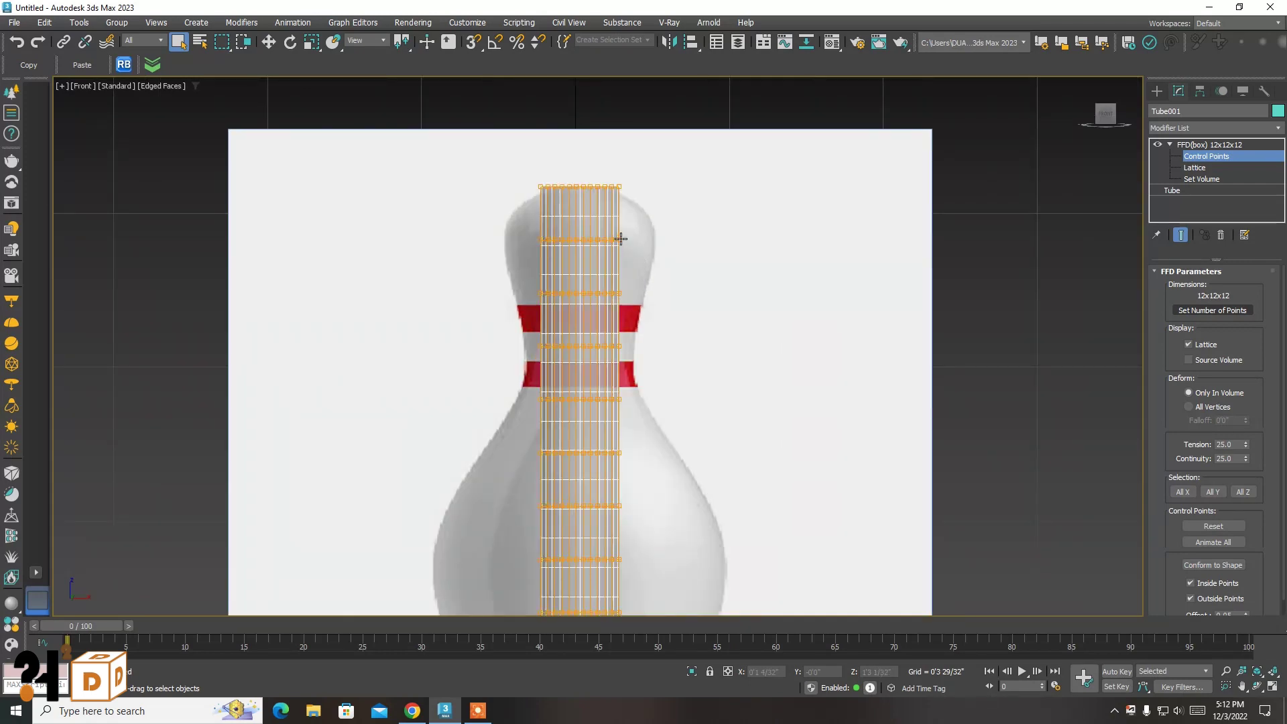
{"action": "scroll", "coordinate": [621, 239], "scroll_direction": "down", "scroll_amount": 6}
{"action": "scroll", "coordinate": [621, 239], "scroll_direction": "down", "scroll_amount": 2}
{"action": "scroll", "coordinate": [601, 336], "scroll_direction": "up", "scroll_amount": 6}
{"action": "scroll", "coordinate": [650, 352], "scroll_direction": "up", "scroll_amount": 2}
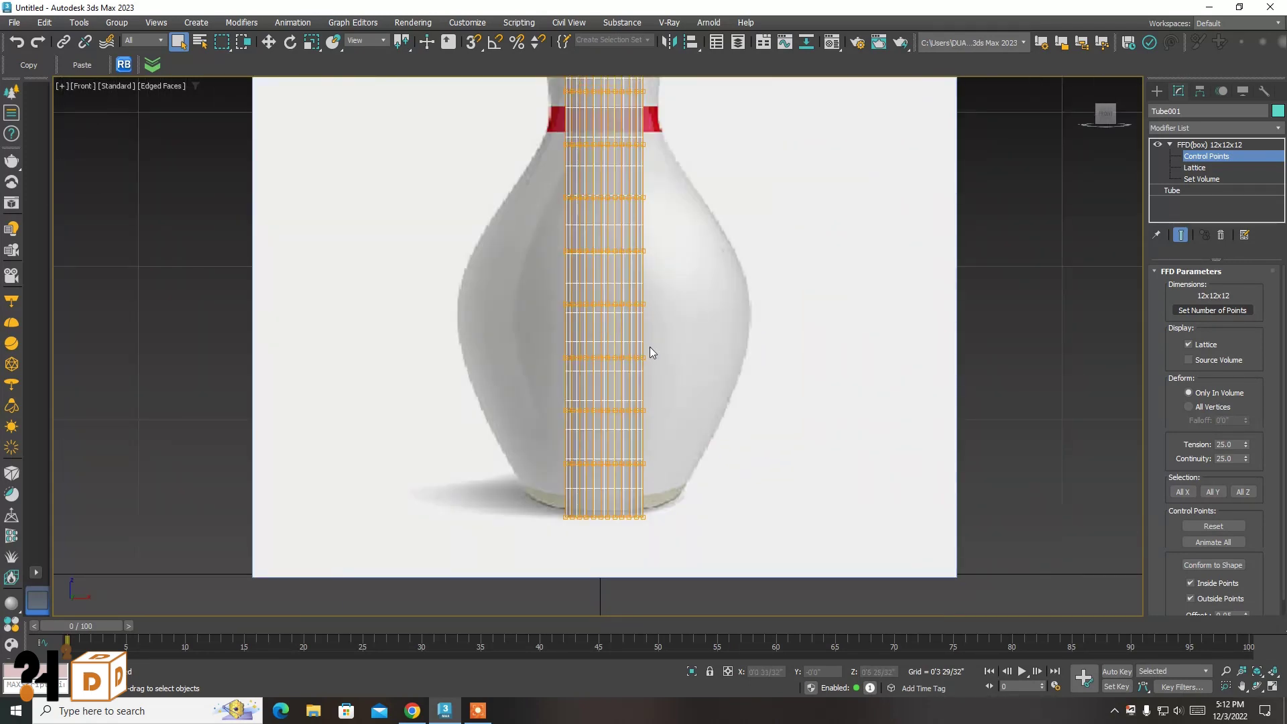
{"action": "left_click_drag", "start_coordinate": [436, 336], "coordinate": [434, 327]}
{"action": "key", "text": "r"}
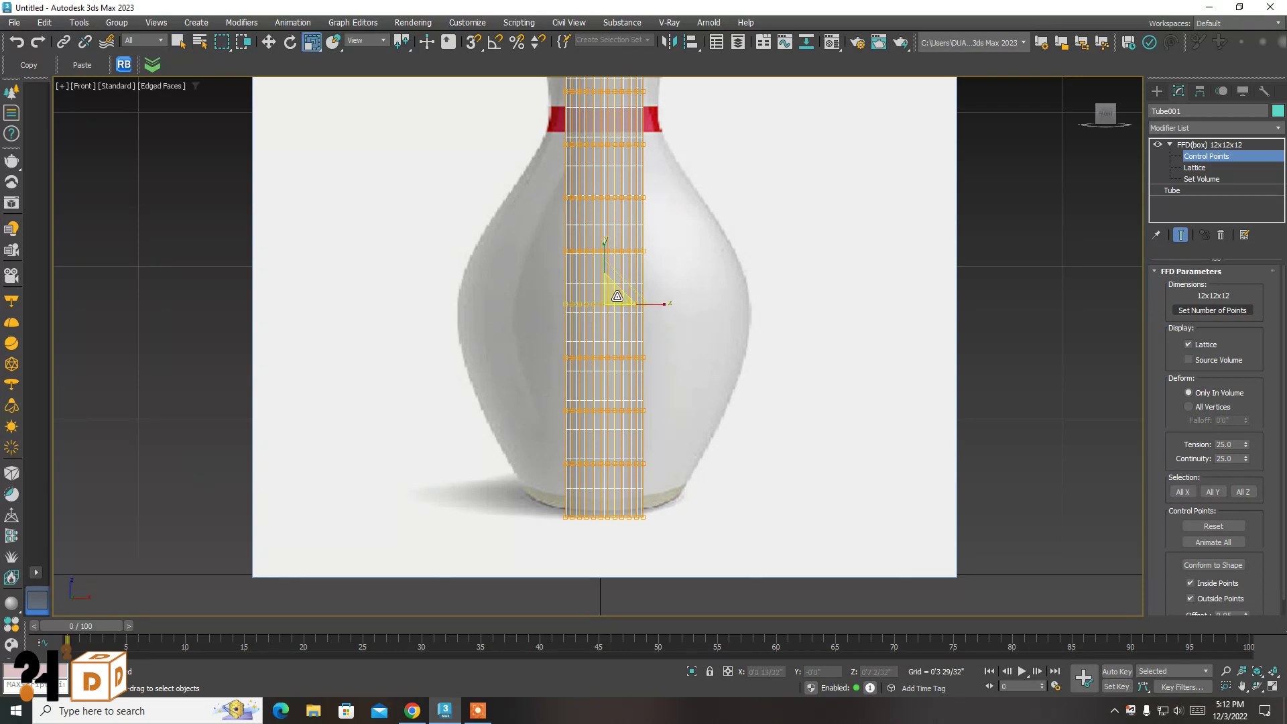
{"action": "left_click_drag", "start_coordinate": [617, 296], "coordinate": [646, 248]}
{"action": "right_click", "coordinate": [645, 248]}
{"action": "scroll", "coordinate": [651, 516], "scroll_direction": "down", "scroll_amount": 5}
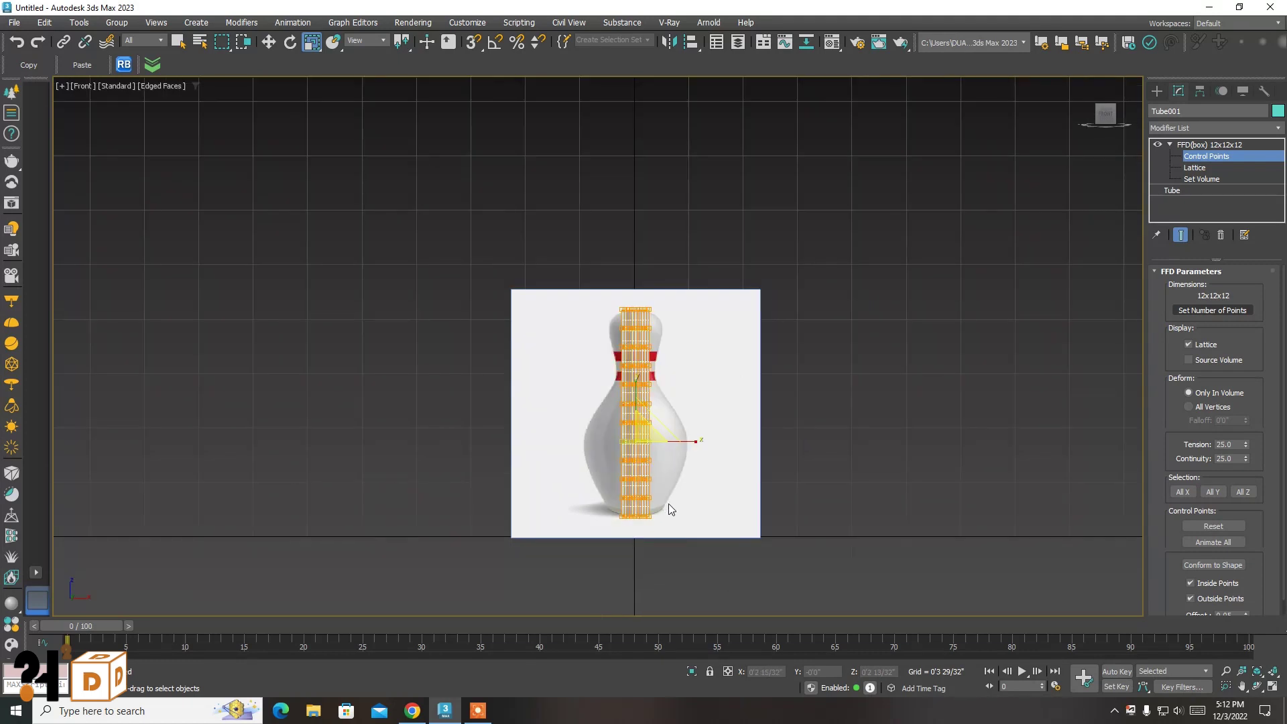
{"action": "left_click_drag", "start_coordinate": [669, 502], "coordinate": [565, 327]}
{"action": "scroll", "coordinate": [643, 437], "scroll_direction": "up", "scroll_amount": 4}
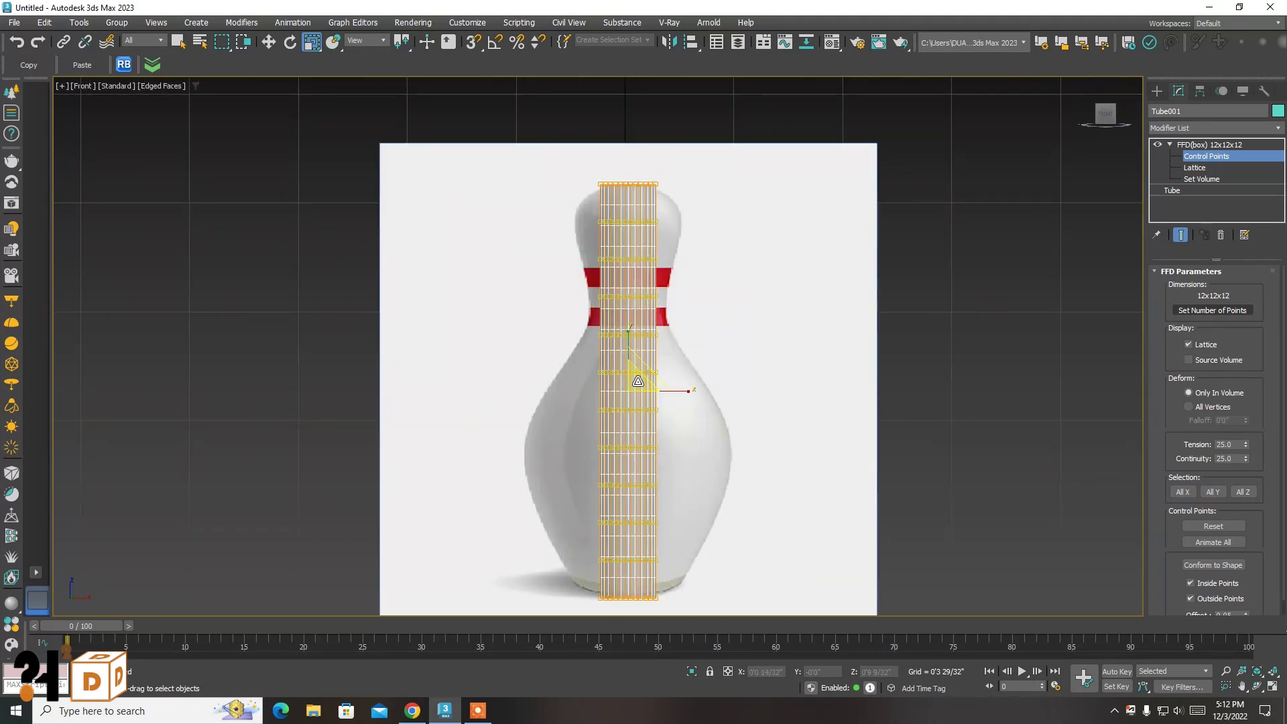
{"action": "left_click_drag", "start_coordinate": [637, 381], "coordinate": [653, 393]}
{"action": "key", "text": "ctrl+z"}
{"action": "key", "text": "ctrl+z"}
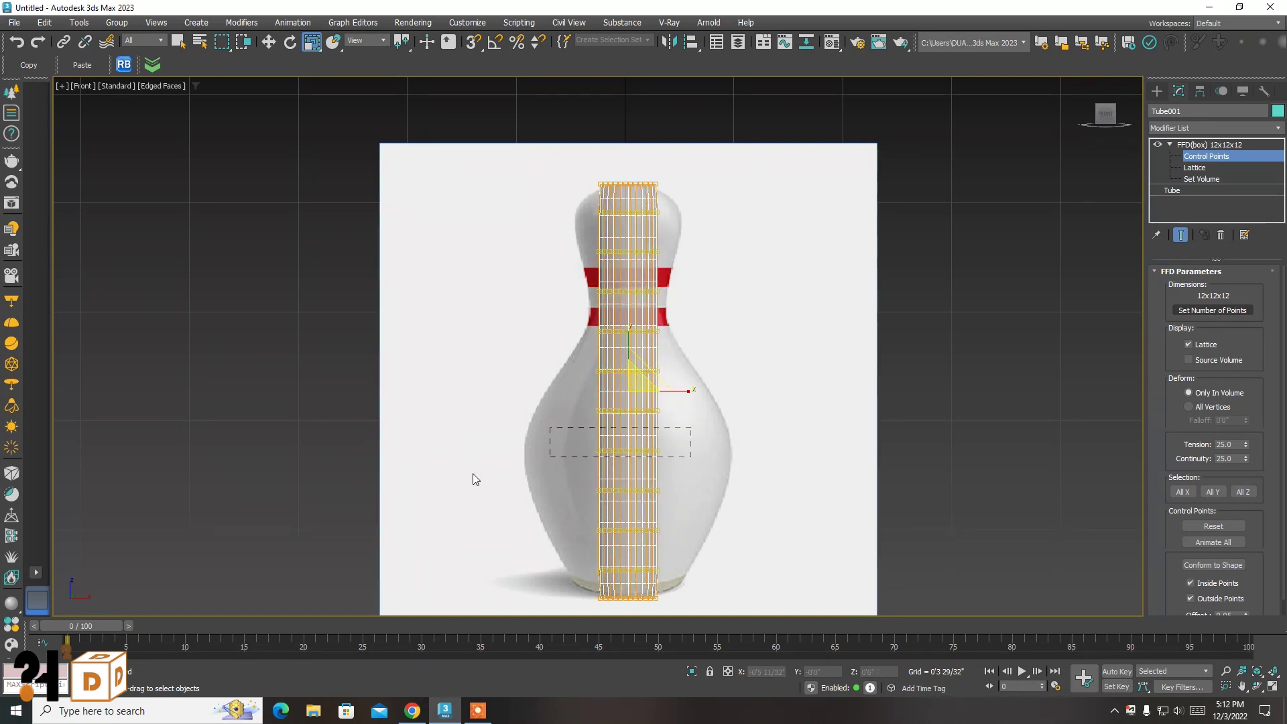
Bulge the belly rows to 143% and widen the lower-body and base rows
{"action": "mouse_move", "coordinate": [550, 427]}
{"action": "left_mouse_down"}
{"action": "mouse_move", "coordinate": [691, 457]}
{"action": "mouse_move", "coordinate": [577, 483]}
{"action": "mouse_move", "coordinate": [544, 508]}
{"action": "left_mouse_up"}
{"action": "left_click_drag", "start_coordinate": [634, 443], "coordinate": [654, 413]}
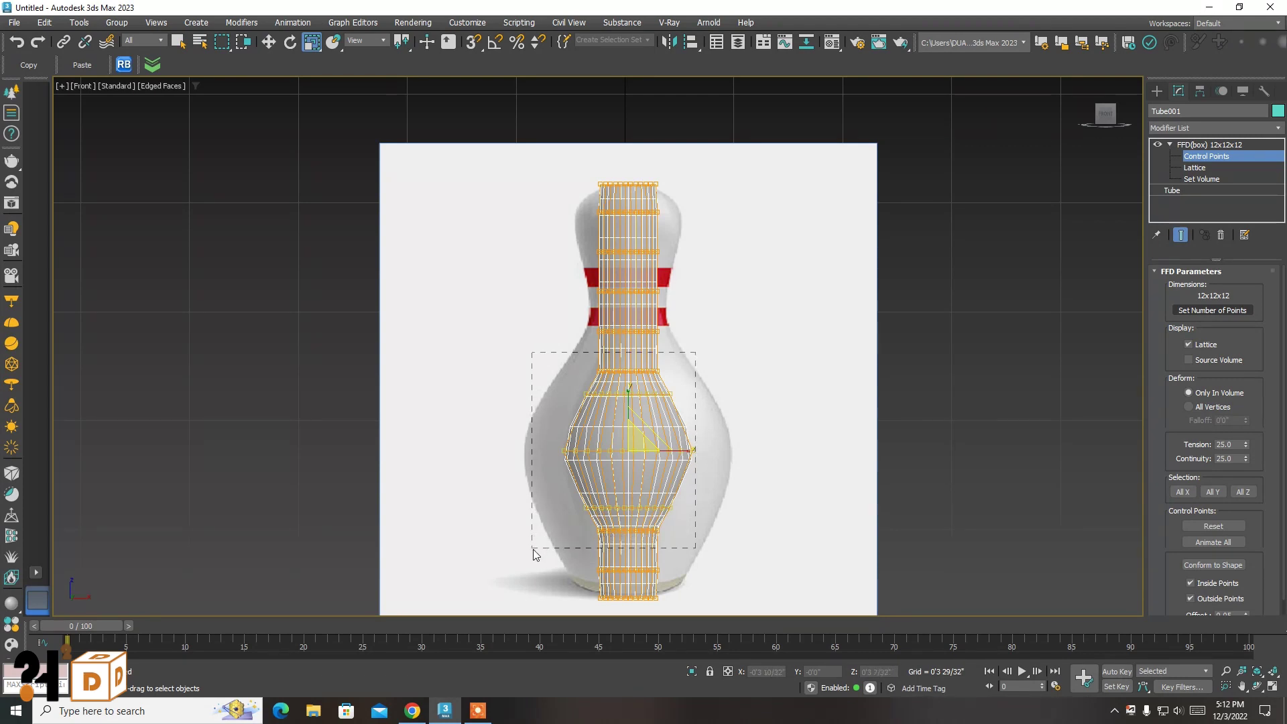
{"action": "left_click_drag", "start_coordinate": [535, 555], "coordinate": [534, 553]}
{"action": "left_click_drag", "start_coordinate": [634, 436], "coordinate": [644, 420]}
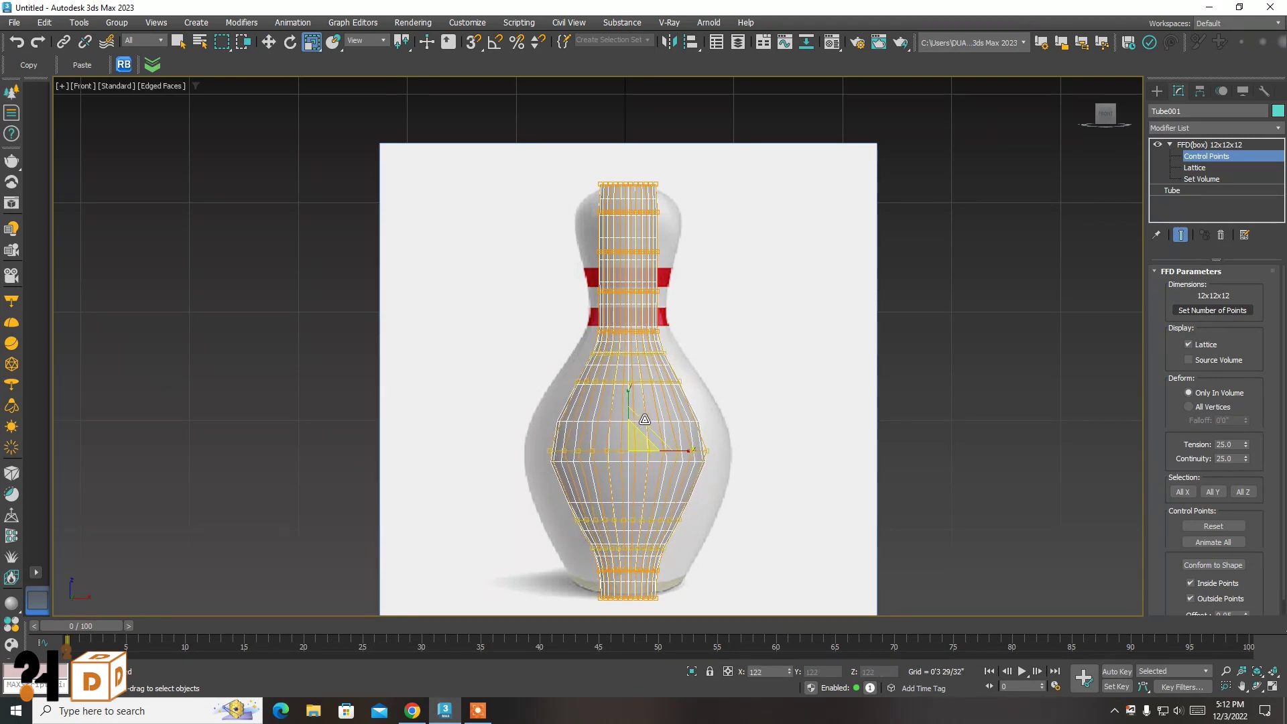
{"action": "left_click_drag", "start_coordinate": [548, 579], "coordinate": [548, 578]}
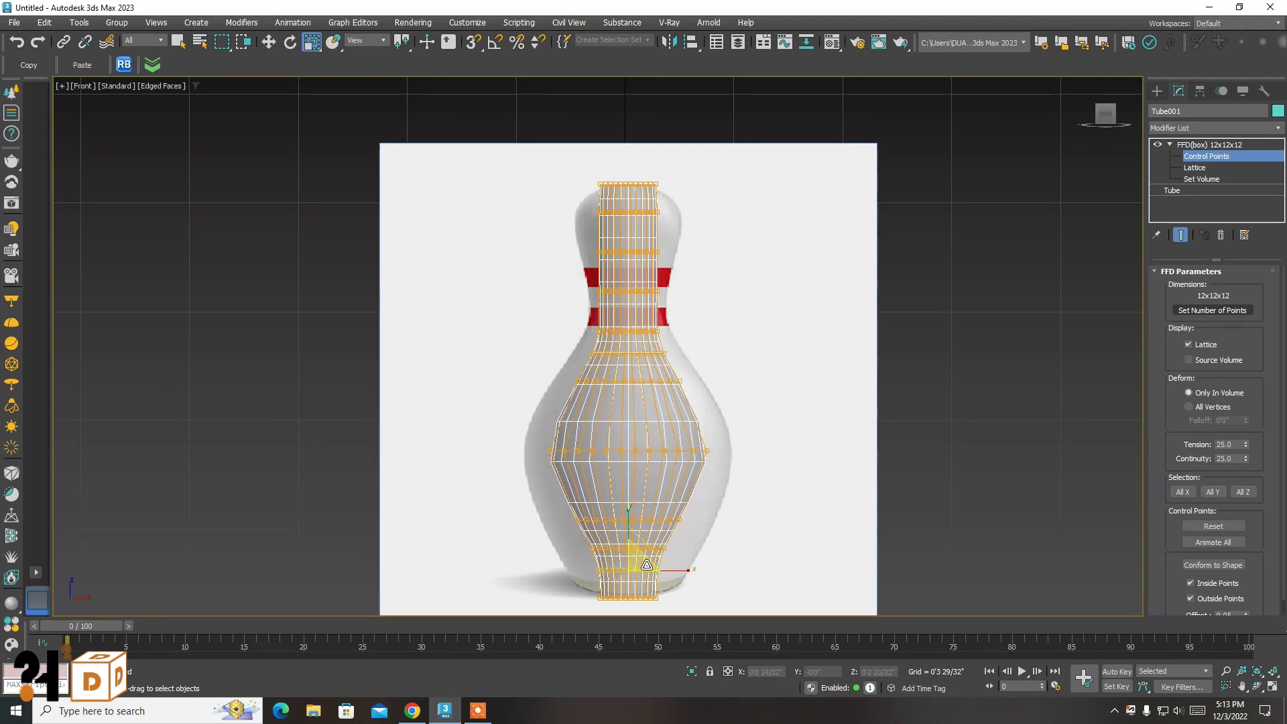
{"action": "left_click_drag", "start_coordinate": [640, 560], "coordinate": [654, 480]}
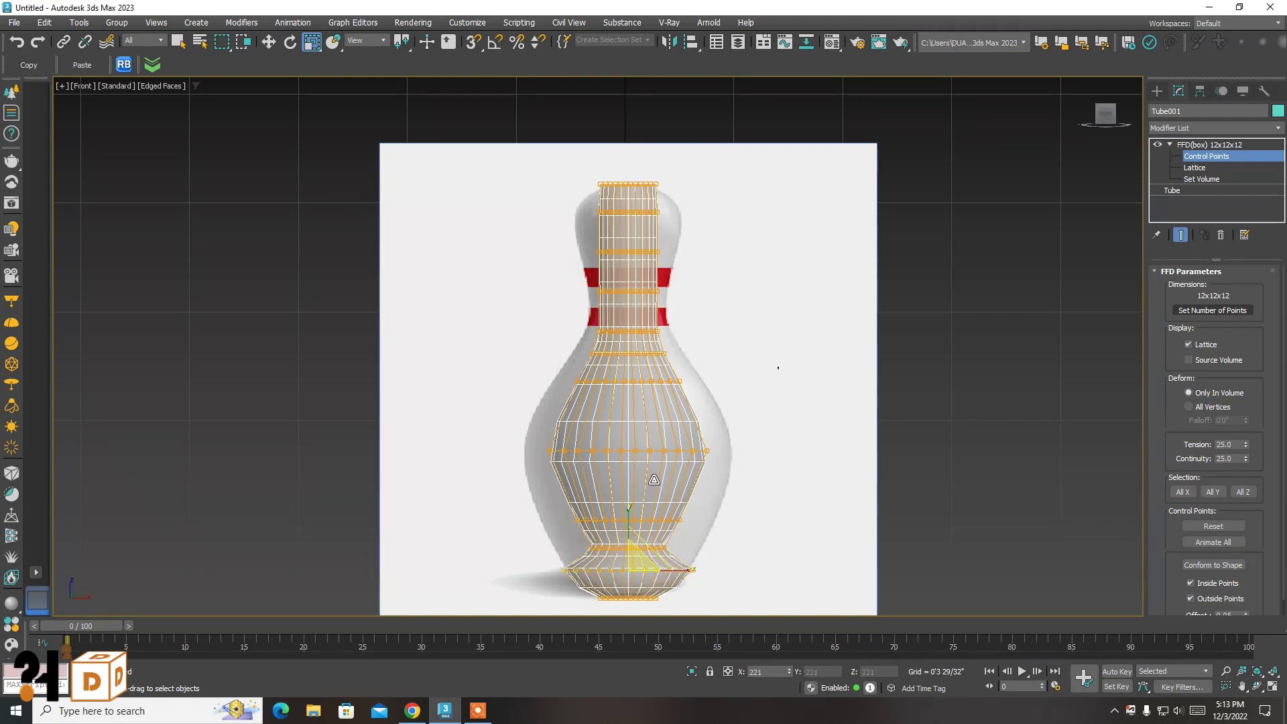
Fine-tune the base ring and widen the rings above it to smooth the curve
{"action": "scroll", "coordinate": [639, 590], "scroll_direction": "up", "scroll_amount": 2}
{"action": "scroll", "coordinate": [630, 516], "scroll_direction": "up", "scroll_amount": 1}
{"action": "scroll", "coordinate": [604, 456], "scroll_direction": "up", "scroll_amount": 1}
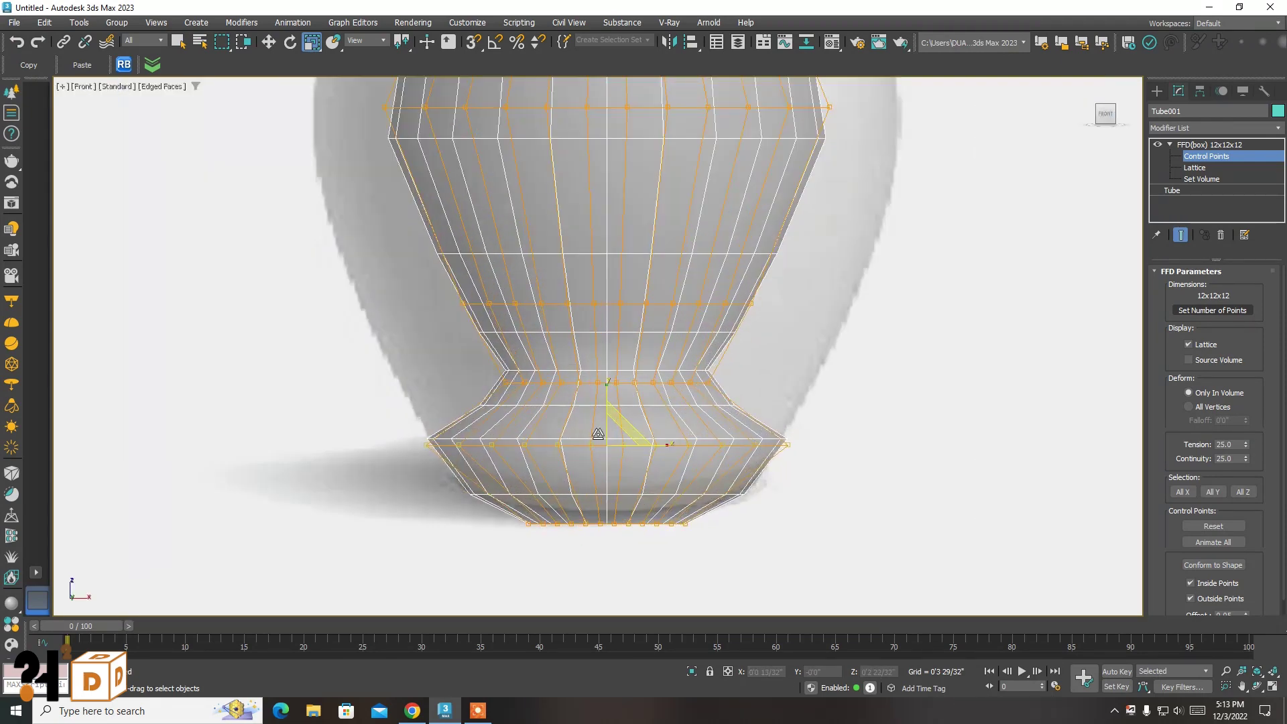
{"action": "left_click_drag", "start_coordinate": [617, 441], "coordinate": [626, 439]}
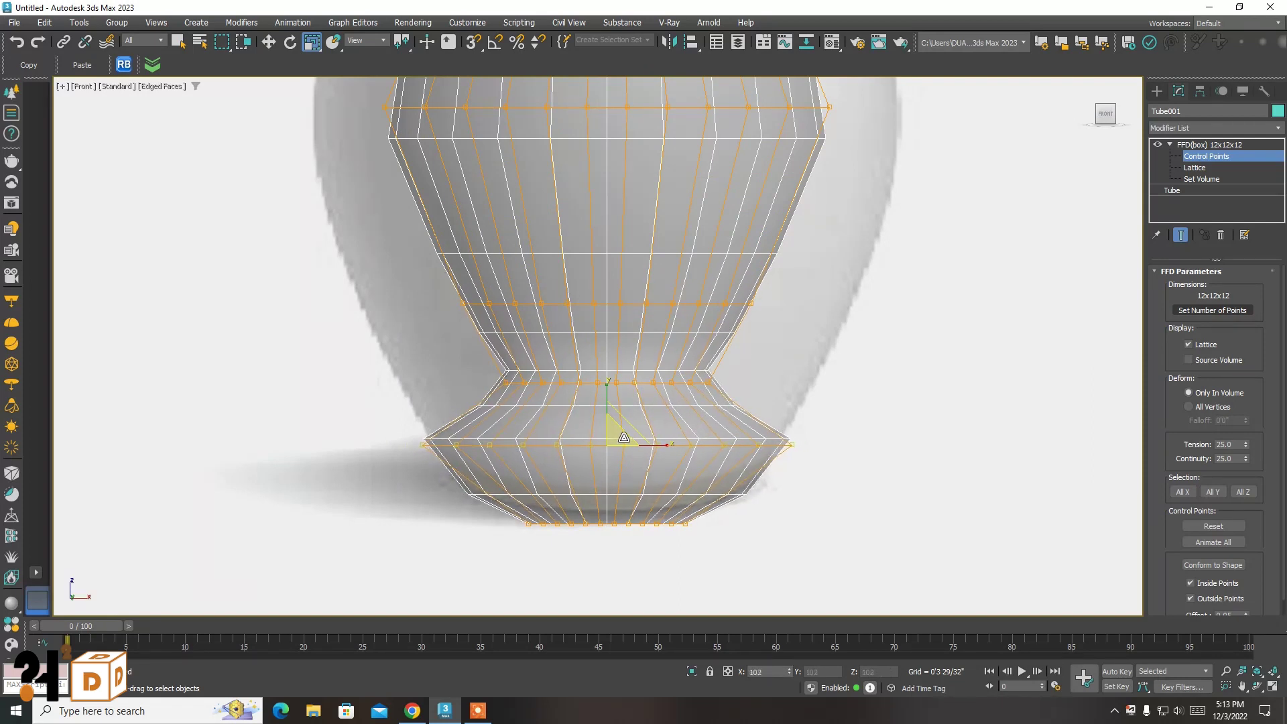
{"action": "left_click_drag", "start_coordinate": [390, 409], "coordinate": [391, 405]}
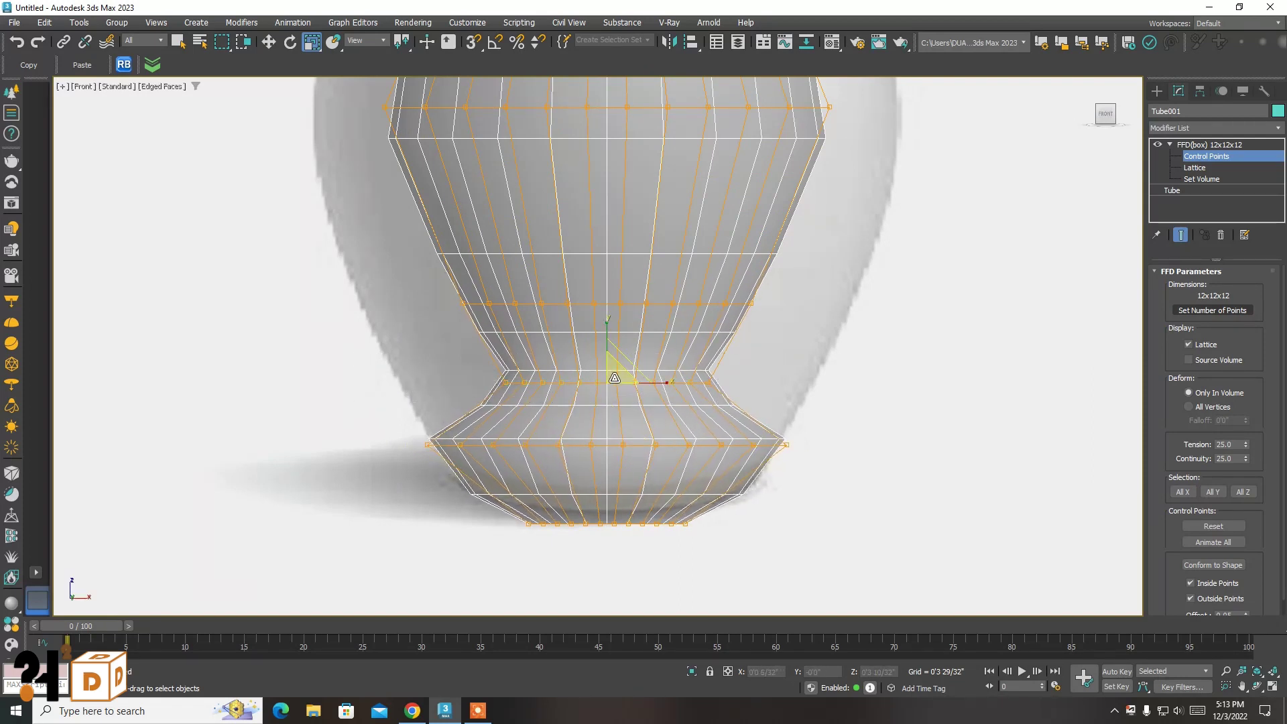
{"action": "left_click_drag", "start_coordinate": [621, 362], "coordinate": [634, 317]}
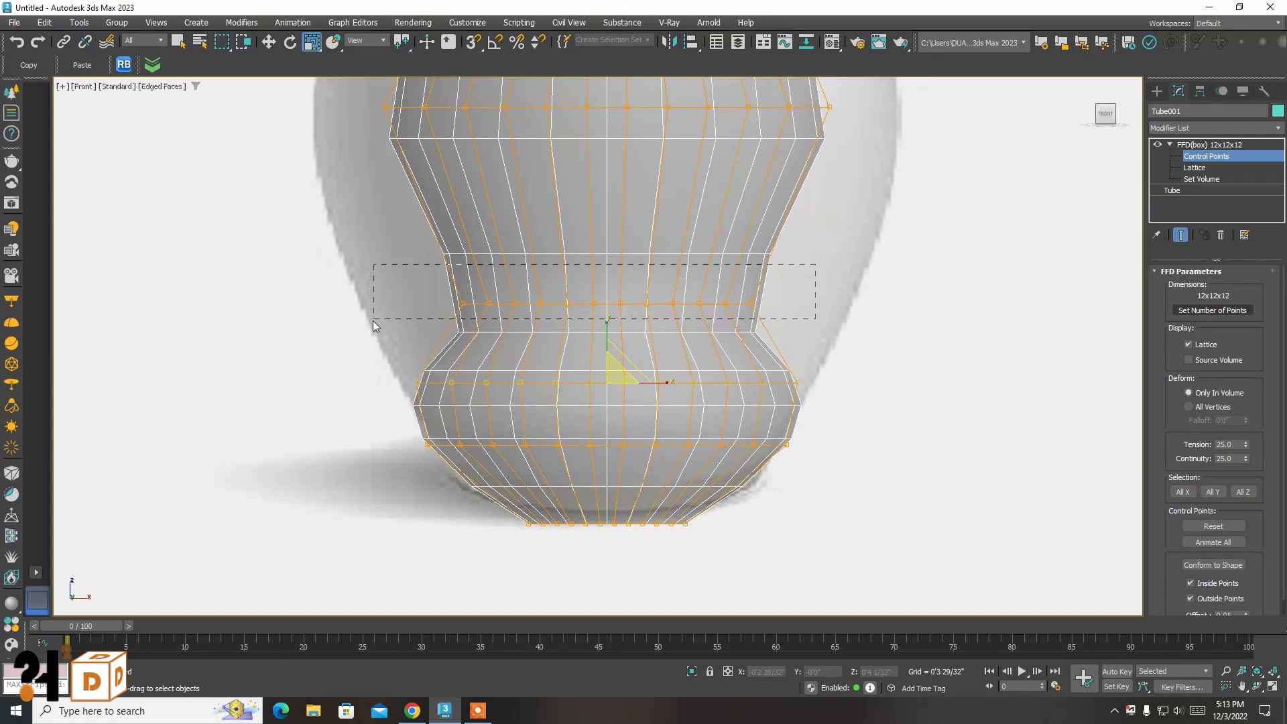
{"action": "left_click_drag", "start_coordinate": [373, 321], "coordinate": [373, 320]}
{"action": "left_click_drag", "start_coordinate": [623, 295], "coordinate": [639, 248]}
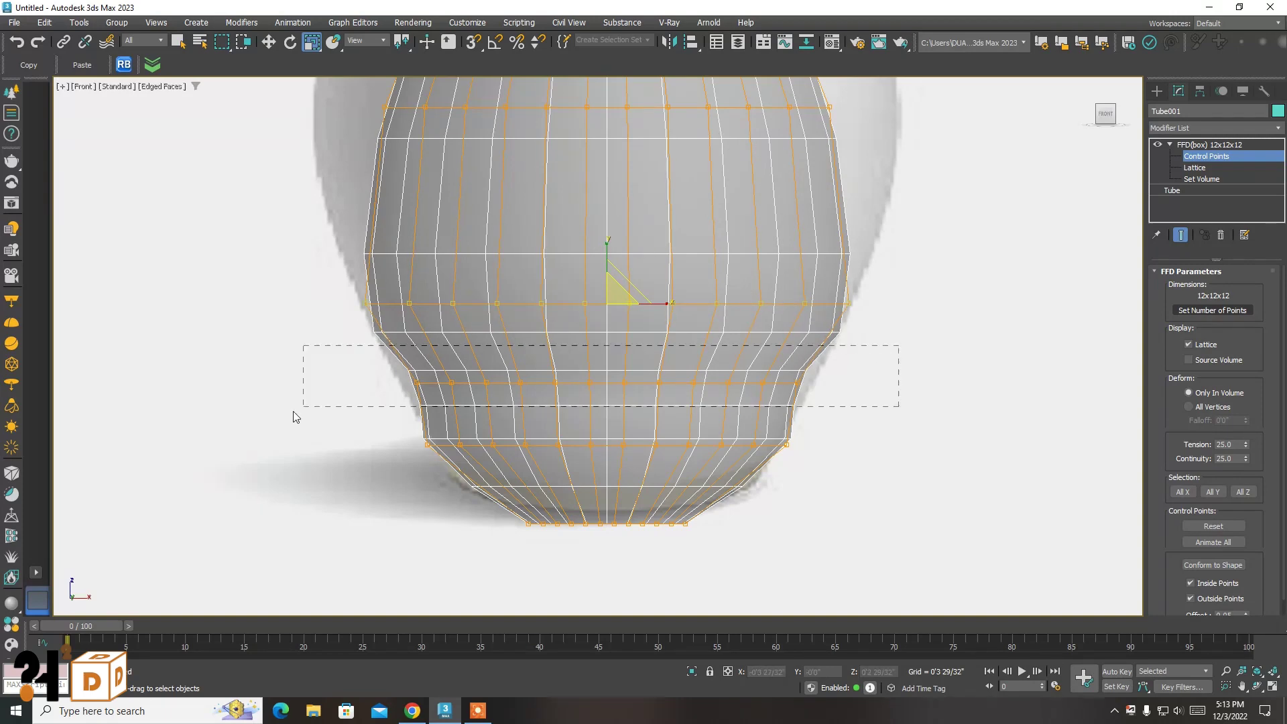
{"action": "left_click_drag", "start_coordinate": [293, 411], "coordinate": [293, 410]}
{"action": "left_click_drag", "start_coordinate": [618, 368], "coordinate": [622, 360]}
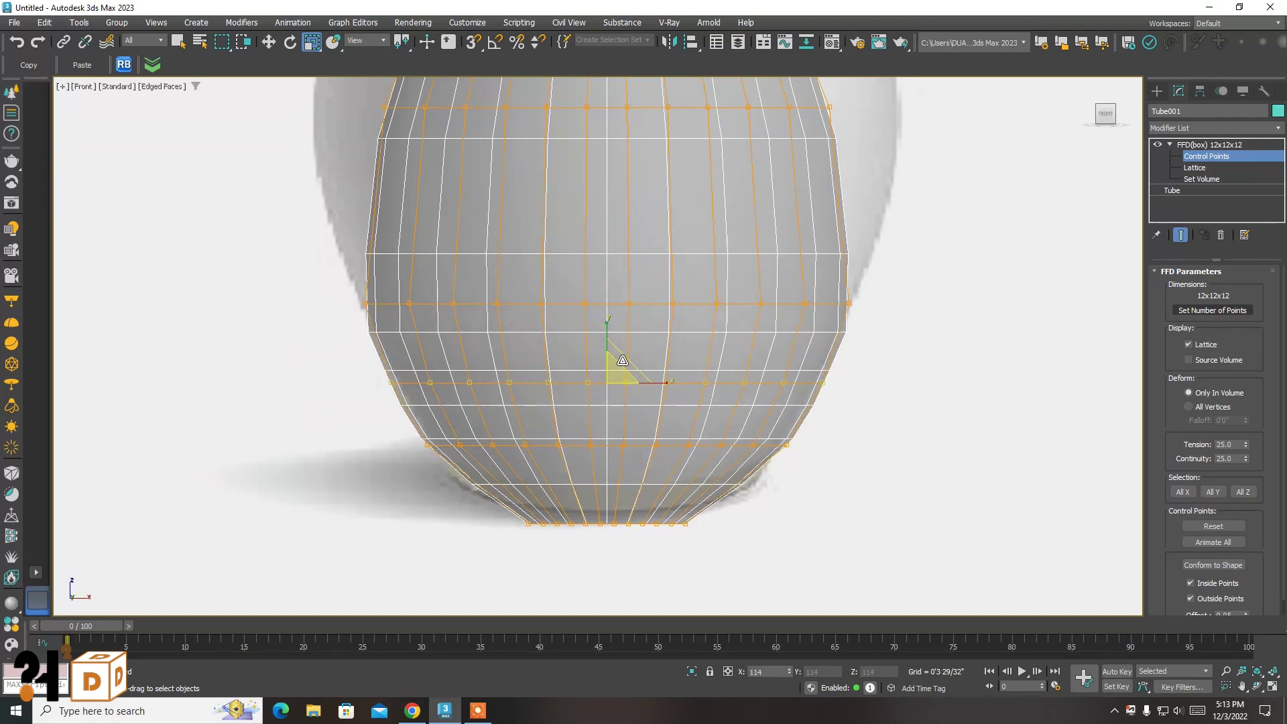
Scale a lower lattice ring slightly wider and widen a ring on the pin's body
{"action": "scroll", "coordinate": [694, 536], "scroll_direction": "down", "scroll_amount": 5}
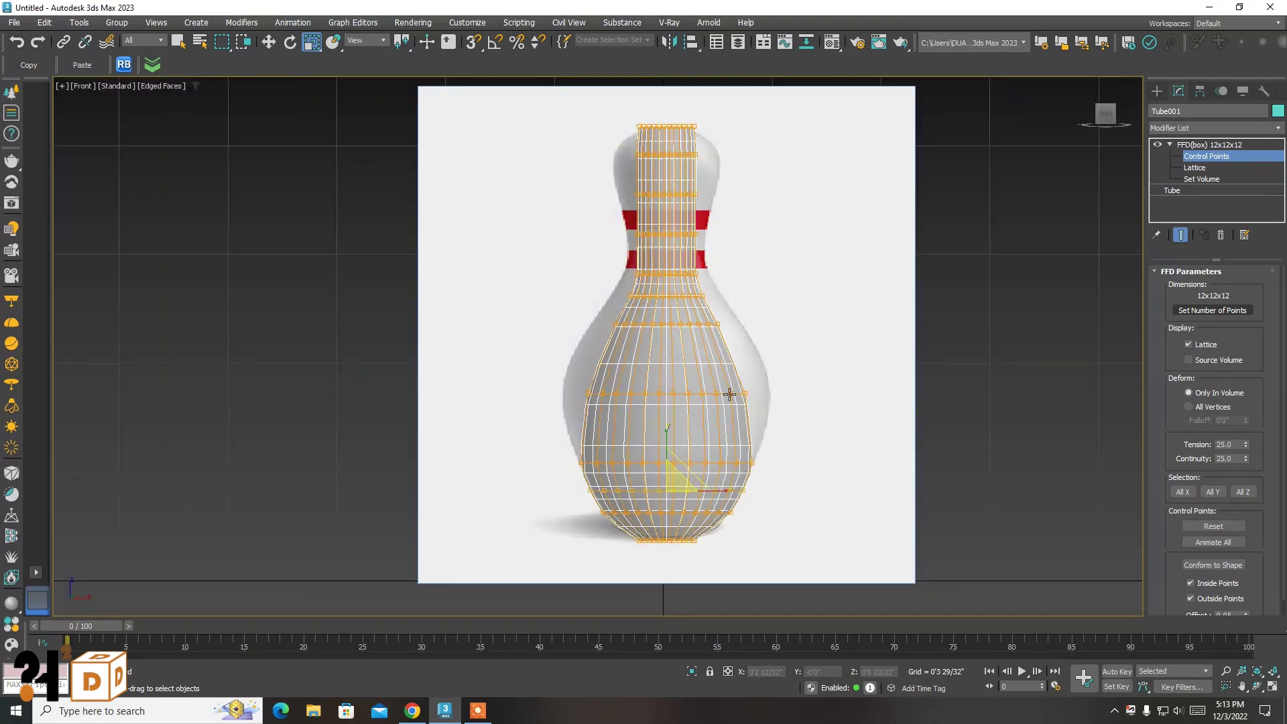
{"action": "scroll", "coordinate": [727, 394], "scroll_direction": "up", "scroll_amount": 3}
{"action": "scroll", "coordinate": [747, 503], "scroll_direction": "up", "scroll_amount": 3}
{"action": "mouse_move", "coordinate": [261, 297]}
{"action": "left_mouse_down"}
{"action": "mouse_move", "coordinate": [481, 284]}
{"action": "mouse_move", "coordinate": [549, 248]}
{"action": "mouse_move", "coordinate": [553, 258]}
{"action": "left_mouse_up"}
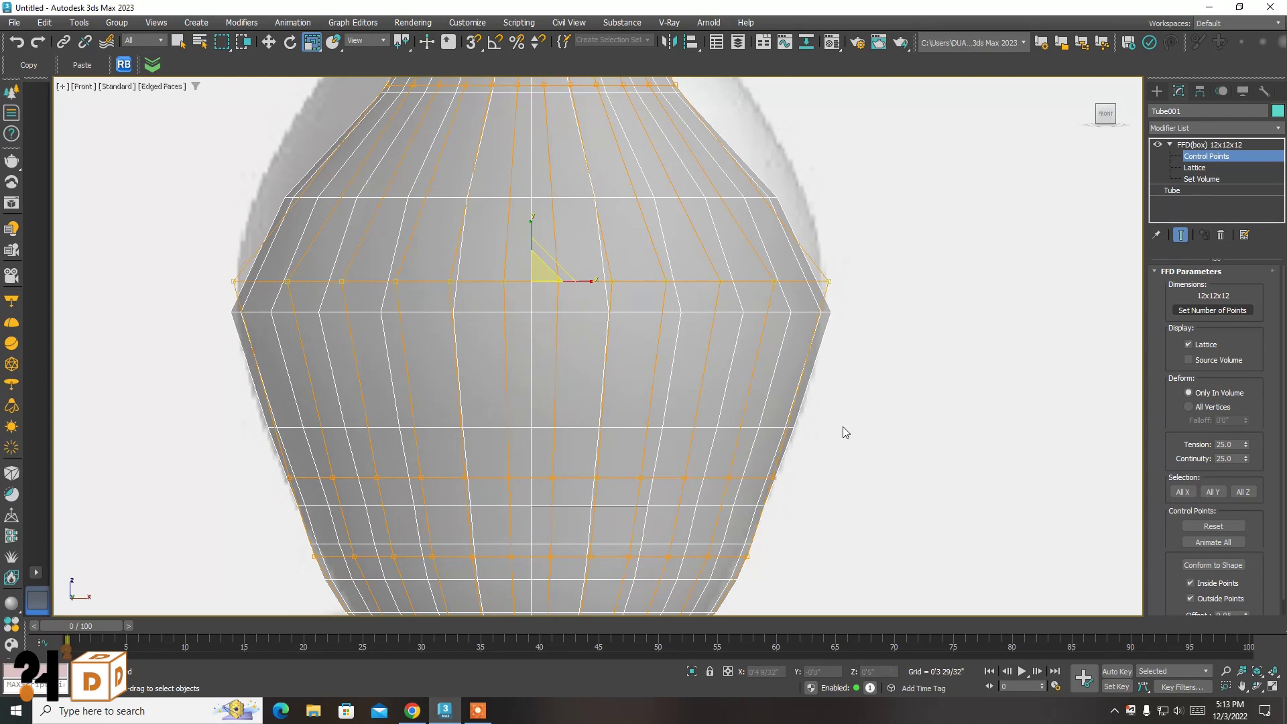
{"action": "left_click_drag", "start_coordinate": [240, 497], "coordinate": [240, 498]}
{"action": "left_click_drag", "start_coordinate": [531, 485], "coordinate": [540, 461]}
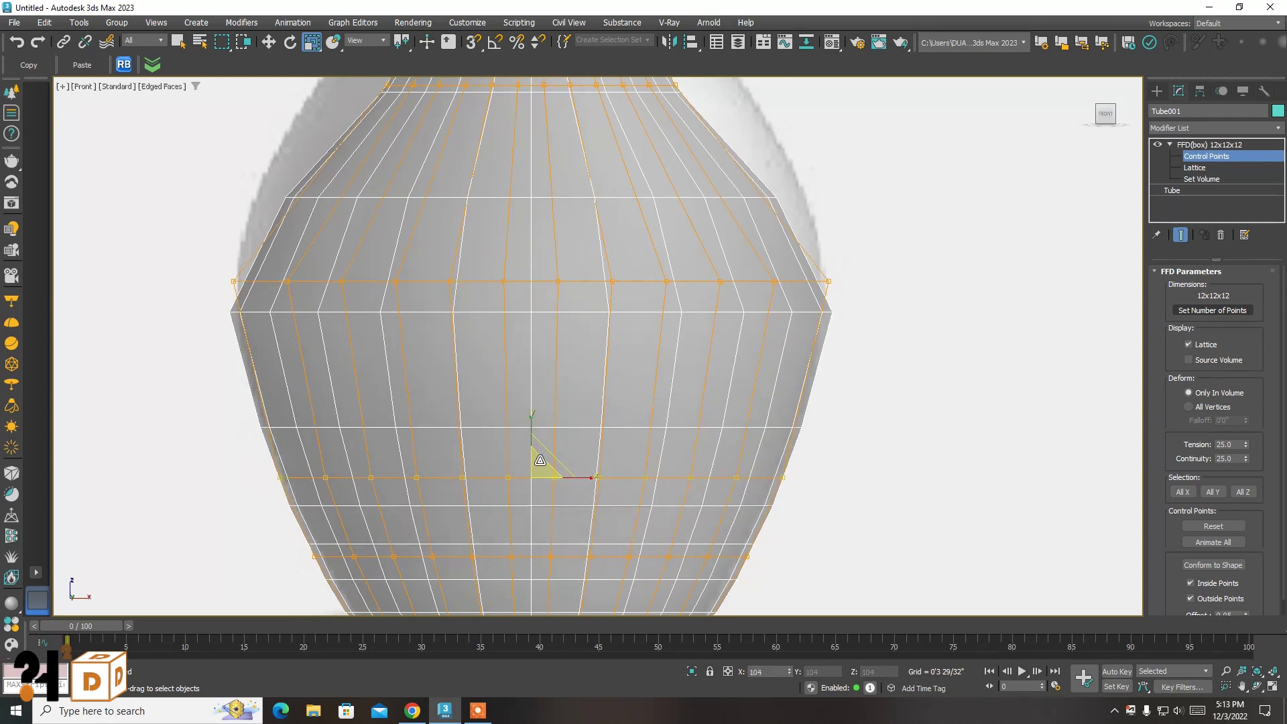
{"action": "scroll", "coordinate": [595, 331], "scroll_direction": "down", "scroll_amount": 3}
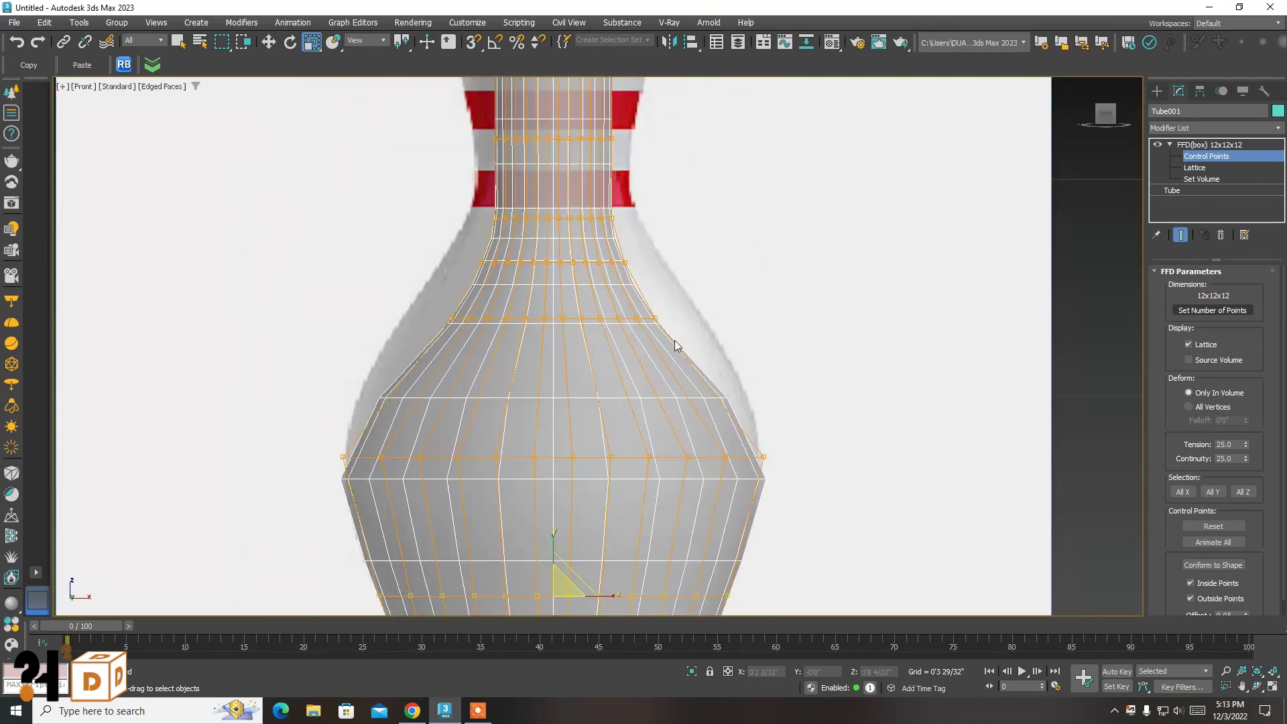
{"action": "left_click_drag", "start_coordinate": [704, 305], "coordinate": [416, 329]}
{"action": "scroll", "coordinate": [561, 296], "scroll_direction": "up", "scroll_amount": 2}
{"action": "left_click_drag", "start_coordinate": [561, 296], "coordinate": [571, 281]}
Widen the ring below the neck and the upper control-point row, then select a lower row
{"action": "scroll", "coordinate": [573, 309], "scroll_direction": "down", "scroll_amount": 4}
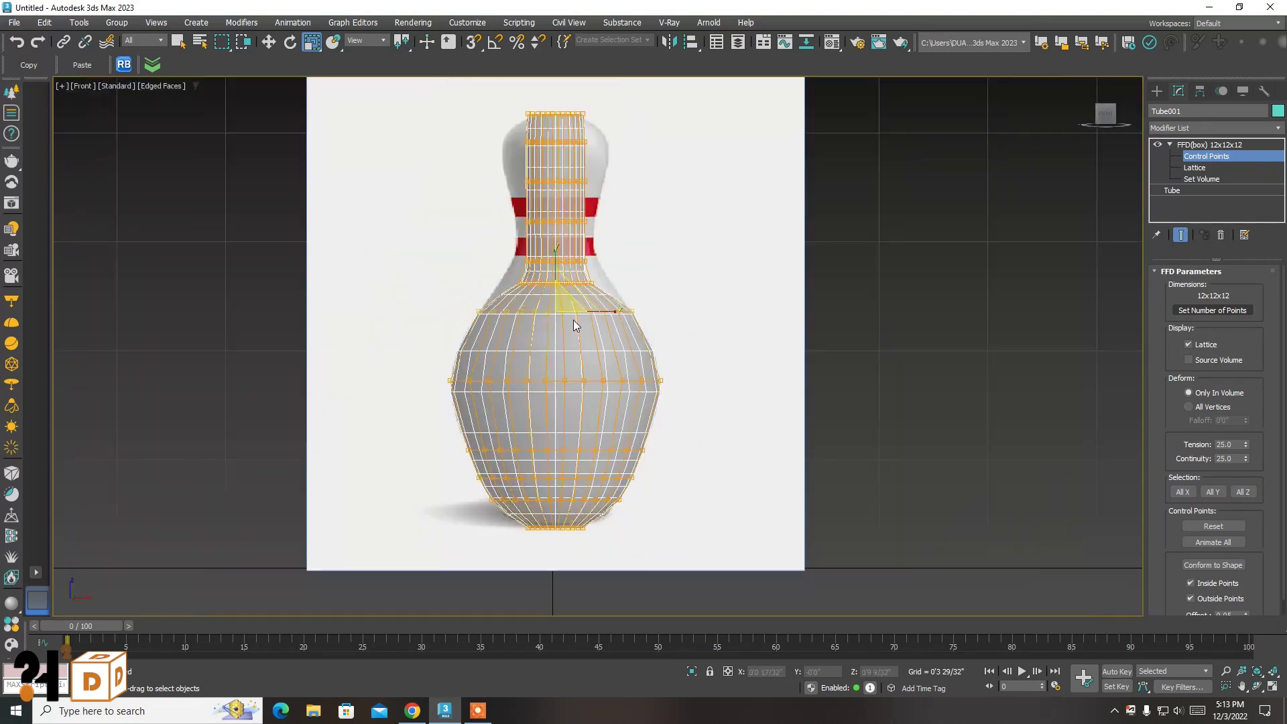
{"action": "scroll", "coordinate": [573, 446], "scroll_direction": "up", "scroll_amount": 2}
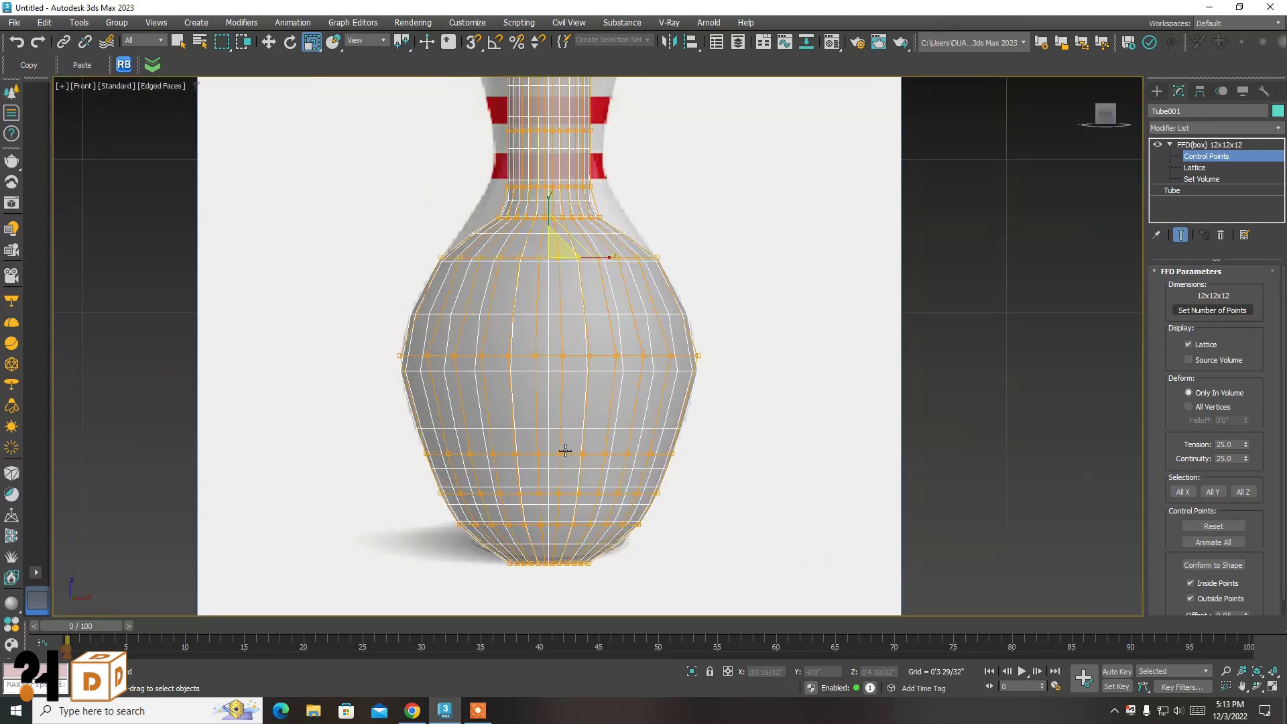
{"action": "scroll", "coordinate": [508, 346], "scroll_direction": "up", "scroll_amount": 2}
{"action": "left_click_drag", "start_coordinate": [715, 305], "coordinate": [416, 335]}
{"action": "scroll", "coordinate": [566, 308], "scroll_direction": "up", "scroll_amount": 1}
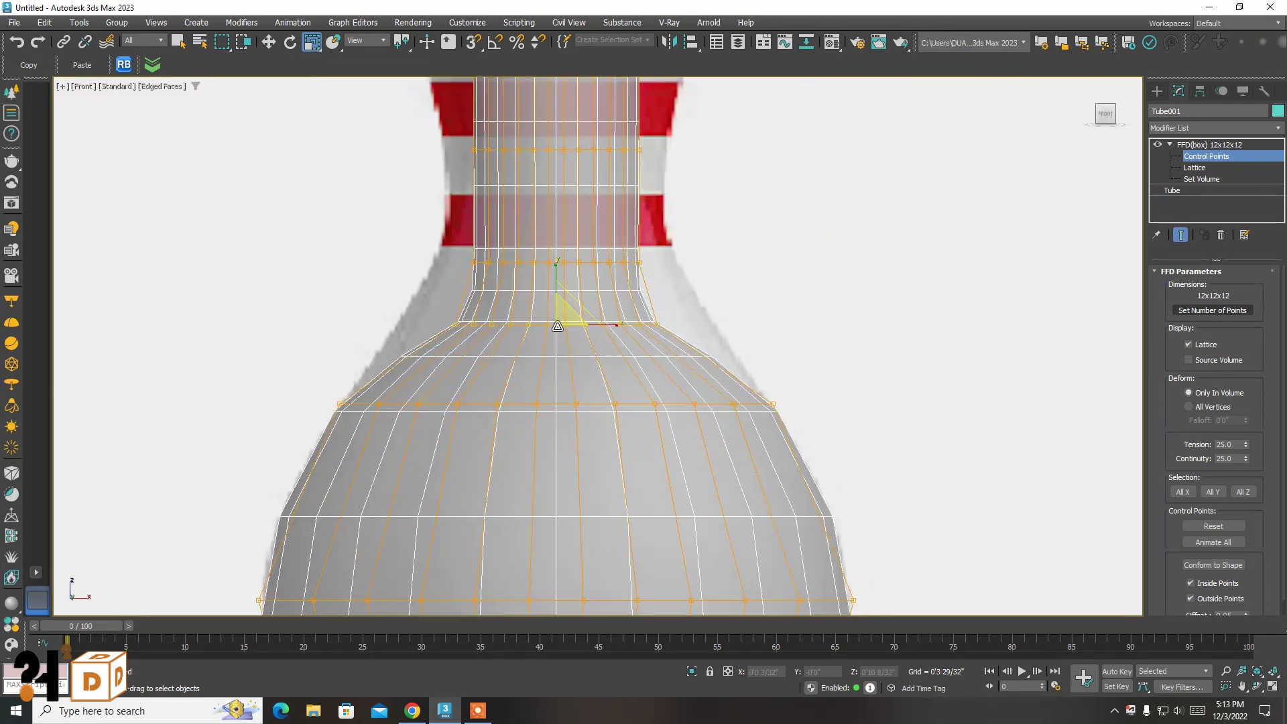
{"action": "left_click_drag", "start_coordinate": [566, 308], "coordinate": [584, 272]}
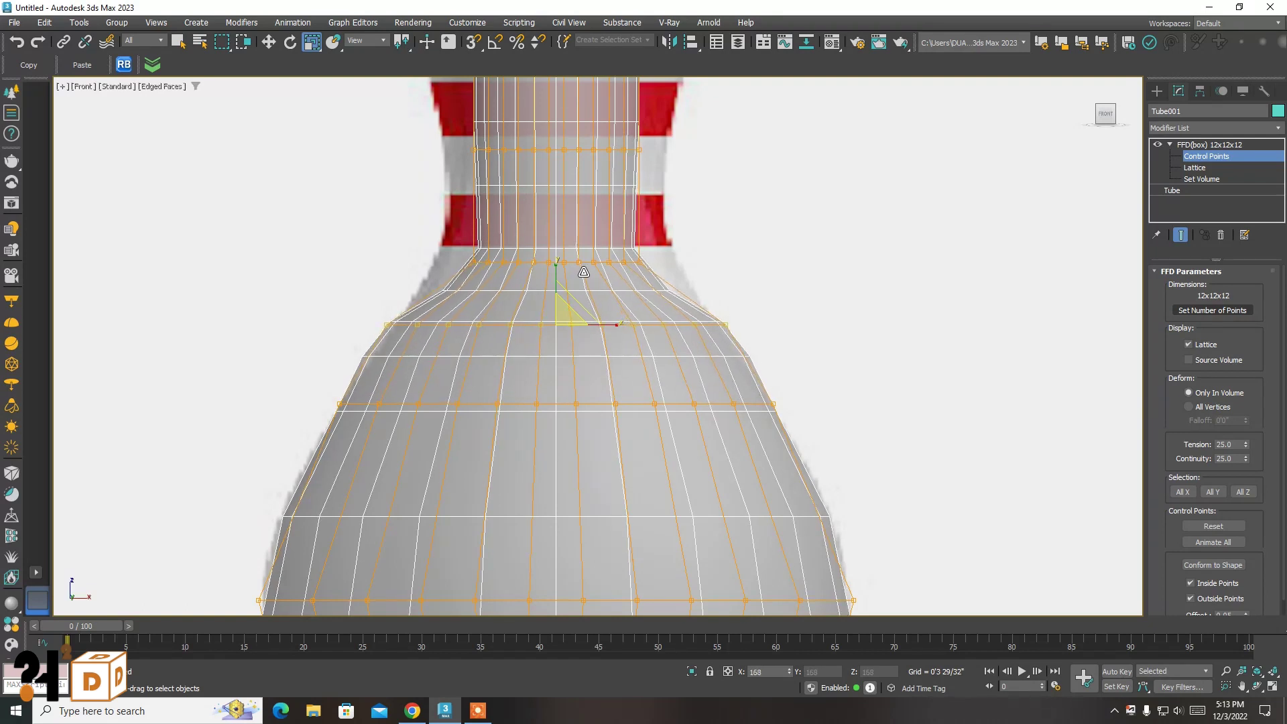
{"action": "left_click_drag", "start_coordinate": [687, 250], "coordinate": [433, 271]}
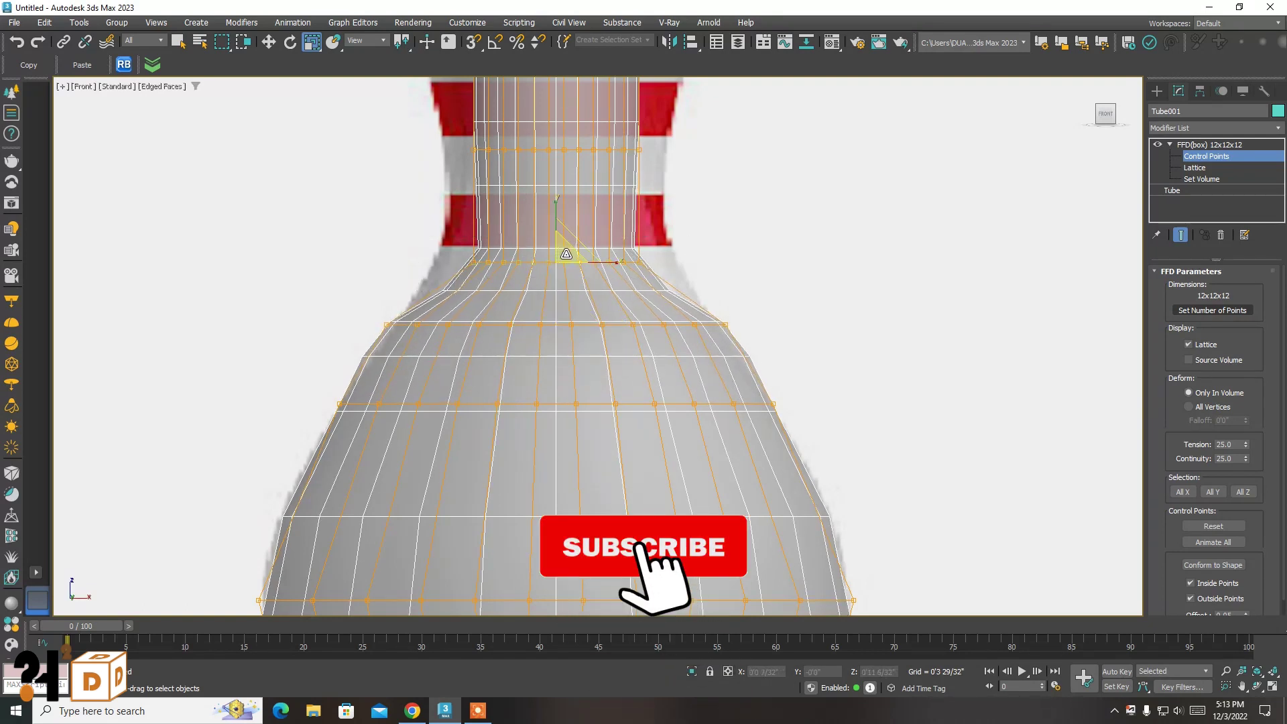
{"action": "left_click_drag", "start_coordinate": [568, 252], "coordinate": [568, 216]}
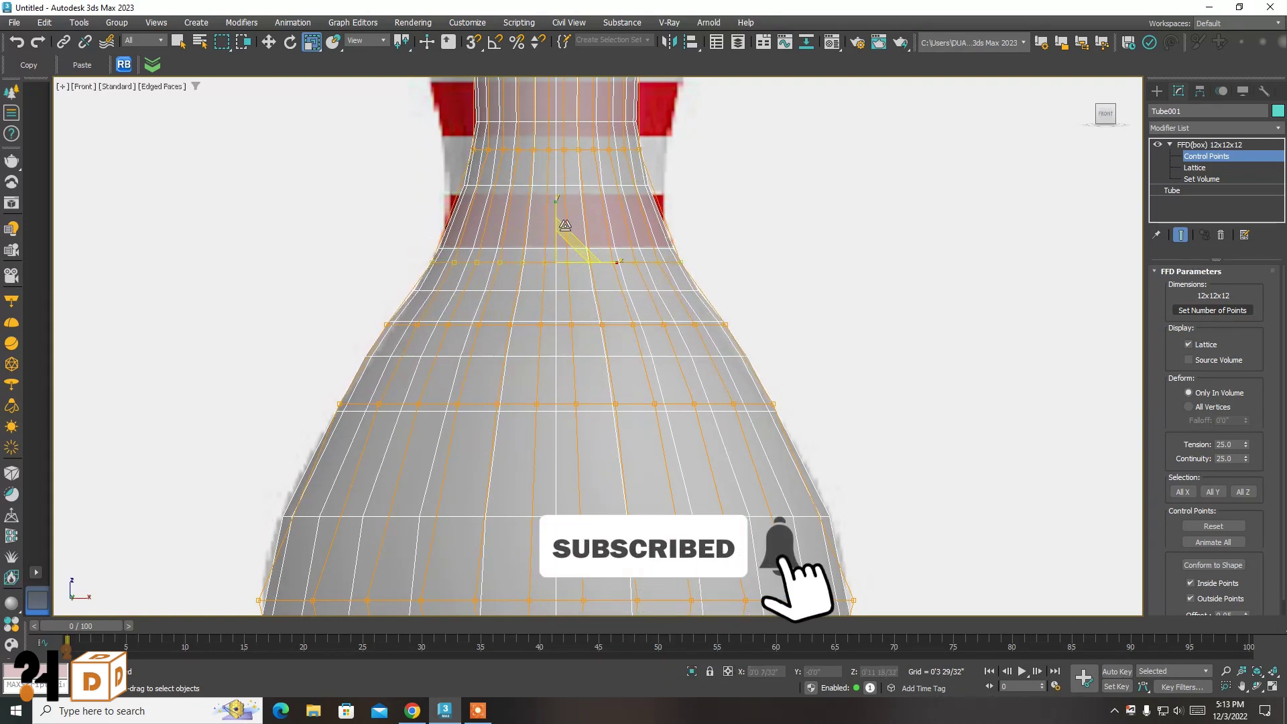
{"action": "left_click_drag", "start_coordinate": [809, 360], "coordinate": [267, 448]}
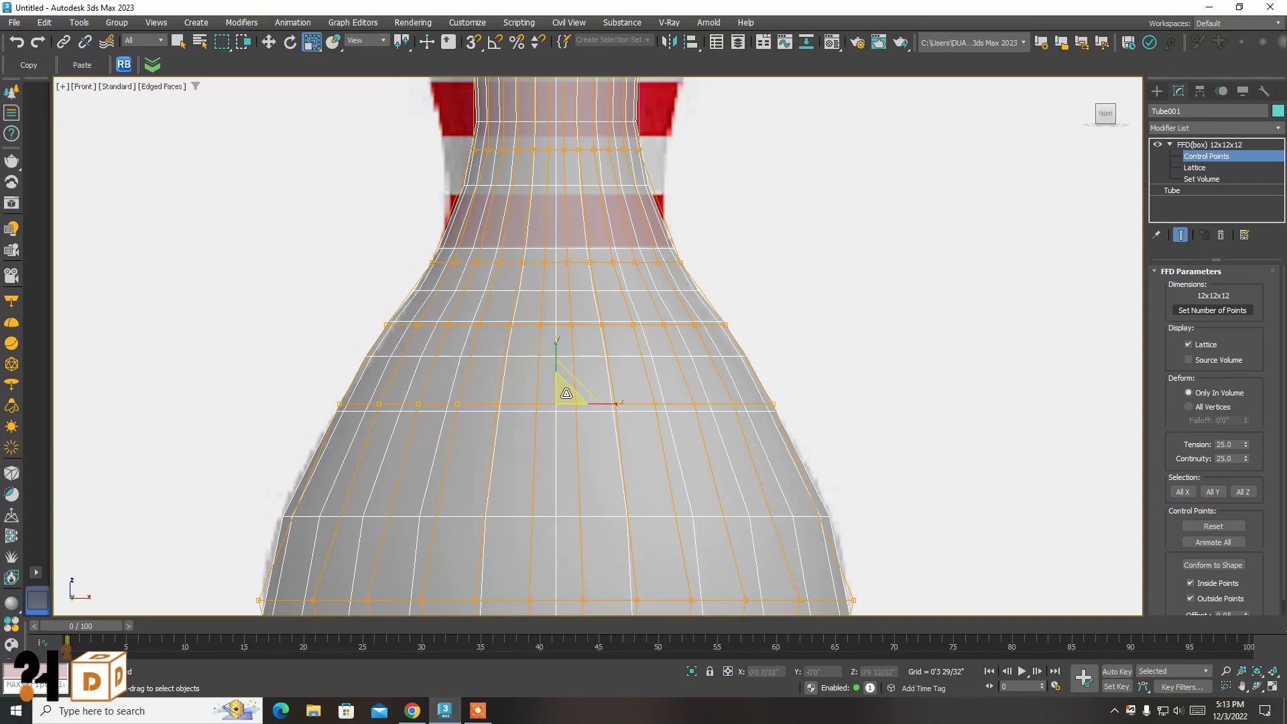
{"action": "scroll", "coordinate": [601, 316], "scroll_direction": "down", "scroll_amount": 3}
{"action": "scroll", "coordinate": [594, 429], "scroll_direction": "down", "scroll_amount": 3}
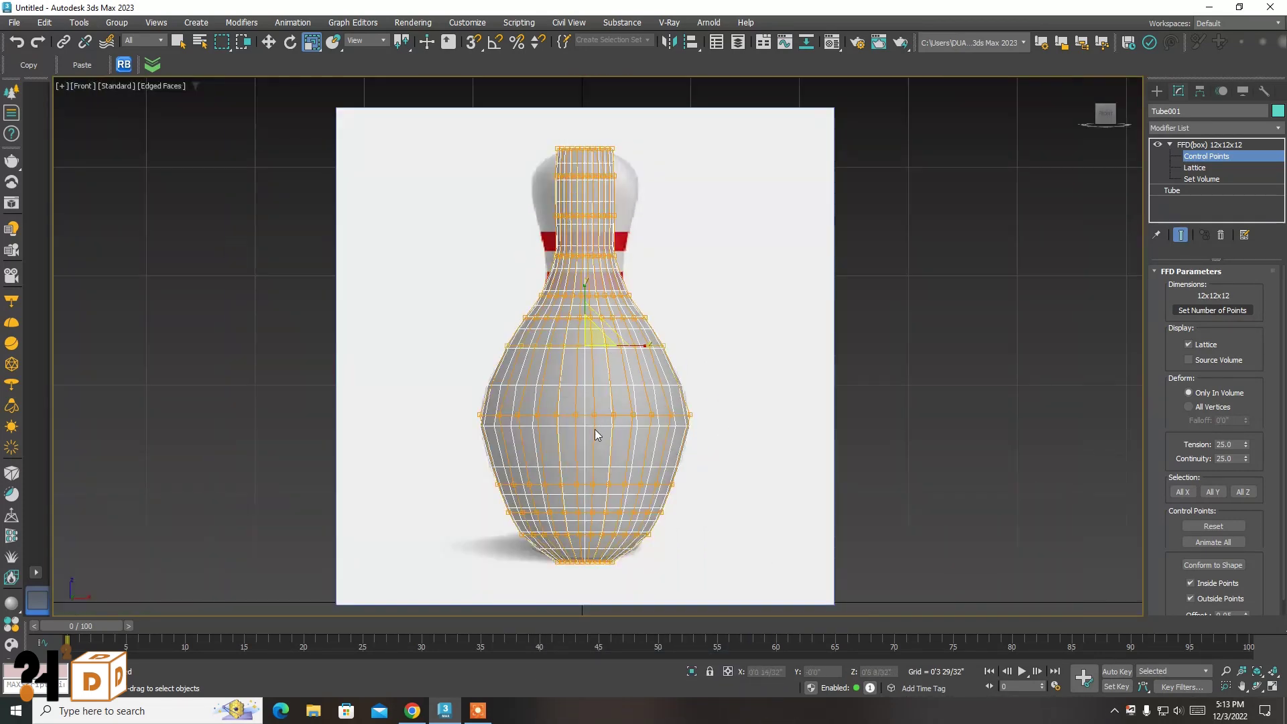
{"action": "scroll", "coordinate": [596, 434], "scroll_direction": "up", "scroll_amount": 3}
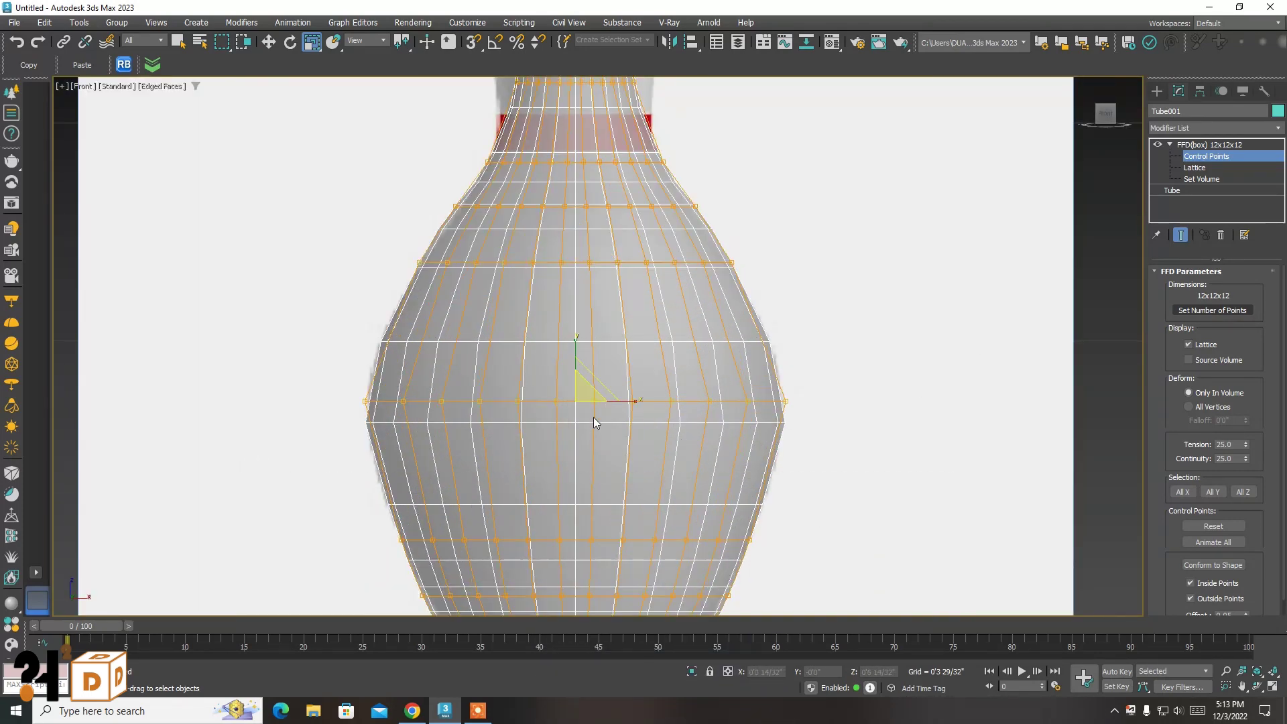
Raise the selected control-point row slightly and select a lower row
{"action": "key", "text": "w"}
{"action": "left_click_drag", "start_coordinate": [576, 360], "coordinate": [579, 352]}
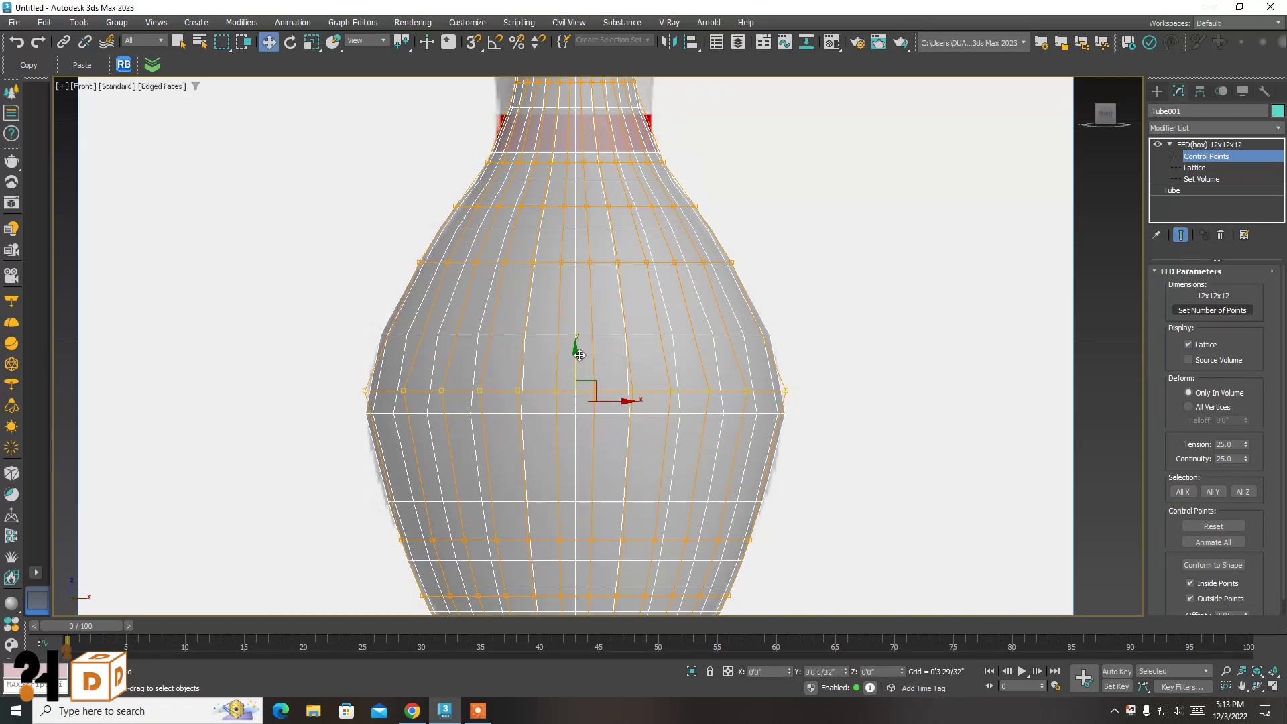
{"action": "scroll", "coordinate": [611, 355], "scroll_direction": "down", "scroll_amount": 2}
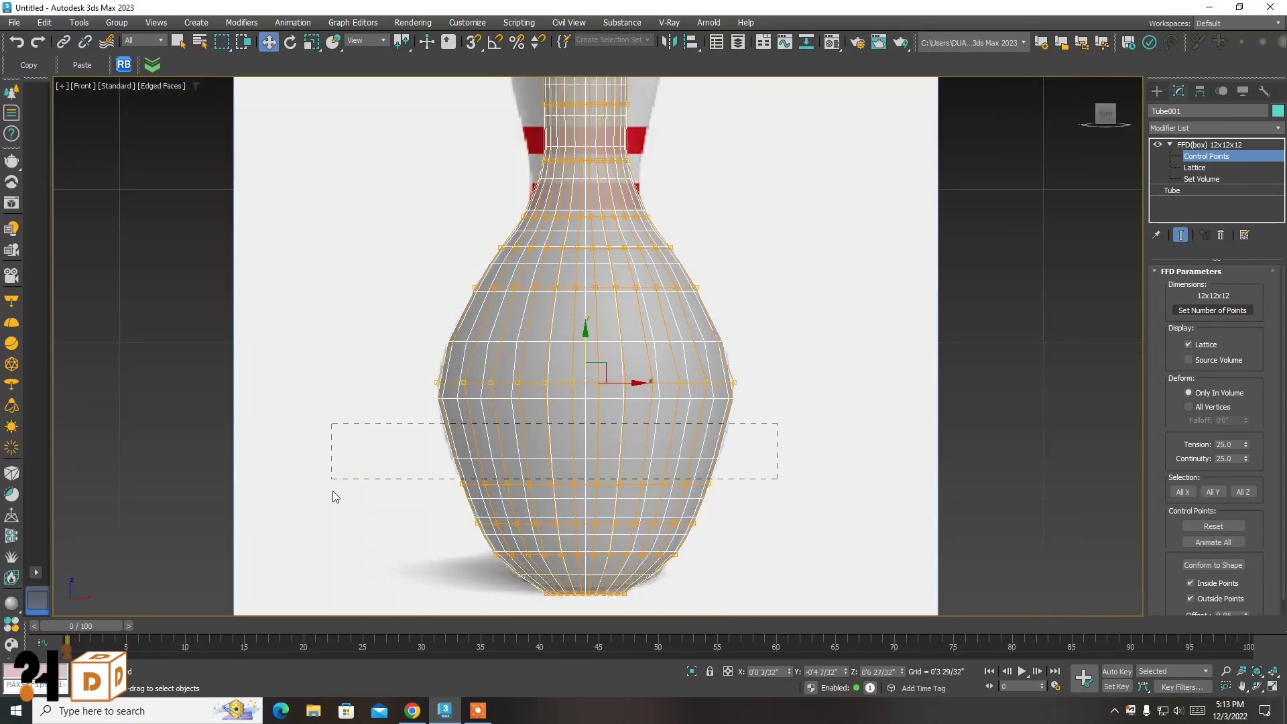
{"action": "scroll", "coordinate": [555, 464], "scroll_direction": "up", "scroll_amount": 2}
{"action": "mouse_move", "coordinate": [595, 446]}
{"action": "left_mouse_down"}
{"action": "mouse_move", "coordinate": [594, 421]}
{"action": "mouse_move", "coordinate": [613, 440]}
{"action": "left_mouse_up"}
{"action": "key", "text": "r"}
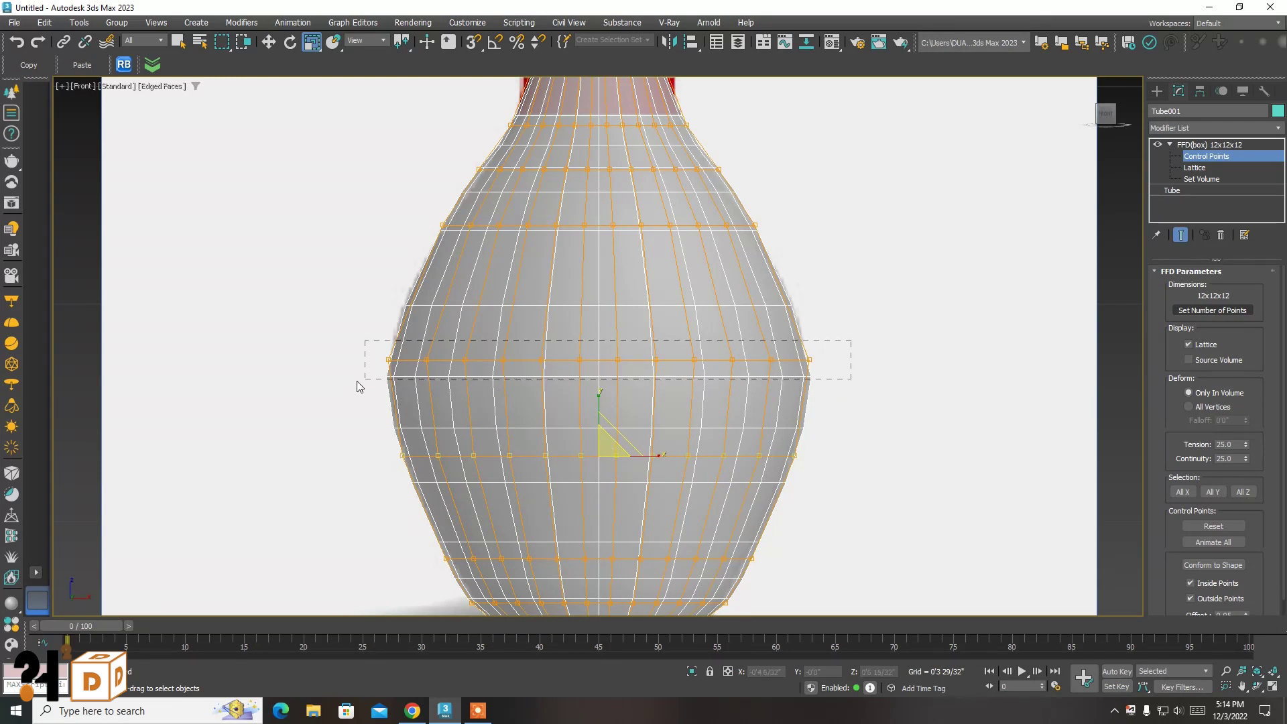
Pull the middle lattice row inward, narrowing it to 97%
{"action": "left_click_drag", "start_coordinate": [359, 387], "coordinate": [362, 382]}
{"action": "left_click_drag", "start_coordinate": [610, 350], "coordinate": [597, 299]}
{"action": "key", "text": "w"}
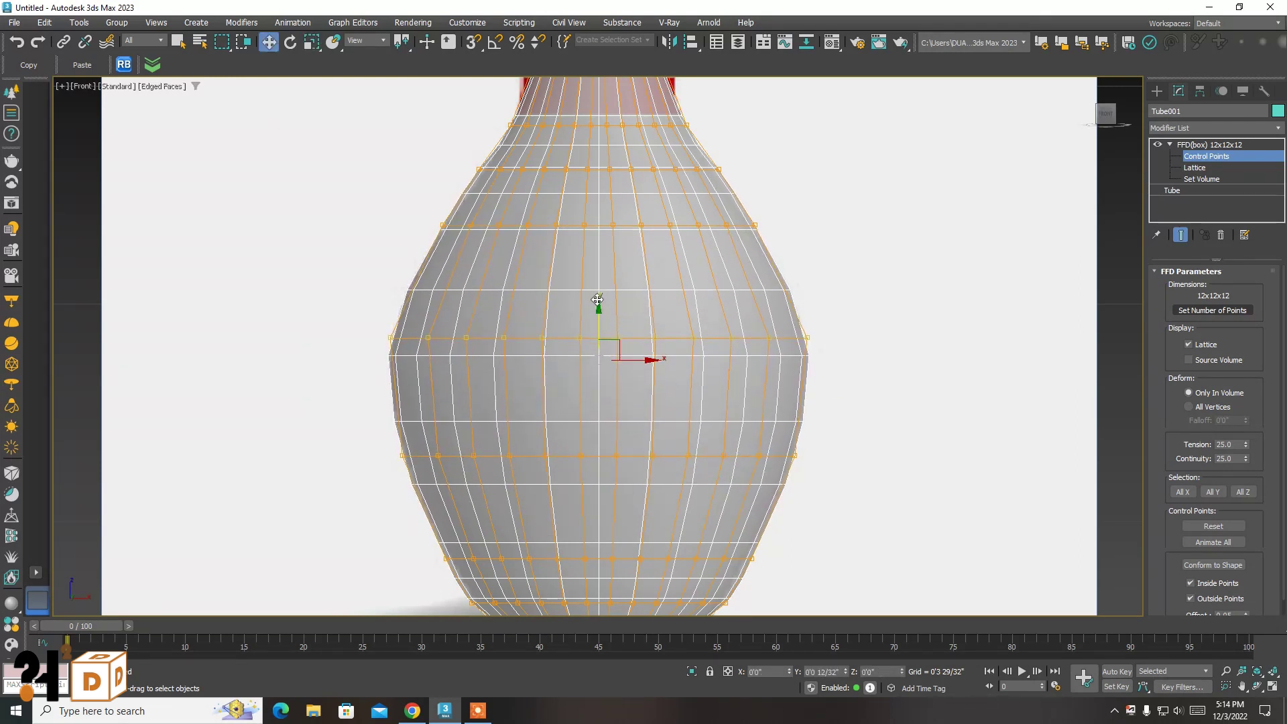
{"action": "key", "text": "r"}
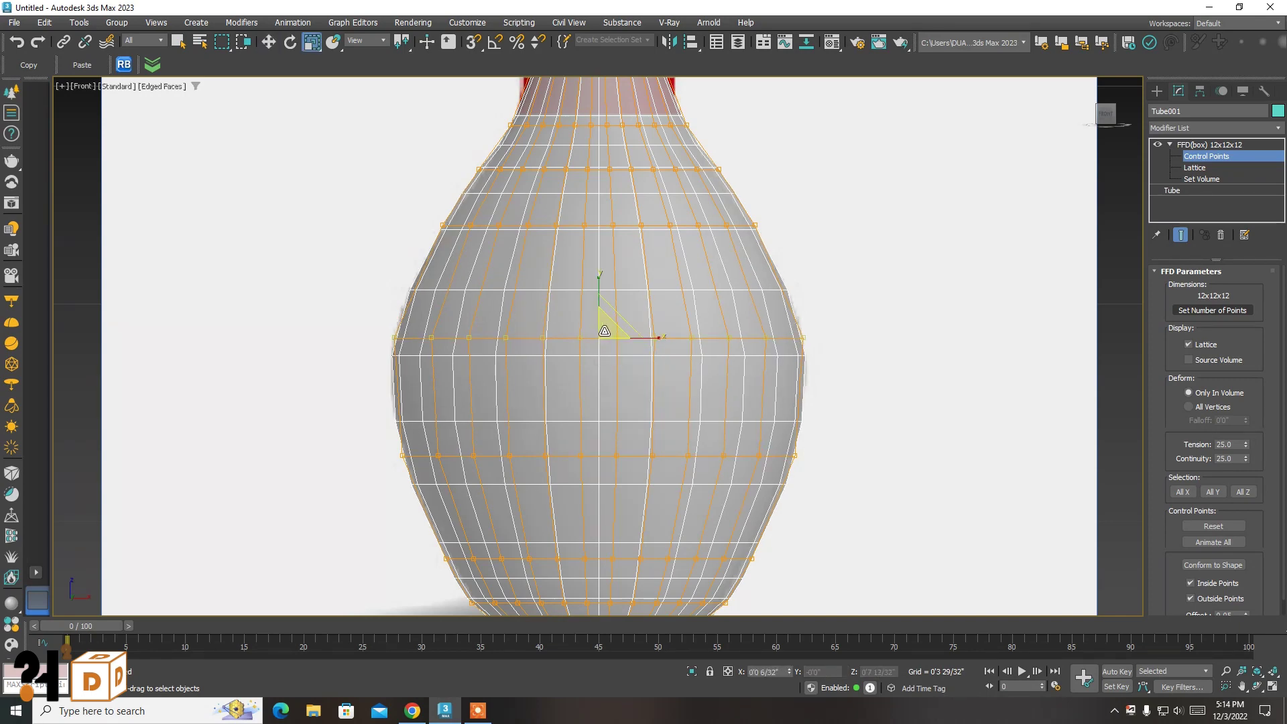
{"action": "left_click_drag", "start_coordinate": [604, 327], "coordinate": [607, 331]}
Scale the top FFD rows outward to widen the pin's head
{"action": "key", "text": "w"}
{"action": "scroll", "coordinate": [588, 380], "scroll_direction": "down", "scroll_amount": 5}
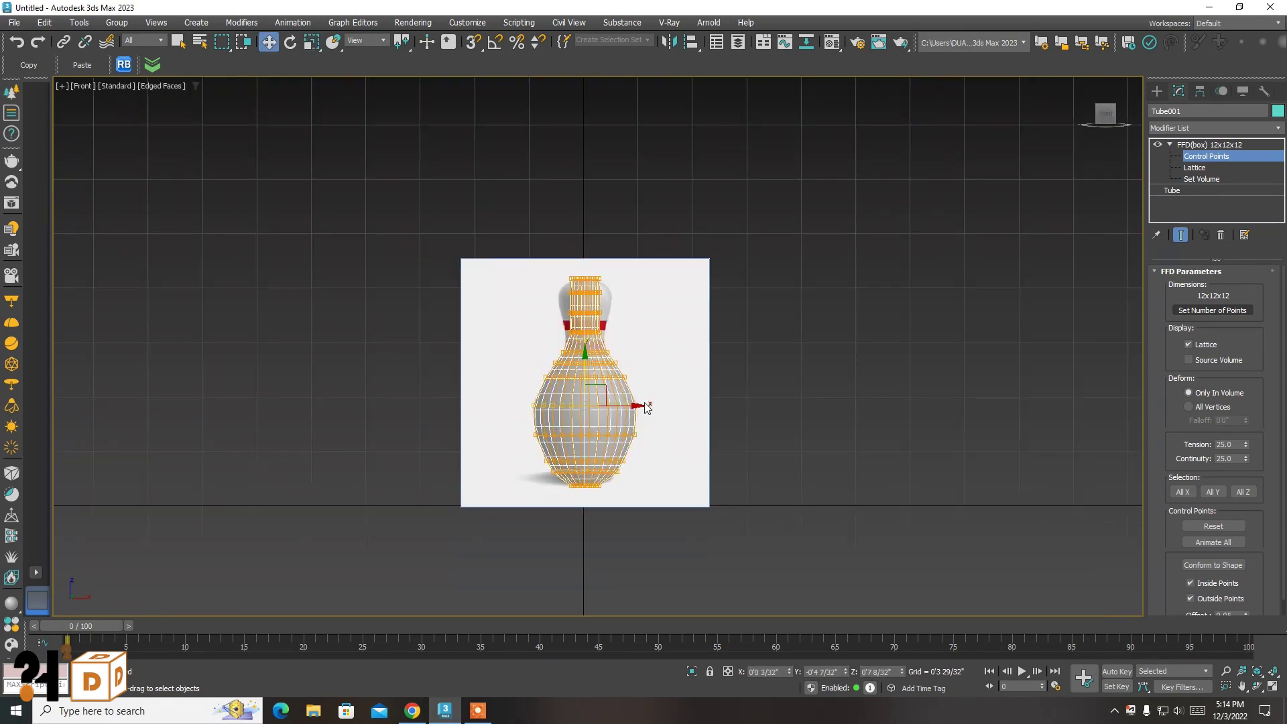
{"action": "scroll", "coordinate": [548, 303], "scroll_direction": "up", "scroll_amount": 5}
{"action": "scroll", "coordinate": [549, 303], "scroll_direction": "up", "scroll_amount": 3}
{"action": "middle_click_drag", "start_coordinate": [549, 303], "coordinate": [572, 472]}
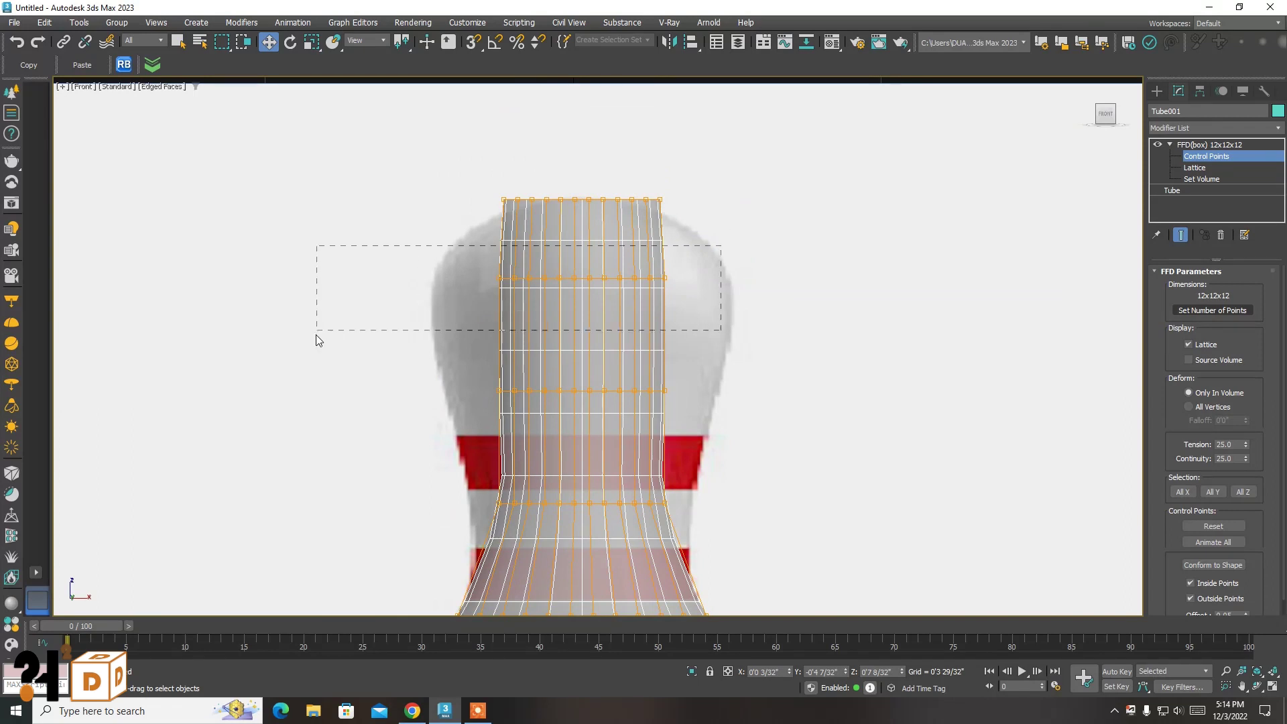
{"action": "key", "text": "r"}
{"action": "left_click_drag", "start_coordinate": [596, 267], "coordinate": [601, 209]}
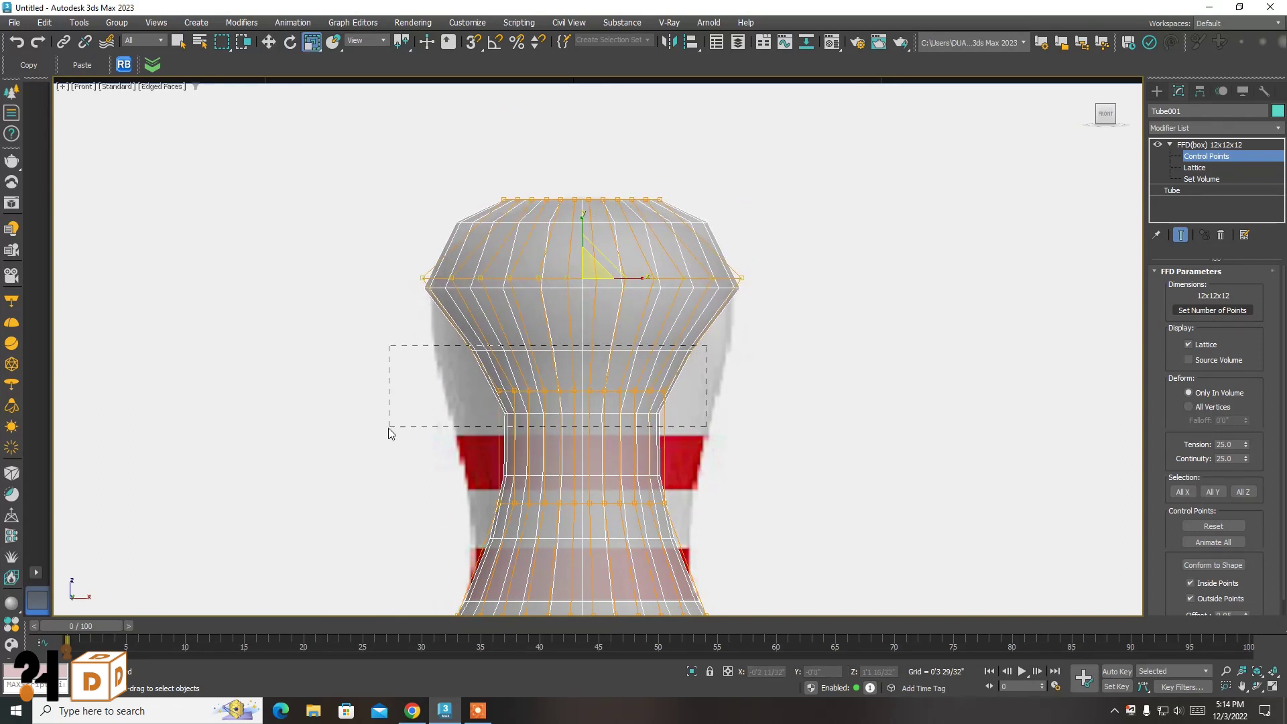
Widen the lattice rows below the head and around the neck to round it out
{"action": "left_click_drag", "start_coordinate": [389, 433], "coordinate": [389, 432]}
{"action": "mouse_move", "coordinate": [597, 375]}
{"action": "left_mouse_down"}
{"action": "mouse_move", "coordinate": [600, 335]}
{"action": "mouse_move", "coordinate": [607, 416]}
{"action": "left_mouse_up"}
{"action": "scroll", "coordinate": [607, 416], "scroll_direction": "down", "scroll_amount": 5}
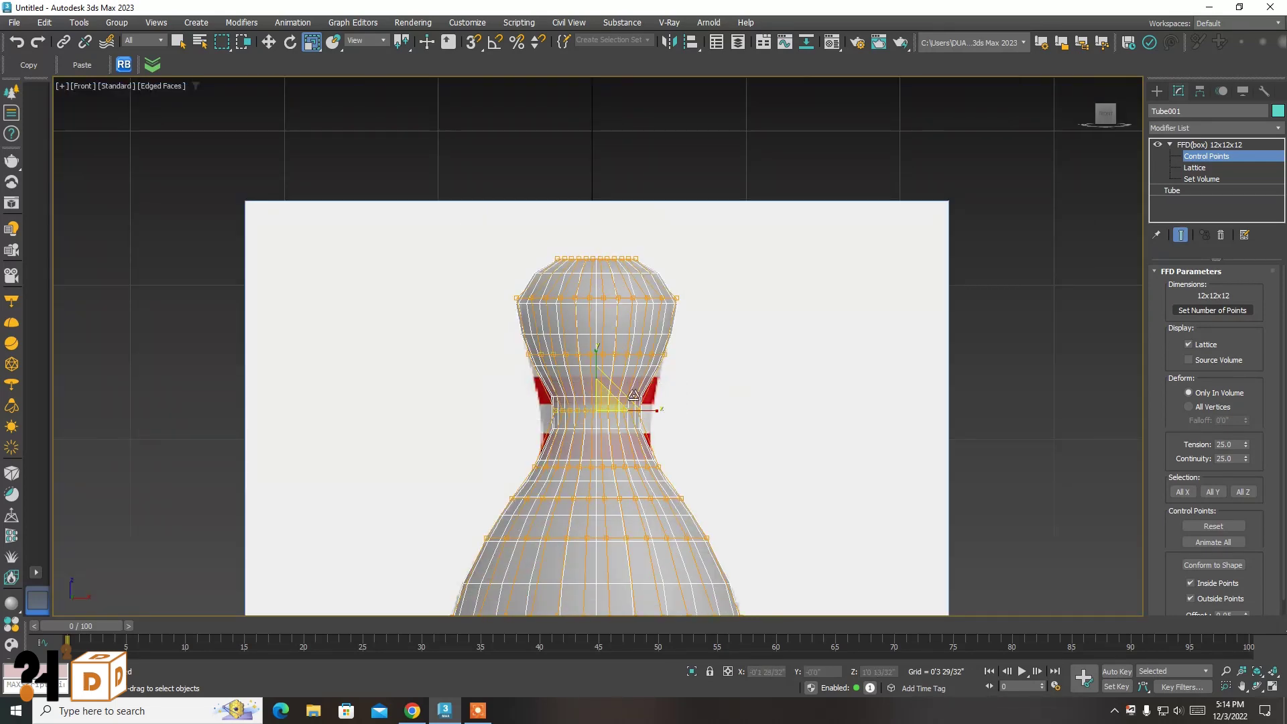
{"action": "scroll", "coordinate": [633, 395], "scroll_direction": "up", "scroll_amount": 3}
{"action": "left_click_drag", "start_coordinate": [590, 403], "coordinate": [593, 385]}
{"action": "middle_click_drag", "start_coordinate": [593, 383], "coordinate": [607, 365]}
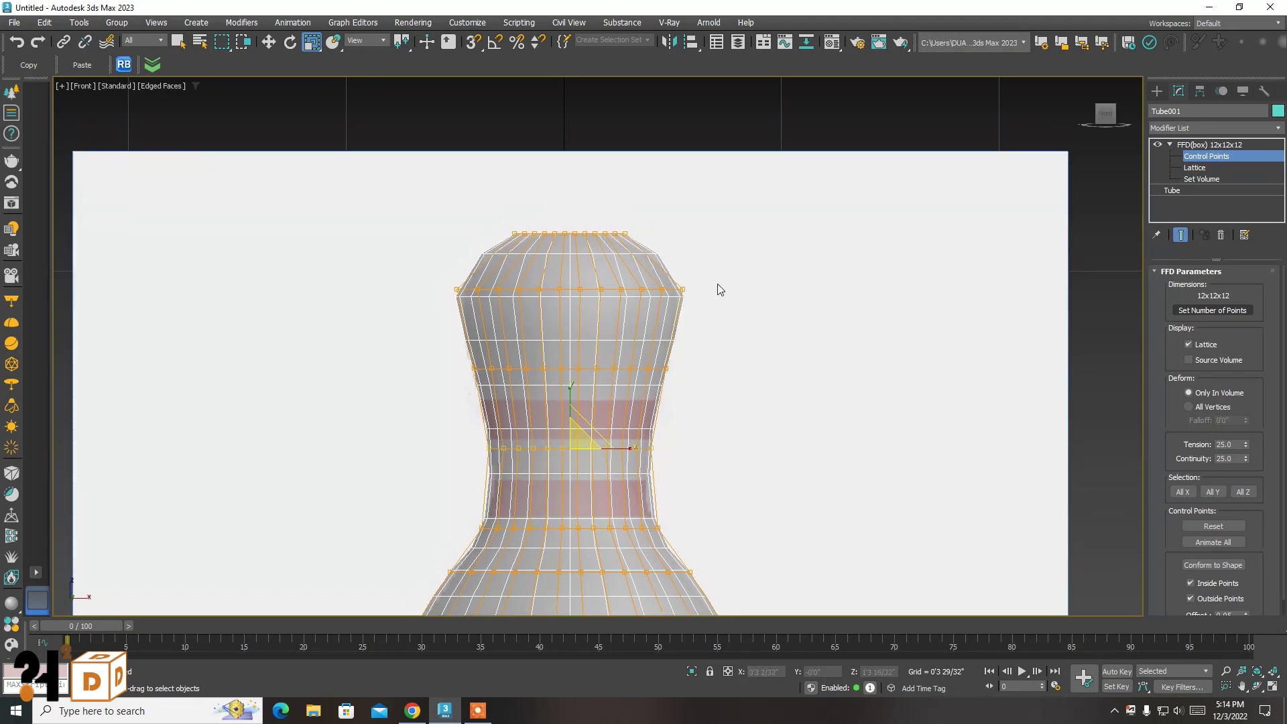
Lower and narrow the top lattice row to flatten the head
{"action": "key", "text": "w"}
{"action": "left_click_drag", "start_coordinate": [391, 316], "coordinate": [578, 269]}
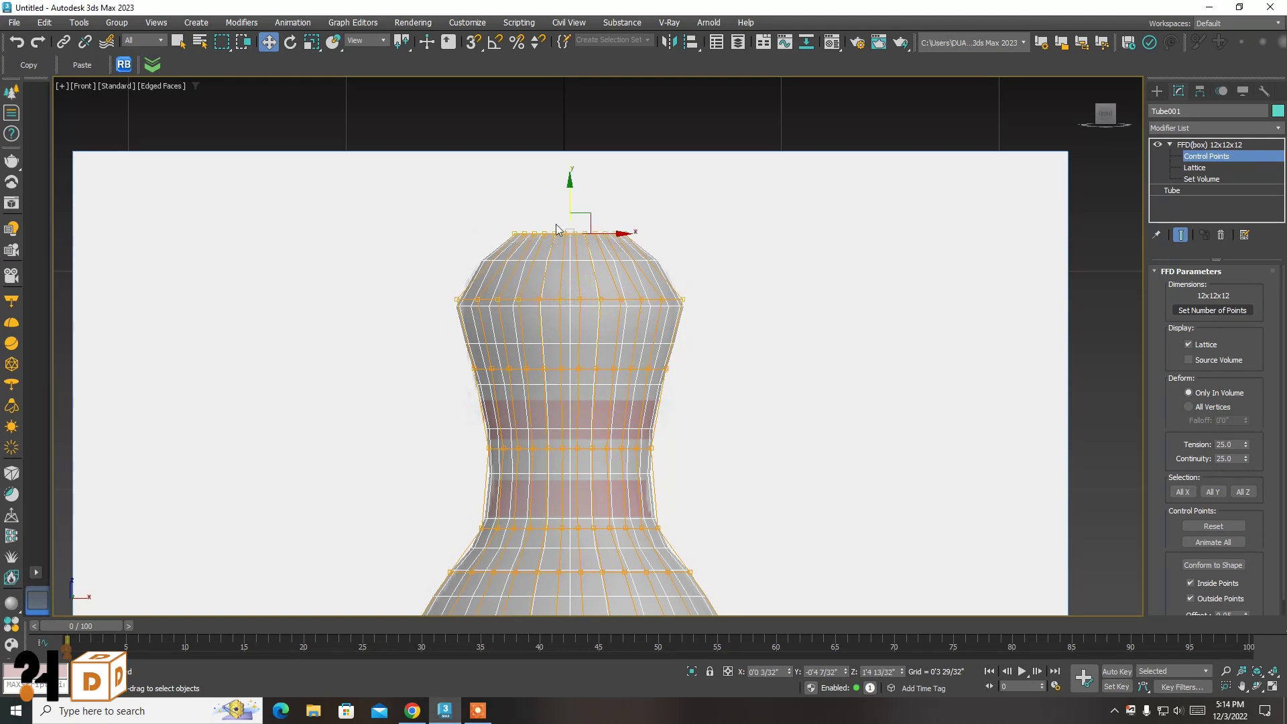
{"action": "left_click_drag", "start_coordinate": [573, 200], "coordinate": [574, 224]}
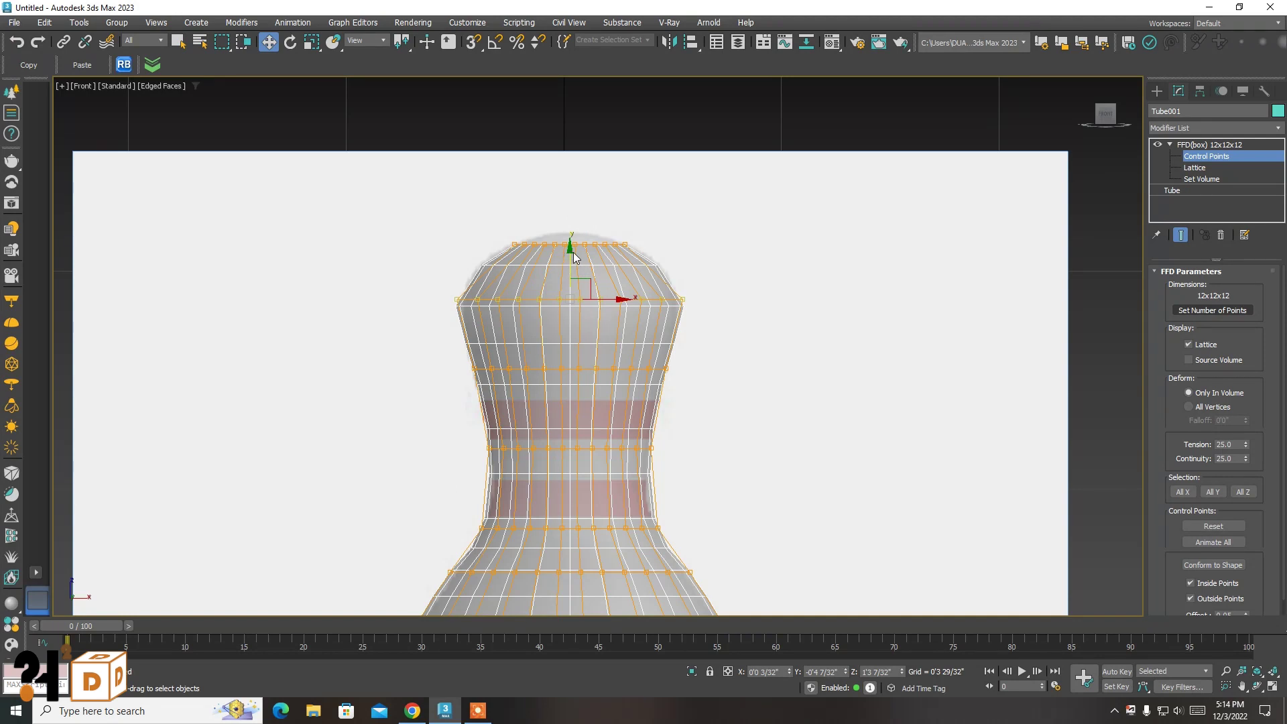
{"action": "key", "text": "r"}
{"action": "left_click_drag", "start_coordinate": [580, 295], "coordinate": [571, 252]}
{"action": "key", "text": "w"}
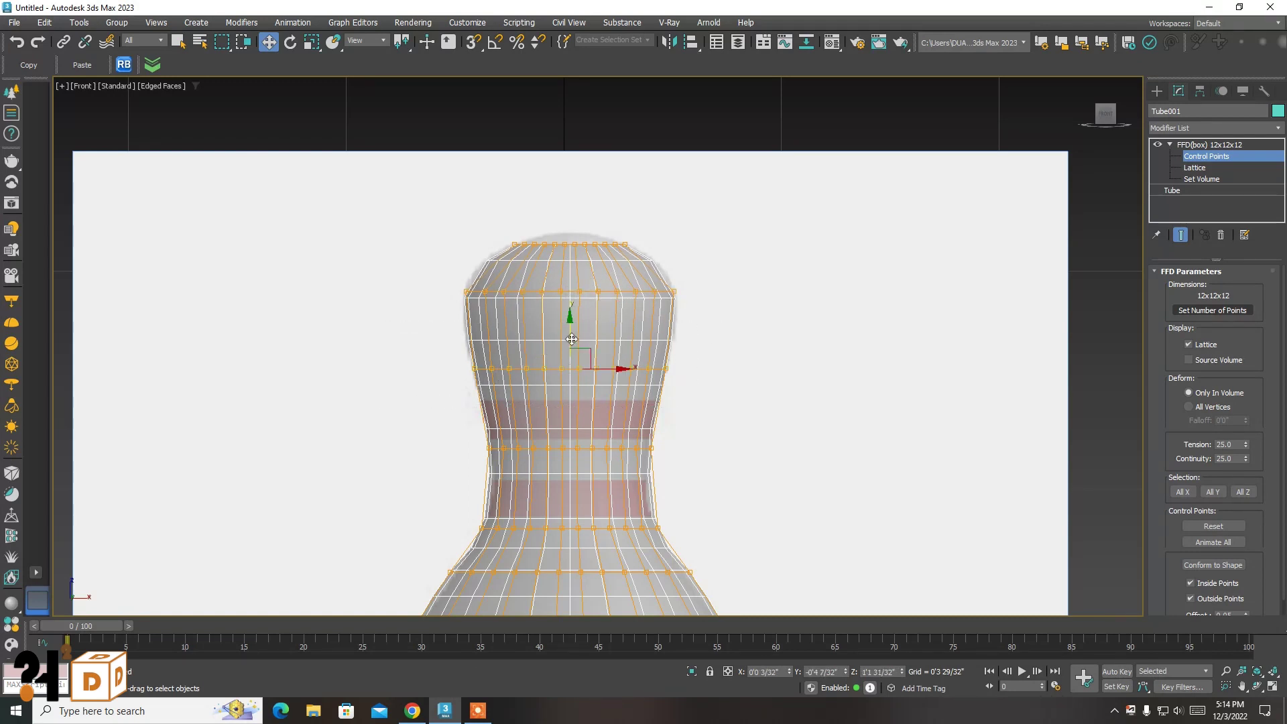
{"action": "mouse_move", "coordinate": [572, 339]}
{"action": "left_mouse_down"}
{"action": "mouse_move", "coordinate": [576, 329]}
{"action": "mouse_move", "coordinate": [582, 345]}
{"action": "left_mouse_up"}
{"action": "key", "text": "r"}
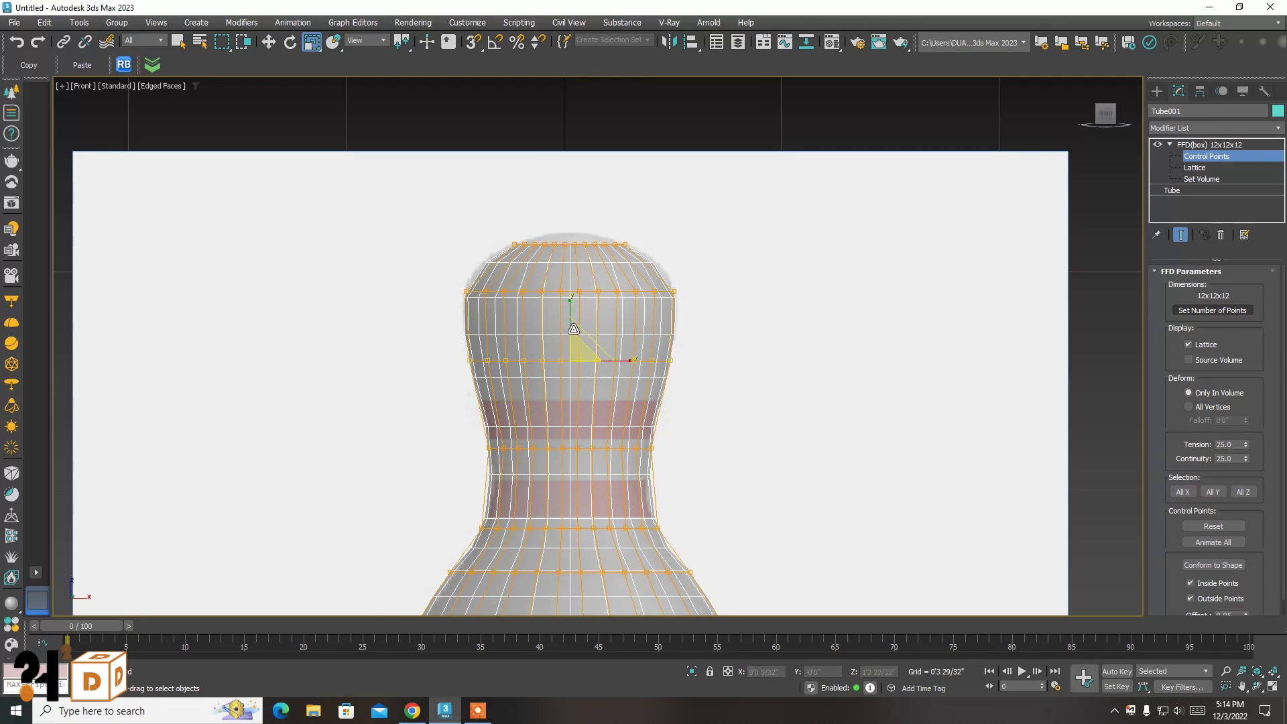
{"action": "scroll", "coordinate": [574, 328], "scroll_direction": "down", "scroll_amount": 5}
{"action": "scroll", "coordinate": [561, 391], "scroll_direction": "up", "scroll_amount": 8}
Lift the bottom FFD row and scale it to round the pin's base
{"action": "scroll", "coordinate": [575, 302], "scroll_direction": "down", "scroll_amount": 8}
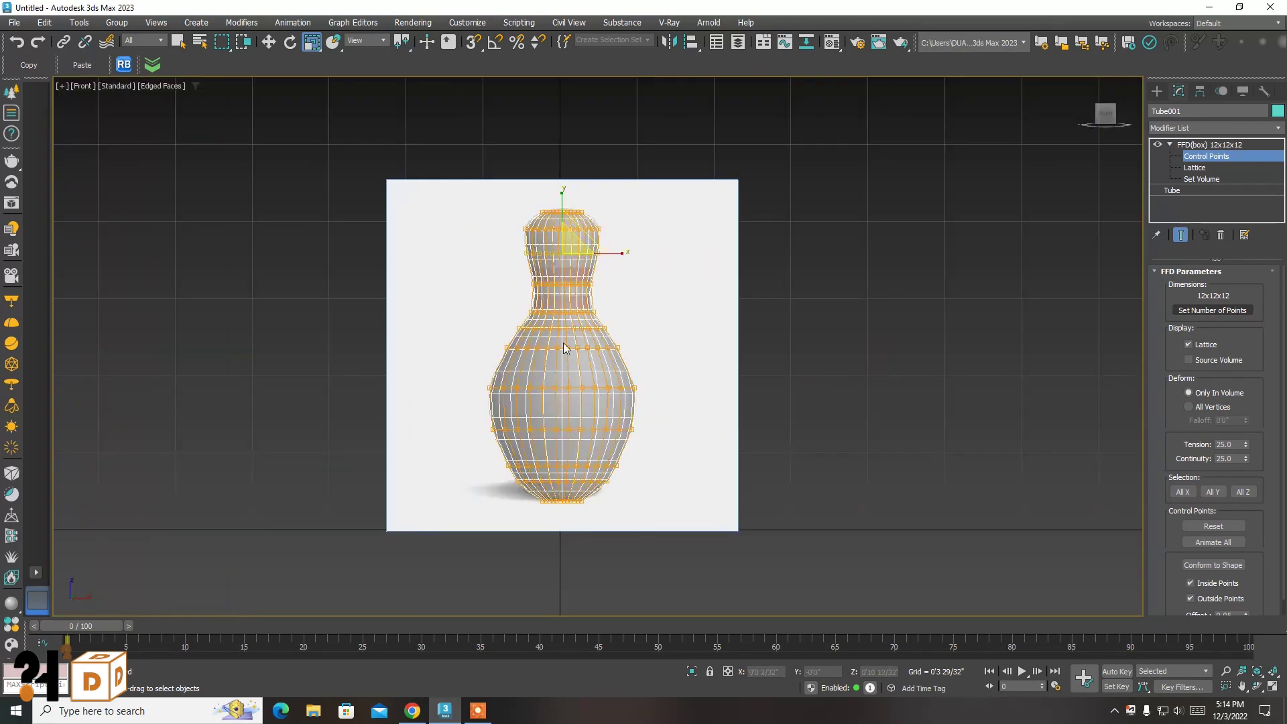
{"action": "scroll", "coordinate": [561, 495], "scroll_direction": "up", "scroll_amount": 6}
{"action": "scroll", "coordinate": [561, 545], "scroll_direction": "down", "scroll_amount": 6}
{"action": "scroll", "coordinate": [585, 536], "scroll_direction": "up", "scroll_amount": 6}
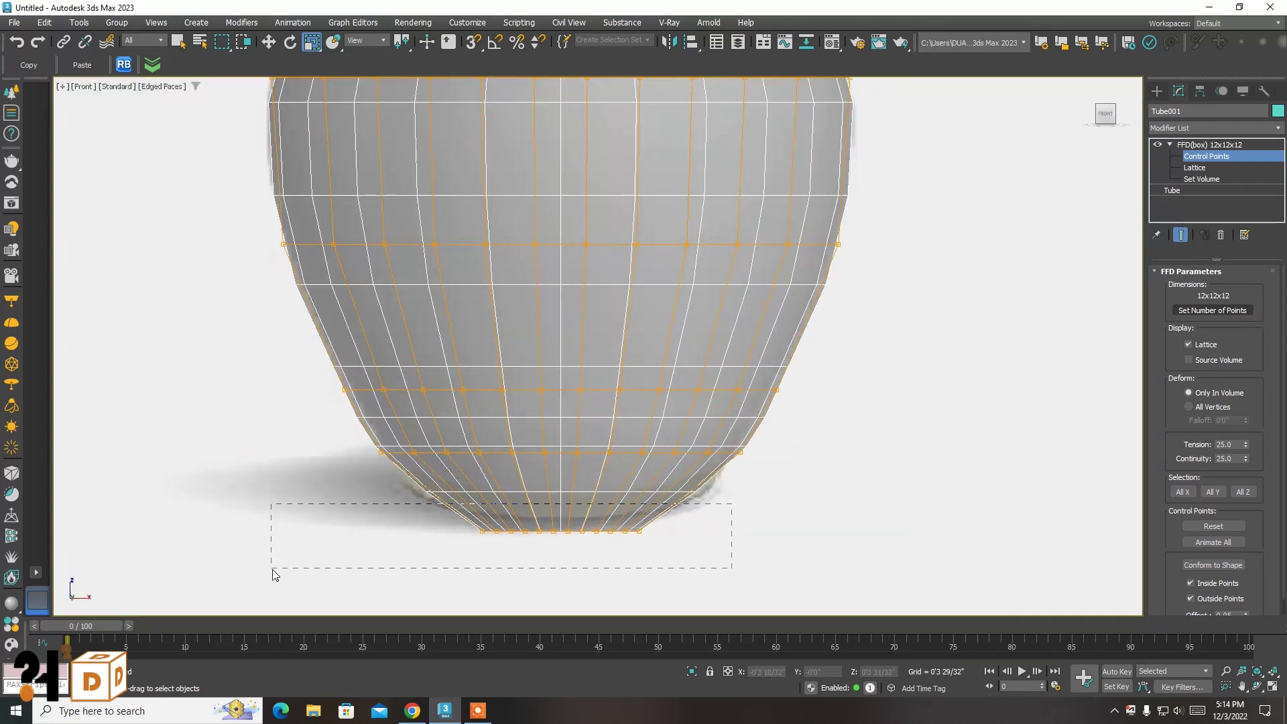
{"action": "left_click_drag", "start_coordinate": [274, 575], "coordinate": [273, 575]}
{"action": "key", "text": "w"}
{"action": "mouse_move", "coordinate": [564, 493]}
{"action": "left_mouse_down"}
{"action": "mouse_move", "coordinate": [569, 475]}
{"action": "mouse_move", "coordinate": [566, 490]}
{"action": "left_mouse_up"}
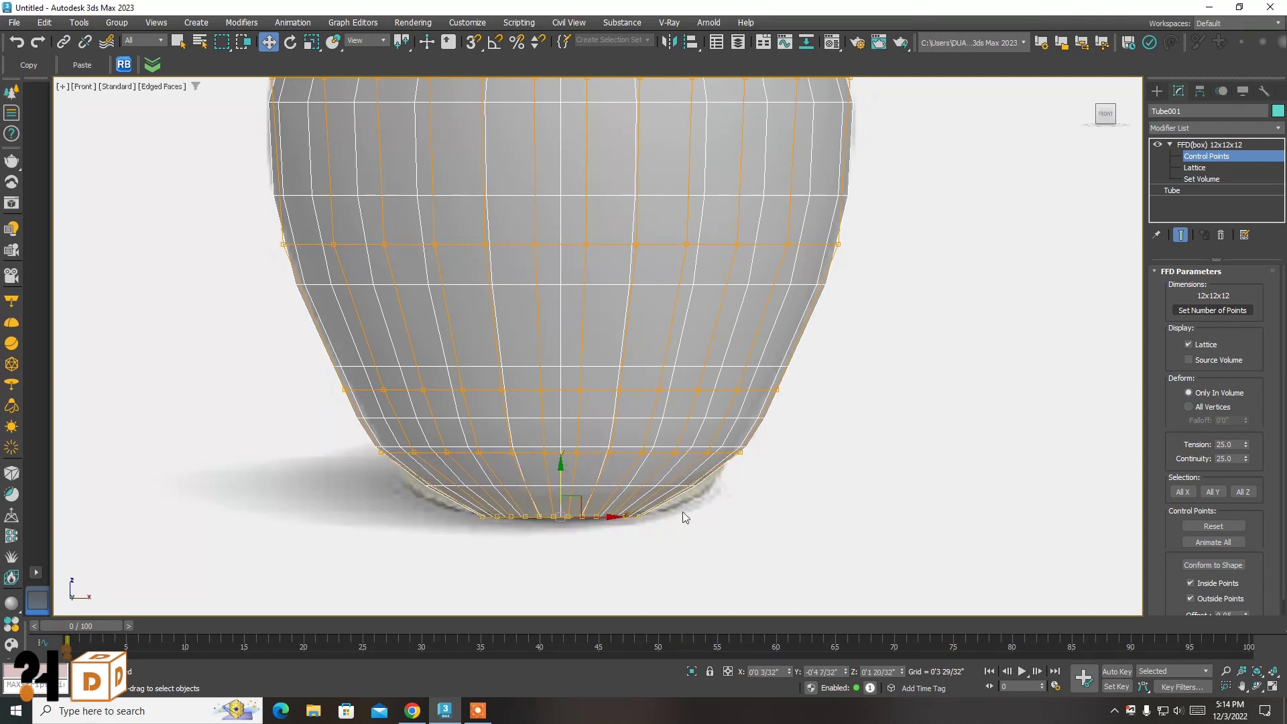
{"action": "key", "text": "r"}
{"action": "left_click_drag", "start_coordinate": [577, 501], "coordinate": [594, 479]}
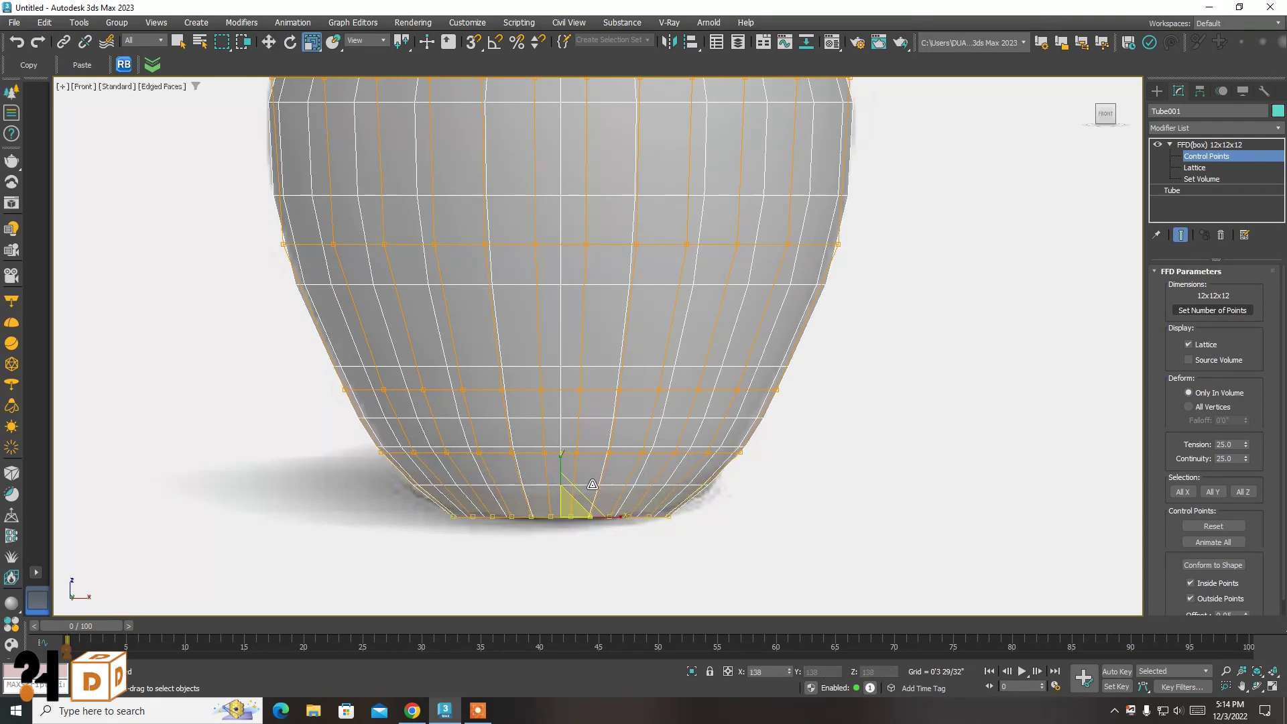
{"action": "scroll", "coordinate": [594, 496], "scroll_direction": "down", "scroll_amount": 5}
{"action": "scroll", "coordinate": [613, 315], "scroll_direction": "up", "scroll_amount": 4}
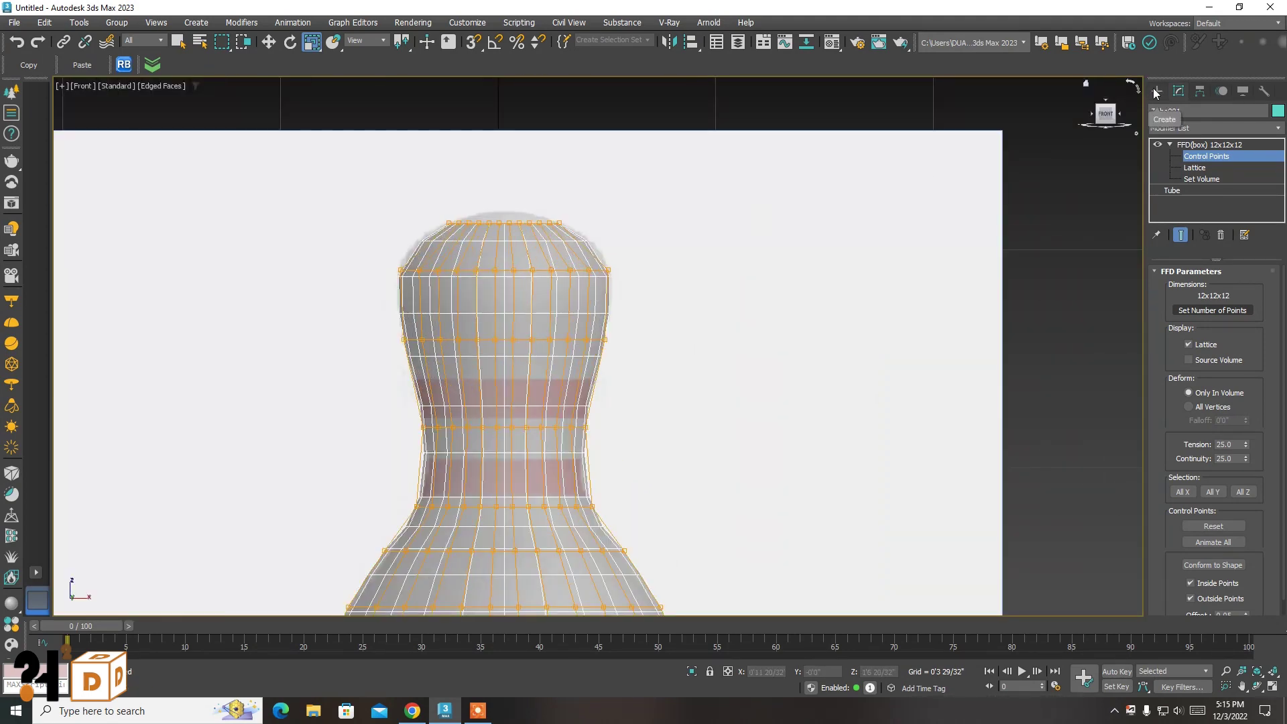
Switch to the Create panel and Select Object tool, then open the pin's context menu
{"action": "left_click", "coordinate": [1155, 89]}
{"action": "left_click", "coordinate": [176, 42]}
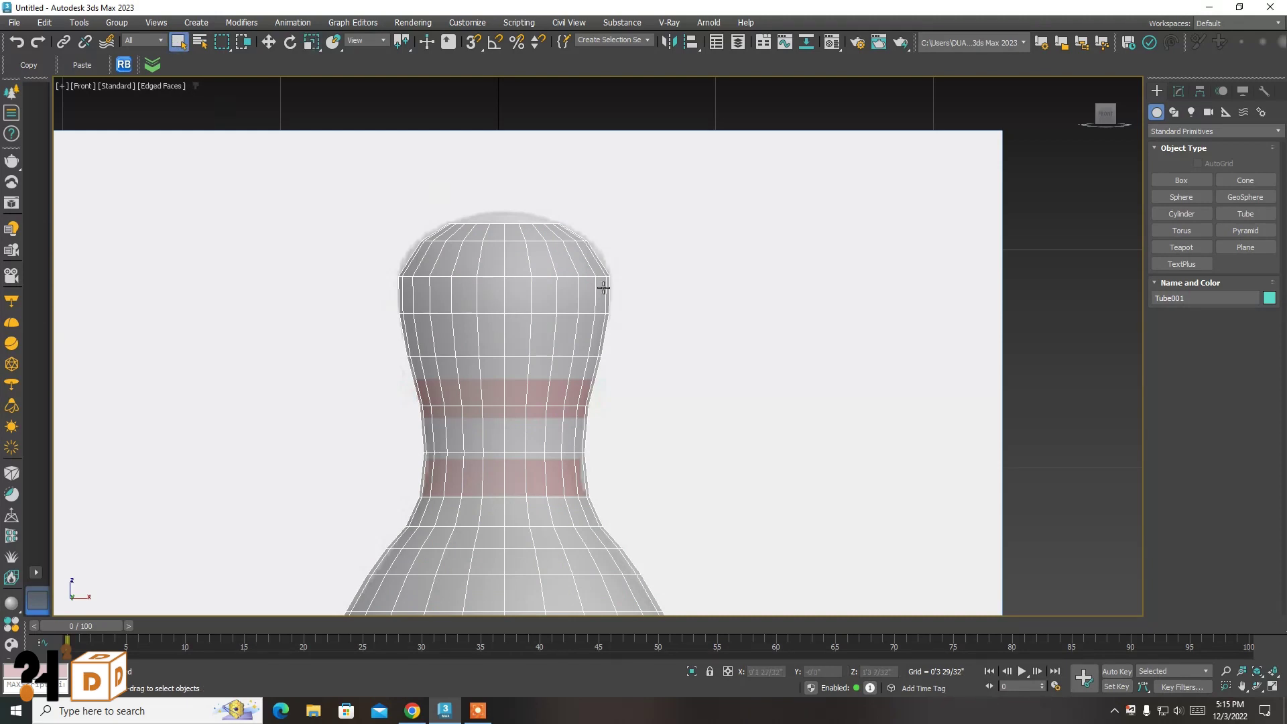
{"action": "scroll", "coordinate": [603, 289], "scroll_direction": "down", "scroll_amount": 5}
{"action": "right_click", "coordinate": [680, 321]}
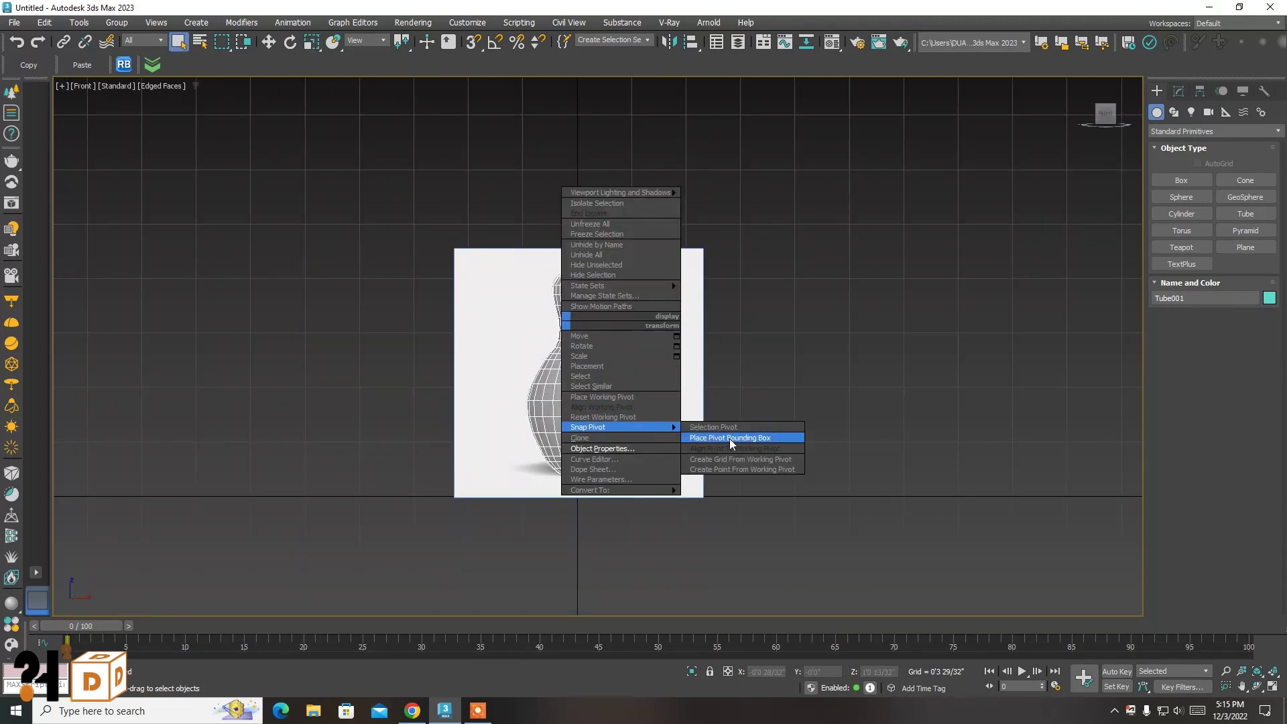
Convert Tube001 to Editable Poly and untick See-Through in its Object Properties
{"action": "mouse_move", "coordinate": [604, 489]}
{"action": "left_click", "coordinate": [720, 502]}
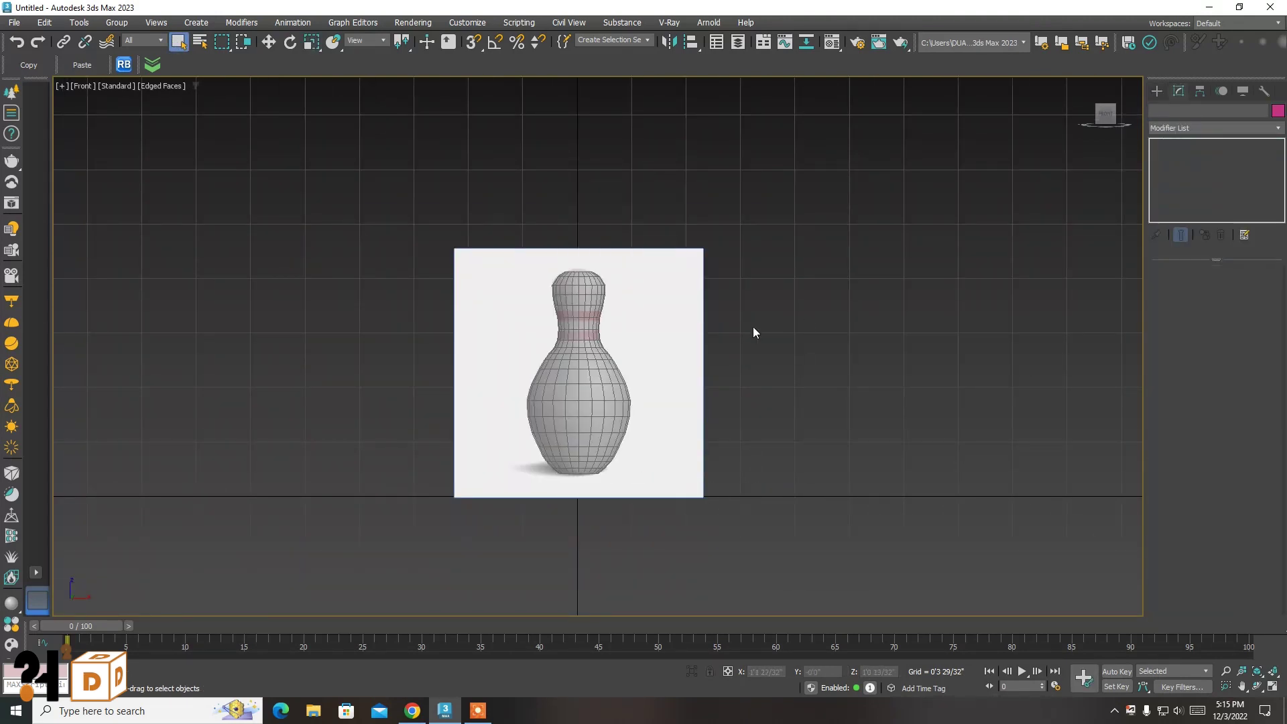
{"action": "left_click", "coordinate": [587, 296]}
{"action": "right_click", "coordinate": [587, 297]}
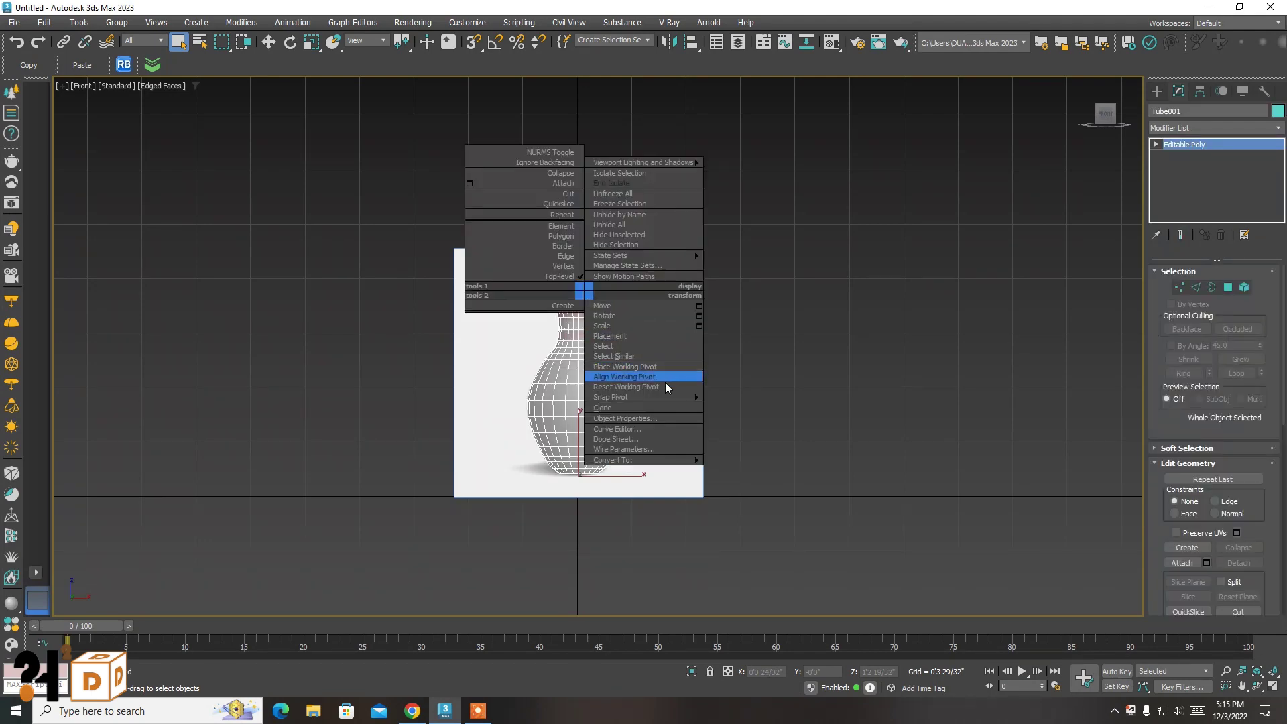
{"action": "left_click", "coordinate": [631, 419]}
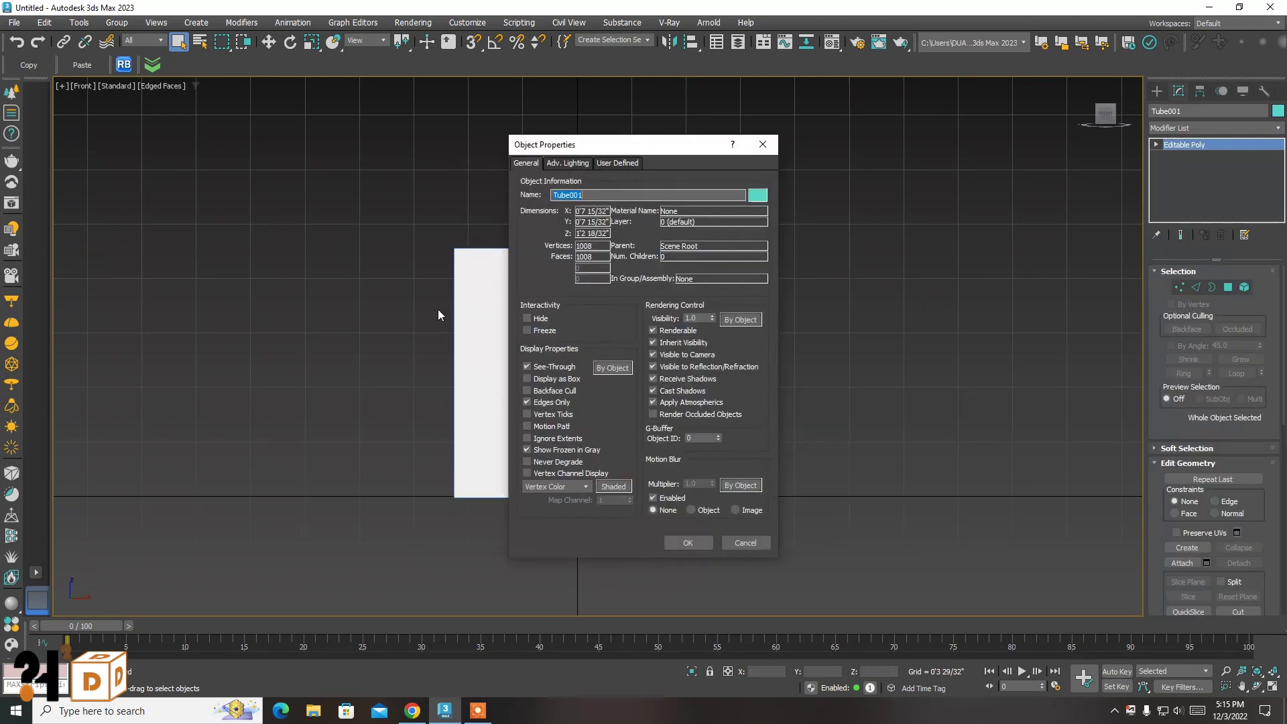
{"action": "left_click", "coordinate": [670, 545]}
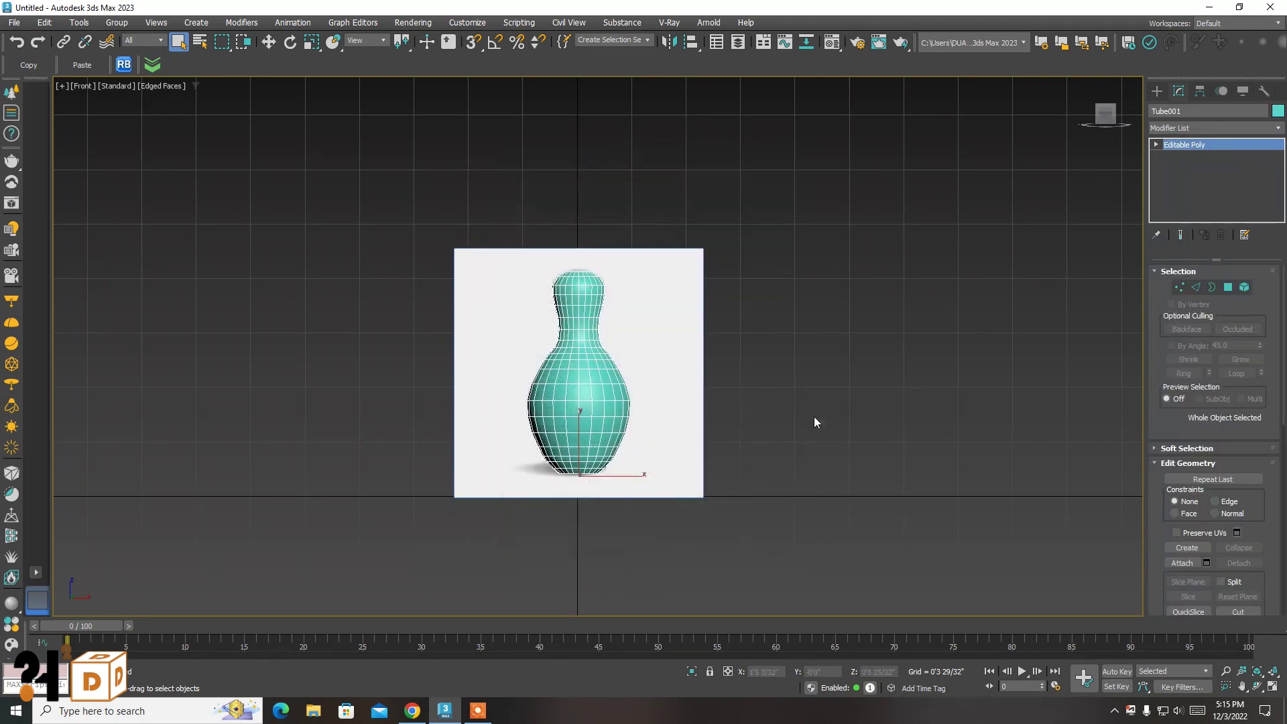
{"action": "left_click", "coordinate": [807, 414]}
Zoom extents all, then maximize and orbit the Perspective view around the pin
{"action": "left_click", "coordinate": [1272, 691]}
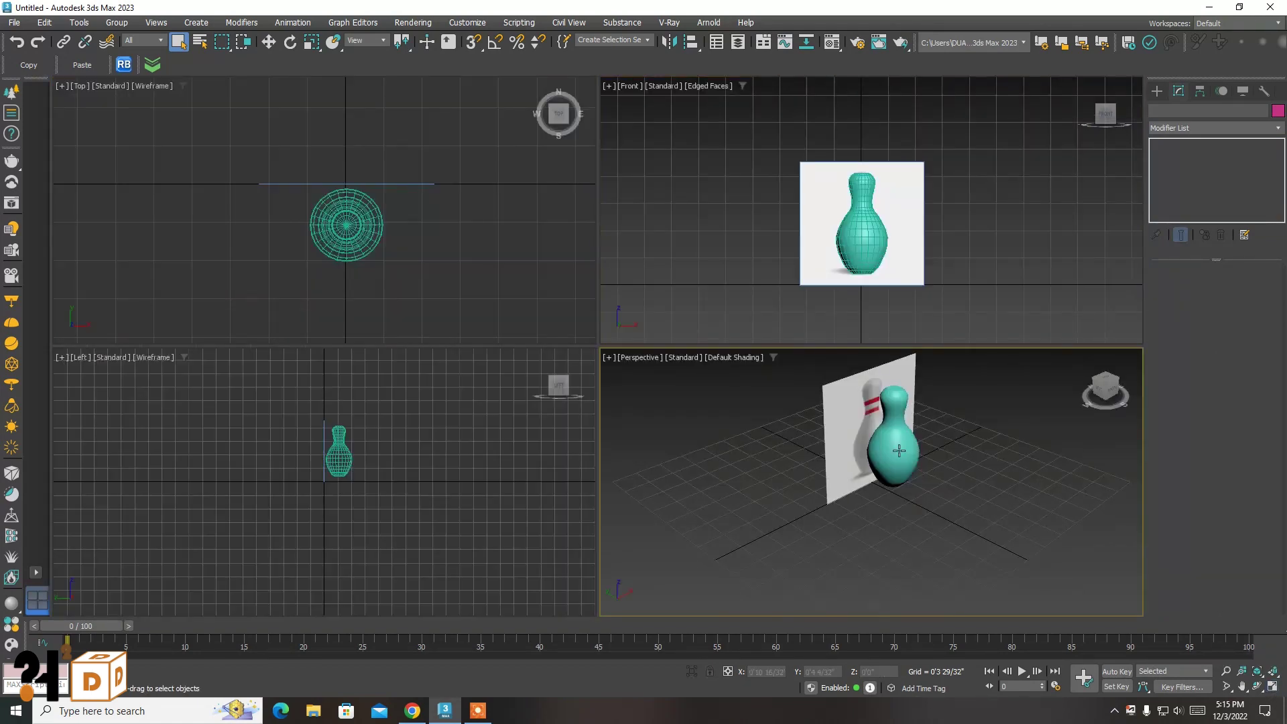
{"action": "left_click", "coordinate": [1274, 671]}
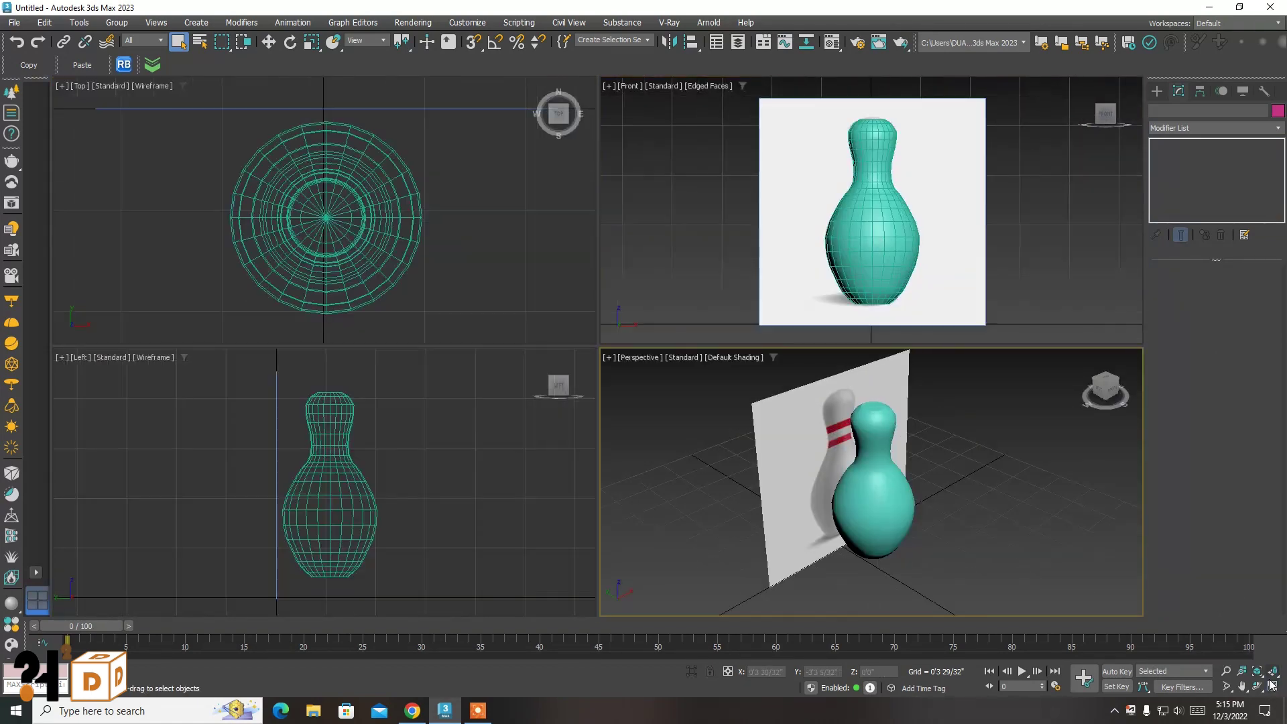
{"action": "left_click", "coordinate": [1257, 687]}
{"action": "mouse_move", "coordinate": [500, 289]}
{"action": "left_mouse_down"}
{"action": "mouse_move", "coordinate": [582, 294]}
{"action": "mouse_move", "coordinate": [512, 178]}
{"action": "mouse_move", "coordinate": [374, 236]}
{"action": "mouse_move", "coordinate": [471, 282]}
{"action": "mouse_move", "coordinate": [537, 269]}
{"action": "left_mouse_up"}
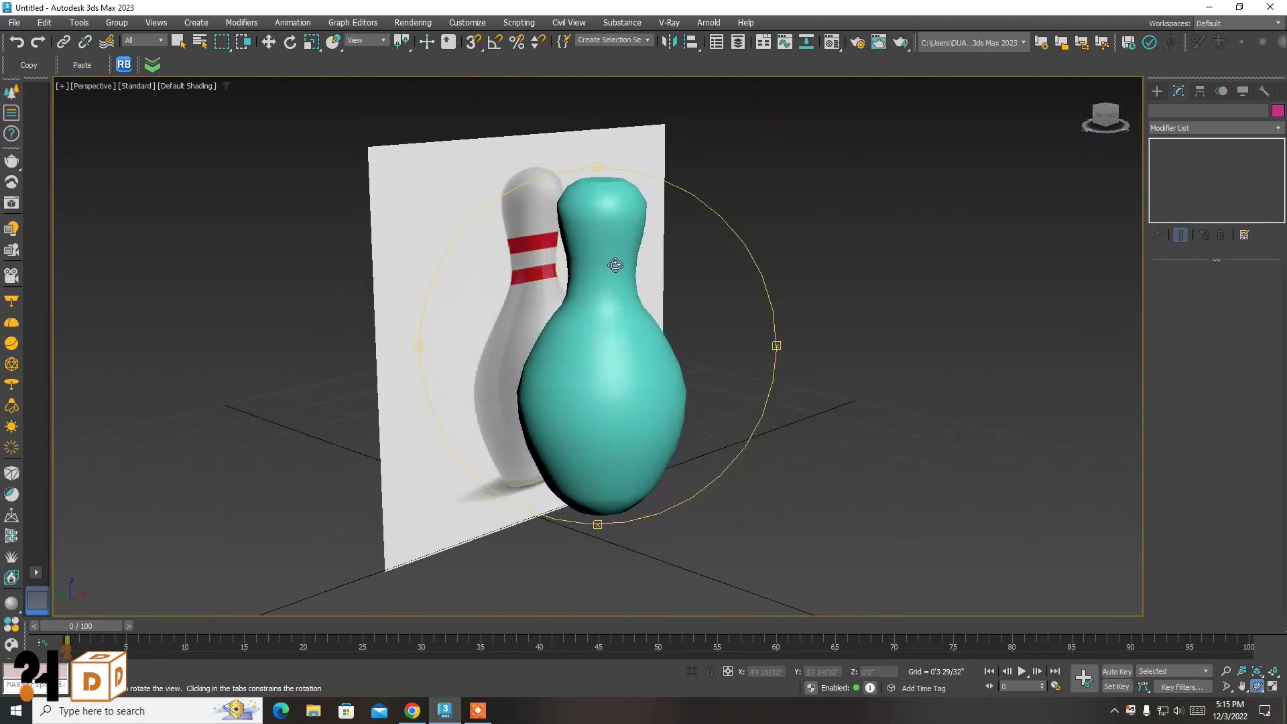
Select the pin, turn on Edged Faces with F4, and open its Modifier List
{"action": "left_click", "coordinate": [638, 277]}
{"action": "key", "text": "F4"}
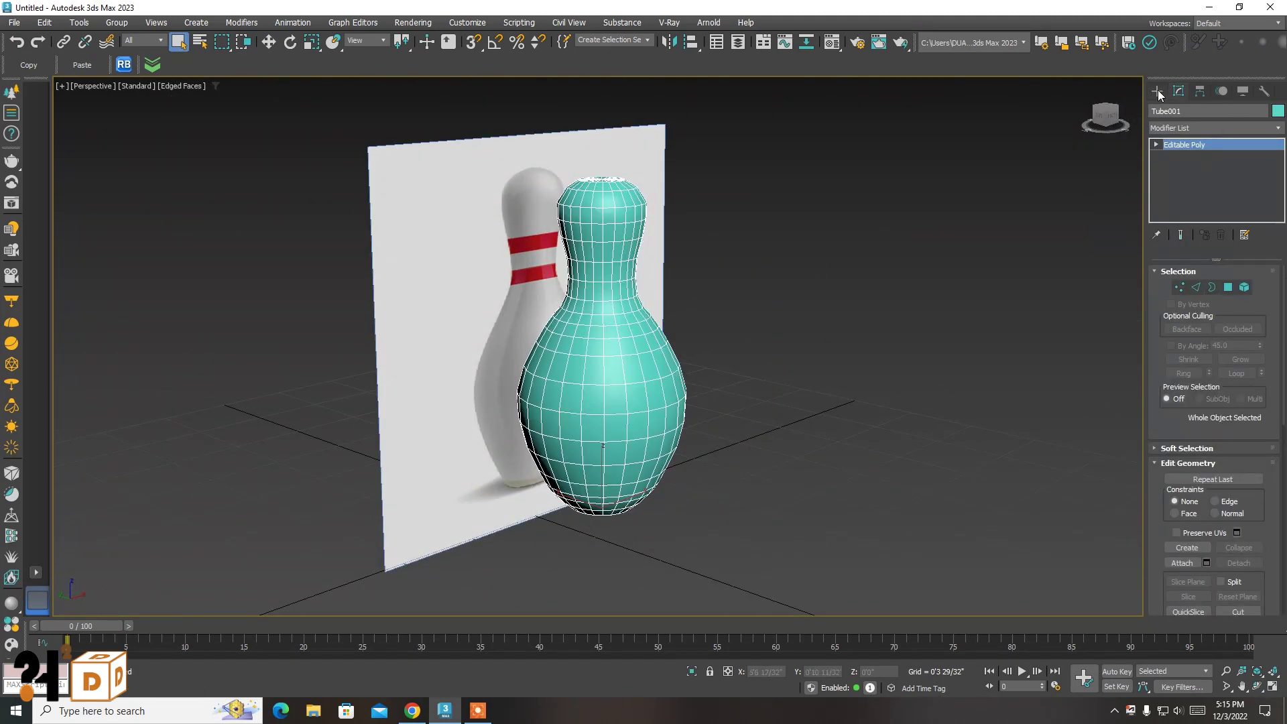
{"action": "left_click", "coordinate": [1158, 91]}
{"action": "left_click", "coordinate": [1272, 129]}
Add a Smooth modifier, try Auto Smooth, then assign smoothing group 6
{"action": "type", "text": "smooth"}
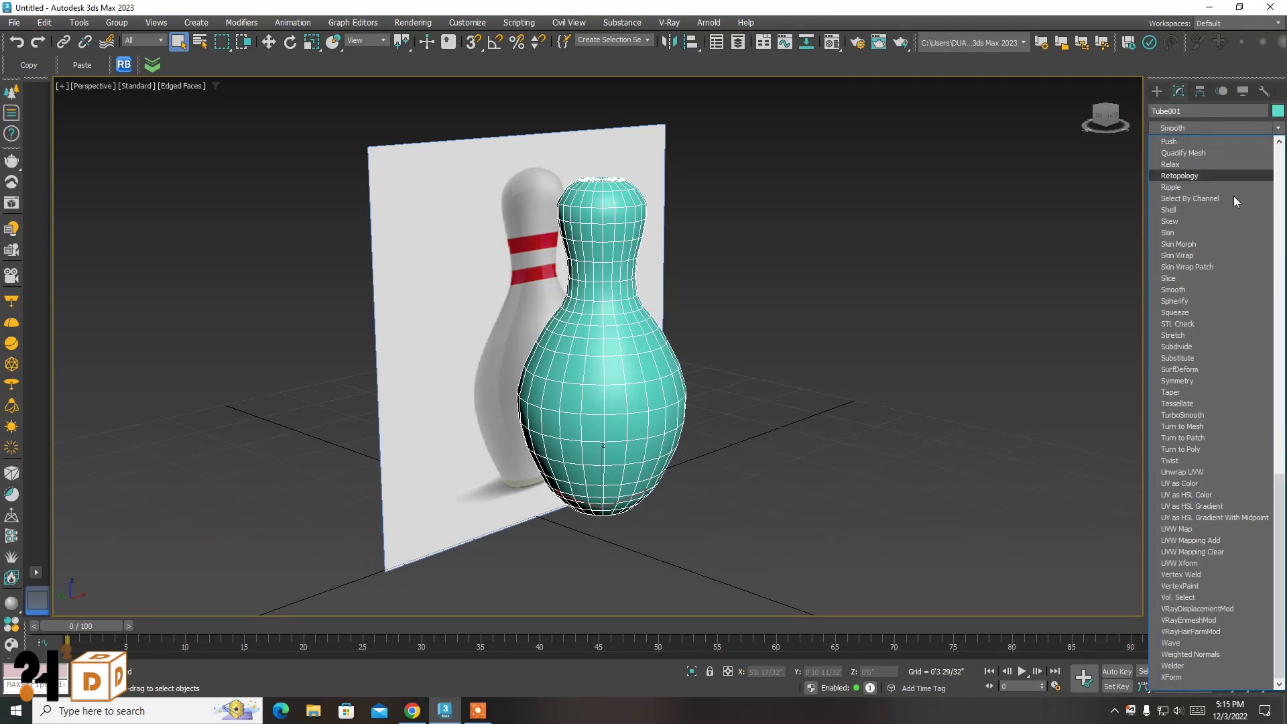
{"action": "left_click", "coordinate": [1200, 289]}
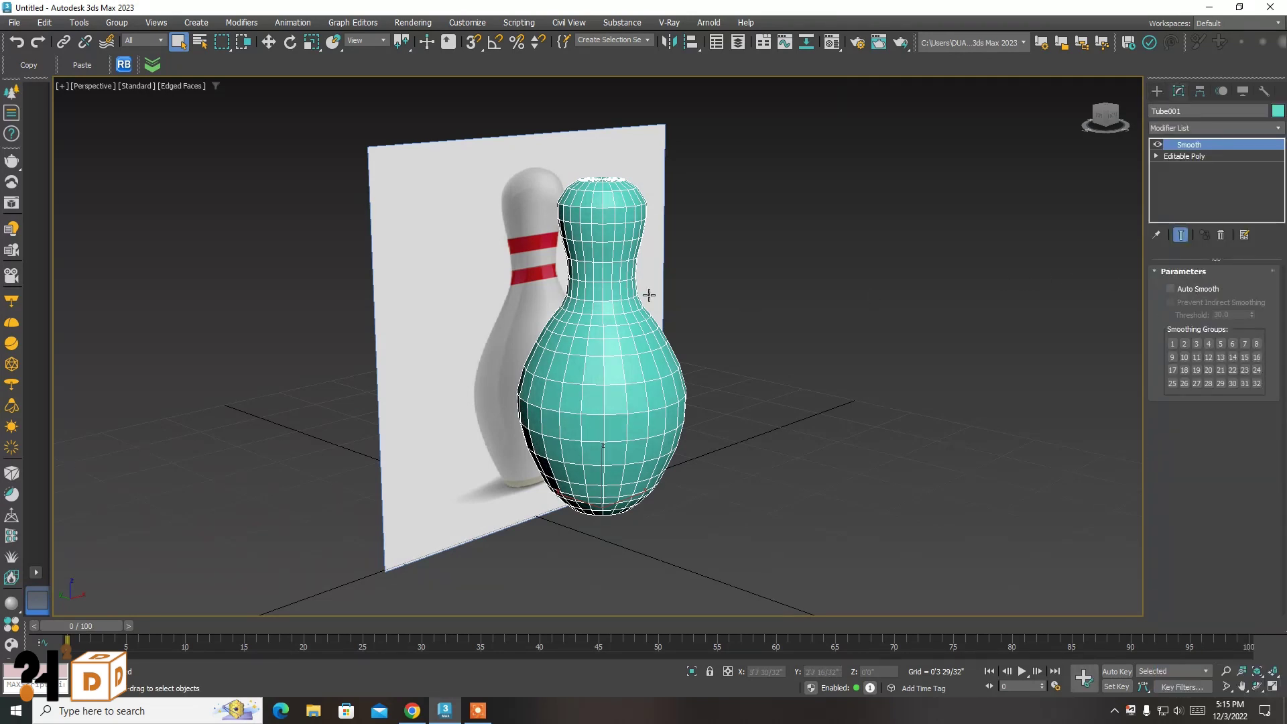
{"action": "key", "text": "F4"}
{"action": "left_click", "coordinate": [1198, 289]}
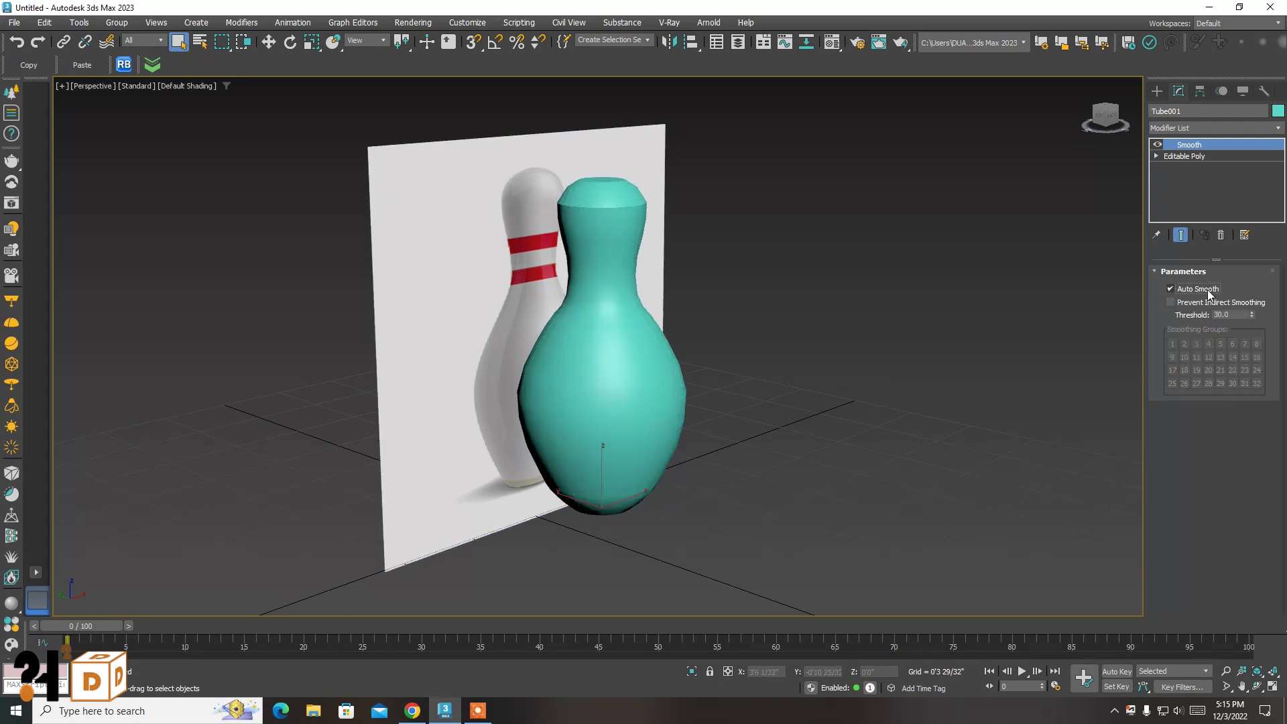
{"action": "left_click", "coordinate": [1209, 292]}
{"action": "left_click", "coordinate": [1234, 344]}
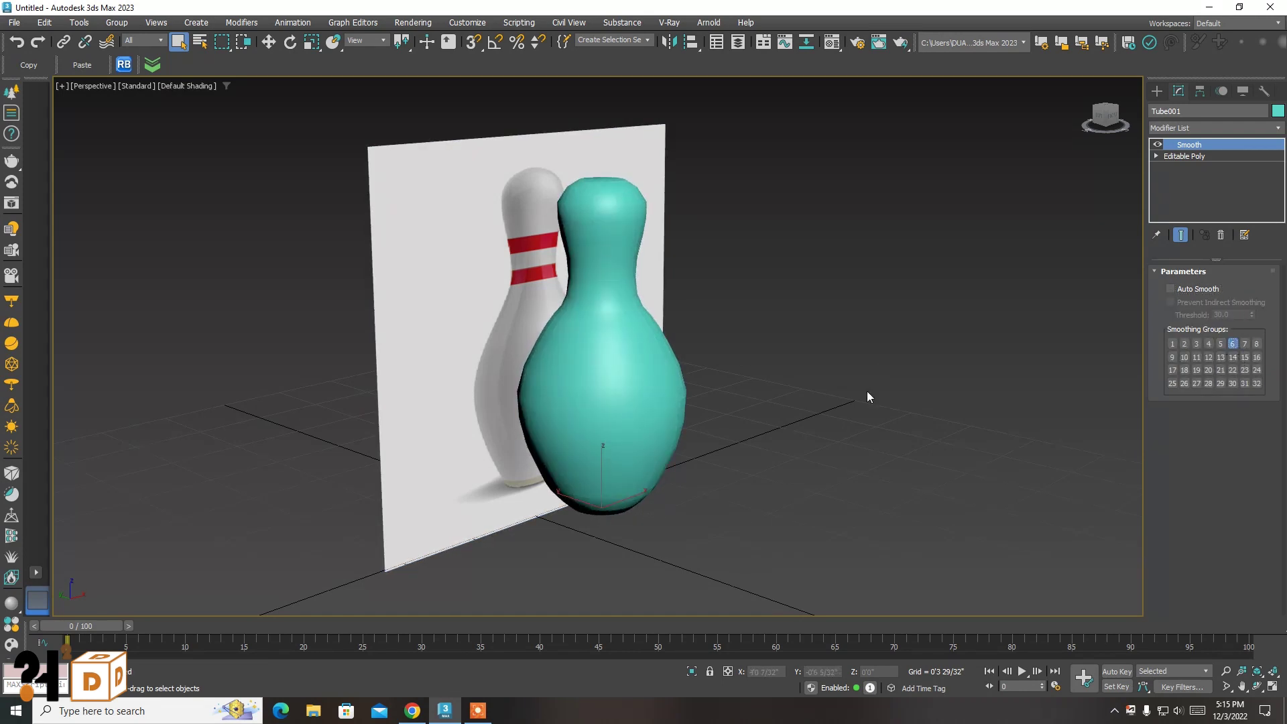
{"action": "left_click", "coordinate": [1260, 689]}
{"action": "mouse_move", "coordinate": [537, 319]}
{"action": "left_mouse_down"}
{"action": "mouse_move", "coordinate": [550, 203]}
{"action": "mouse_move", "coordinate": [508, 304]}
{"action": "mouse_move", "coordinate": [480, 308]}
{"action": "mouse_move", "coordinate": [545, 310]}
{"action": "left_mouse_up"}
Replace smoothing group 6 with group 32 and check the shading from the front
{"action": "left_click", "coordinate": [1233, 344]}
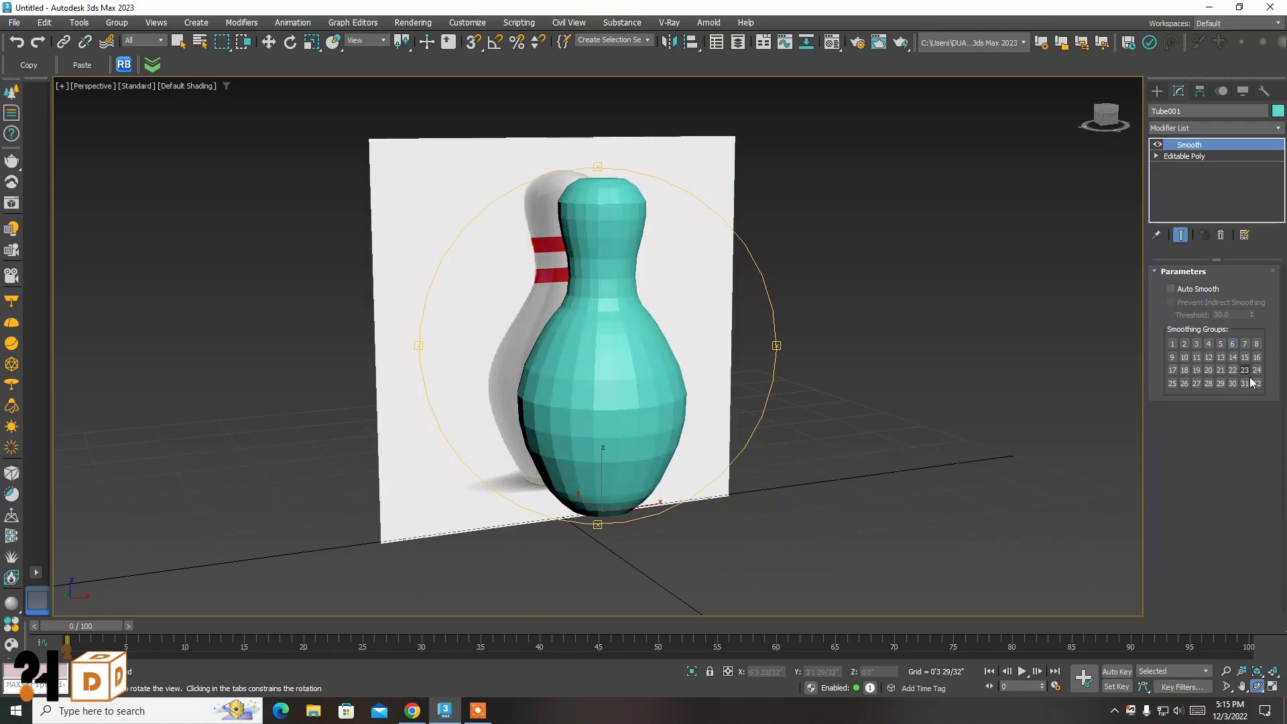
{"action": "left_click", "coordinate": [1256, 384]}
{"action": "mouse_move", "coordinate": [612, 255]}
{"action": "left_mouse_down"}
{"action": "mouse_move", "coordinate": [603, 268]}
{"action": "mouse_move", "coordinate": [597, 221]}
{"action": "mouse_move", "coordinate": [590, 248]}
{"action": "mouse_move", "coordinate": [540, 246]}
{"action": "mouse_move", "coordinate": [656, 250]}
{"action": "mouse_move", "coordinate": [597, 275]}
{"action": "left_mouse_up"}
{"action": "key", "text": "F4"}
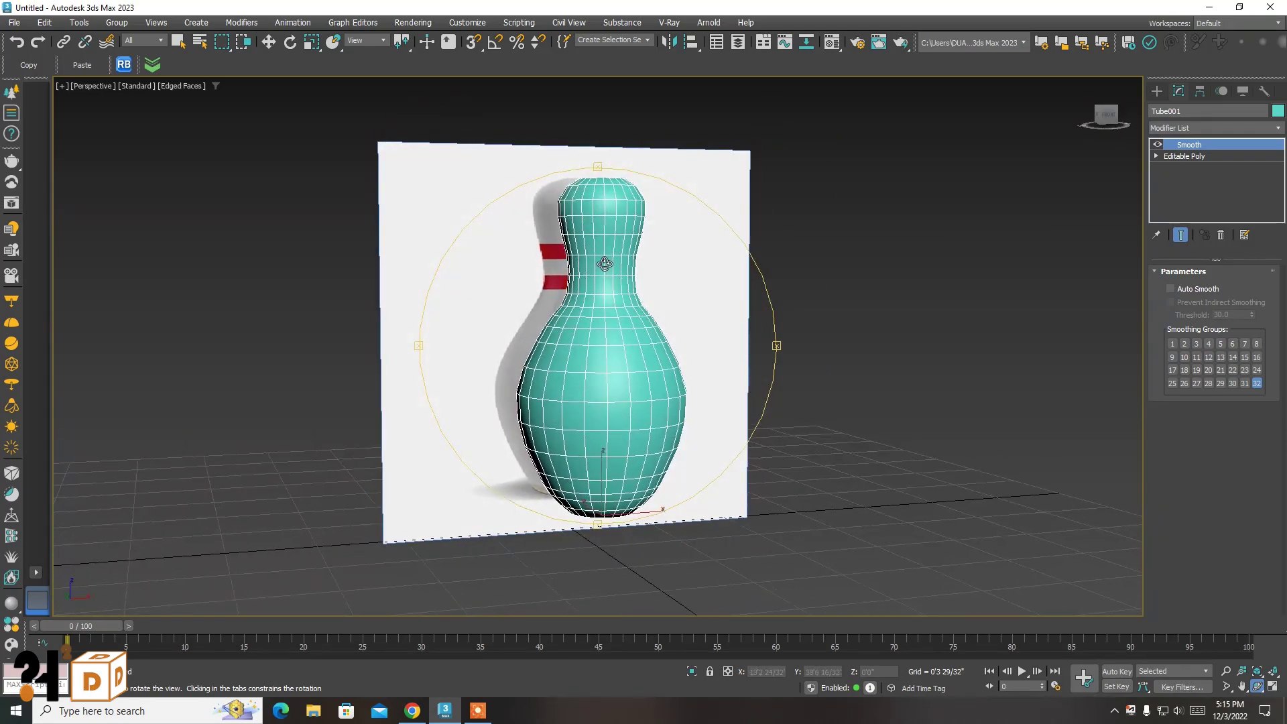
{"action": "key", "text": "F4"}
{"action": "key", "text": "q"}
{"action": "right_click", "coordinate": [665, 388]}
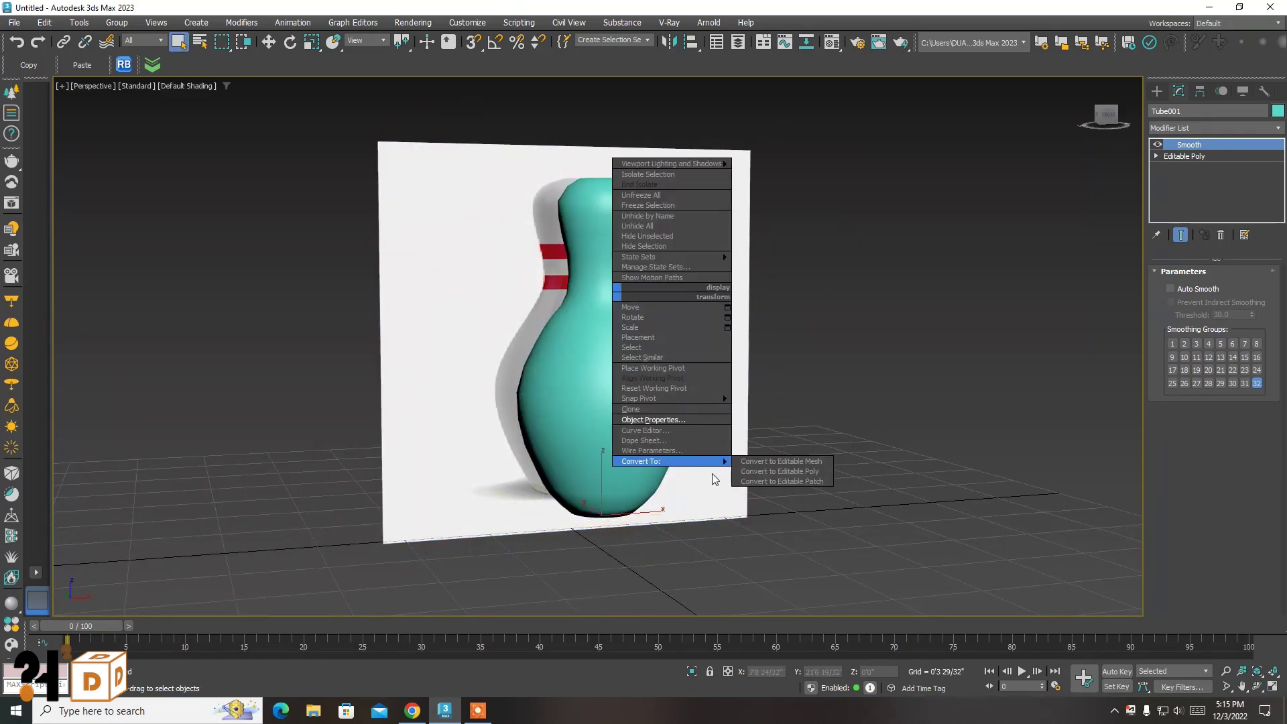
Collapse the pin to Editable Poly and add a TurboSmooth modifier
{"action": "left_click", "coordinate": [762, 477]}
{"action": "left_click", "coordinate": [1277, 127]}
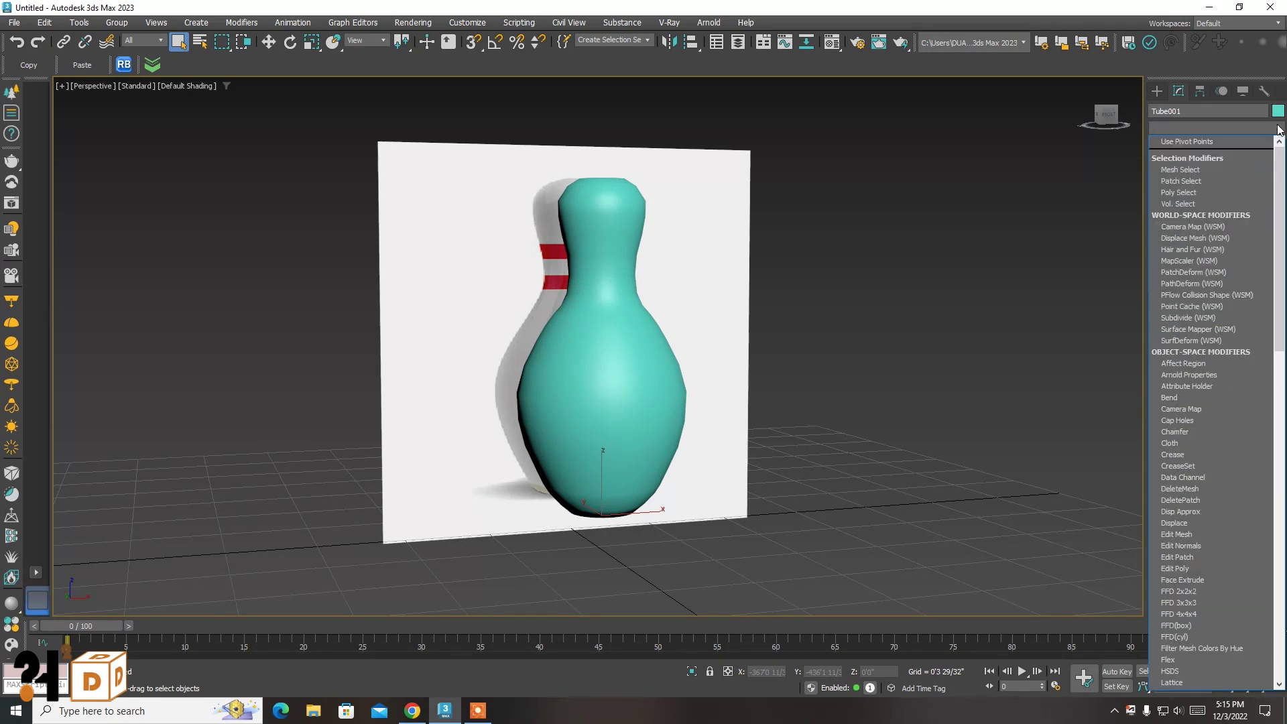
{"action": "type", "text": "turbo"}
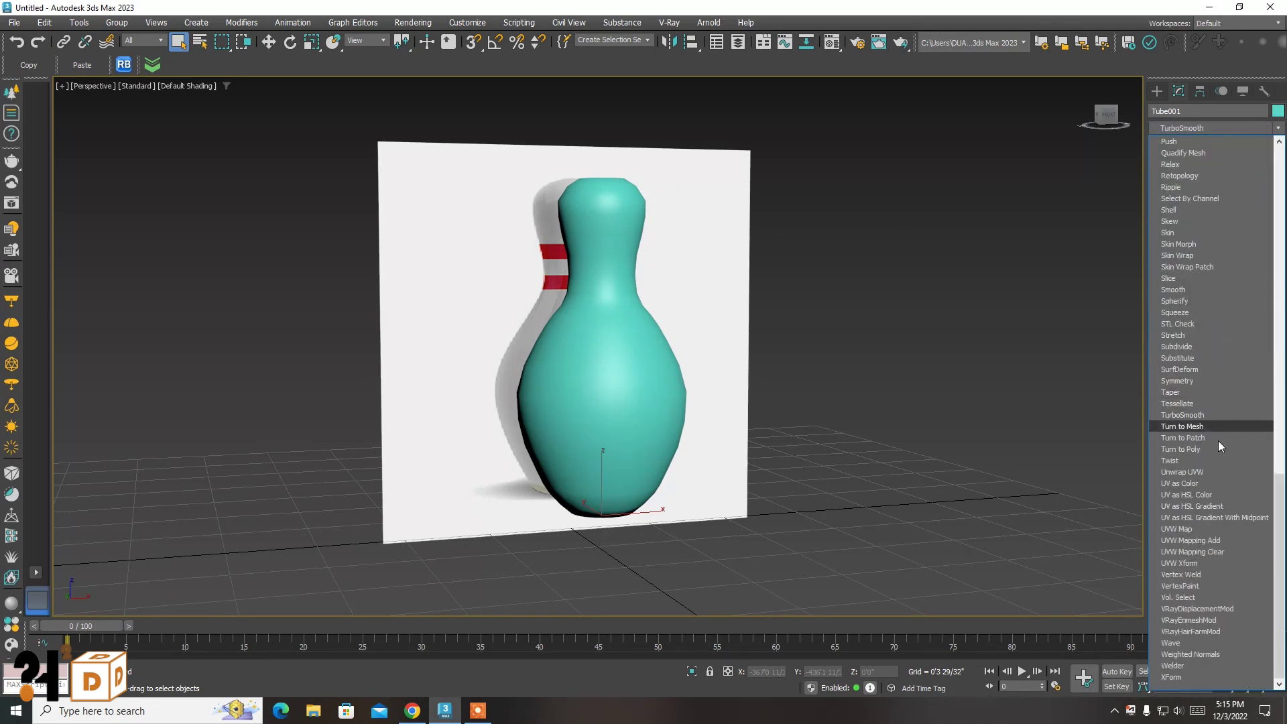
{"action": "left_click", "coordinate": [1203, 416]}
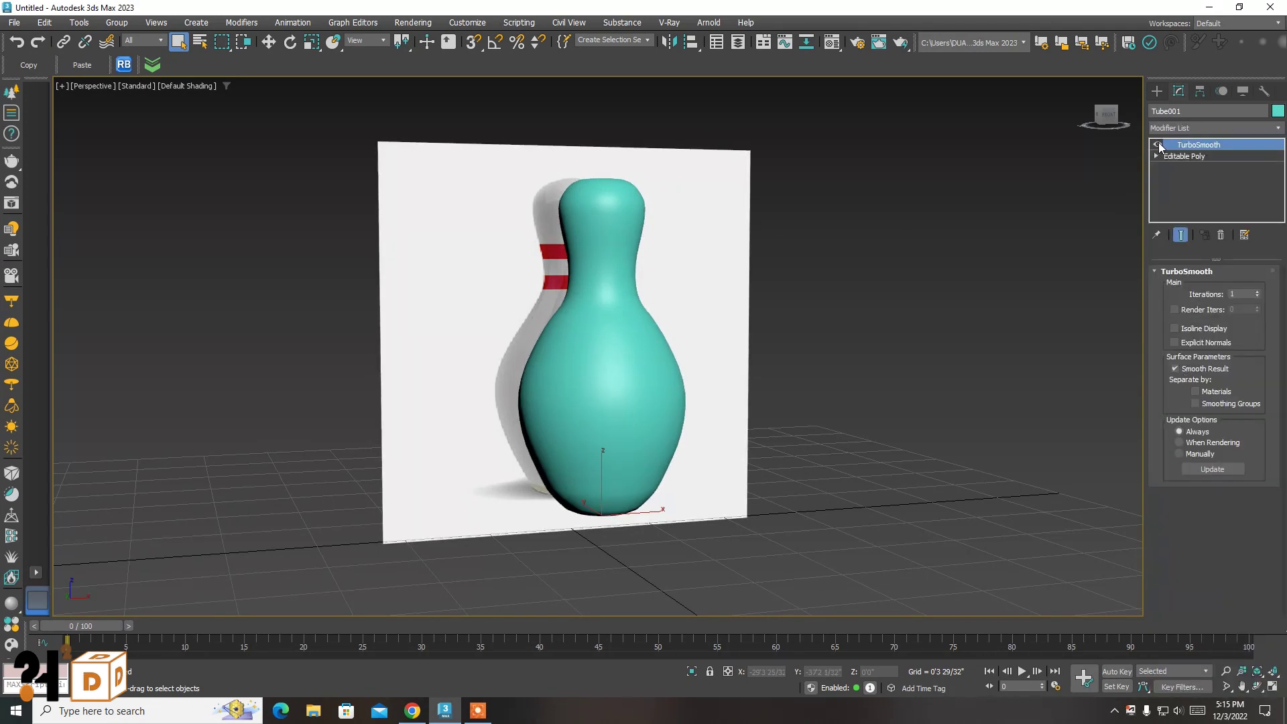
Toggle TurboSmooth while orbiting with edged faces, leaving it switched off
{"action": "left_click", "coordinate": [1159, 145]}
{"action": "key", "text": "F4"}
{"action": "key", "text": "z"}
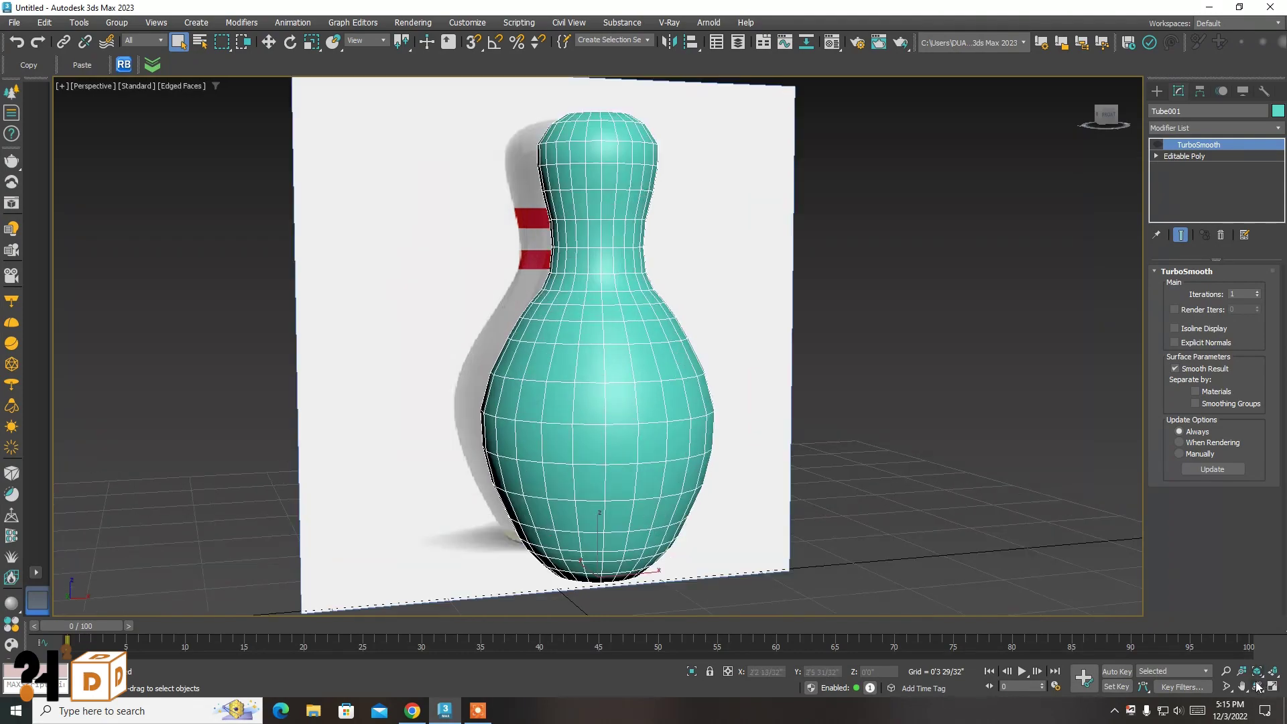
{"action": "left_click", "coordinate": [1254, 687]}
{"action": "mouse_move", "coordinate": [609, 282]}
{"action": "left_mouse_down"}
{"action": "mouse_move", "coordinate": [638, 324]}
{"action": "mouse_move", "coordinate": [1054, 239]}
{"action": "left_mouse_up"}
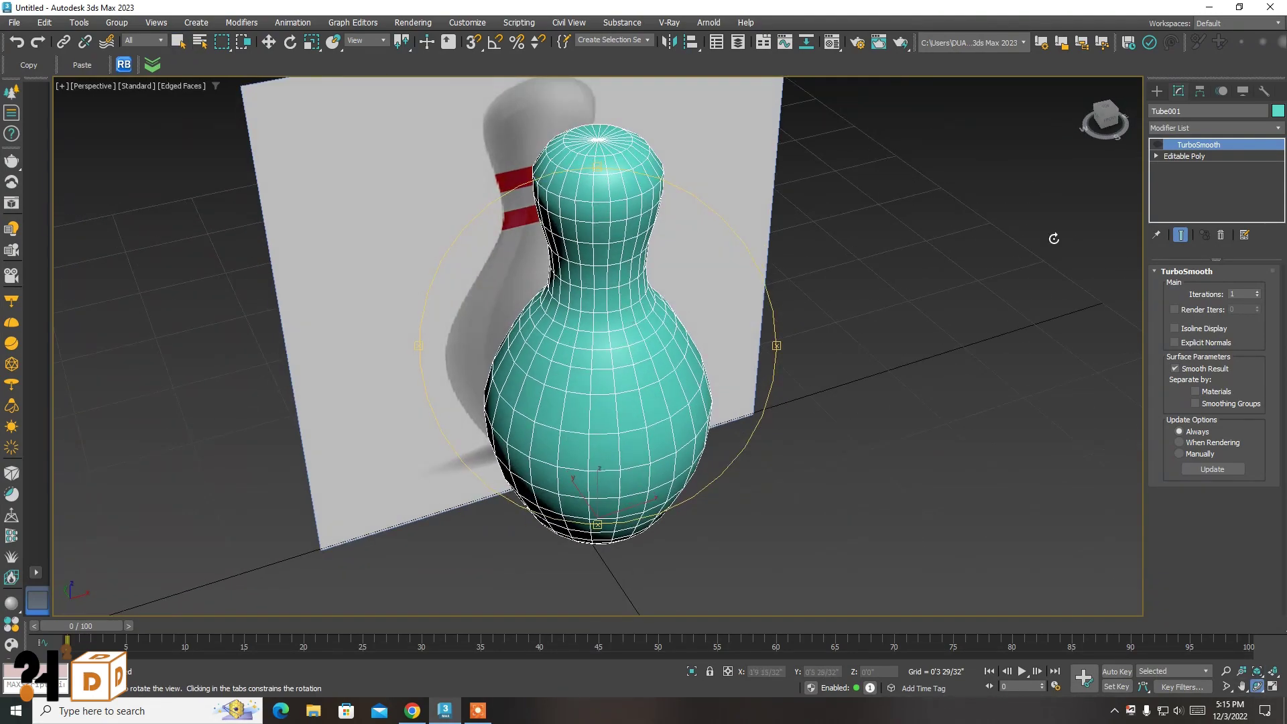
{"action": "left_click", "coordinate": [1158, 144]}
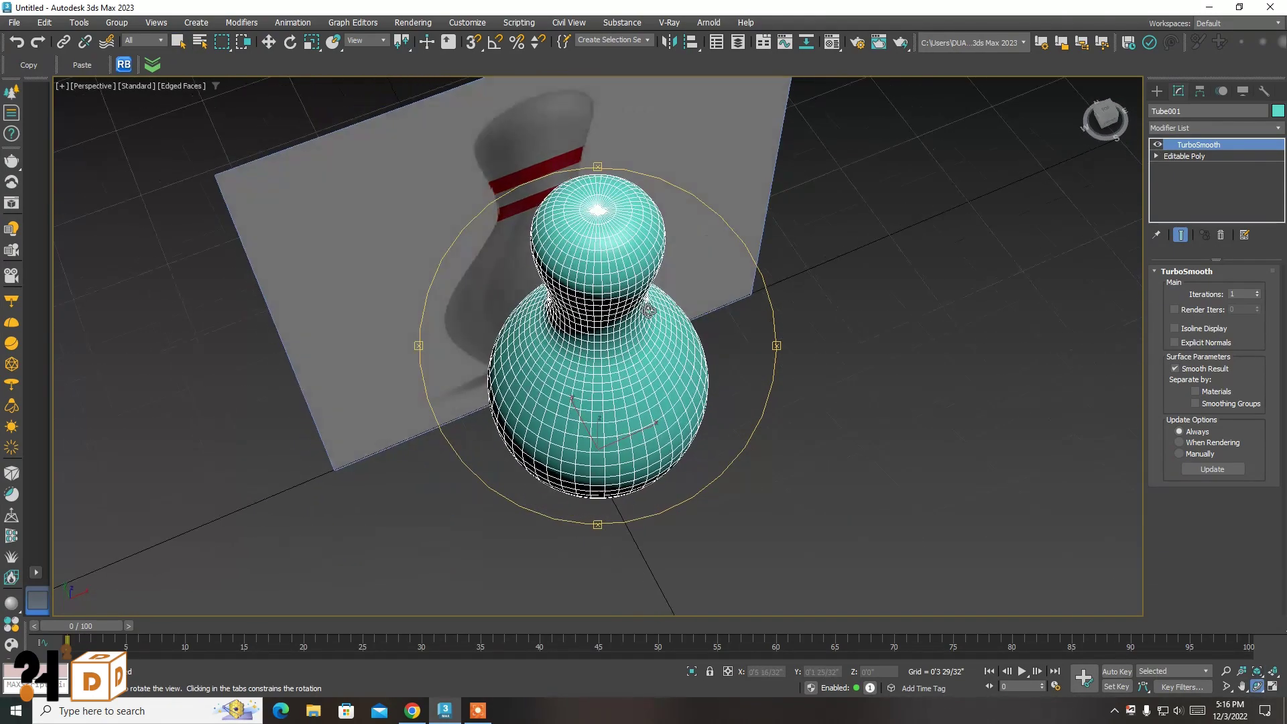
{"action": "mouse_move", "coordinate": [683, 223]}
{"action": "left_mouse_down"}
{"action": "mouse_move", "coordinate": [601, 145]}
{"action": "mouse_move", "coordinate": [604, 235]}
{"action": "mouse_move", "coordinate": [589, 135]}
{"action": "mouse_move", "coordinate": [607, 187]}
{"action": "left_mouse_up"}
{"action": "key", "text": "F4"}
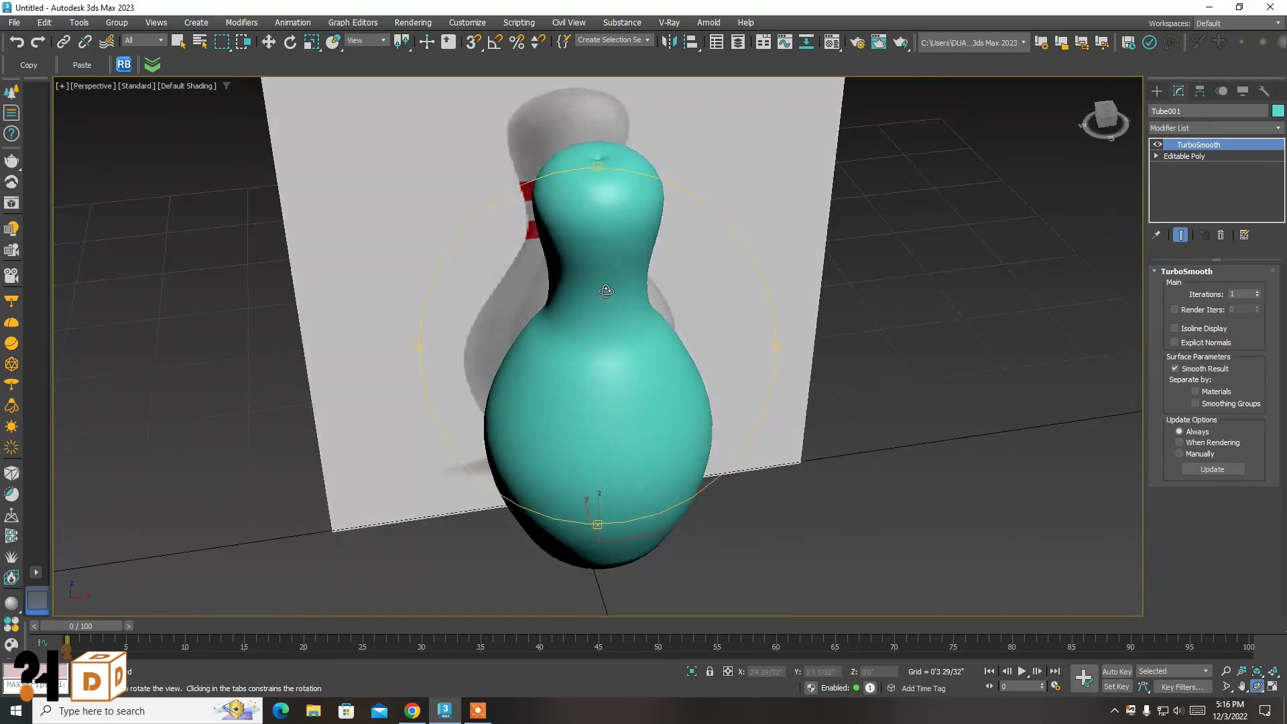
{"action": "right_click", "coordinate": [618, 174]}
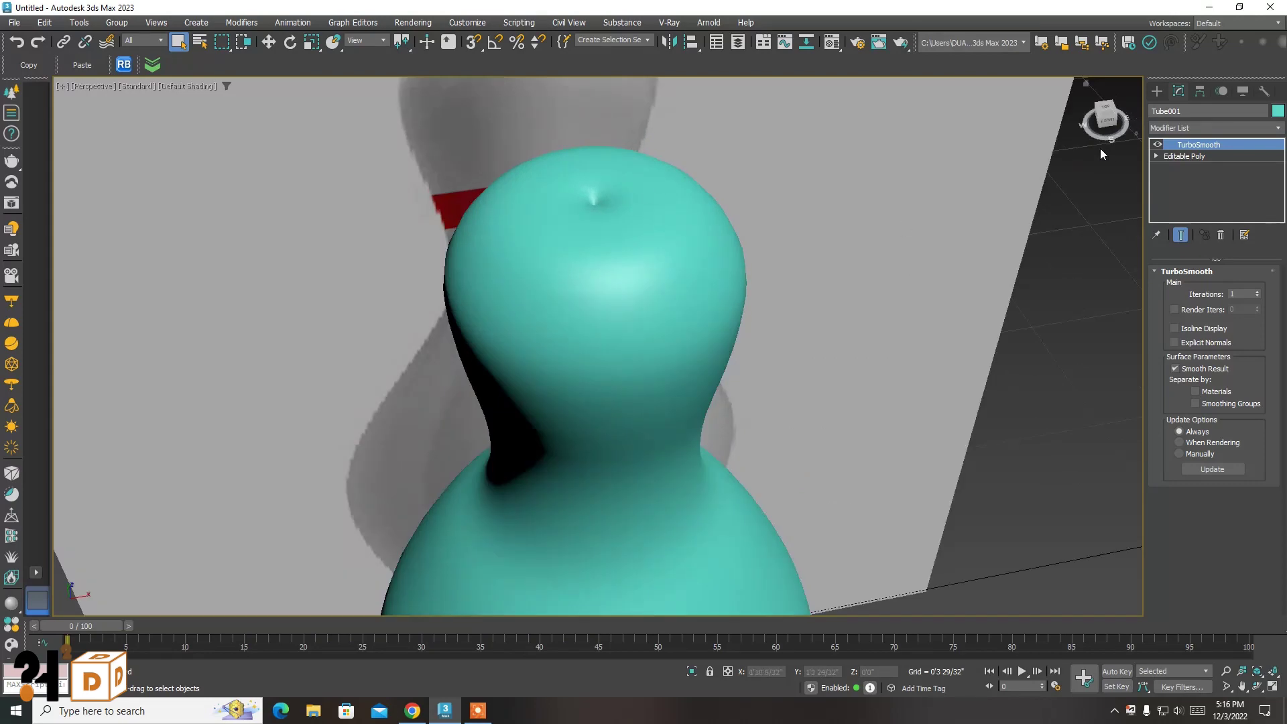
{"action": "key", "text": "F4"}
{"action": "left_click", "coordinate": [1158, 144]}
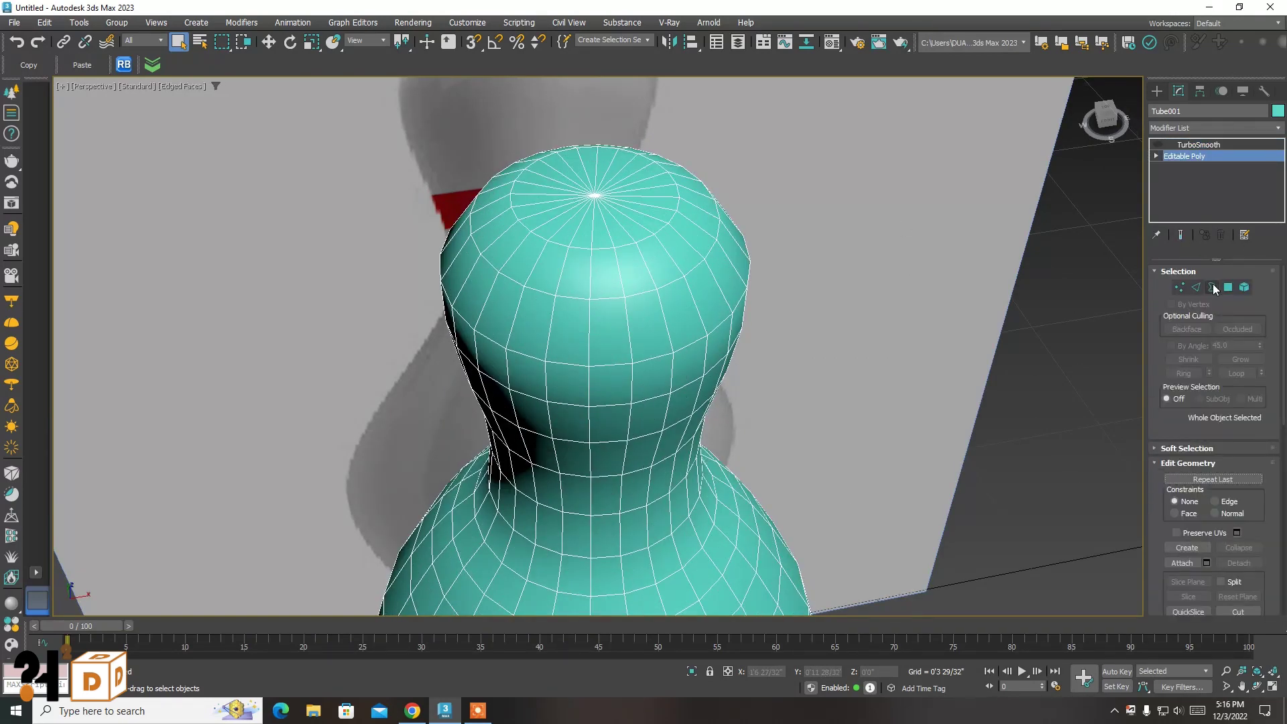
Delete the top cap polygons of the pin, leaving an open hole
{"action": "left_click", "coordinate": [1228, 287]}
{"action": "left_click", "coordinate": [1273, 687]}
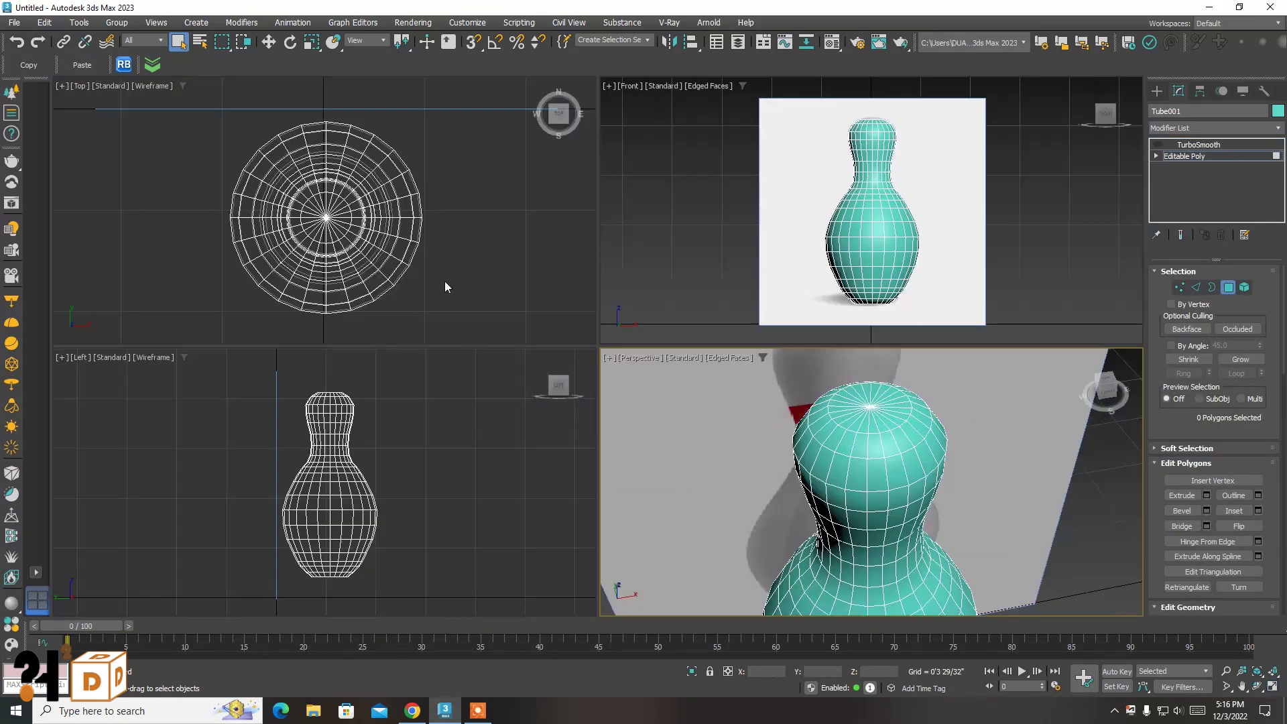
{"action": "scroll", "coordinate": [328, 121], "scroll_direction": "up", "scroll_amount": 3}
{"action": "left_click_drag", "start_coordinate": [423, 179], "coordinate": [292, 291]}
{"action": "right_click", "coordinate": [883, 397]}
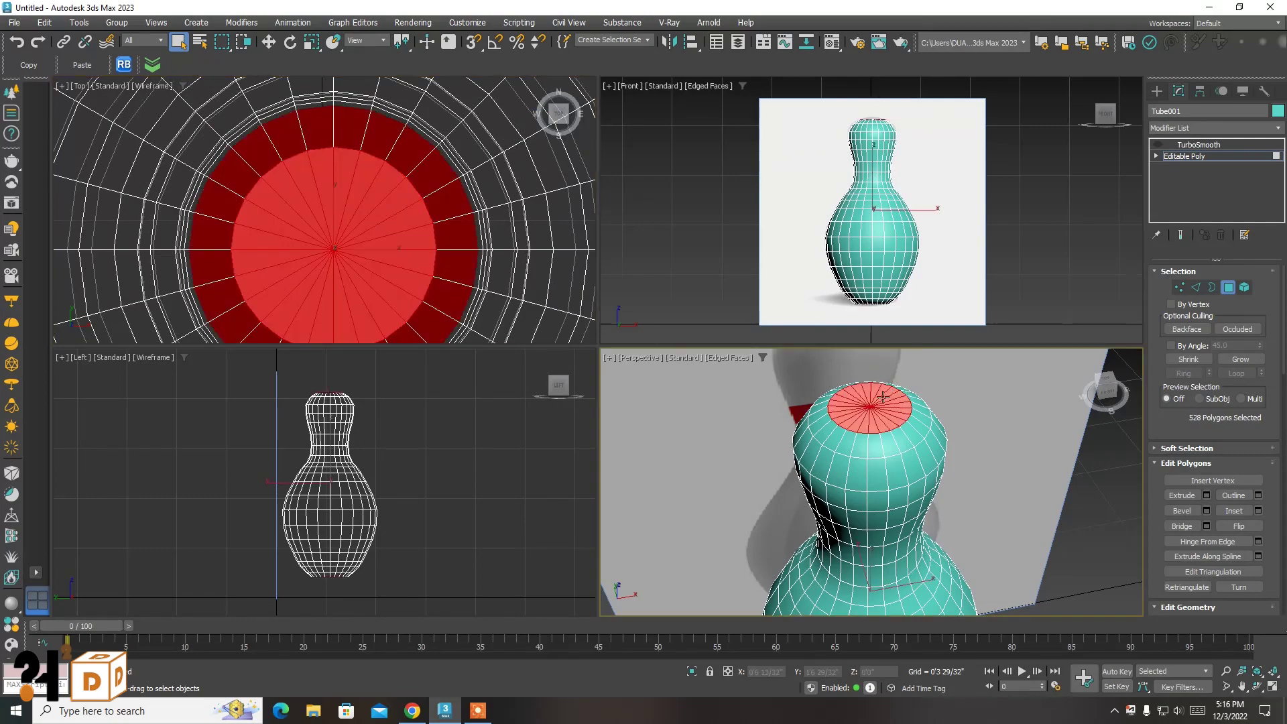
{"action": "left_click", "coordinate": [1272, 687]}
{"action": "mouse_move", "coordinate": [549, 273]}
{"action": "left_mouse_down"}
{"action": "mouse_move", "coordinate": [584, 299]}
{"action": "mouse_move", "coordinate": [568, 212]}
{"action": "mouse_move", "coordinate": [562, 301]}
{"action": "left_mouse_up"}
{"action": "scroll", "coordinate": [562, 301], "scroll_direction": "up", "scroll_amount": 5}
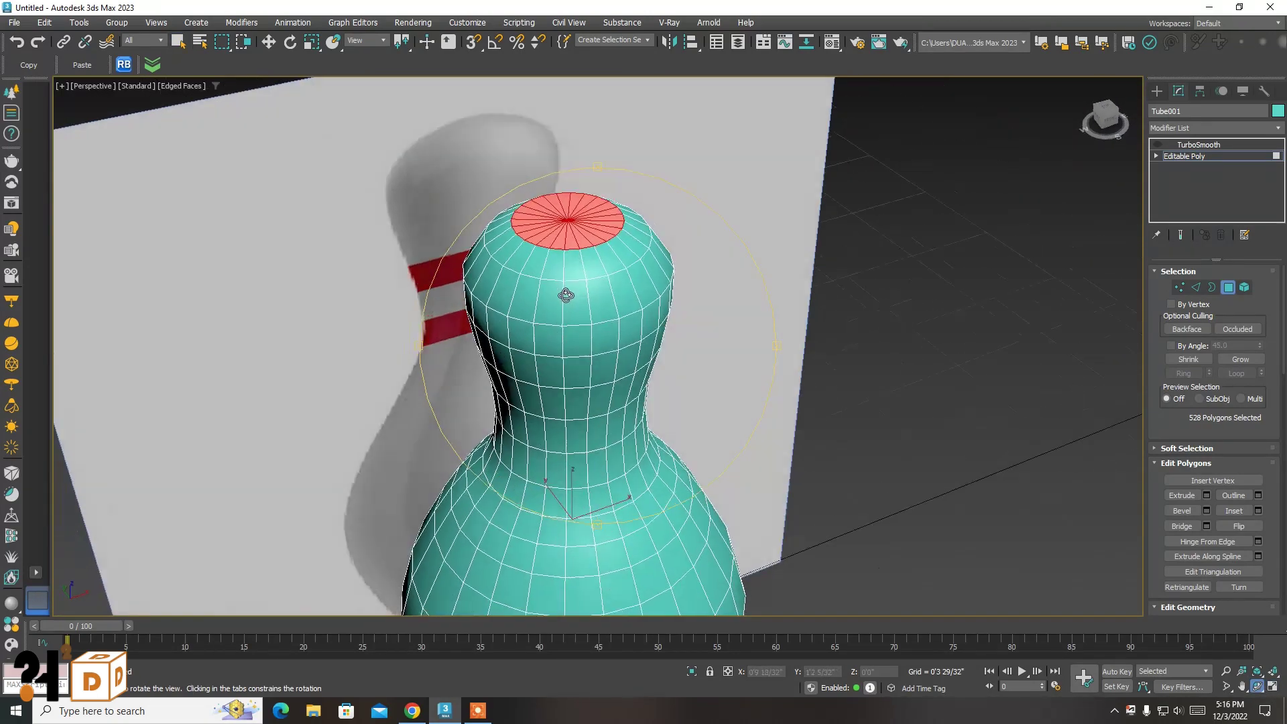
{"action": "right_click", "coordinate": [566, 289]}
{"action": "key", "text": "Delete"}
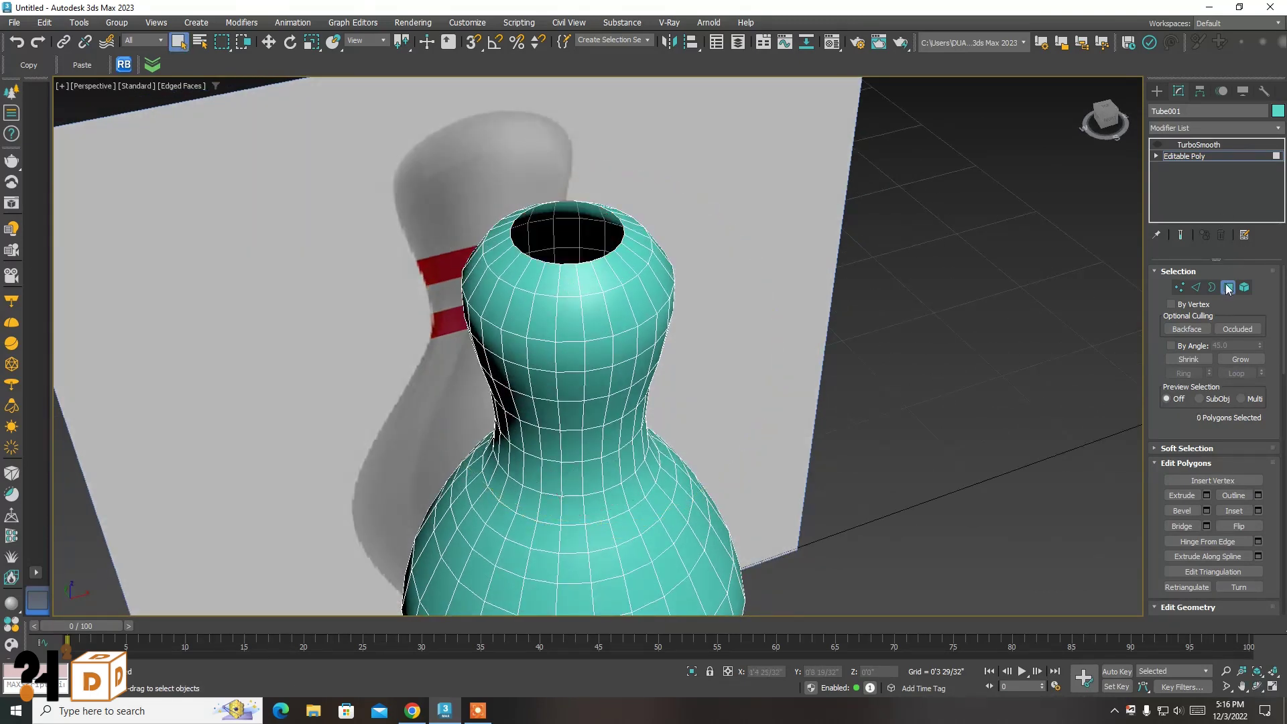
Cap the open top and bottom rims, then select the new bottom cap face
{"action": "left_click", "coordinate": [1197, 289]}
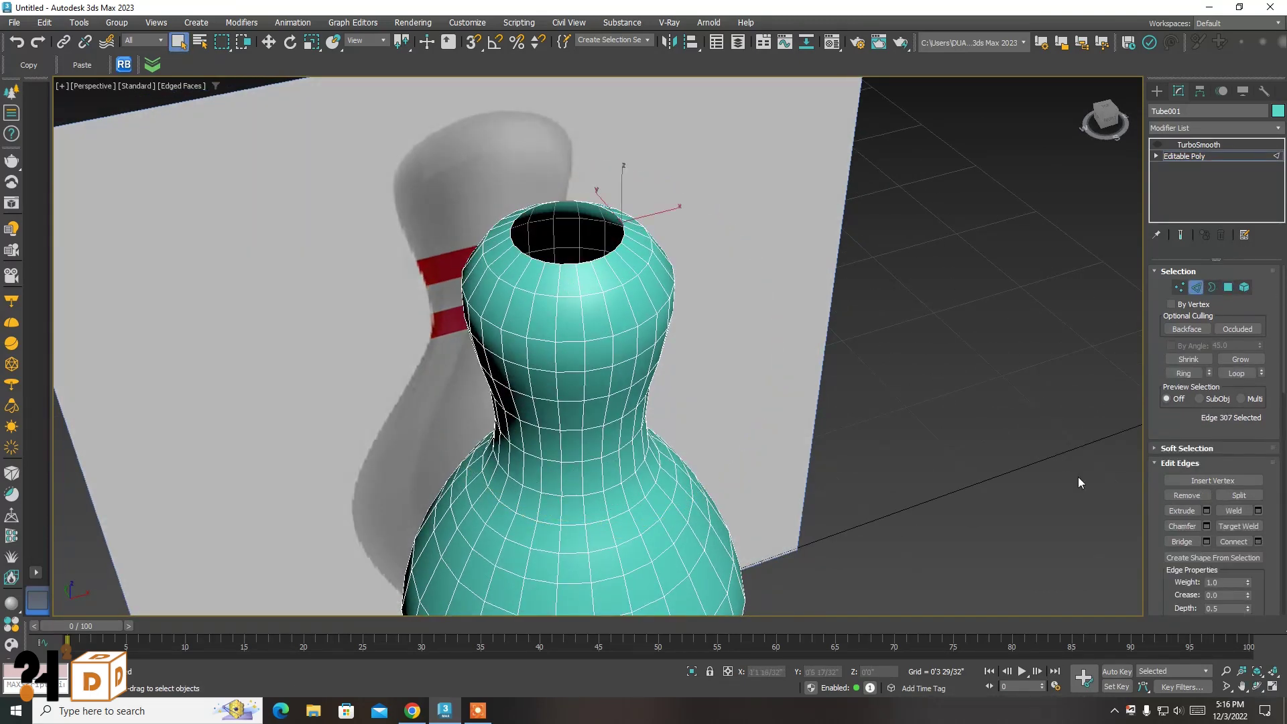
{"action": "left_click", "coordinate": [612, 261]}
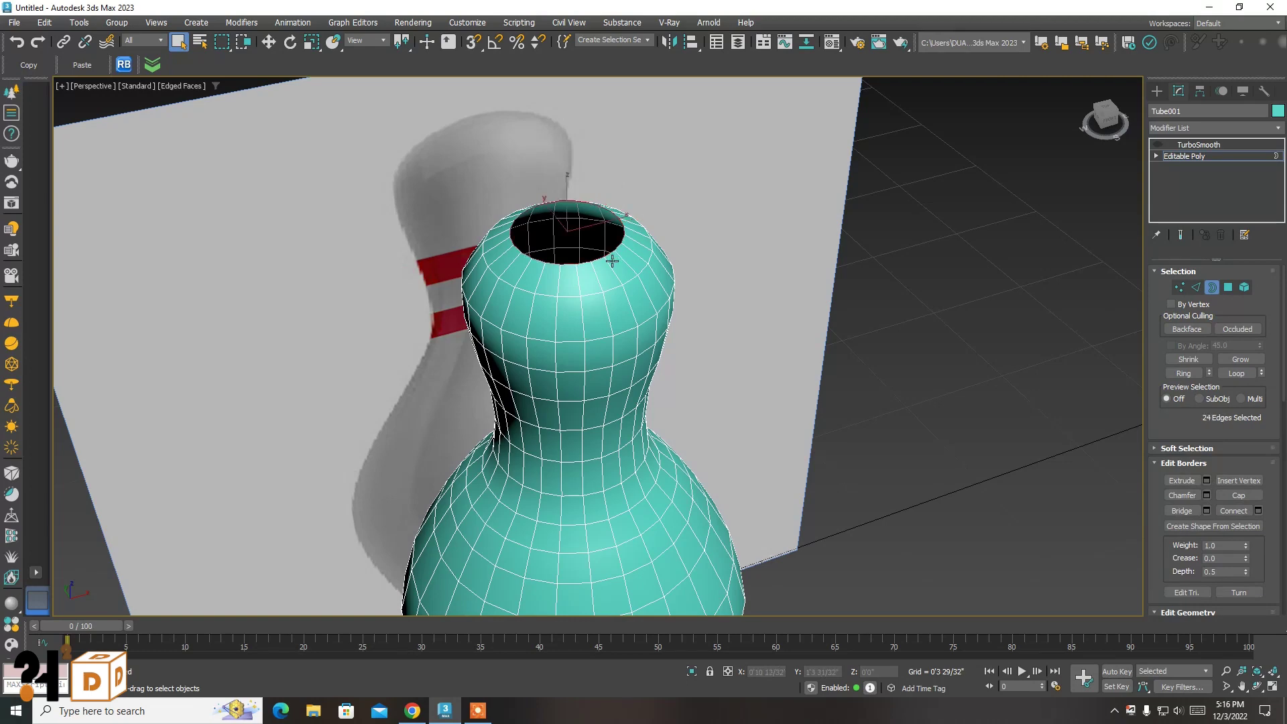
{"action": "left_click", "coordinate": [1239, 496]}
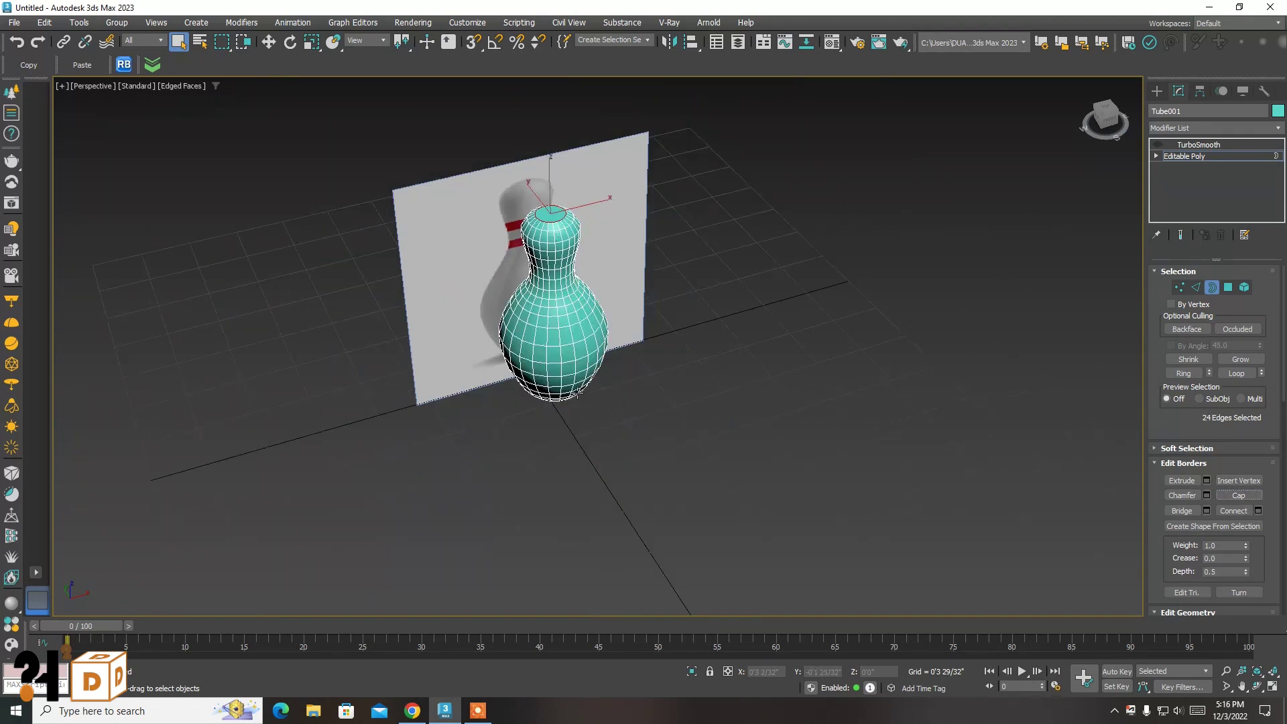
{"action": "left_click", "coordinate": [1258, 688]}
{"action": "left_click_drag", "start_coordinate": [603, 345], "coordinate": [529, 259]}
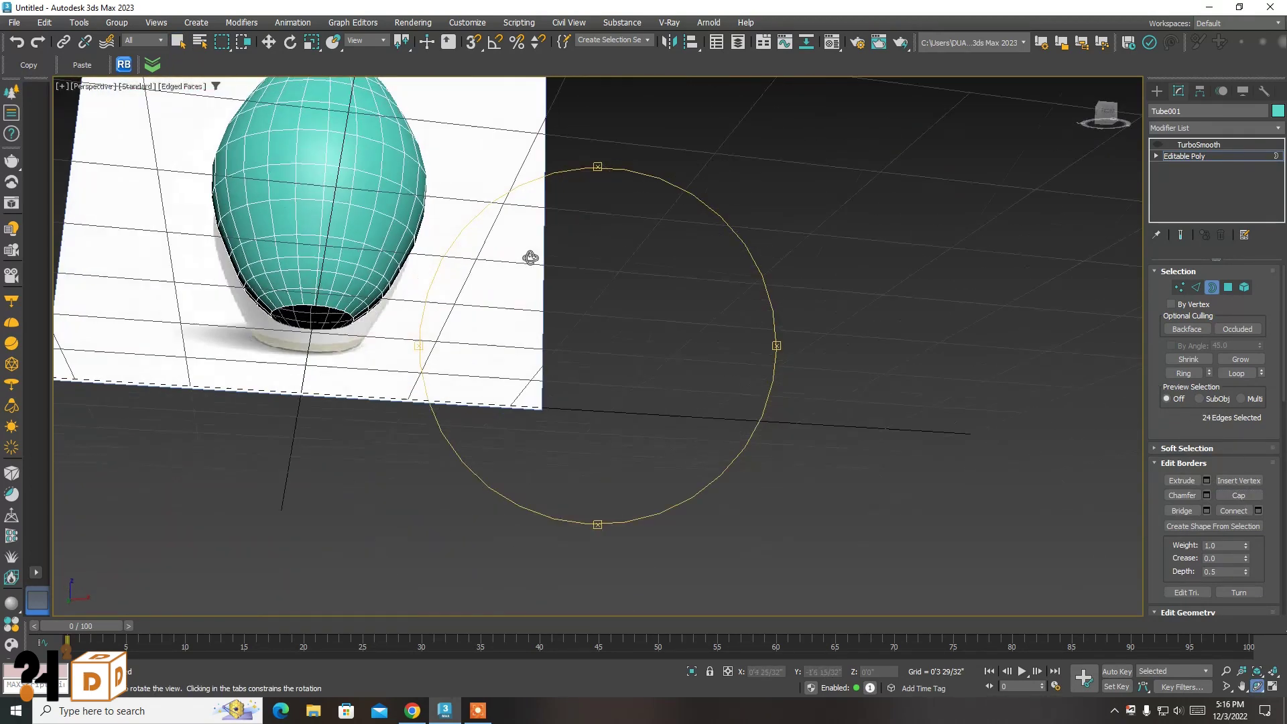
{"action": "right_click", "coordinate": [529, 258]}
{"action": "left_click", "coordinate": [1238, 495]}
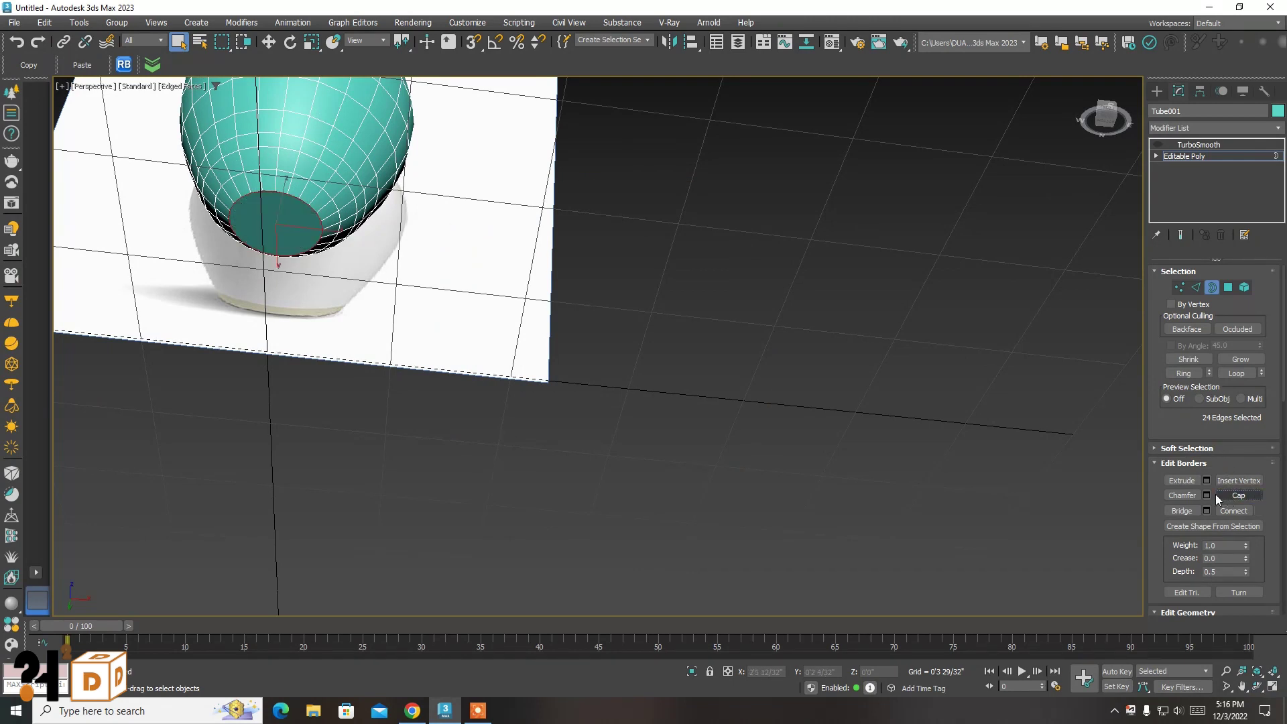
{"action": "left_click", "coordinate": [1231, 287]}
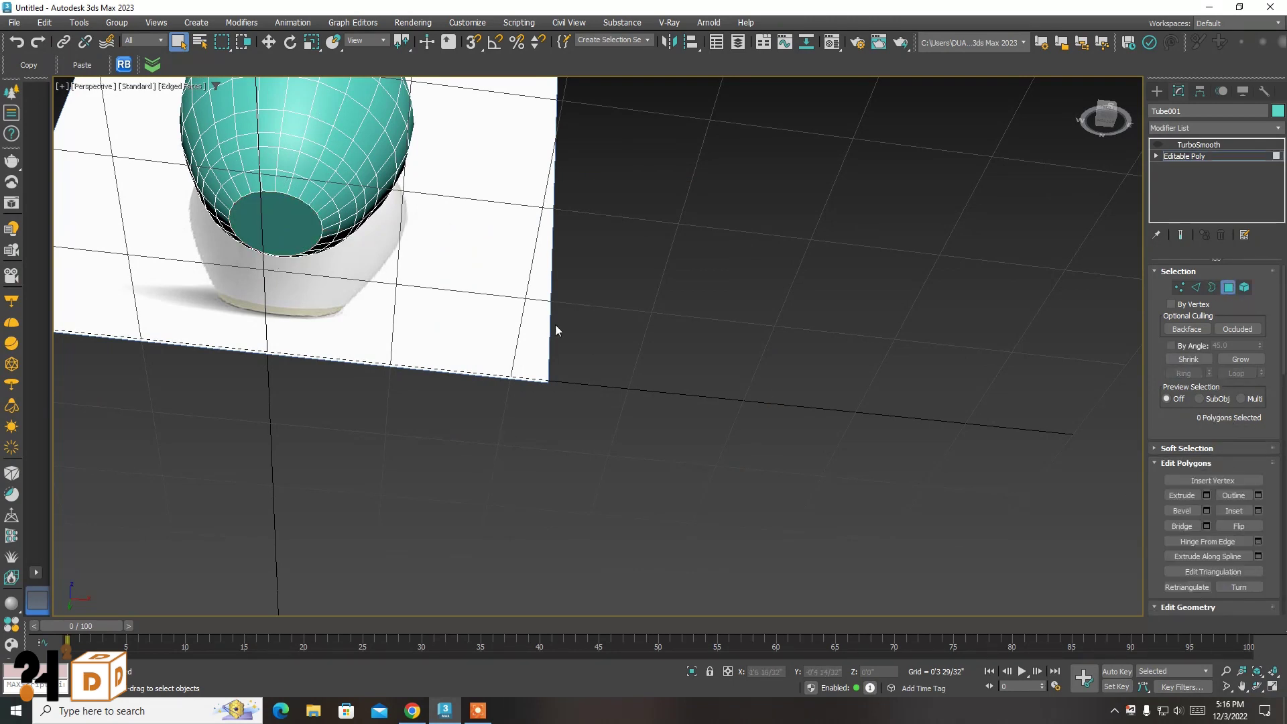
{"action": "left_click", "coordinate": [303, 240]}
Add the top cap face to the selection and inset both cap faces
{"action": "left_click", "coordinate": [1273, 671]}
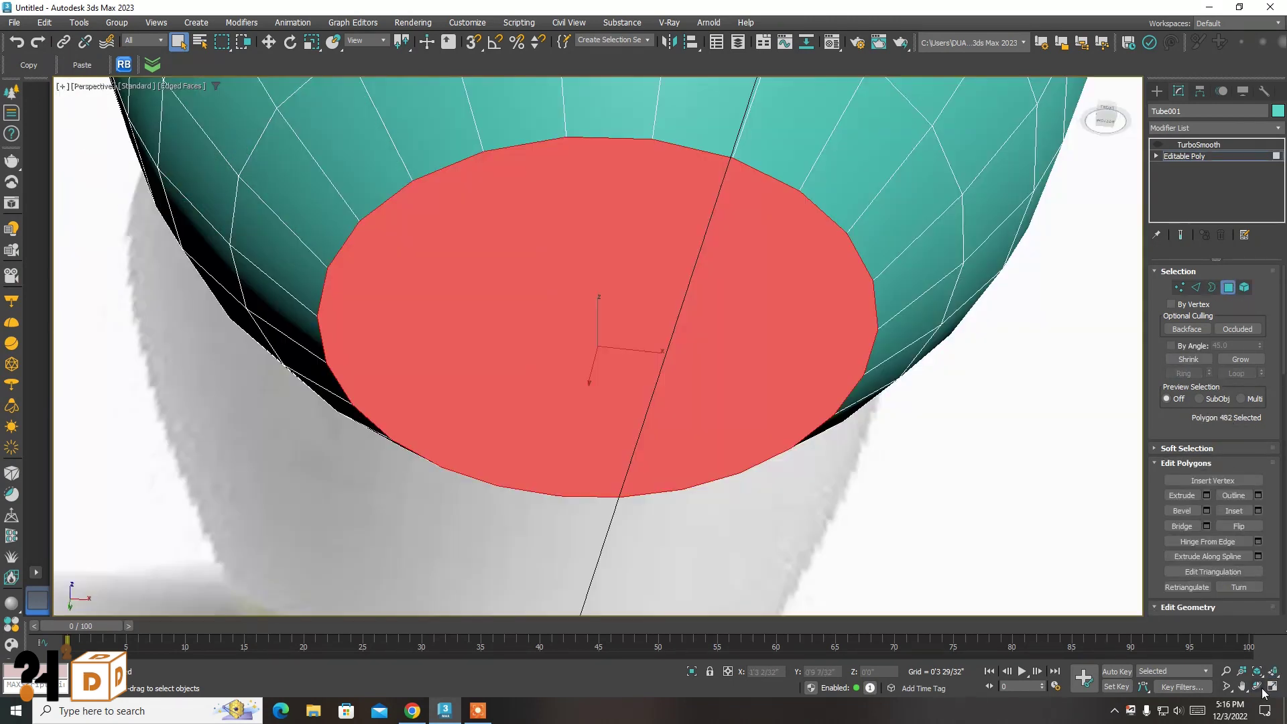
{"action": "mouse_move", "coordinate": [500, 362]}
{"action": "left_mouse_down"}
{"action": "mouse_move", "coordinate": [526, 310]}
{"action": "mouse_move", "coordinate": [573, 483]}
{"action": "mouse_move", "coordinate": [601, 173]}
{"action": "left_mouse_up"}
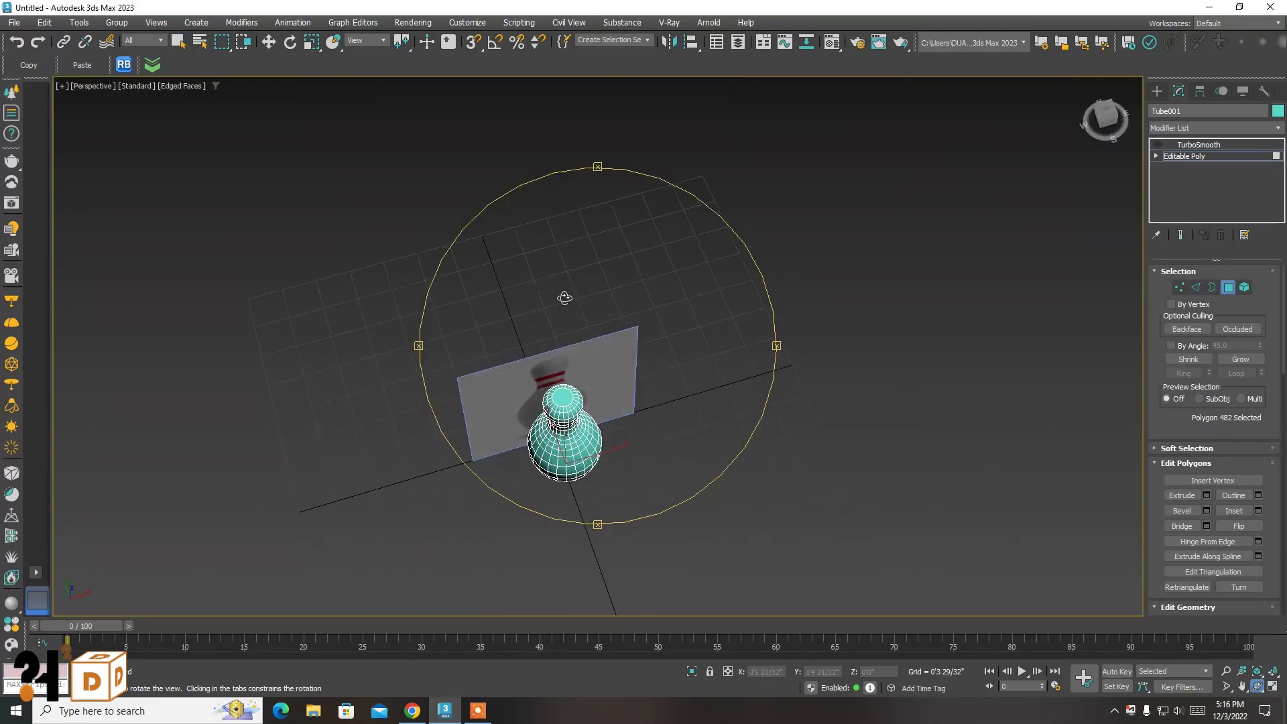
{"action": "key", "text": "q"}
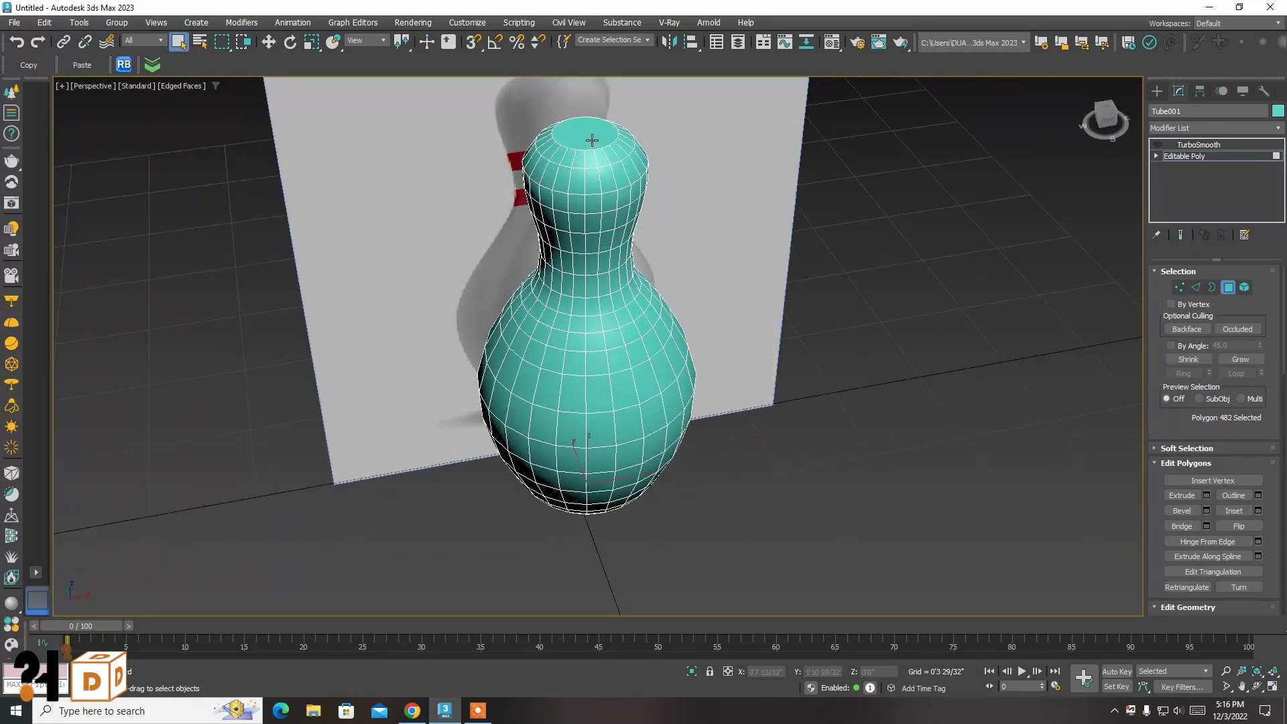
{"action": "left_click", "coordinate": [593, 146]}
{"action": "left_click", "coordinate": [1259, 511]}
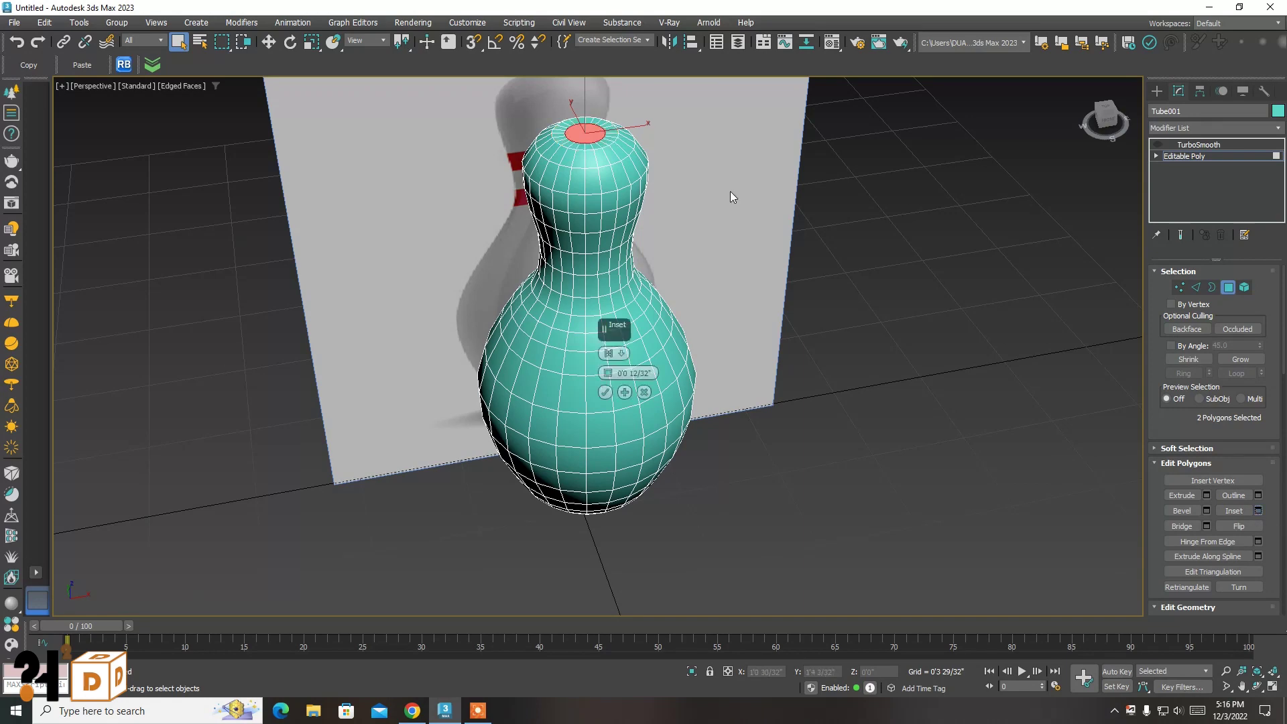
{"action": "scroll", "coordinate": [566, 132], "scroll_direction": "up", "scroll_amount": 4}
{"action": "left_click", "coordinate": [606, 393]}
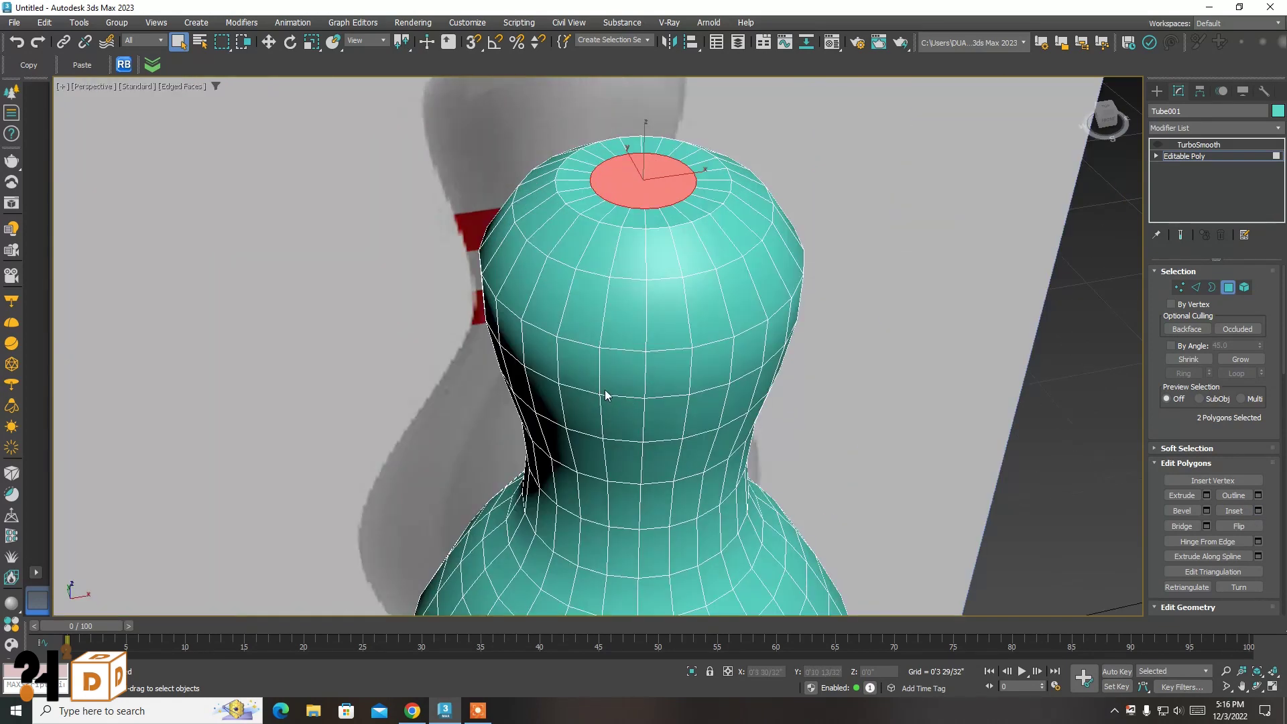
In the maximized Front view, move the bottom cap slightly down and exit polygon mode
{"action": "left_click", "coordinate": [1274, 690]}
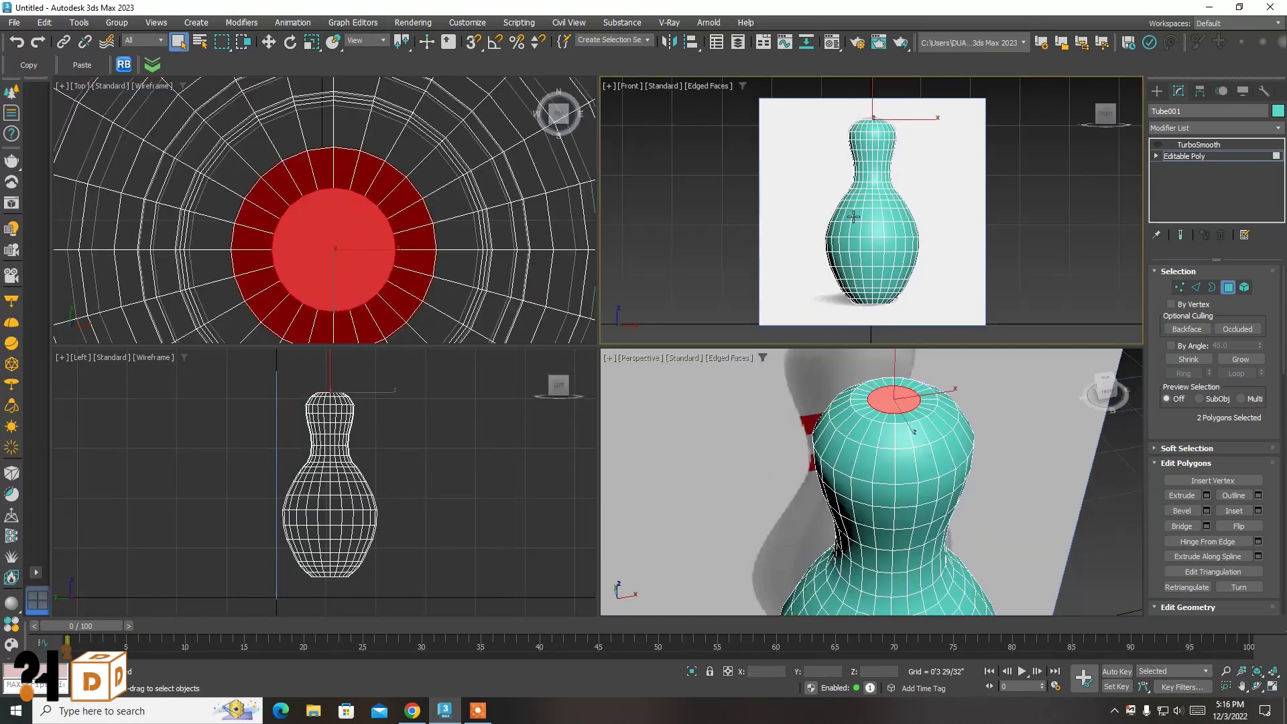
{"action": "left_click", "coordinate": [1274, 689]}
{"action": "right_click", "coordinate": [557, 134]}
{"action": "scroll", "coordinate": [598, 254], "scroll_direction": "up", "scroll_amount": 5}
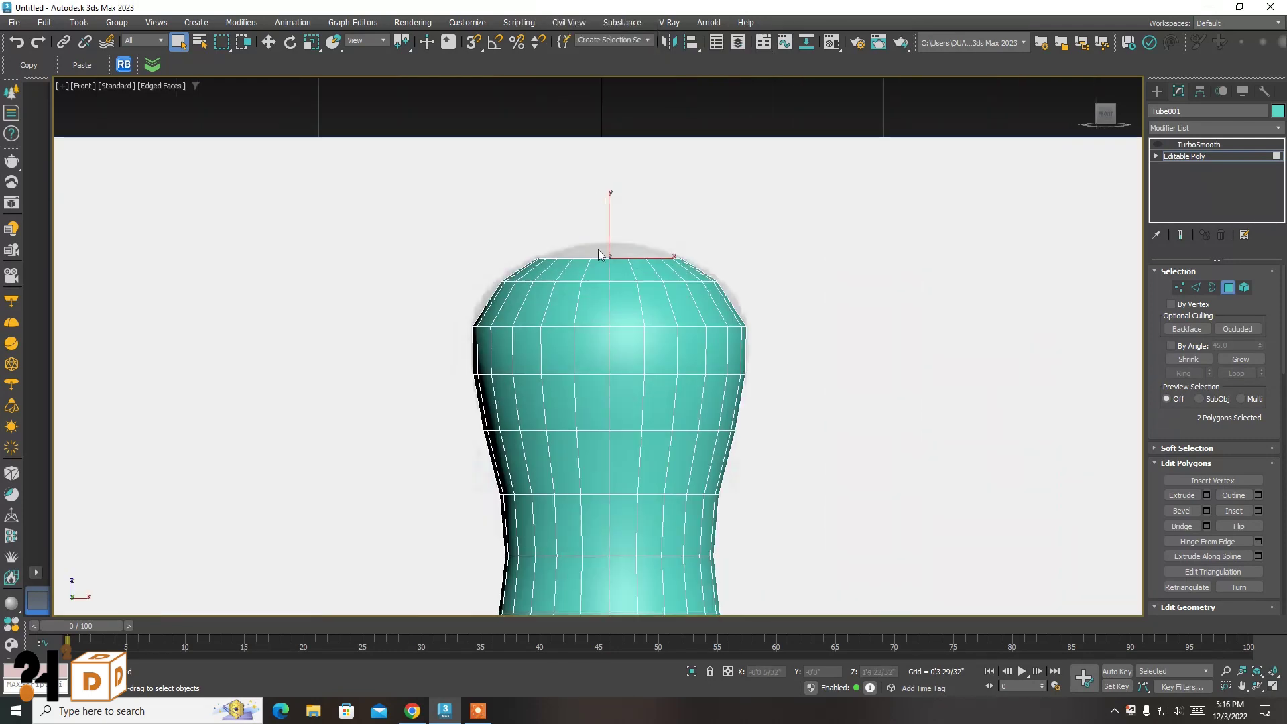
{"action": "scroll", "coordinate": [599, 254], "scroll_direction": "up", "scroll_amount": 5}
{"action": "key", "text": "w"}
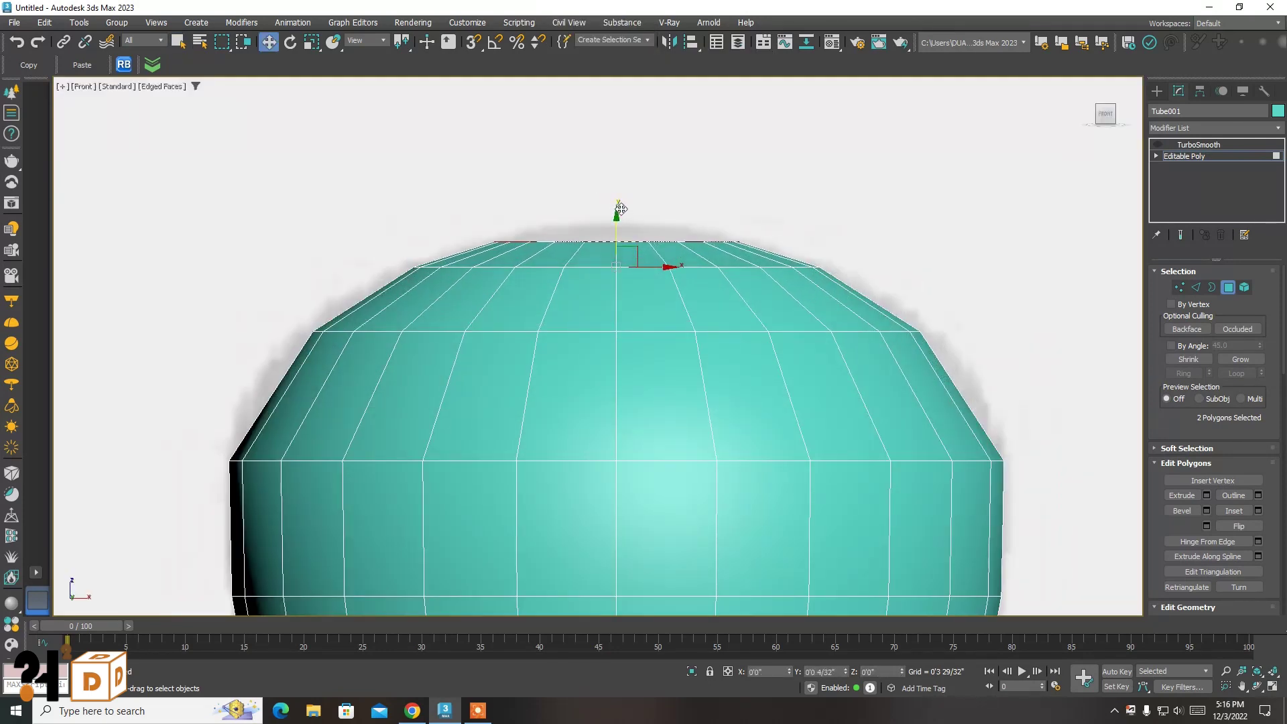
{"action": "left_click", "coordinate": [621, 209]}
{"action": "scroll", "coordinate": [567, 147], "scroll_direction": "down", "scroll_amount": 8}
{"action": "scroll", "coordinate": [581, 456], "scroll_direction": "down", "scroll_amount": 5}
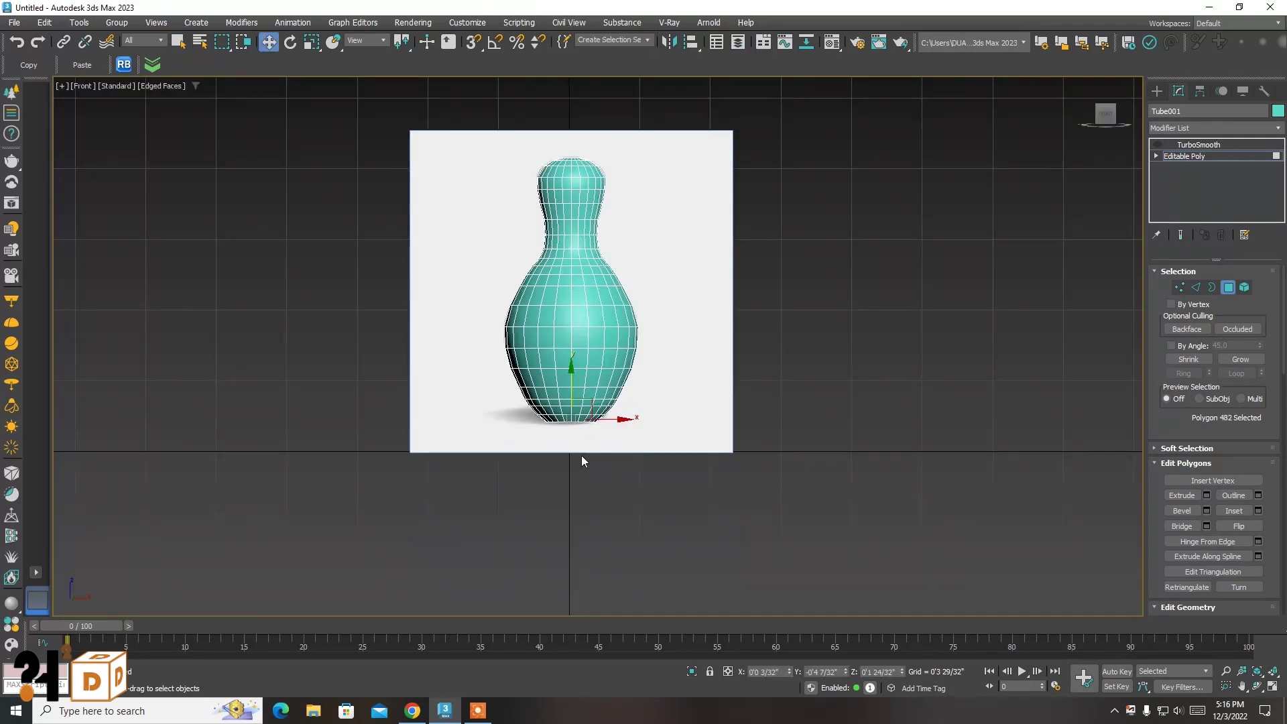
{"action": "scroll", "coordinate": [581, 456], "scroll_direction": "up", "scroll_amount": 8}
{"action": "left_click_drag", "start_coordinate": [558, 273], "coordinate": [574, 296]}
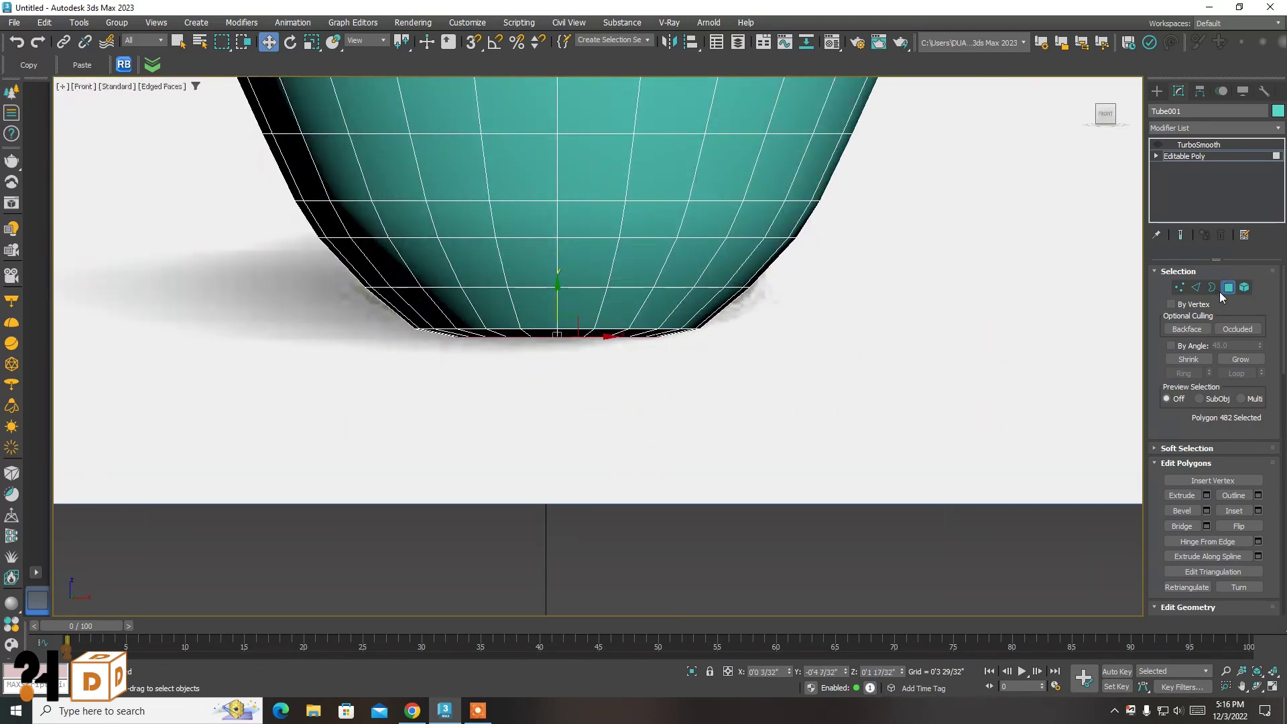
{"action": "left_click", "coordinate": [1181, 155]}
{"action": "left_click", "coordinate": [1188, 145]}
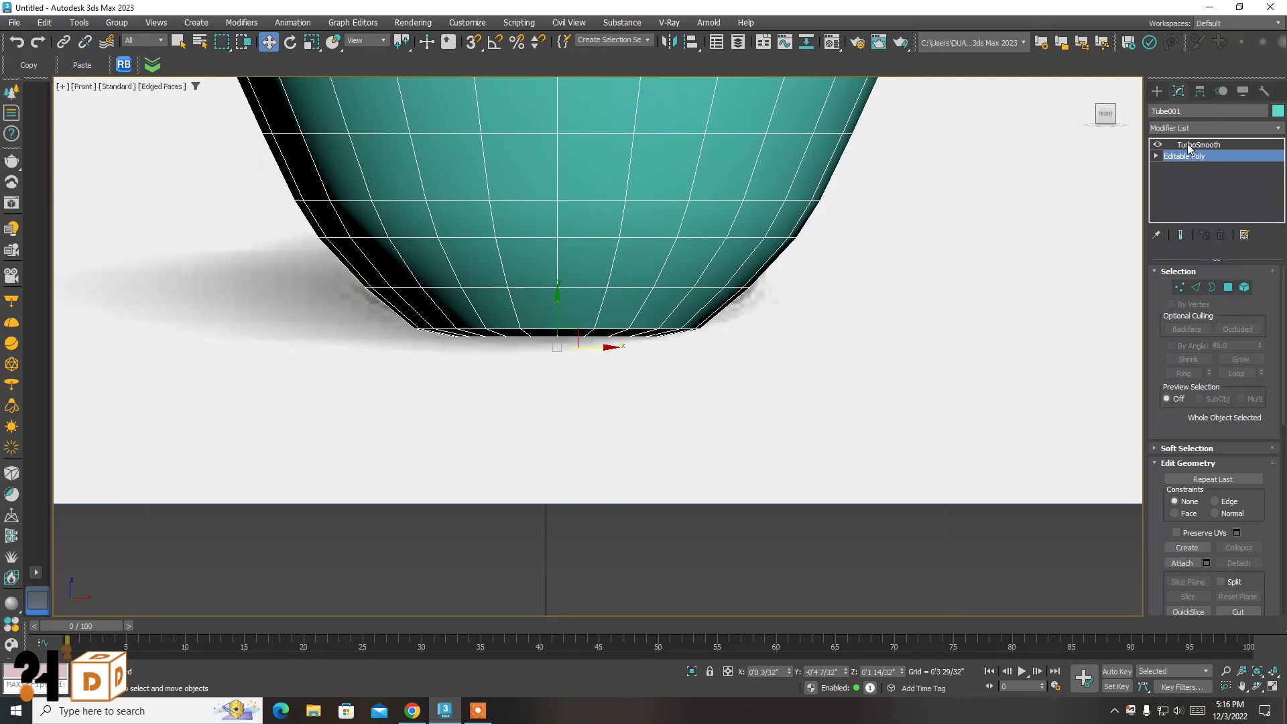
{"action": "left_click", "coordinate": [624, 438]}
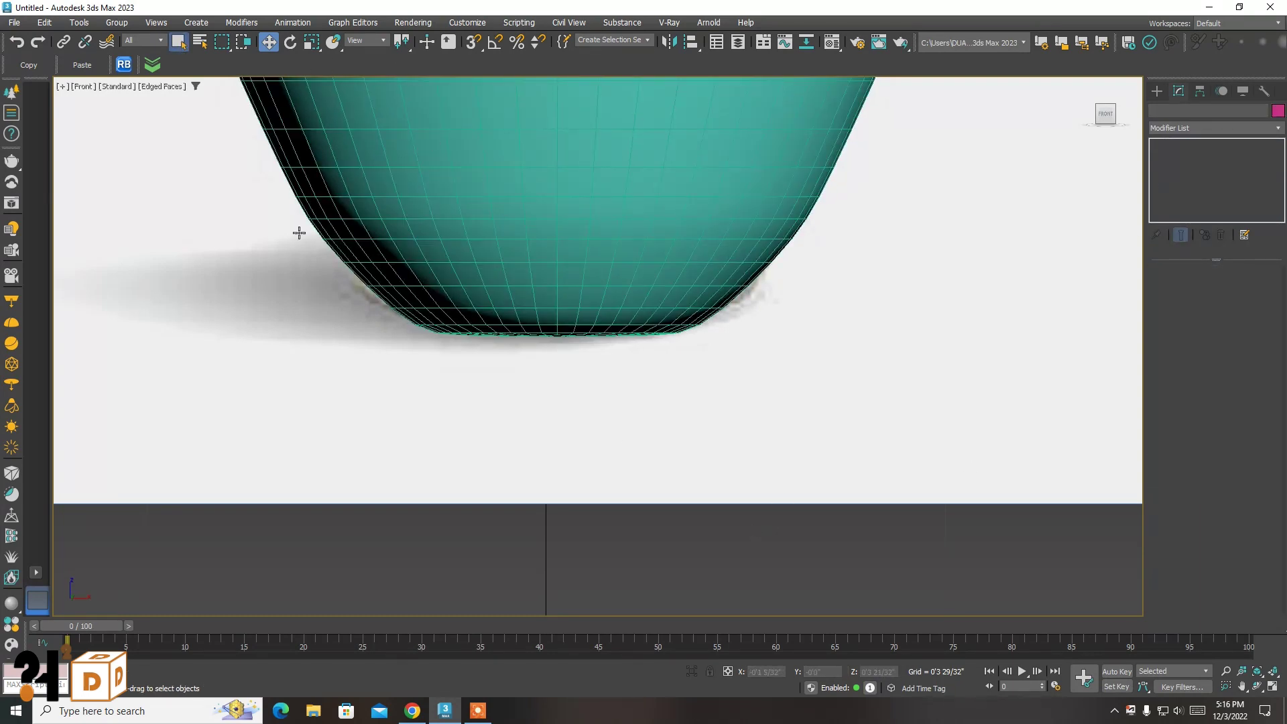
{"action": "key", "text": "q"}
{"action": "key", "text": "alt+w"}
{"action": "left_click", "coordinate": [1257, 671]}
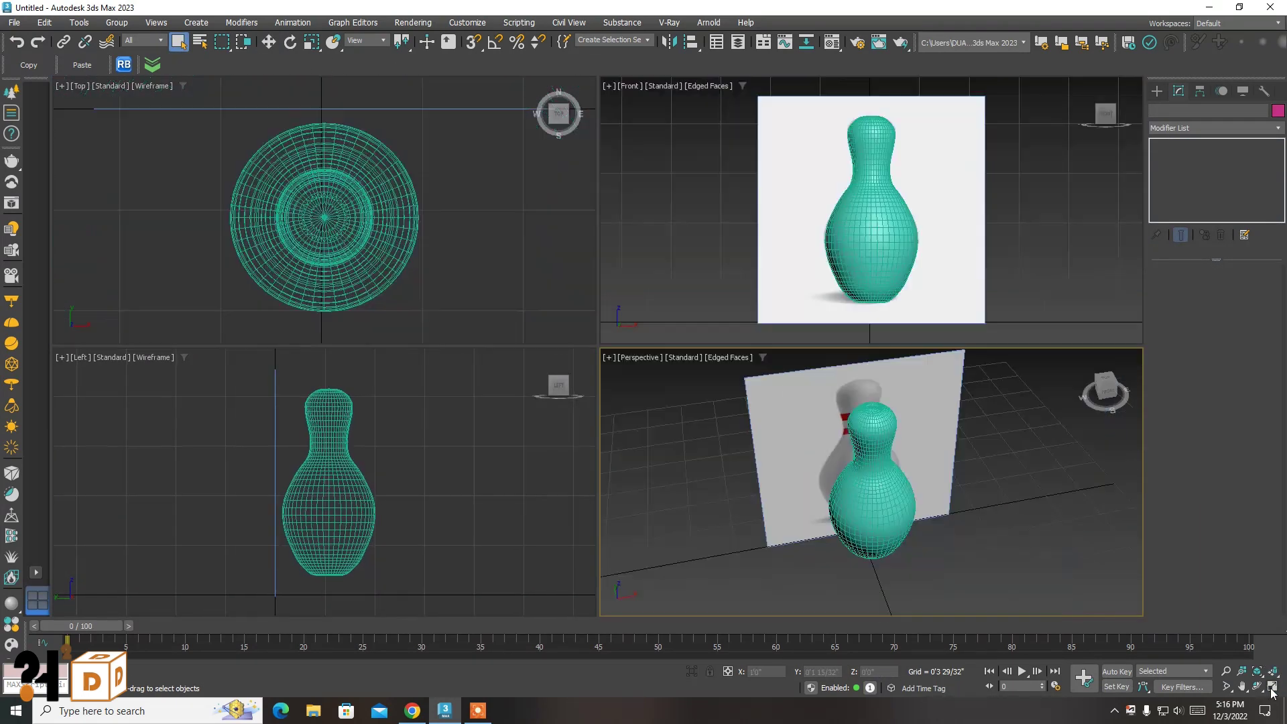
{"action": "left_click", "coordinate": [1258, 687]}
{"action": "left_click_drag", "start_coordinate": [649, 229], "coordinate": [642, 255]}
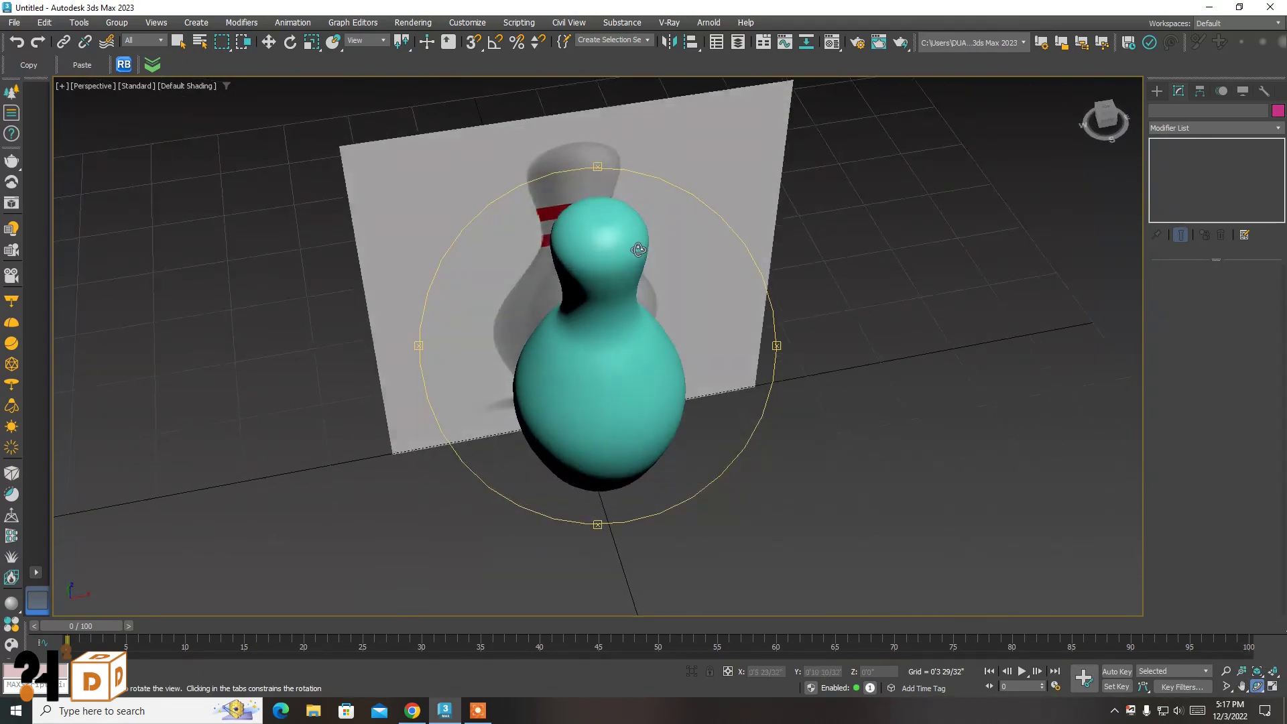
{"action": "key", "text": "q"}
{"action": "left_click", "coordinate": [603, 236]}
{"action": "key", "text": "F4"}
{"action": "scroll", "coordinate": [603, 236], "scroll_direction": "up", "scroll_amount": 3}
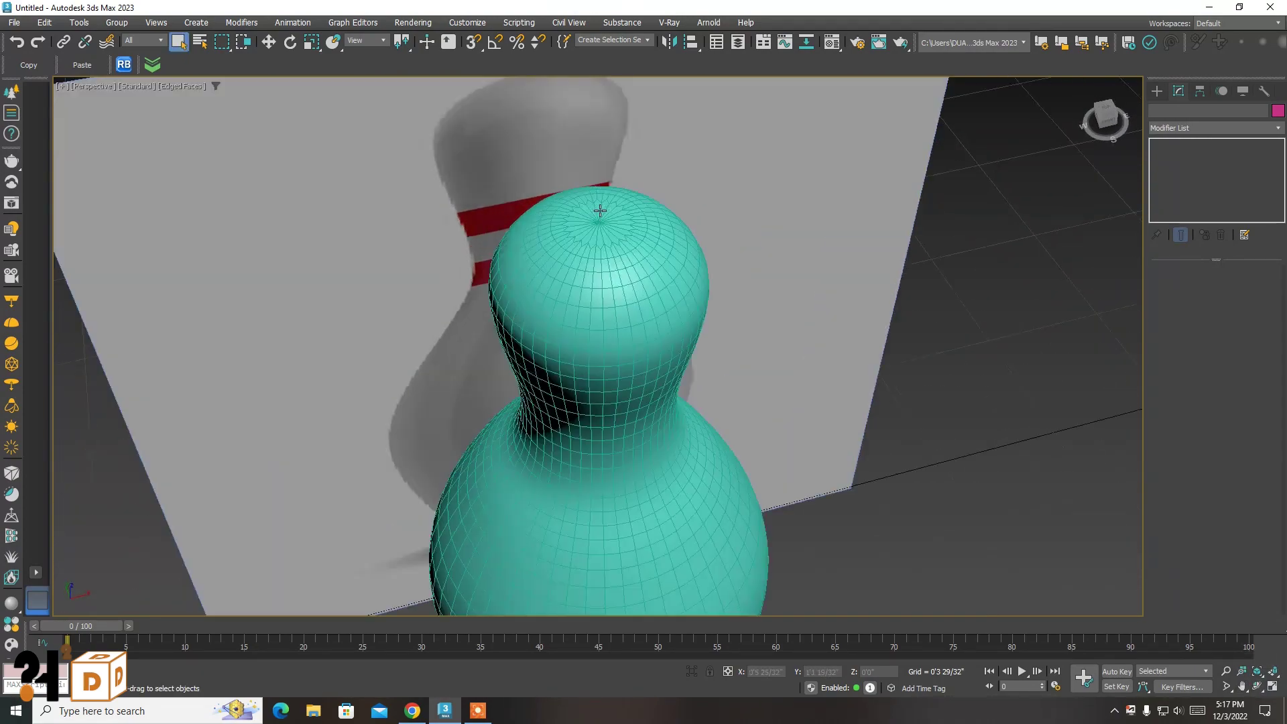
{"action": "scroll", "coordinate": [594, 235], "scroll_direction": "up", "scroll_amount": 2}
In Polygon mode, select the pin's top and bottom cap faces
{"action": "left_click", "coordinate": [1191, 157]}
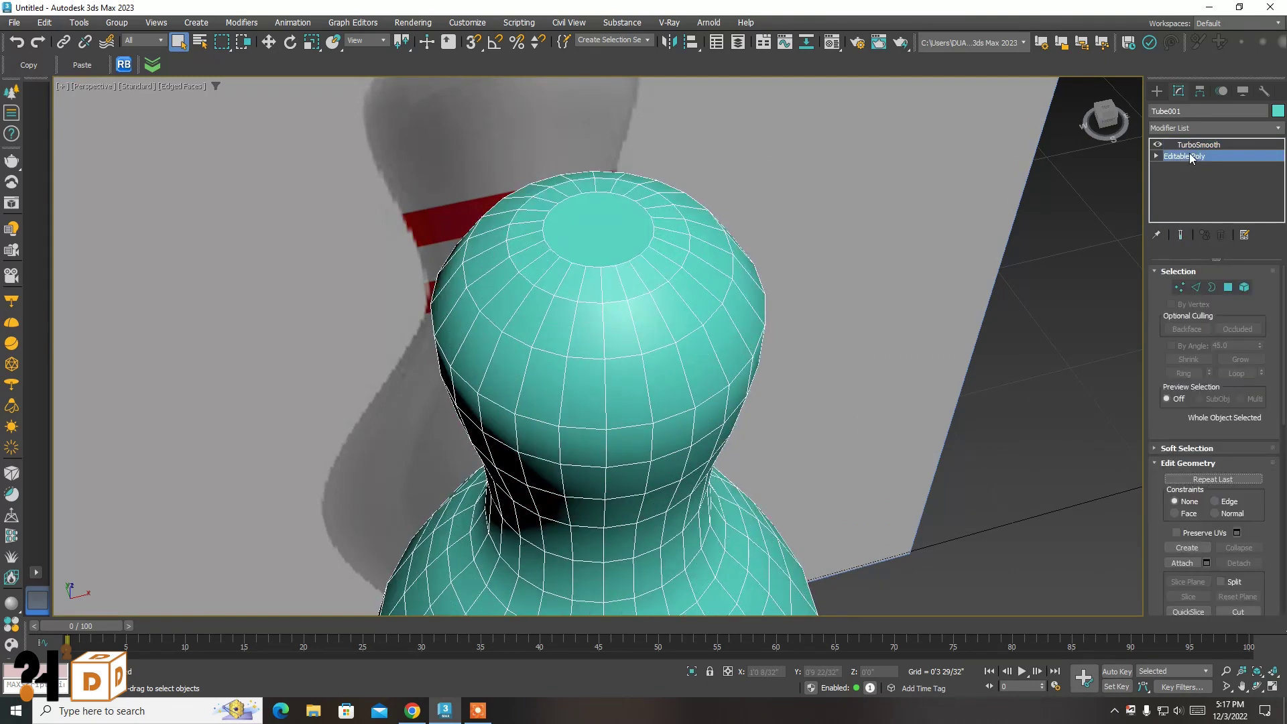
{"action": "left_click", "coordinate": [1227, 289]}
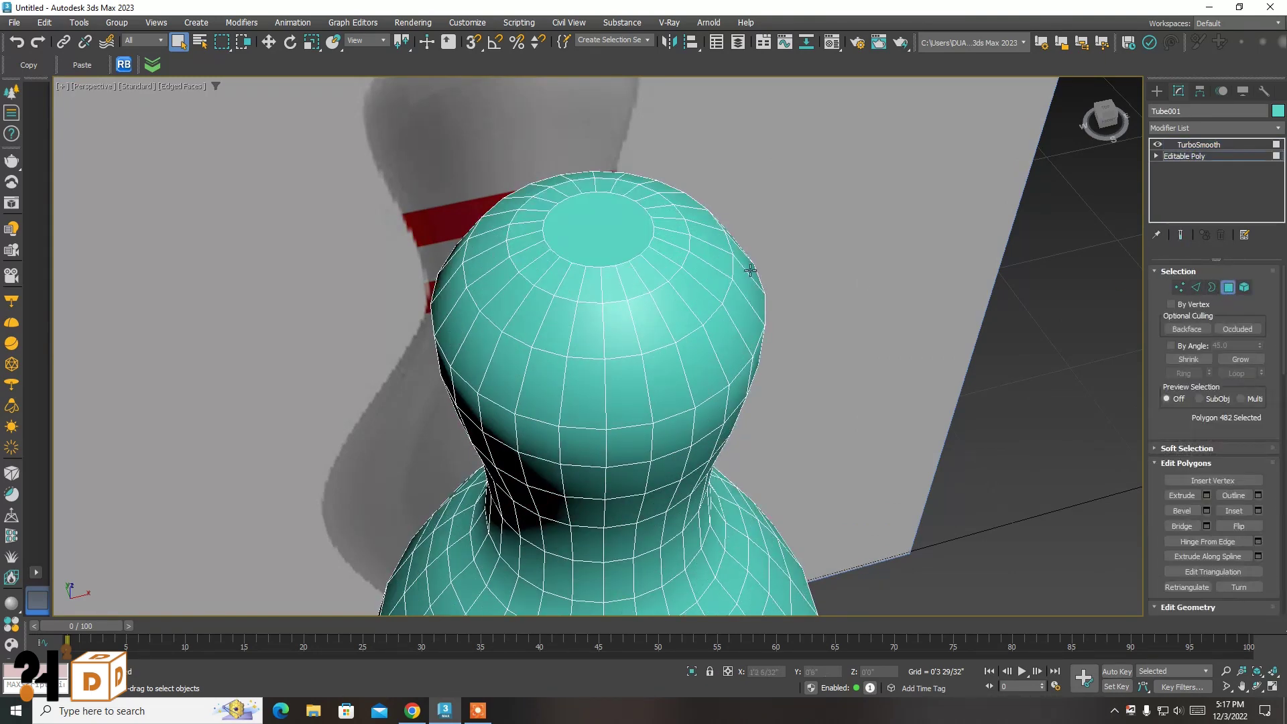
{"action": "left_click", "coordinate": [583, 229]}
{"action": "left_click", "coordinate": [1256, 684]}
{"action": "mouse_move", "coordinate": [644, 247]}
{"action": "left_mouse_down"}
{"action": "mouse_move", "coordinate": [626, 230]}
{"action": "mouse_move", "coordinate": [590, 288]}
{"action": "mouse_move", "coordinate": [607, 206]}
{"action": "mouse_move", "coordinate": [608, 410]}
{"action": "left_mouse_up"}
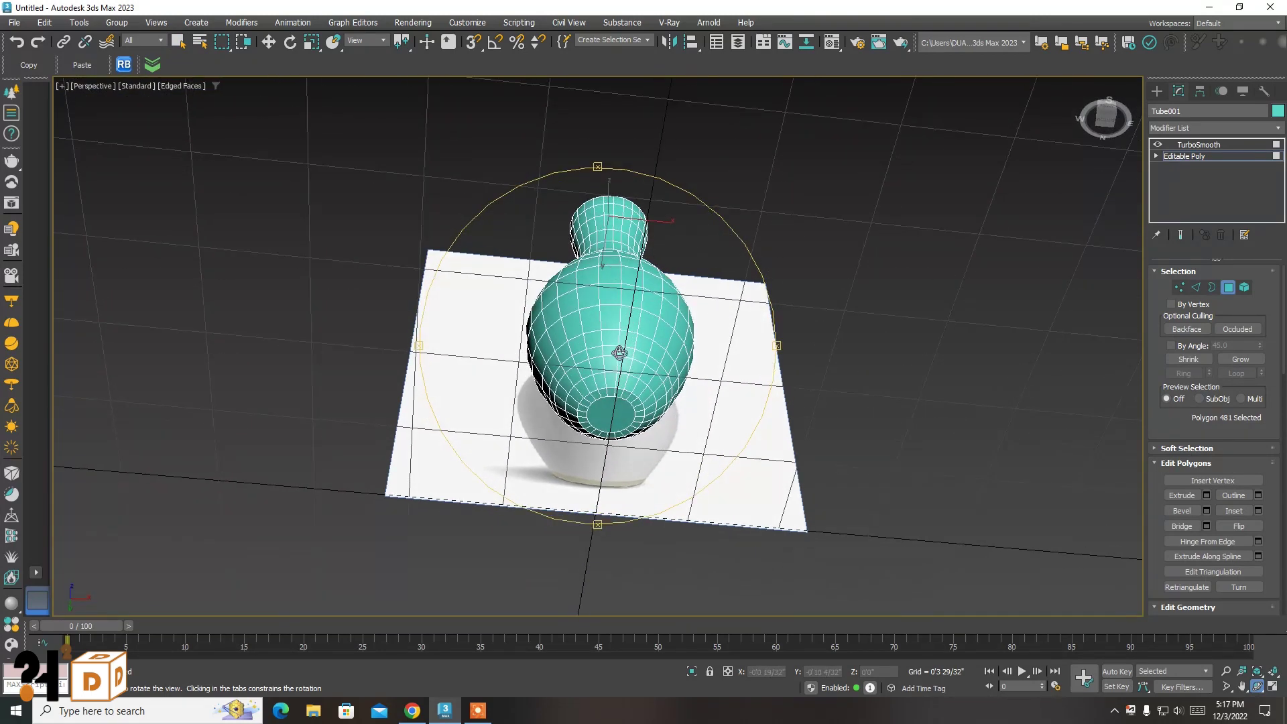
{"action": "right_click", "coordinate": [607, 410]}
{"action": "left_click", "coordinate": [608, 410], "text": "ctrl"}
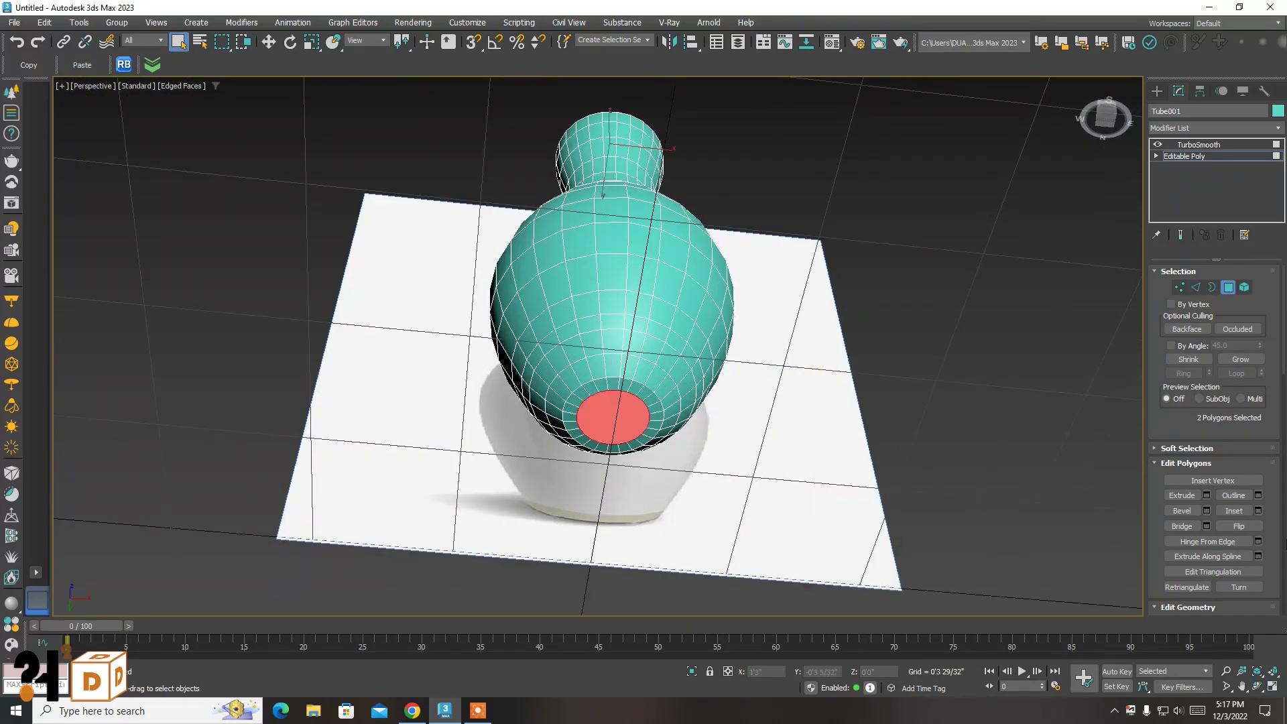
Inset both caps down to tiny points, return to TurboSmooth, and hide edged faces
{"action": "left_click", "coordinate": [1258, 511]}
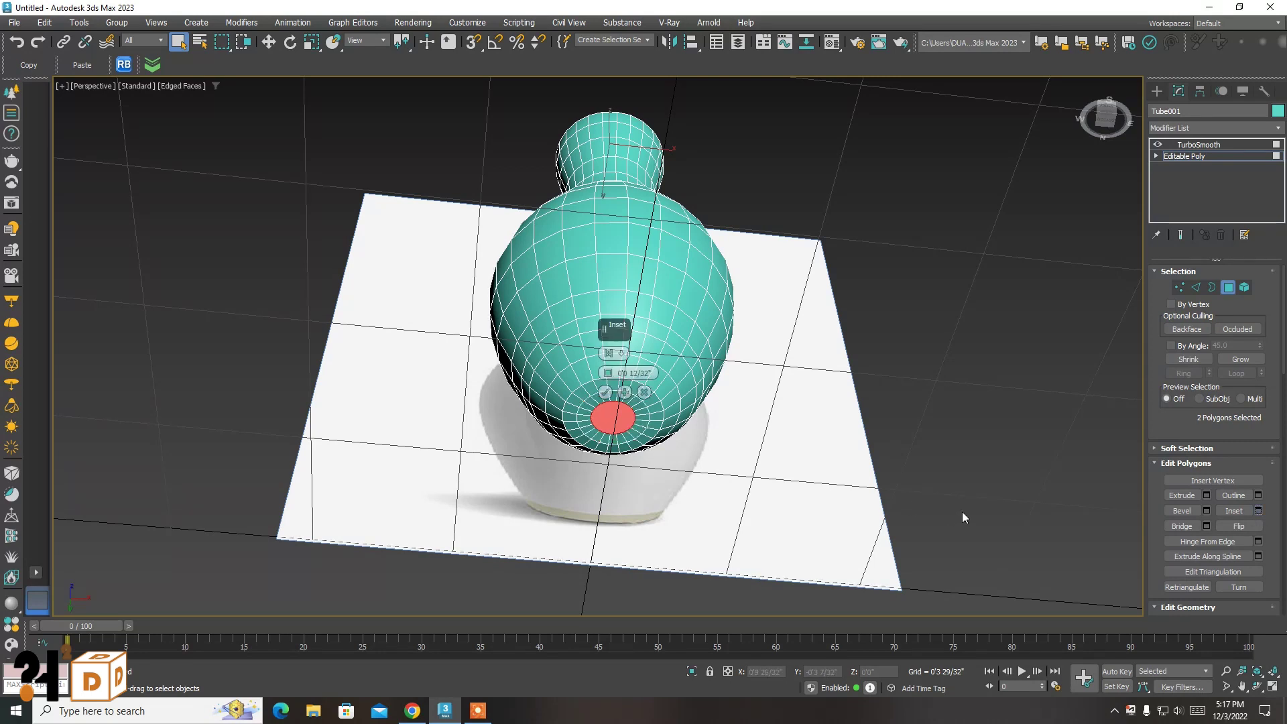
{"action": "left_click", "coordinate": [644, 392]}
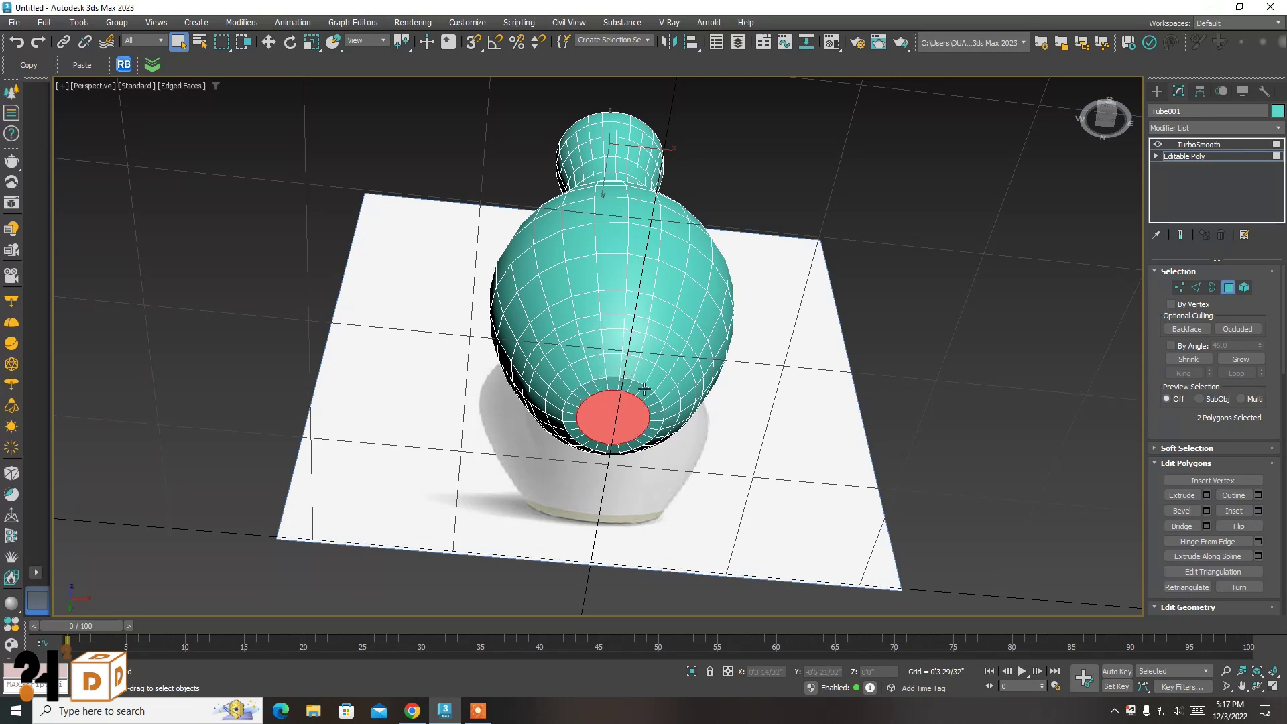
{"action": "left_click", "coordinate": [1259, 512]}
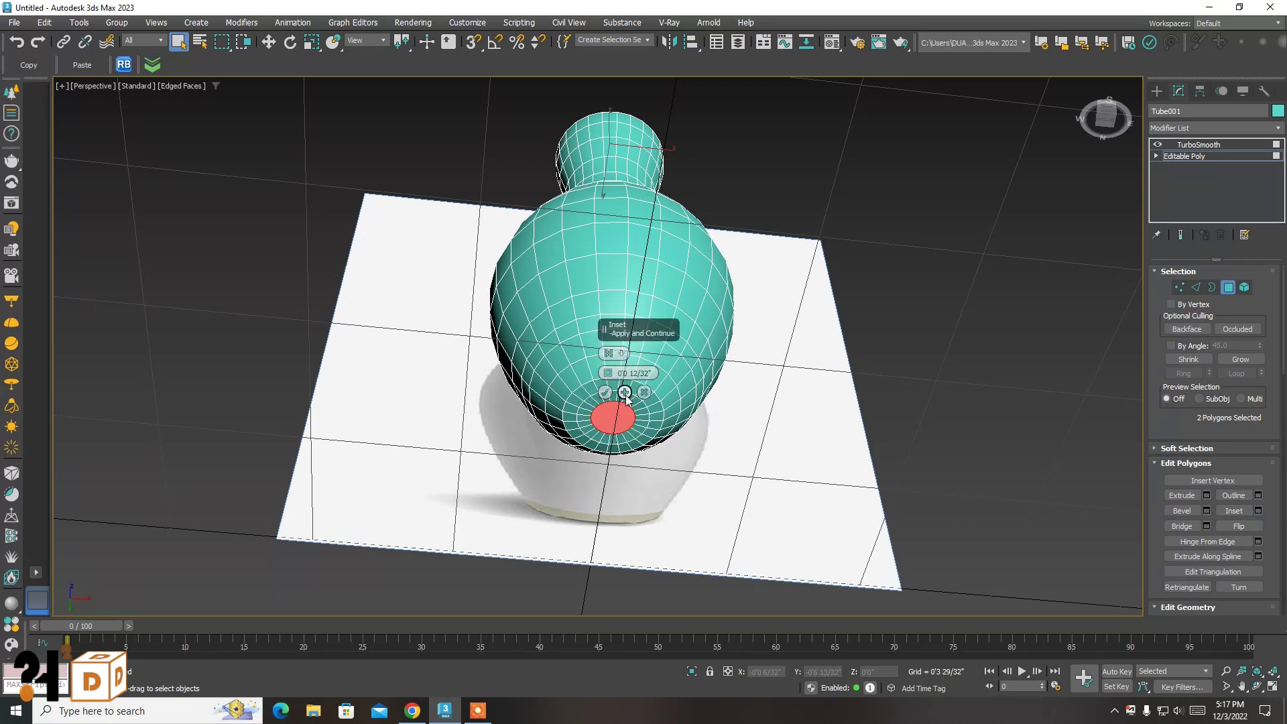
{"action": "left_click", "coordinate": [625, 393]}
{"action": "left_click", "coordinate": [606, 393]}
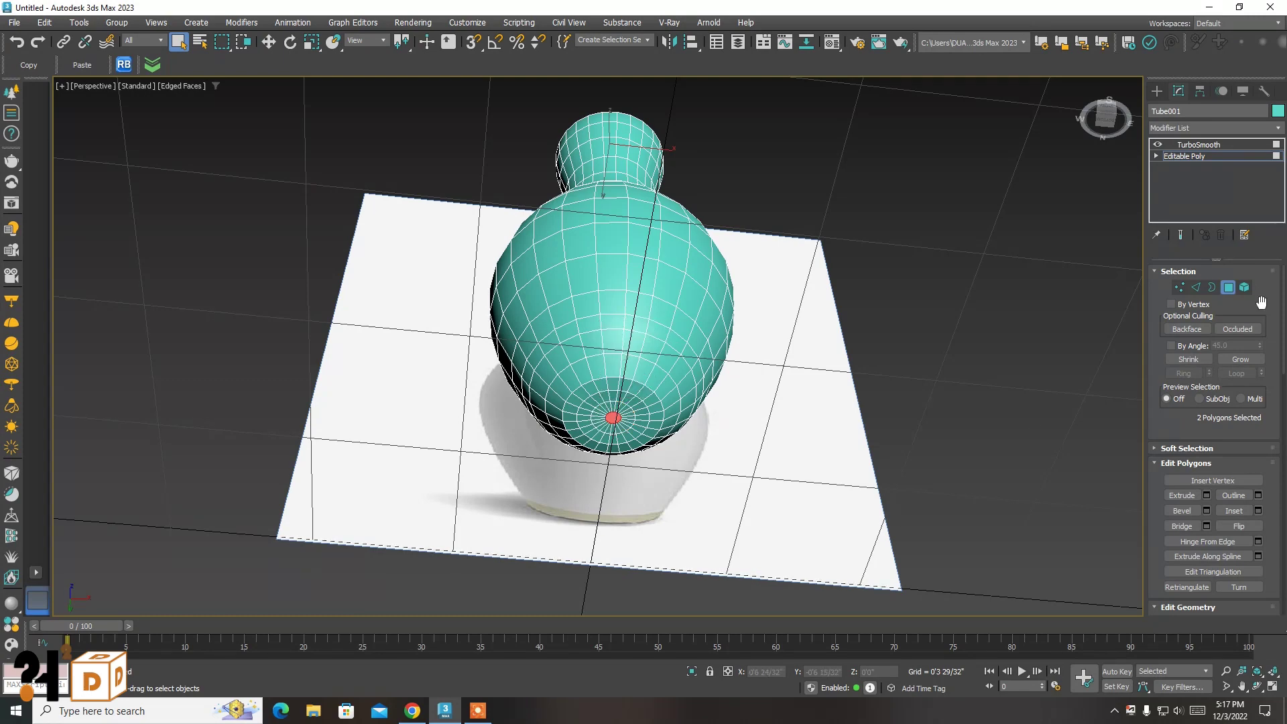
{"action": "left_click", "coordinate": [1226, 287]}
{"action": "left_click", "coordinate": [1199, 144]}
{"action": "left_click", "coordinate": [967, 315]}
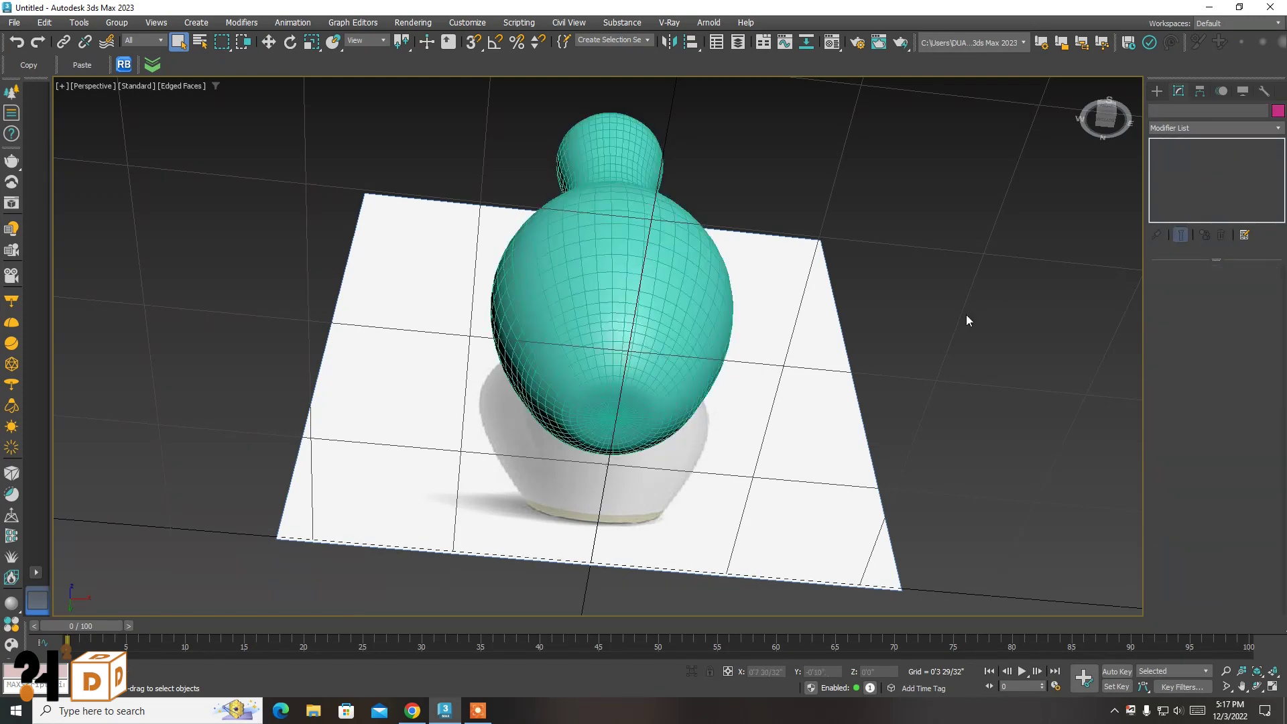
{"action": "key", "text": "F4"}
Orbit and zoom around the smoothed pin, toggling edged faces, to inspect its top
{"action": "left_click", "coordinate": [1258, 686]}
{"action": "left_click_drag", "start_coordinate": [897, 525], "coordinate": [640, 406]}
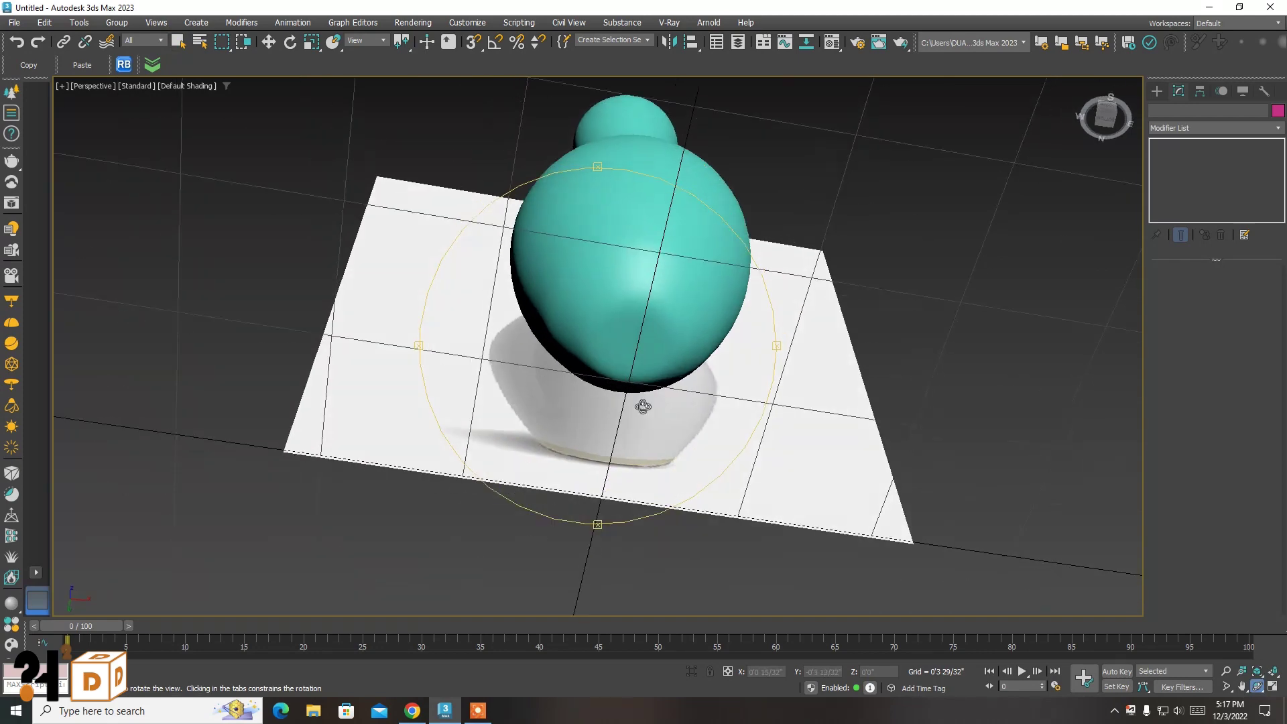
{"action": "key", "text": "F4"}
{"action": "scroll", "coordinate": [629, 268], "scroll_direction": "up", "scroll_amount": 5}
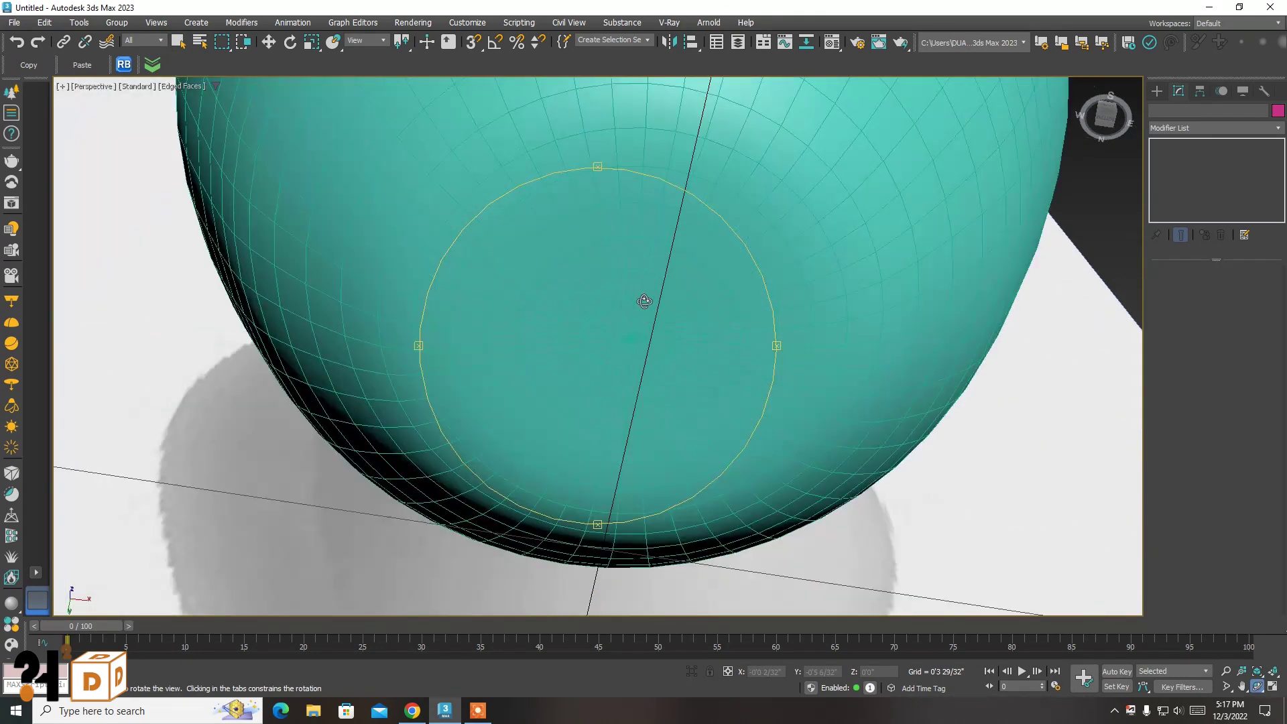
{"action": "scroll", "coordinate": [663, 427], "scroll_direction": "down", "scroll_amount": 5}
{"action": "mouse_move", "coordinate": [669, 411]}
{"action": "left_mouse_down"}
{"action": "mouse_move", "coordinate": [661, 432]}
{"action": "mouse_move", "coordinate": [670, 411]}
{"action": "left_mouse_up"}
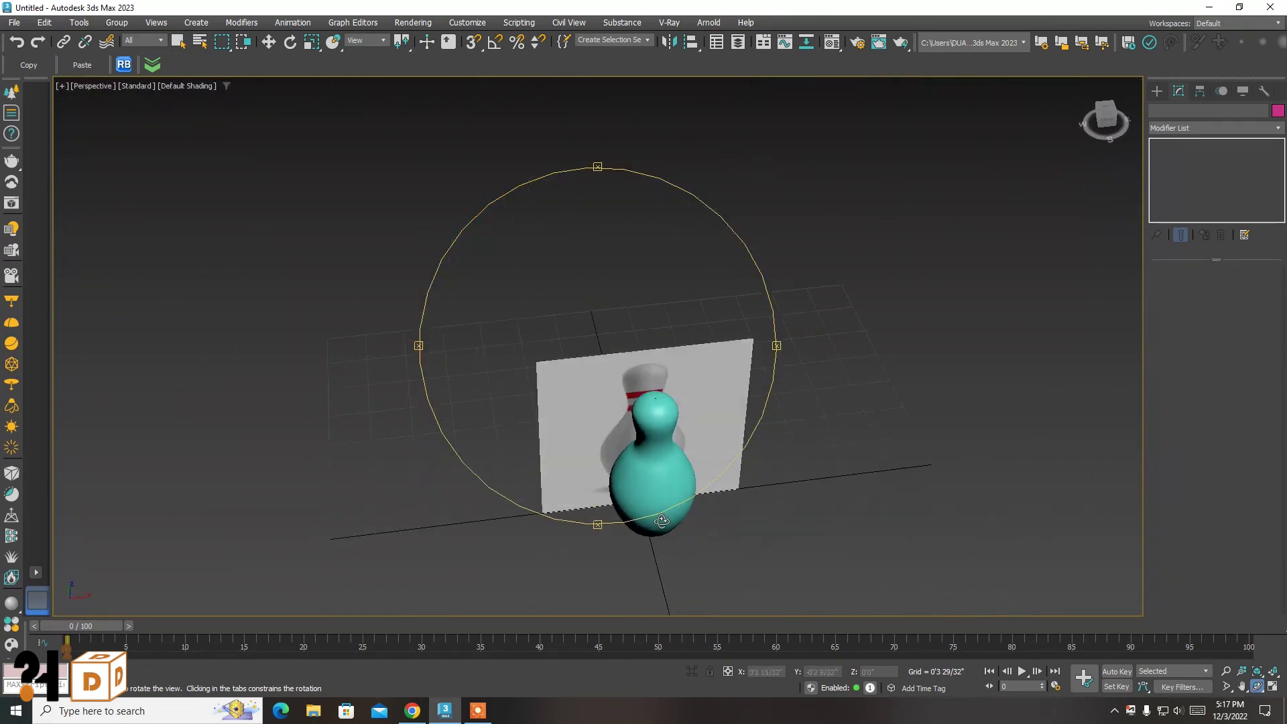
{"action": "scroll", "coordinate": [649, 419], "scroll_direction": "up", "scroll_amount": 3}
{"action": "scroll", "coordinate": [671, 382], "scroll_direction": "up", "scroll_amount": 3}
{"action": "scroll", "coordinate": [591, 369], "scroll_direction": "down", "scroll_amount": 2}
{"action": "key", "text": "F4"}
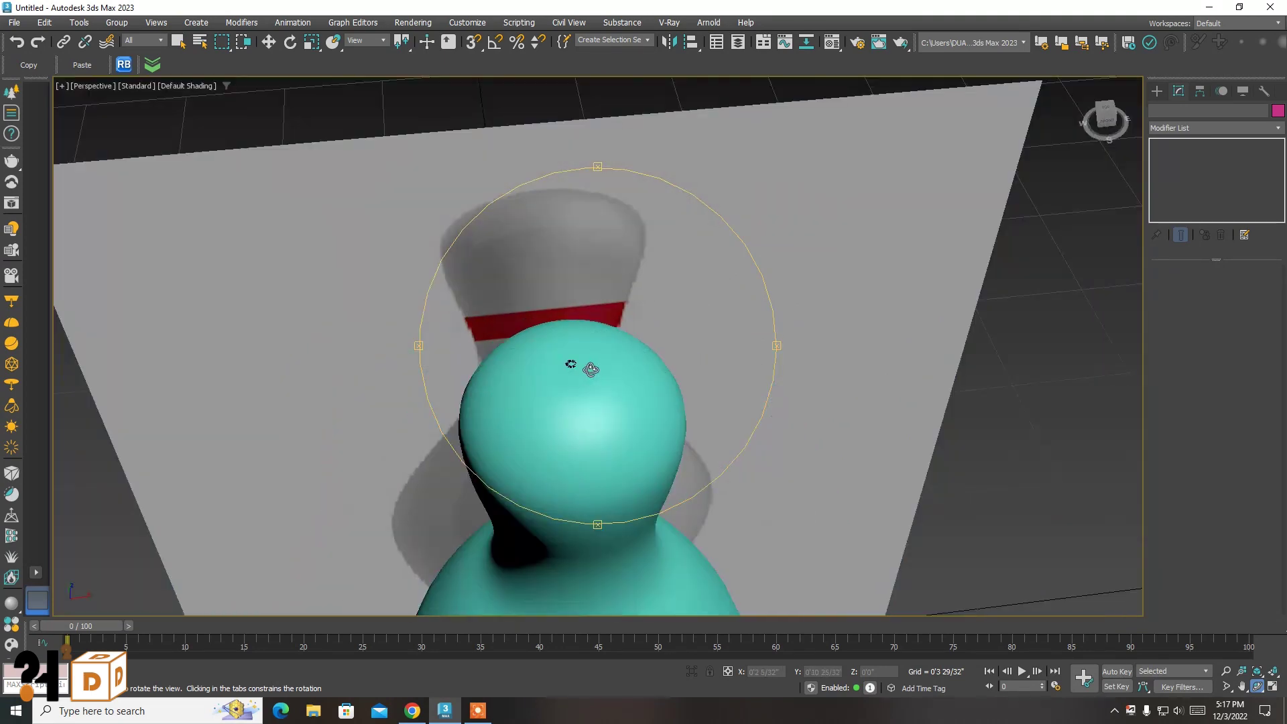
{"action": "scroll", "coordinate": [585, 368], "scroll_direction": "up", "scroll_amount": 2}
{"action": "key", "text": "q"}
{"action": "scroll", "coordinate": [570, 365], "scroll_direction": "up", "scroll_amount": 2}
Select Tube001, drop to its Editable Poly polygon level and pick the top cap polygons
{"action": "left_click", "coordinate": [572, 377]}
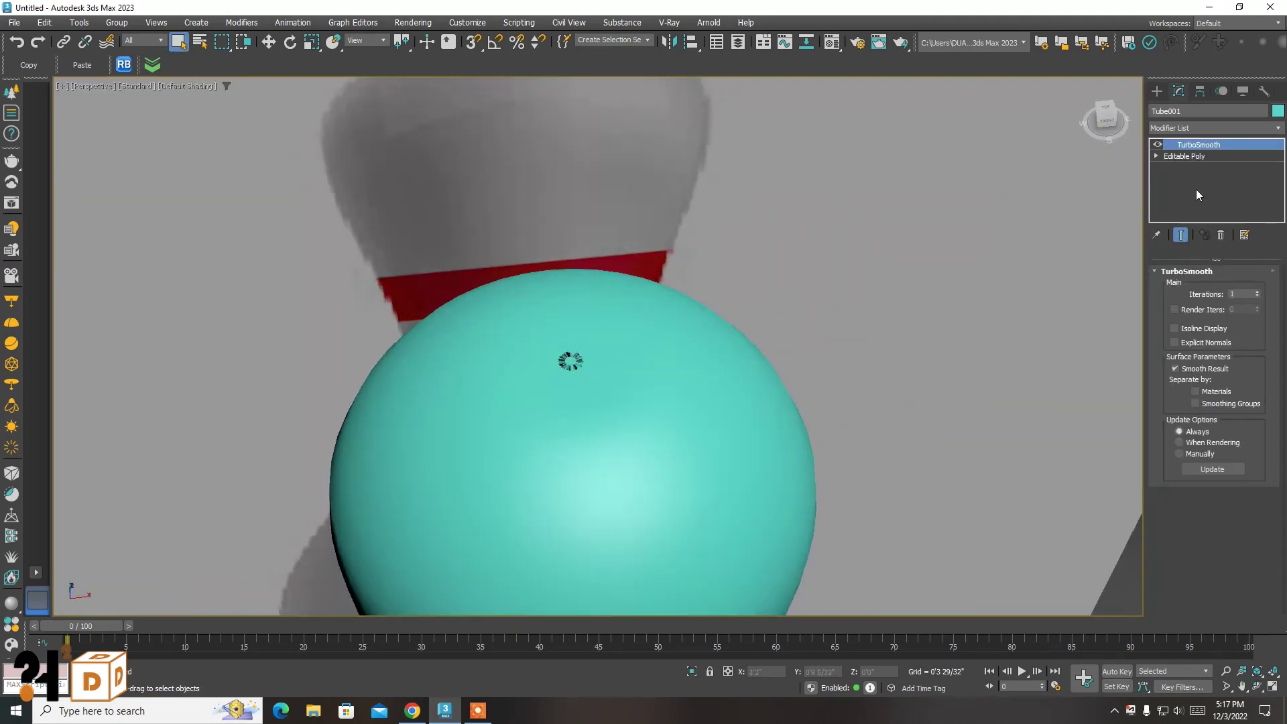
{"action": "left_click", "coordinate": [1201, 157]}
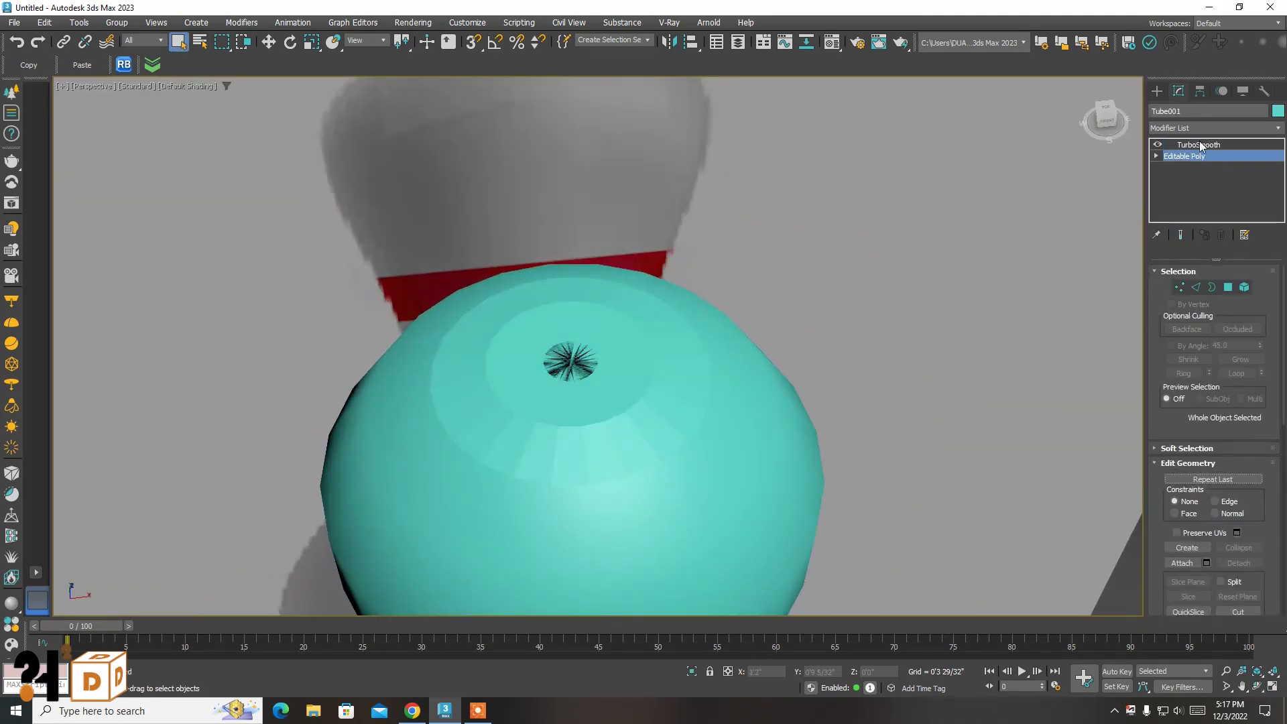
{"action": "key", "text": "F3"}
{"action": "key", "text": "F3"}
{"action": "left_click", "coordinate": [1228, 287]}
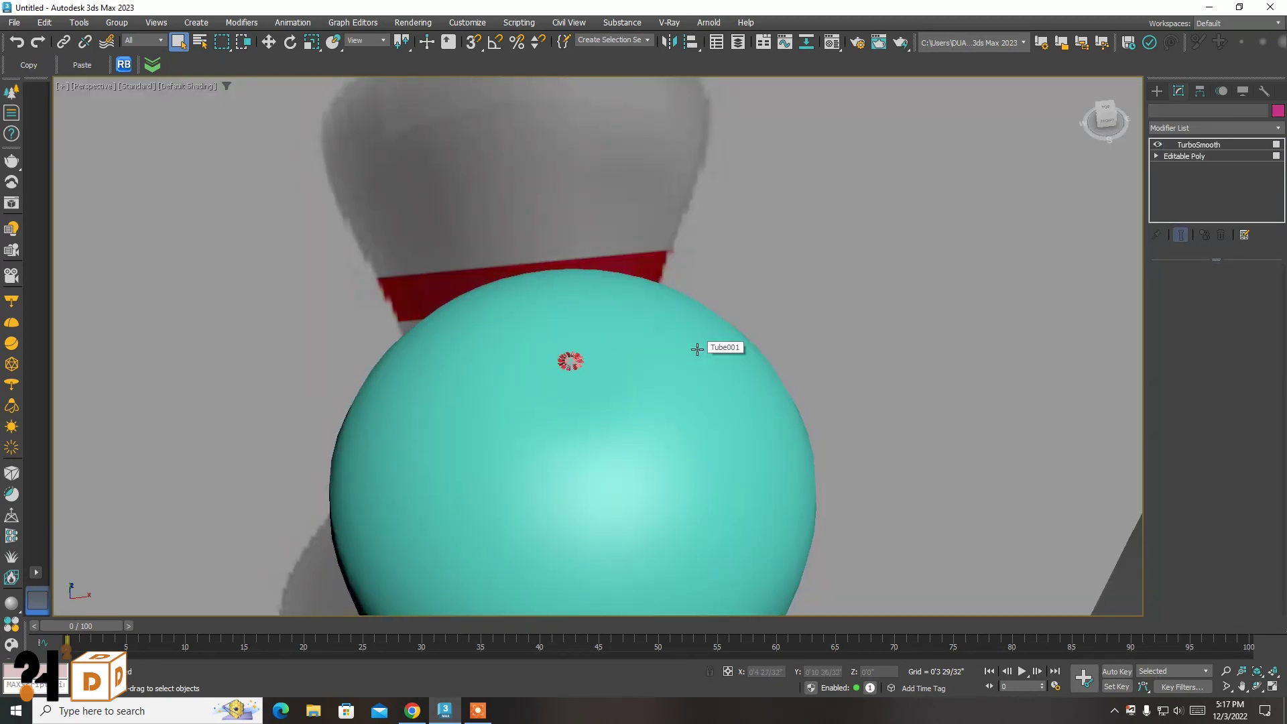
{"action": "left_click", "coordinate": [1185, 155]}
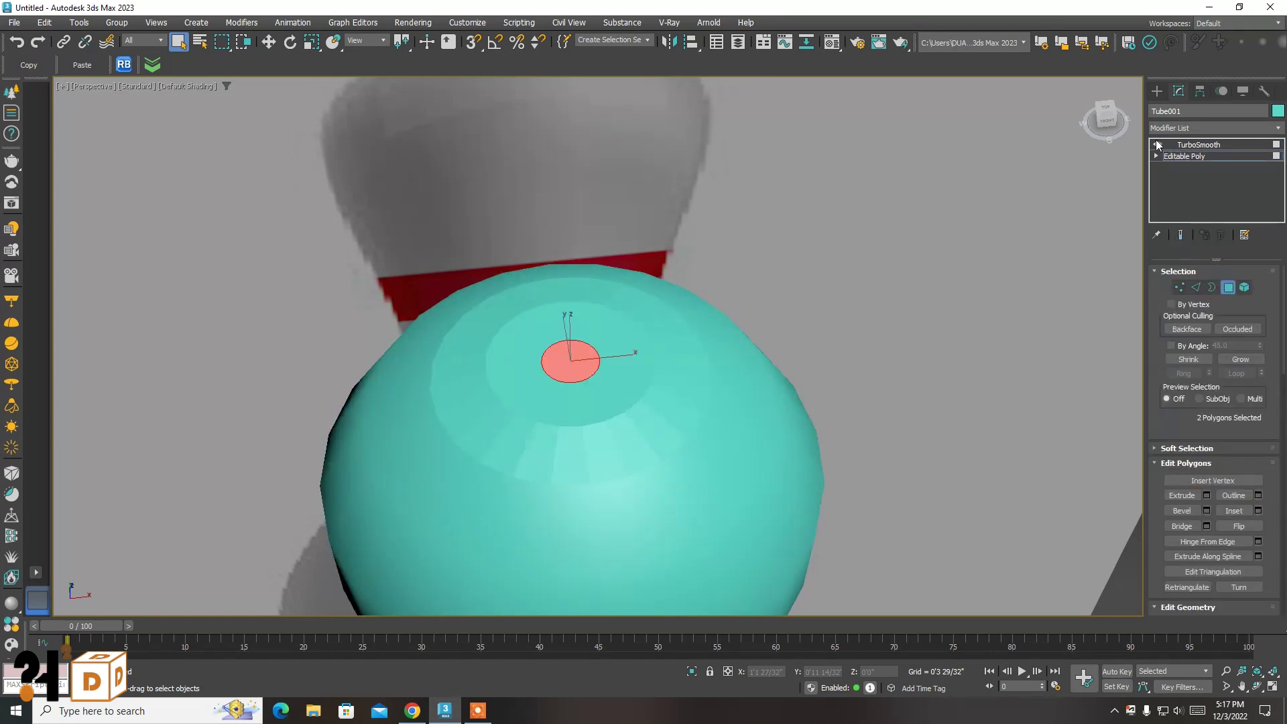
Select the two top cap polygons and inset them by 0'0 12/32"
{"action": "key", "text": "F3"}
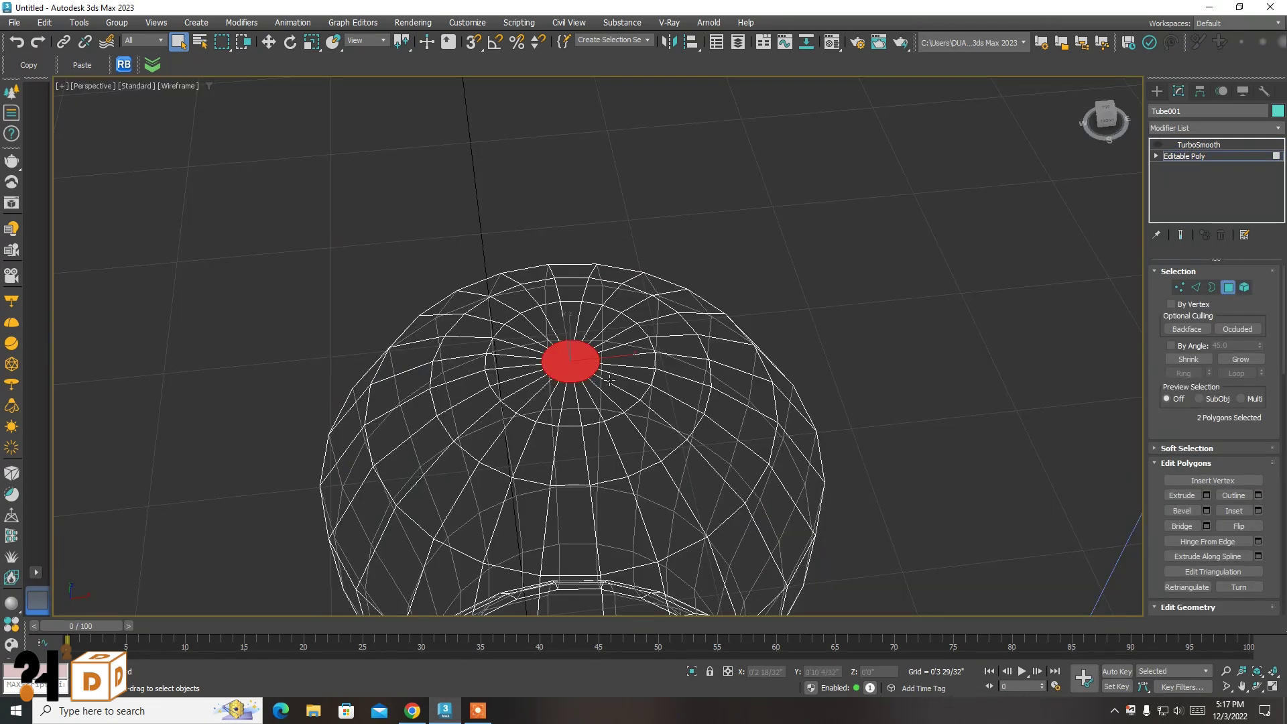
{"action": "key", "text": "F3"}
{"action": "left_click", "coordinate": [504, 424]}
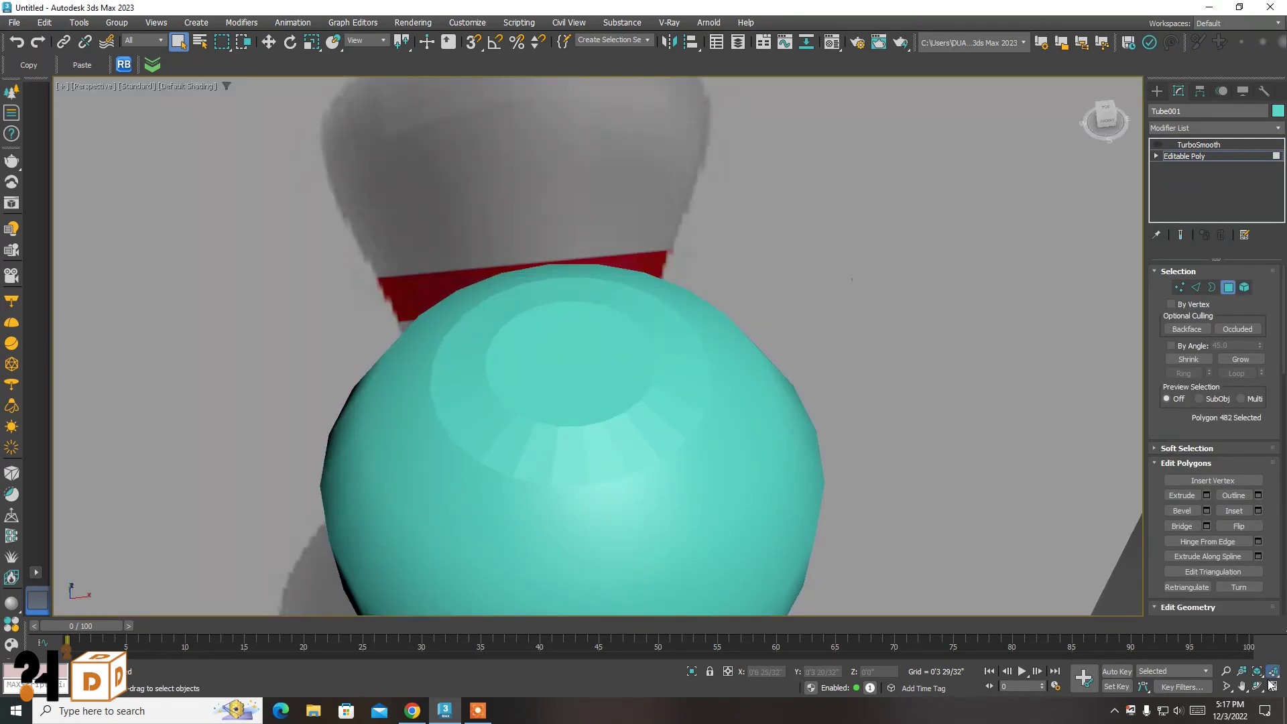
{"action": "left_click", "coordinate": [1271, 682]}
{"action": "scroll", "coordinate": [590, 439], "scroll_direction": "down", "scroll_amount": 5}
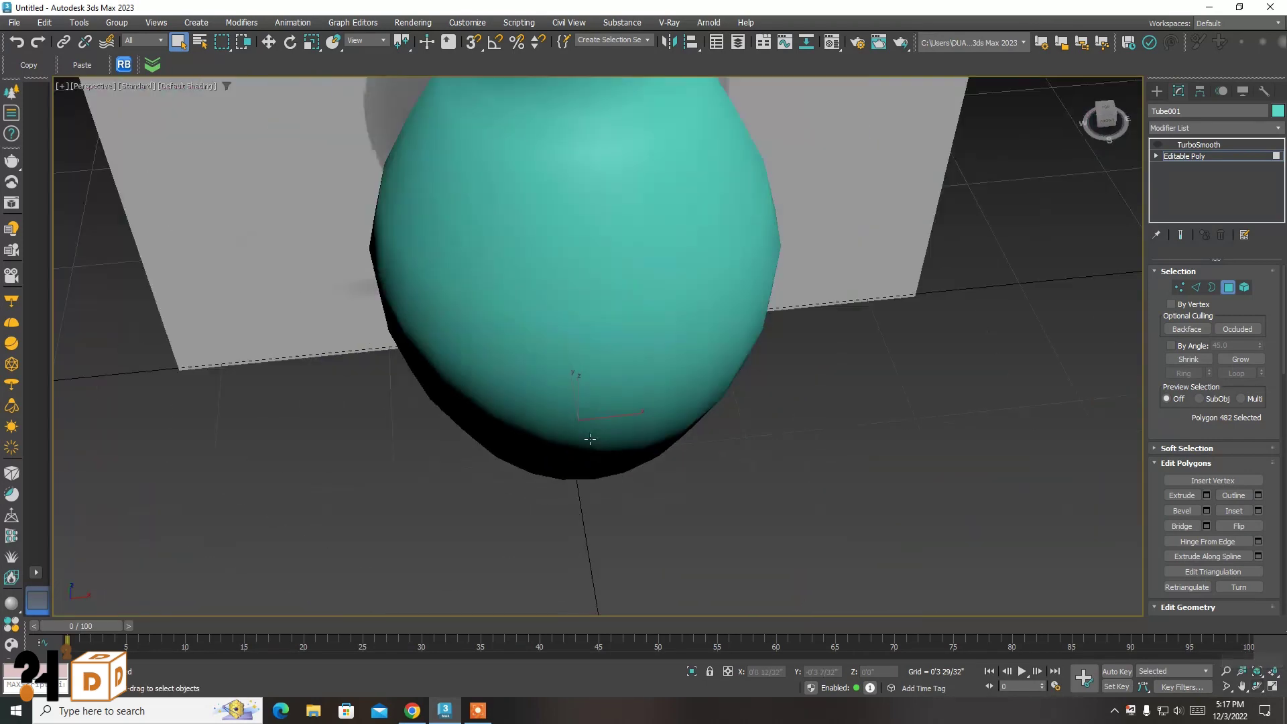
{"action": "scroll", "coordinate": [590, 439], "scroll_direction": "down", "scroll_amount": 3}
{"action": "middle_click_drag", "start_coordinate": [590, 439], "coordinate": [595, 368], "text": "alt"}
{"action": "scroll", "coordinate": [594, 368], "scroll_direction": "up", "scroll_amount": 5}
{"action": "left_click", "coordinate": [590, 345]}
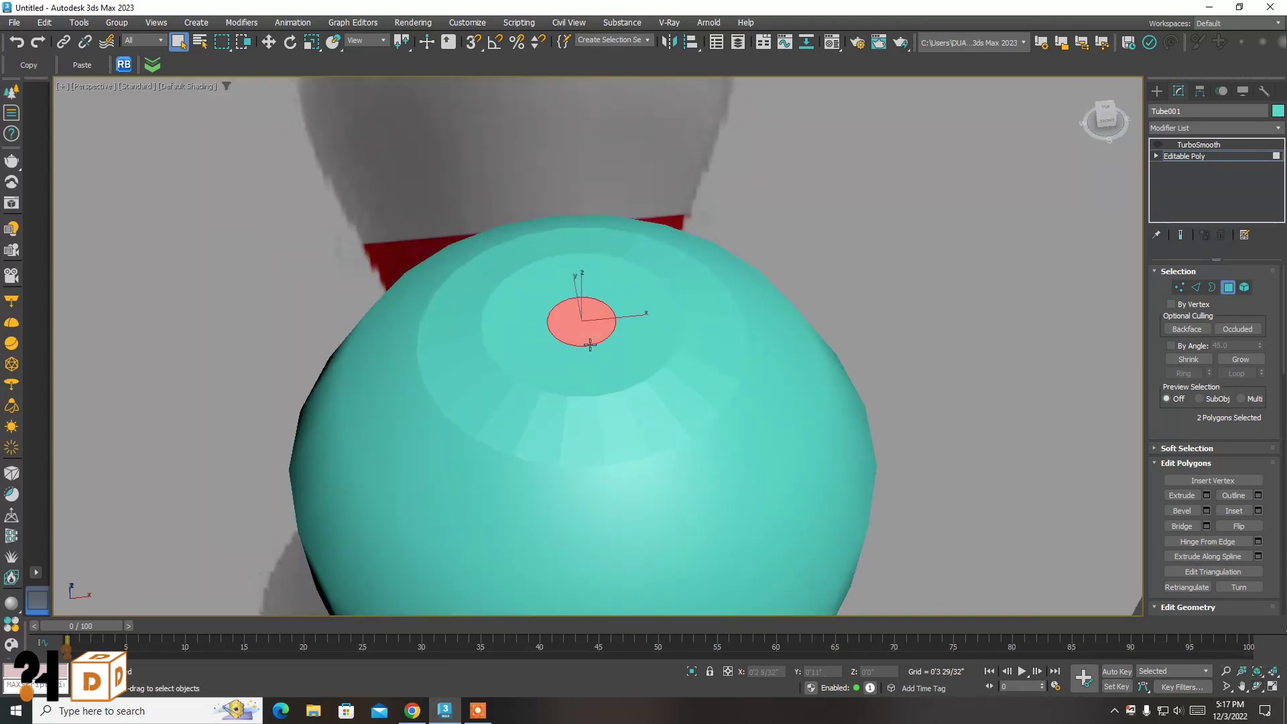
{"action": "left_click", "coordinate": [1258, 511]}
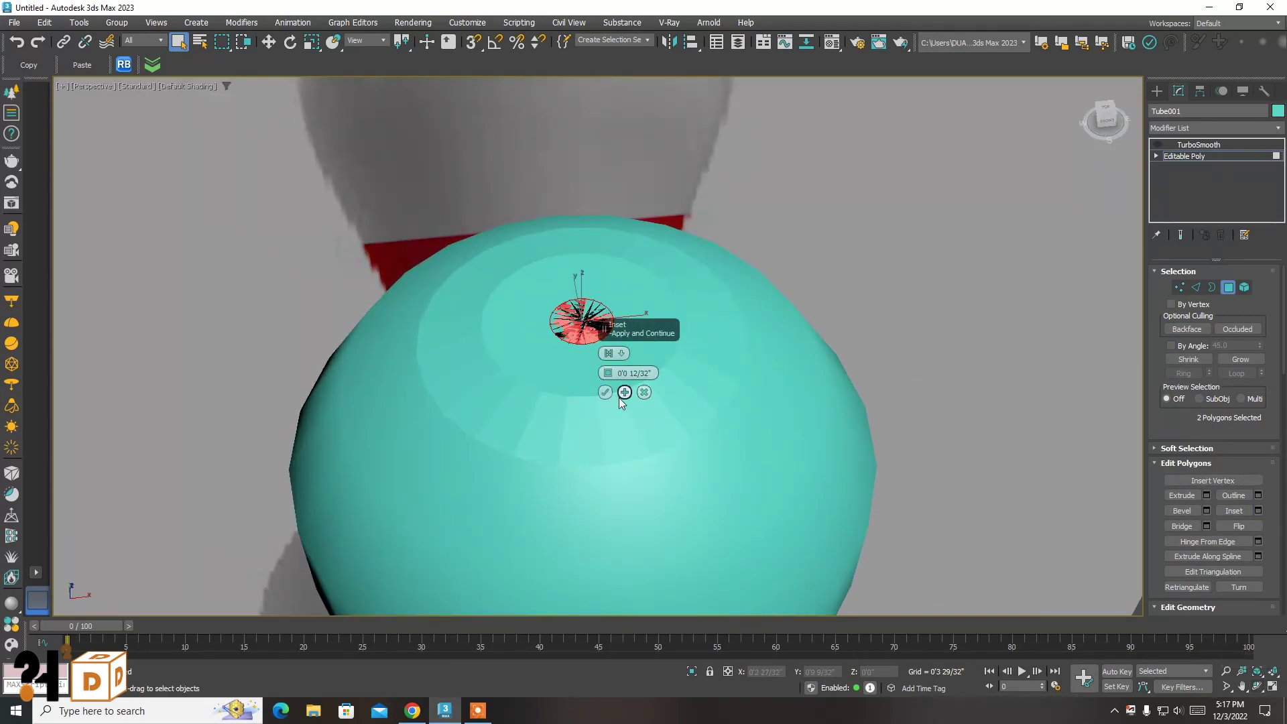
{"action": "left_click", "coordinate": [641, 391]}
Select the cap polygon at the pin's base and inset it by 0'0 12/32"
{"action": "scroll", "coordinate": [640, 382], "scroll_direction": "down", "scroll_amount": 6}
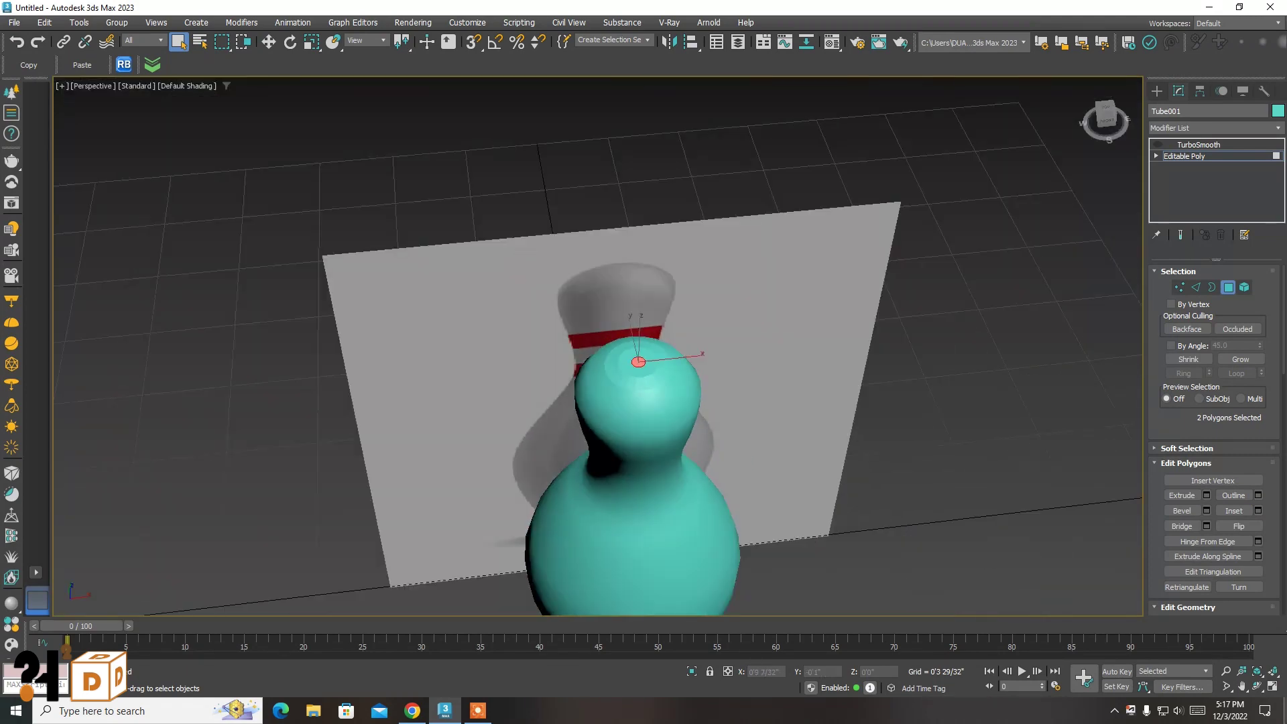
{"action": "left_click", "coordinate": [1264, 693]}
{"action": "left_click_drag", "start_coordinate": [647, 289], "coordinate": [642, 470]}
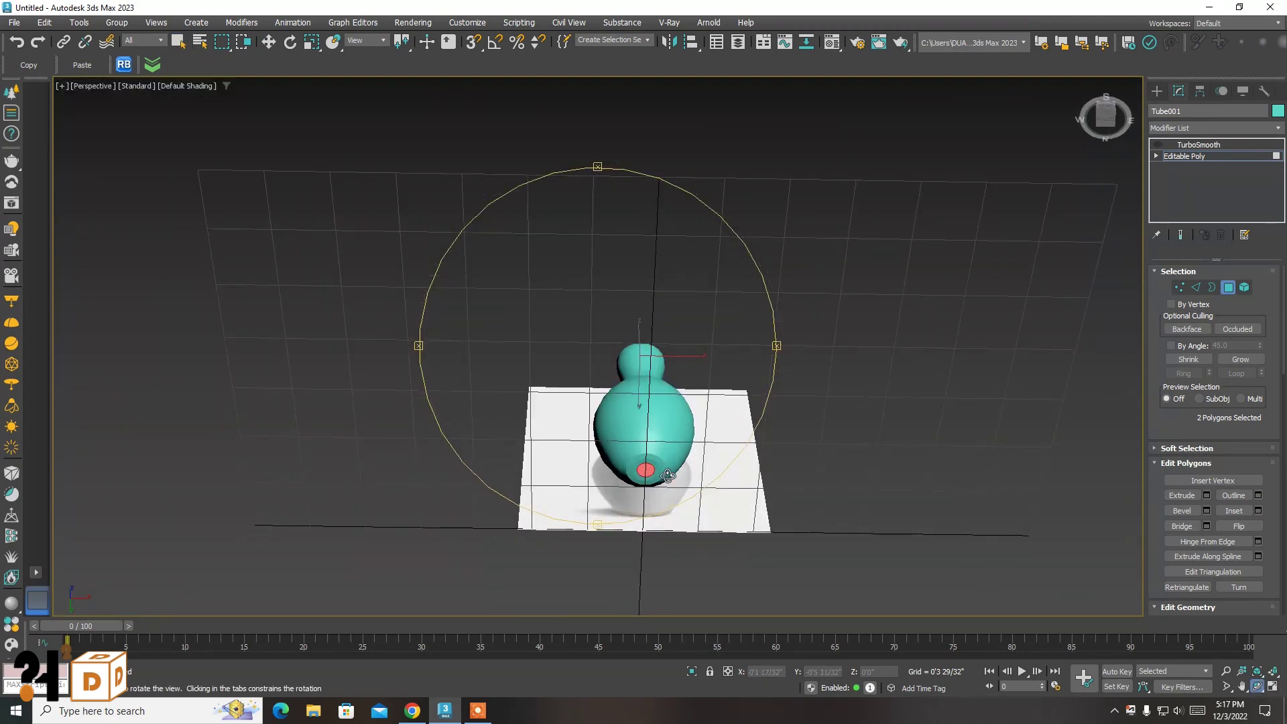
{"action": "scroll", "coordinate": [643, 467], "scroll_direction": "up", "scroll_amount": 5}
{"action": "right_click", "coordinate": [642, 467]}
{"action": "left_click", "coordinate": [667, 462]}
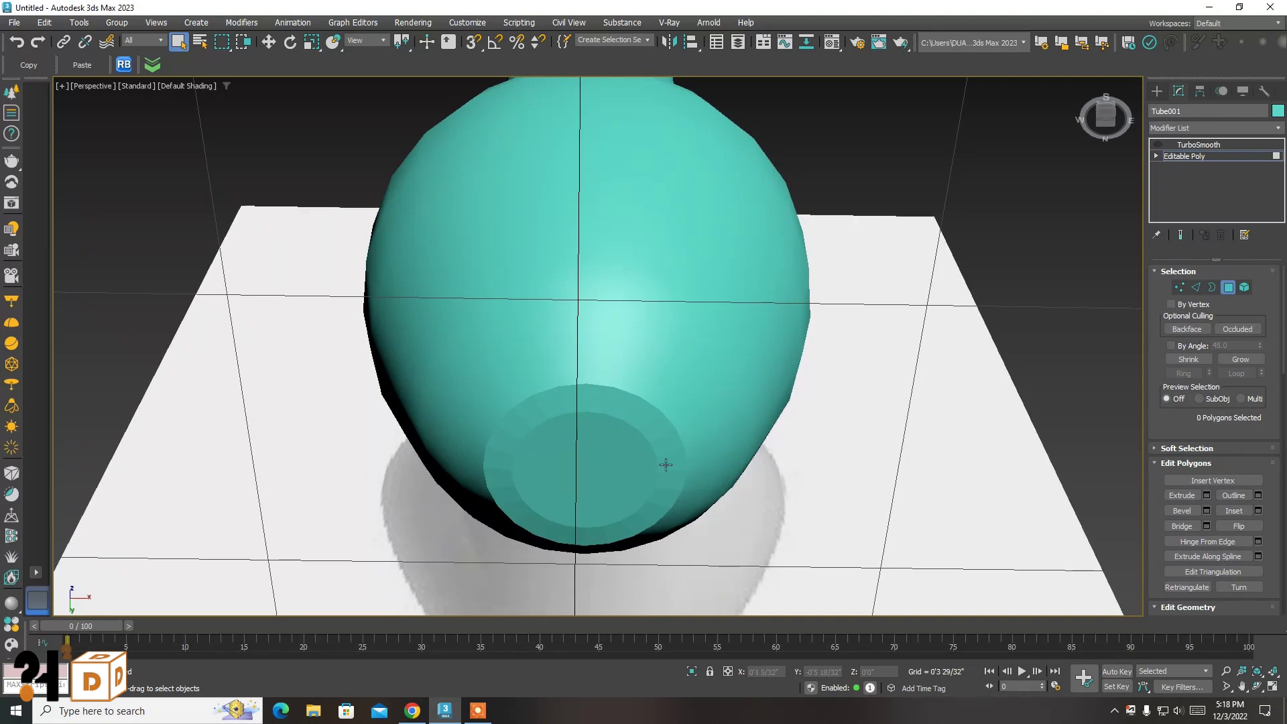
{"action": "left_click", "coordinate": [598, 460]}
{"action": "left_click", "coordinate": [1259, 511]}
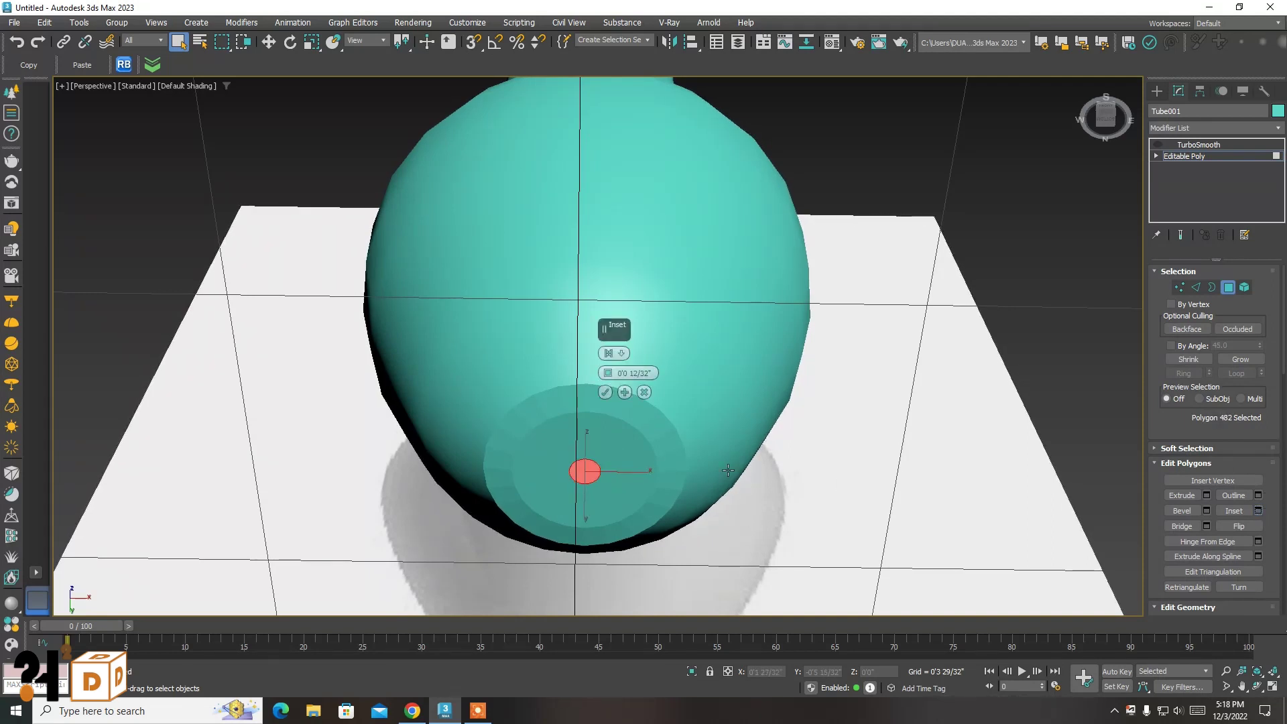
{"action": "left_click", "coordinate": [605, 393]}
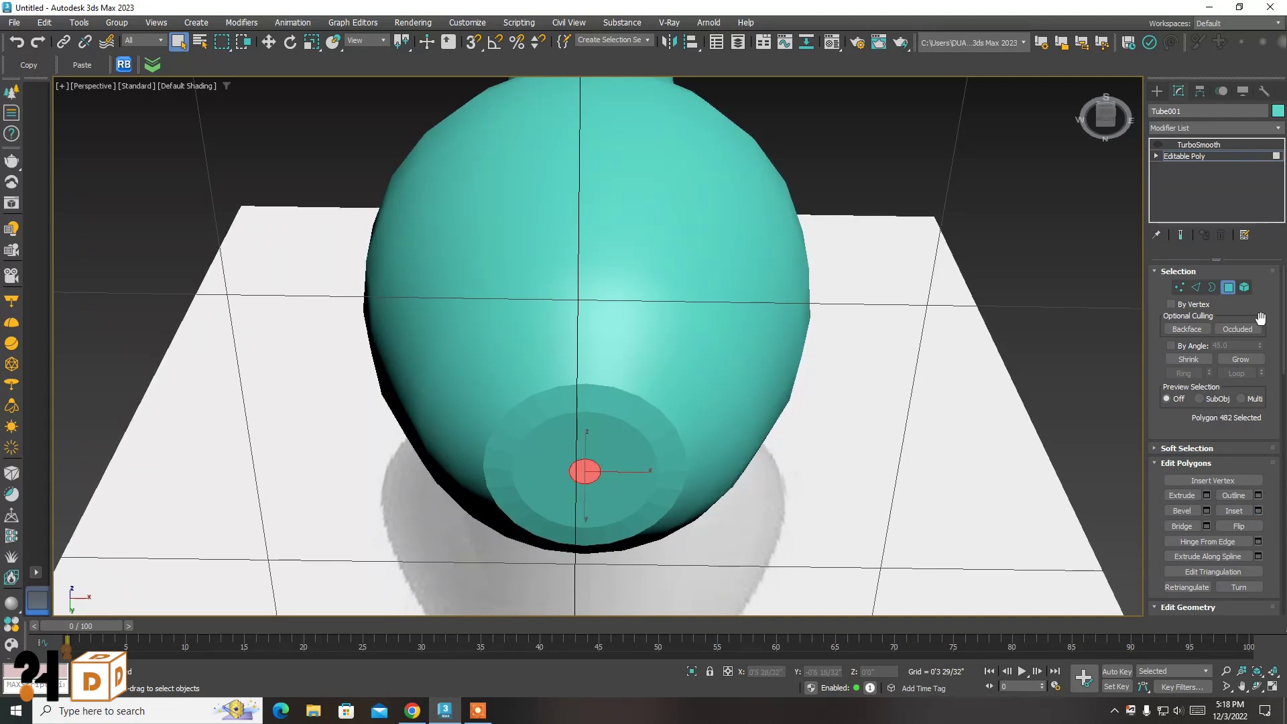
Return to TurboSmooth, deselect the pin and check the cleanly closed ends
{"action": "left_click", "coordinate": [1204, 146]}
{"action": "left_click", "coordinate": [1075, 272]}
{"action": "key", "text": "F4"}
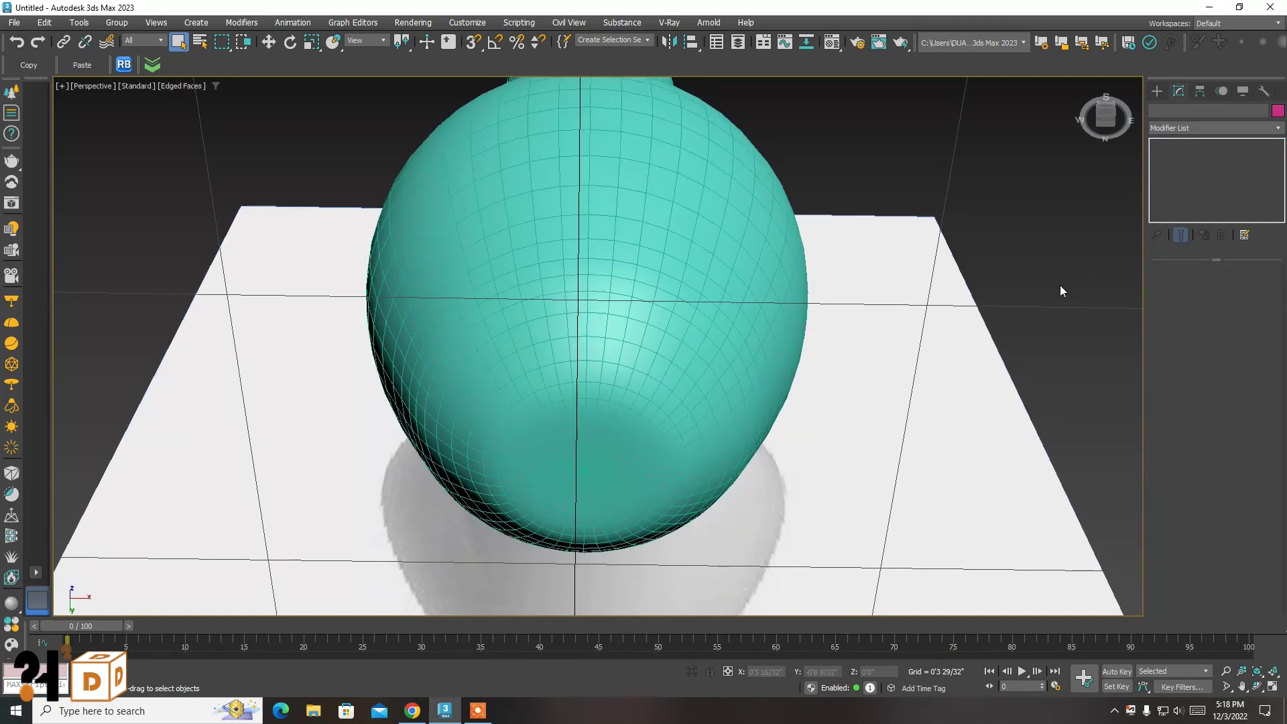
{"action": "key", "text": "F4"}
{"action": "key", "text": "ctrl+r"}
Orbit around the smoothed pin, toggling wire edges, to view it from the front
{"action": "scroll", "coordinate": [399, 419], "scroll_direction": "down", "scroll_amount": 5}
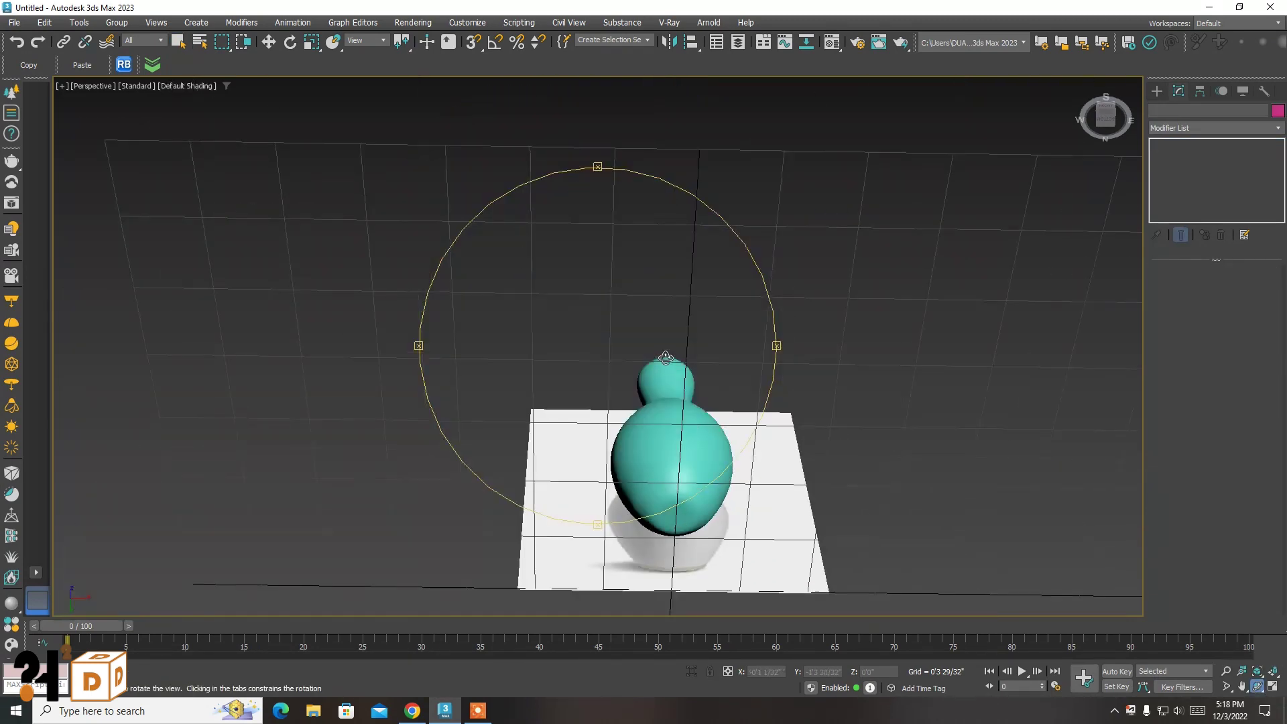
{"action": "left_click_drag", "start_coordinate": [398, 419], "coordinate": [663, 442]}
{"action": "scroll", "coordinate": [652, 304], "scroll_direction": "up", "scroll_amount": 5}
{"action": "key", "text": "F4"}
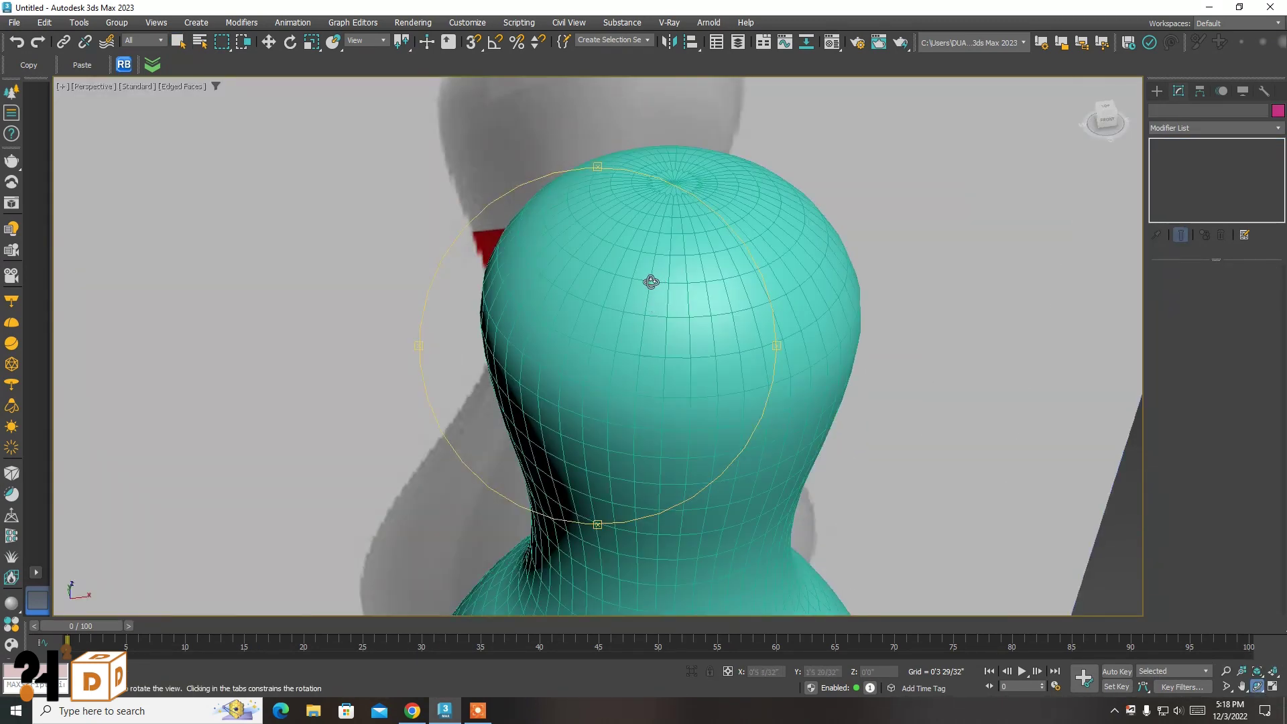
{"action": "key", "text": "F4"}
{"action": "scroll", "coordinate": [651, 281], "scroll_direction": "down", "scroll_amount": 5}
{"action": "left_click_drag", "start_coordinate": [661, 282], "coordinate": [646, 279]}
{"action": "scroll", "coordinate": [647, 278], "scroll_direction": "down", "scroll_amount": 2}
{"action": "key", "text": "Escape"}
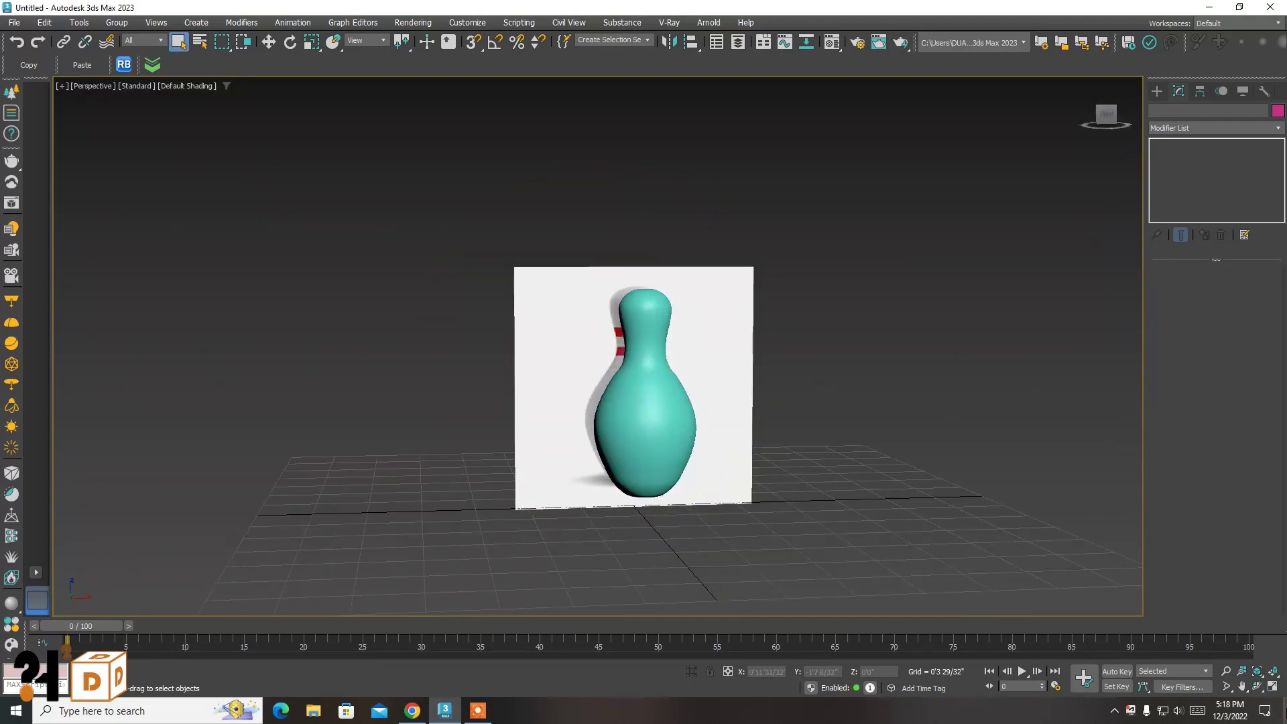
Maximize the Front viewport and move the teal pin right beside the reference image
{"action": "key", "text": "alt+w"}
{"action": "left_click", "coordinate": [661, 121]}
{"action": "left_click", "coordinate": [1273, 686]}
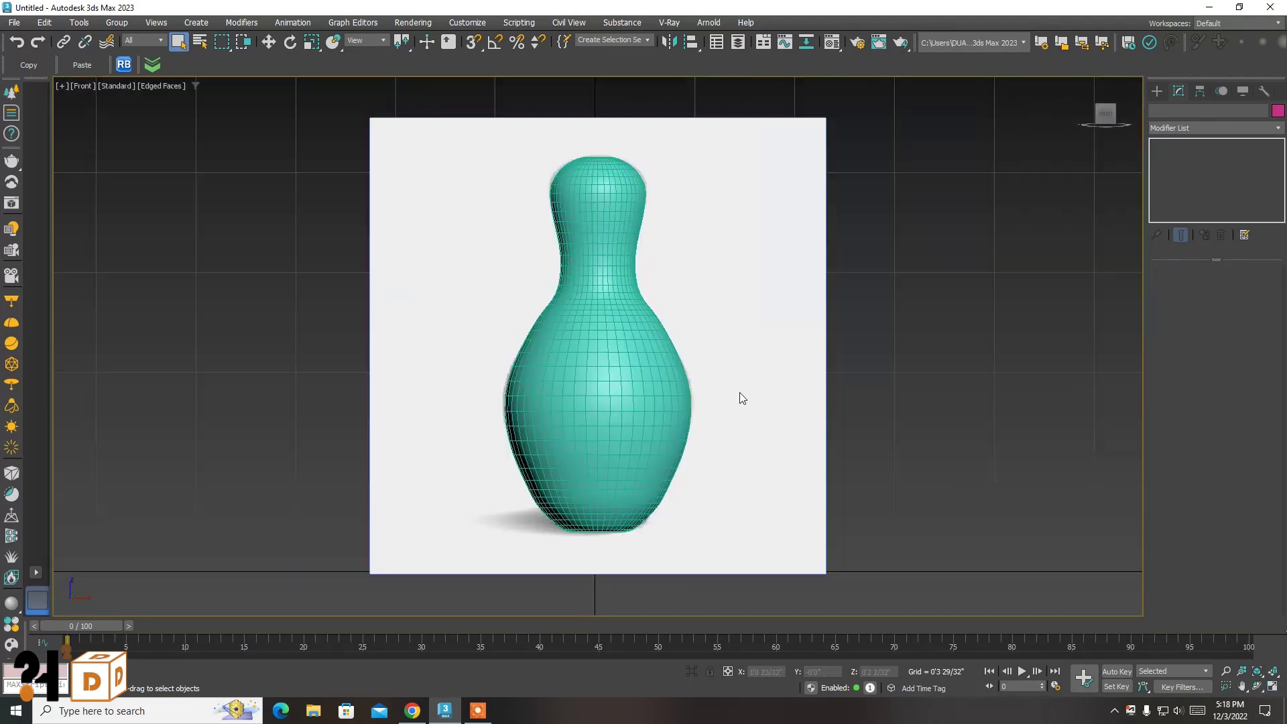
{"action": "left_click", "coordinate": [600, 316]}
{"action": "key", "text": "w"}
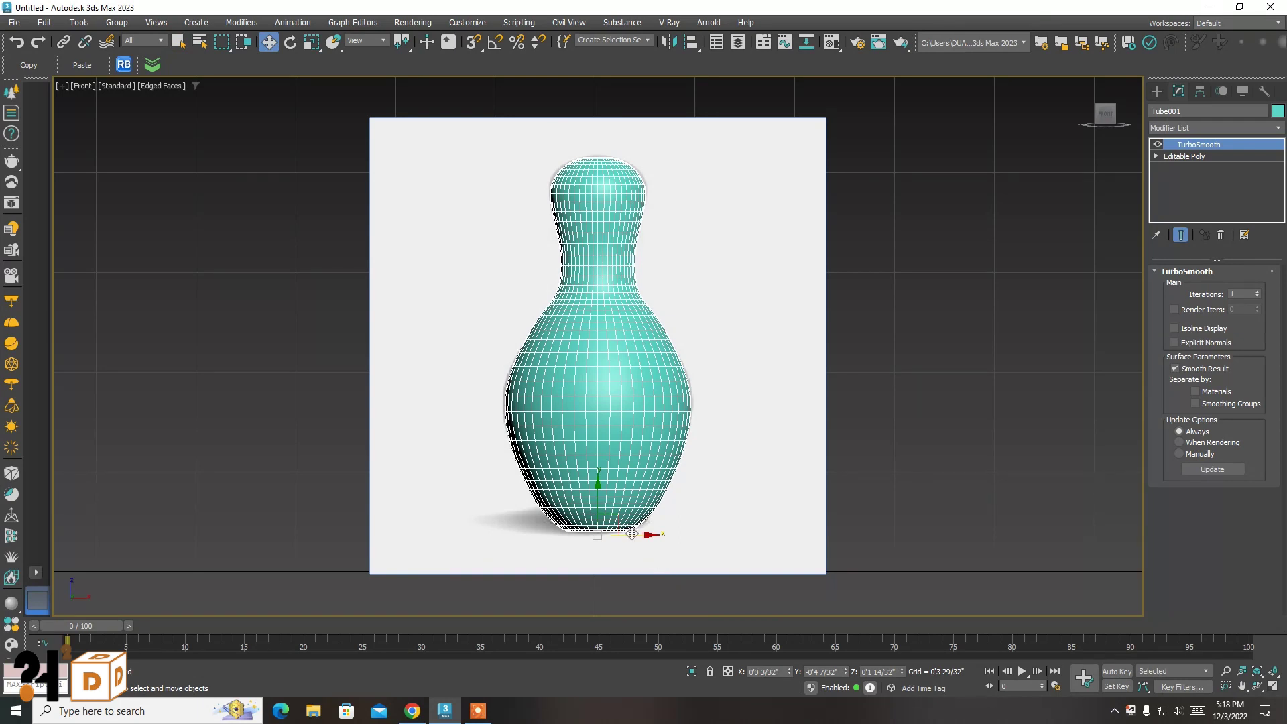
{"action": "left_click_drag", "start_coordinate": [632, 534], "coordinate": [860, 506]}
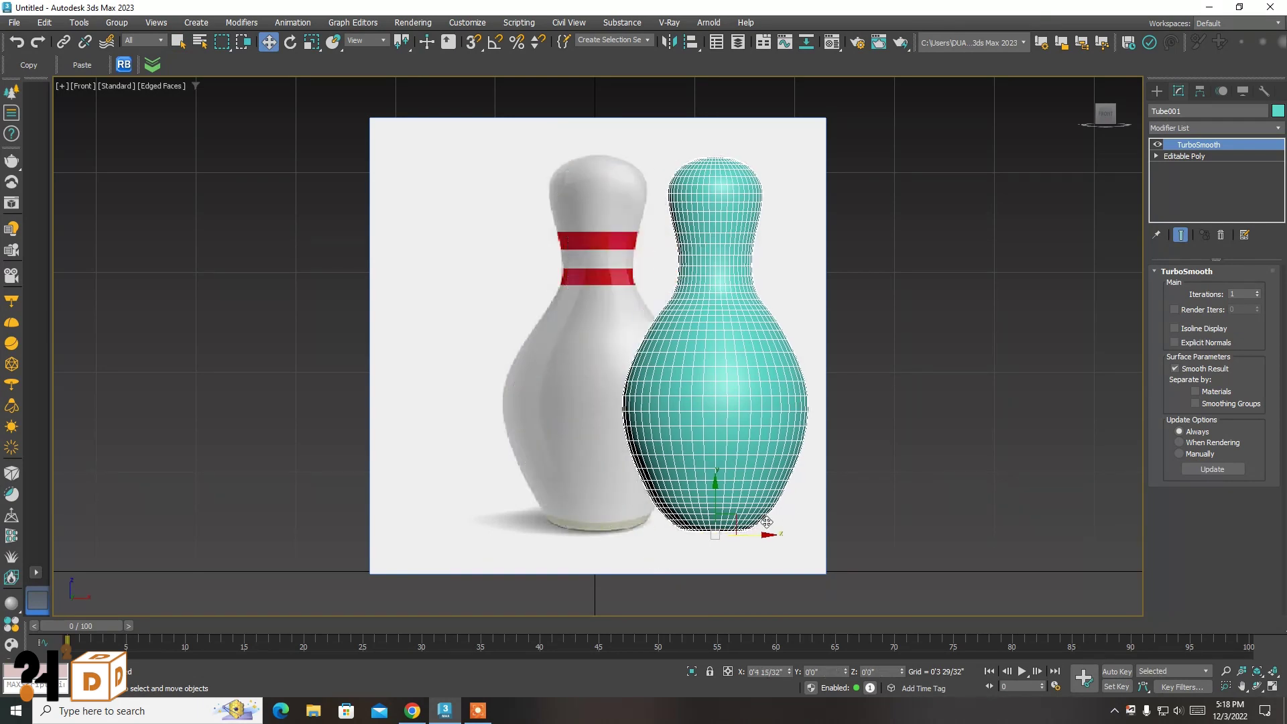
{"action": "left_click", "coordinate": [909, 273]}
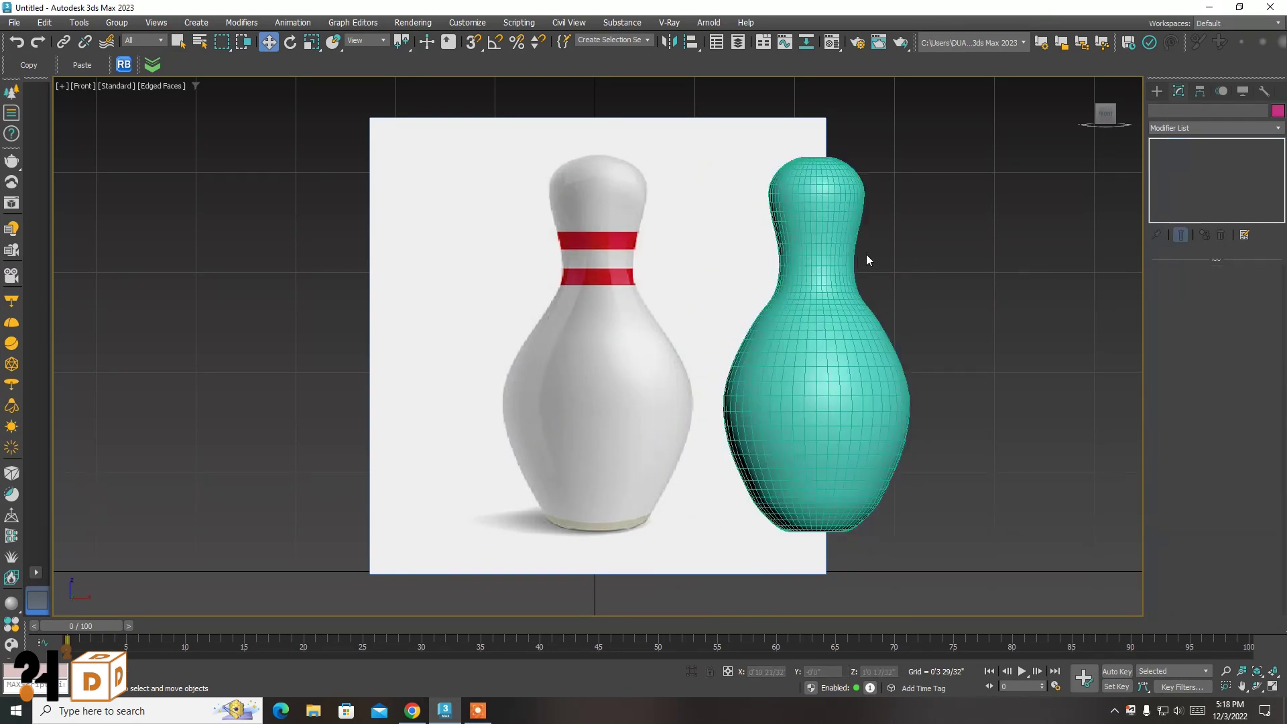
{"action": "left_click", "coordinate": [176, 43]}
{"action": "middle_click_drag", "start_coordinate": [640, 244], "coordinate": [458, 244]}
Reselect the pin and open its Editable Poly at vertex level
{"action": "left_click", "coordinate": [669, 204]}
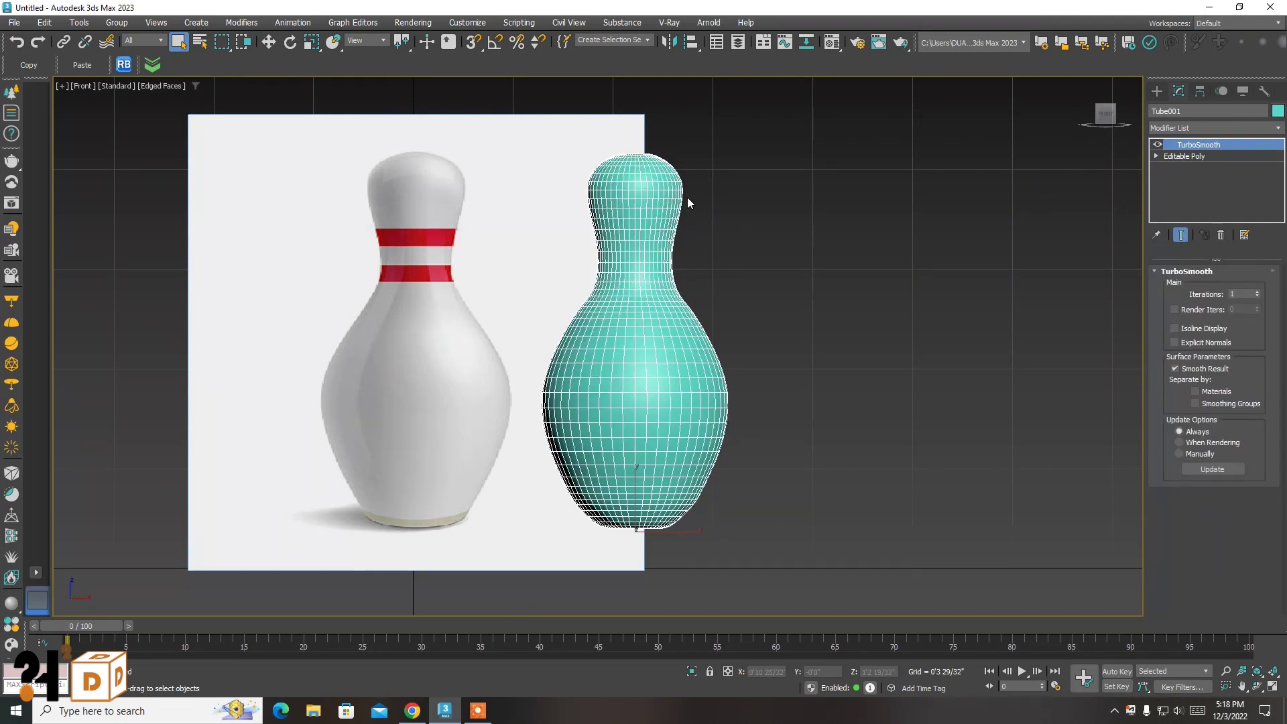
{"action": "left_click", "coordinate": [1180, 155]}
{"action": "left_click", "coordinate": [1186, 144]}
{"action": "right_click", "coordinate": [693, 218]}
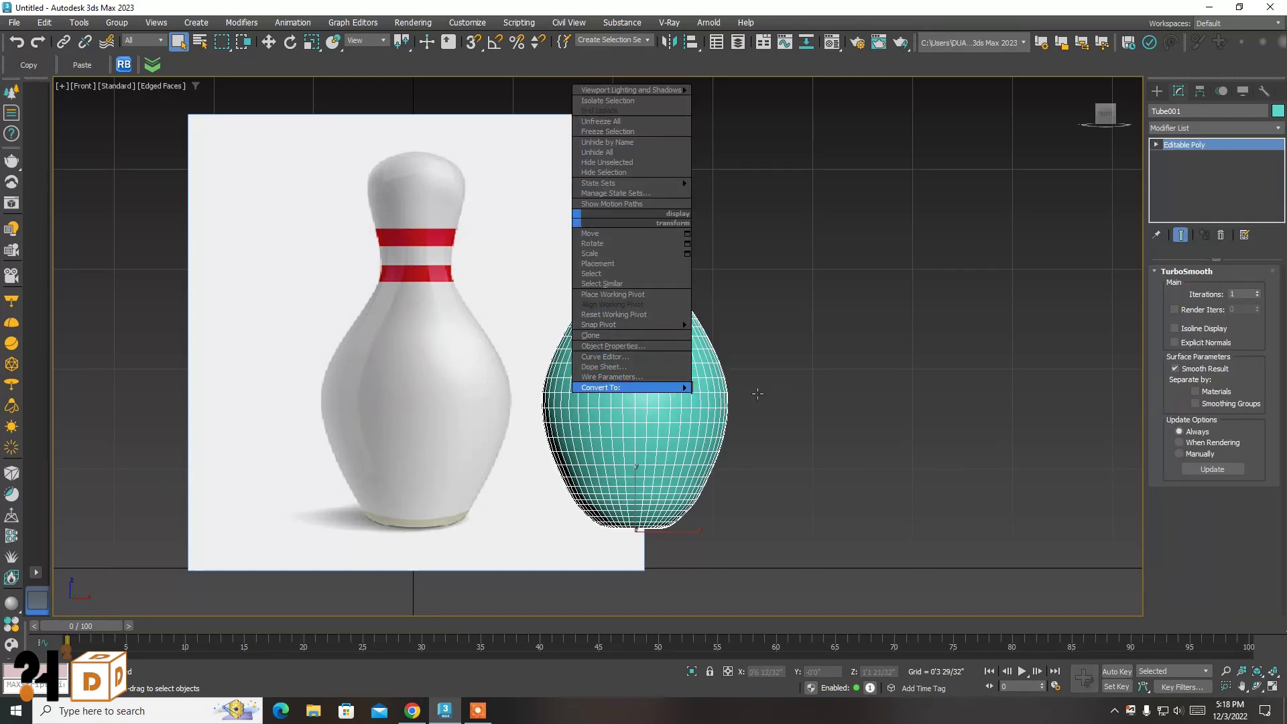
{"action": "left_click", "coordinate": [738, 396]}
{"action": "left_click", "coordinate": [972, 245]}
{"action": "key", "text": "F4"}
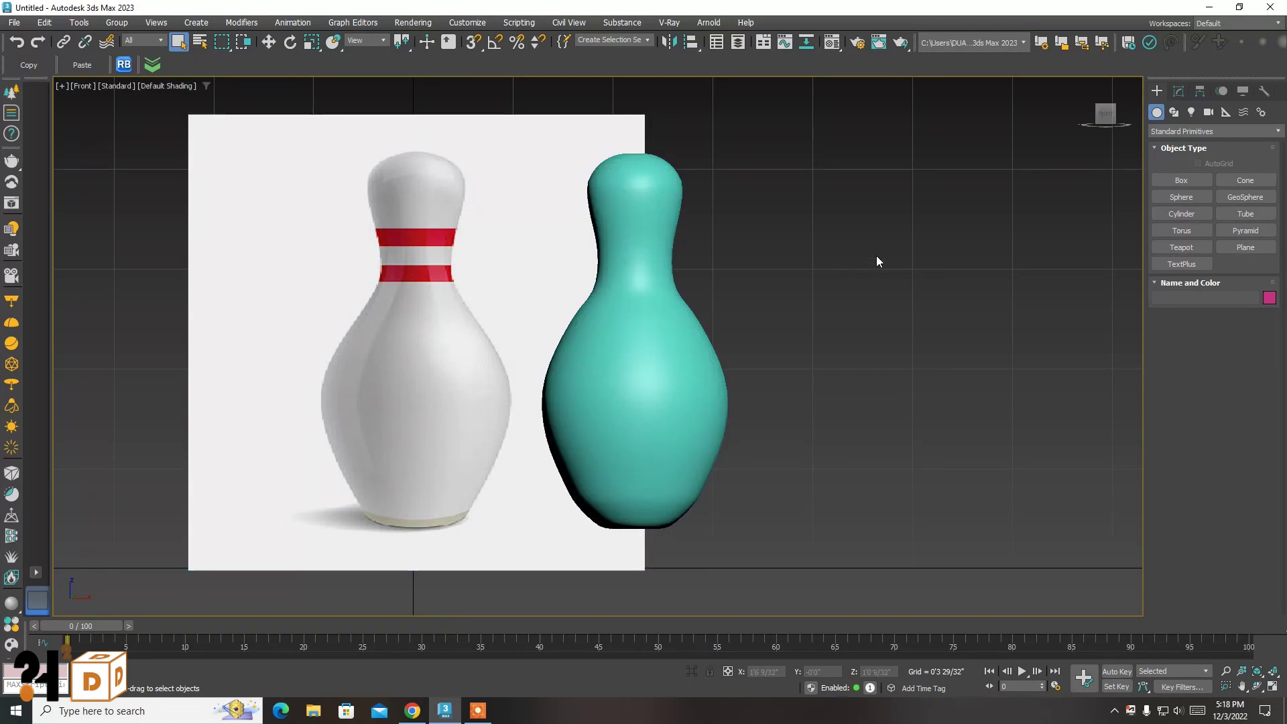
{"action": "key", "text": "ctrl+z"}
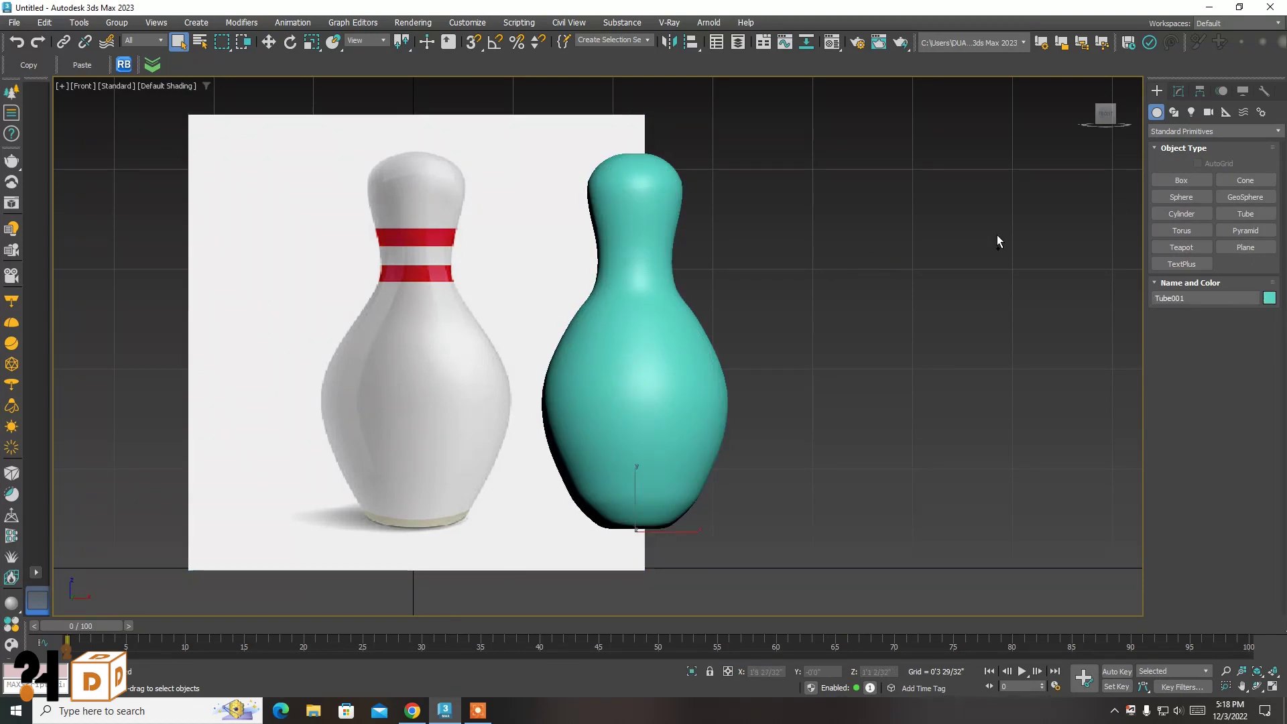
{"action": "left_click", "coordinate": [1177, 93]}
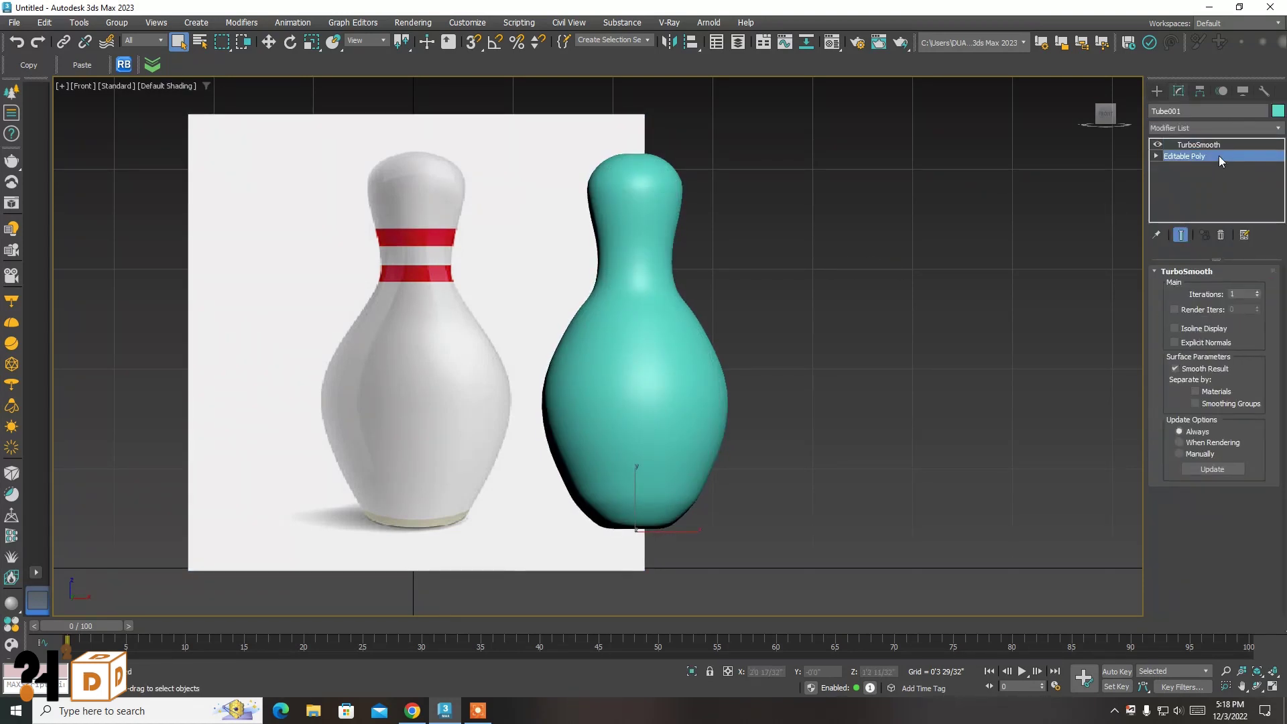
{"action": "left_click", "coordinate": [1219, 155]}
{"action": "left_click", "coordinate": [1181, 287]}
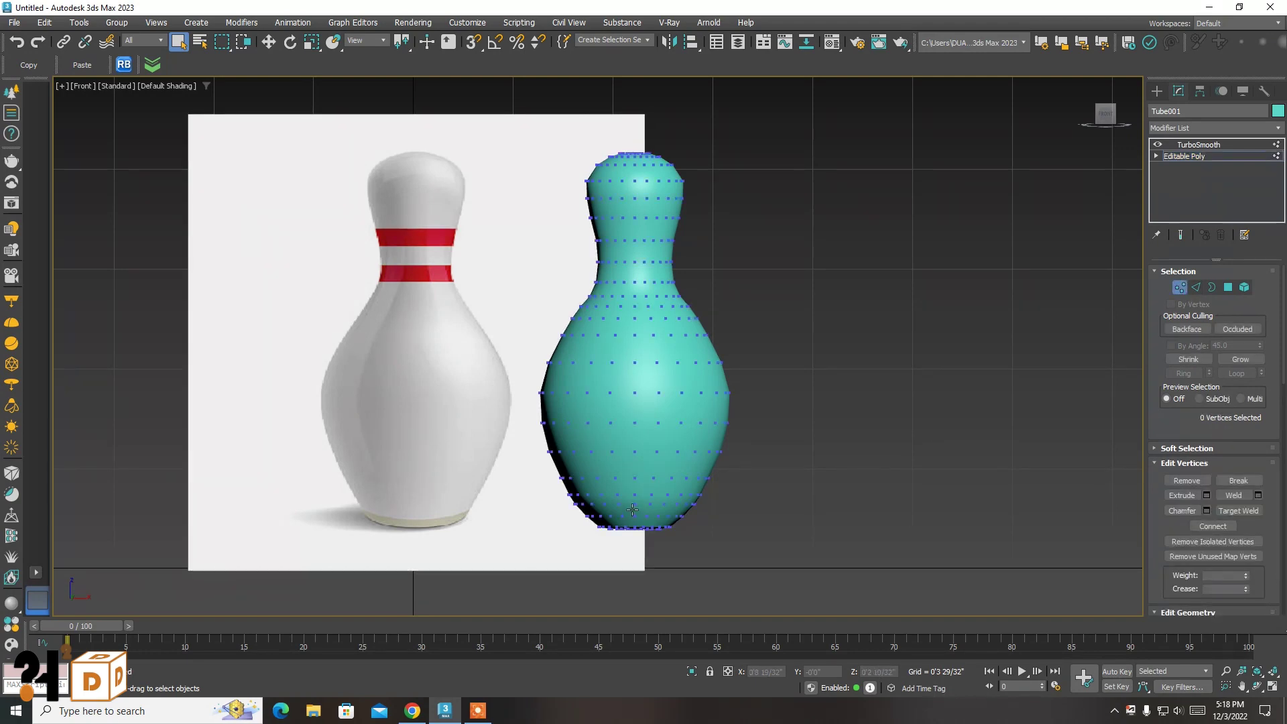
Select the pin's bottom vertex row and scale it inward to about 97%
{"action": "key", "text": "F3"}
{"action": "key", "text": "F3"}
{"action": "scroll", "coordinate": [629, 513], "scroll_direction": "up", "scroll_amount": 3}
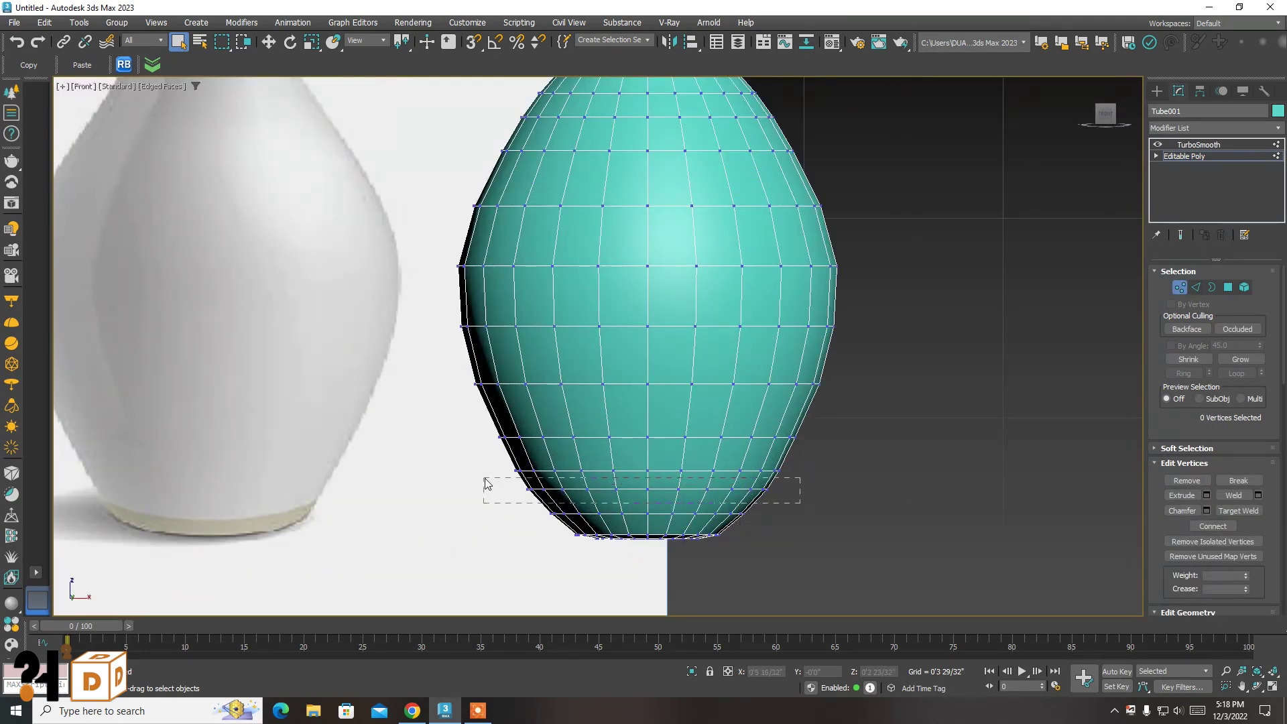
{"action": "left_click_drag", "start_coordinate": [798, 505], "coordinate": [484, 484]}
{"action": "scroll", "coordinate": [674, 499], "scroll_direction": "up", "scroll_amount": 3}
{"action": "key", "text": "F4"}
{"action": "scroll", "coordinate": [670, 477], "scroll_direction": "down", "scroll_amount": 5}
{"action": "key", "text": "r"}
{"action": "scroll", "coordinate": [670, 469], "scroll_direction": "up", "scroll_amount": 3}
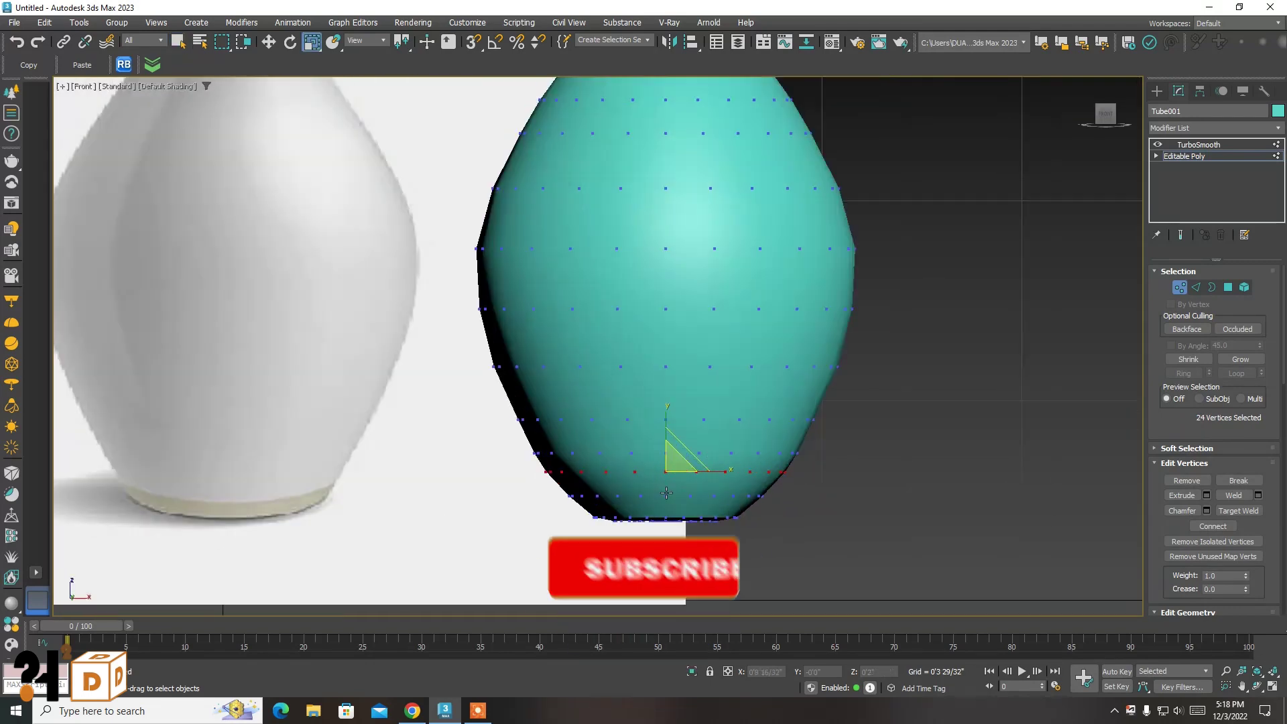
{"action": "scroll", "coordinate": [664, 456], "scroll_direction": "up", "scroll_amount": 3}
{"action": "key", "text": "F4"}
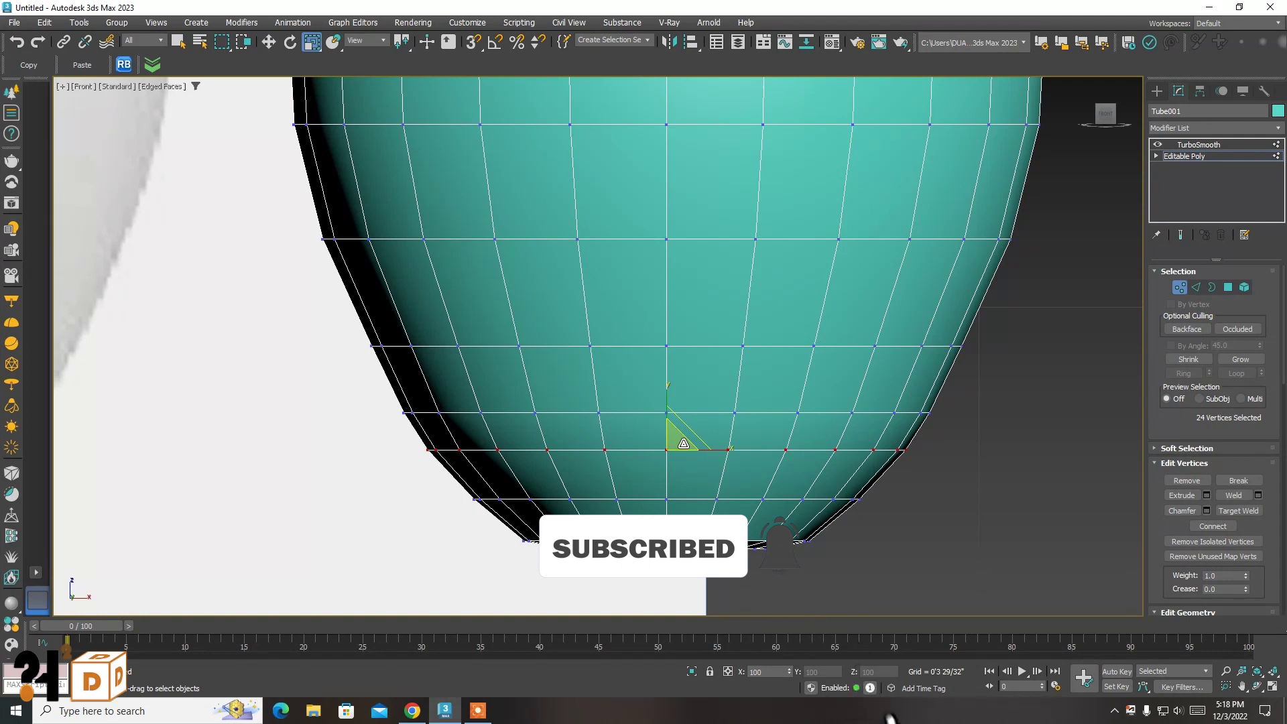
{"action": "left_click_drag", "start_coordinate": [684, 443], "coordinate": [685, 444]}
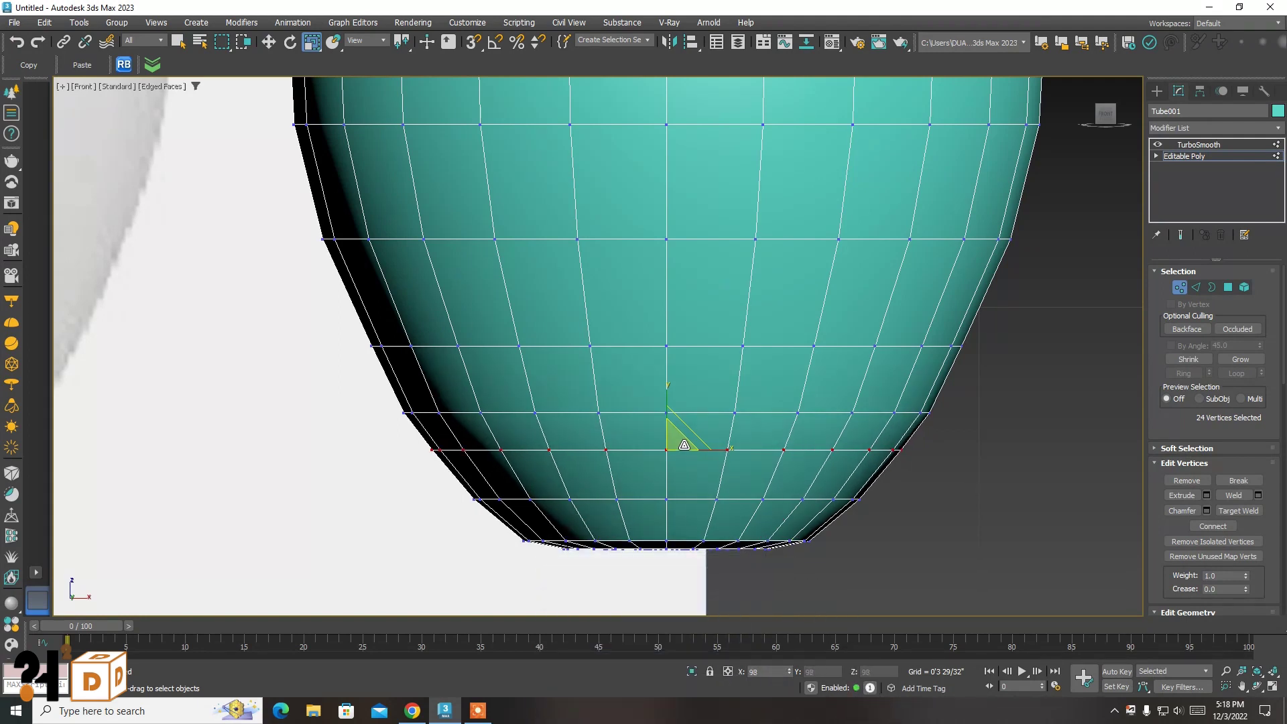
Pull the row above the base slightly inward and down, then return to TurboSmooth
{"action": "left_click_drag", "start_coordinate": [376, 422], "coordinate": [376, 421]}
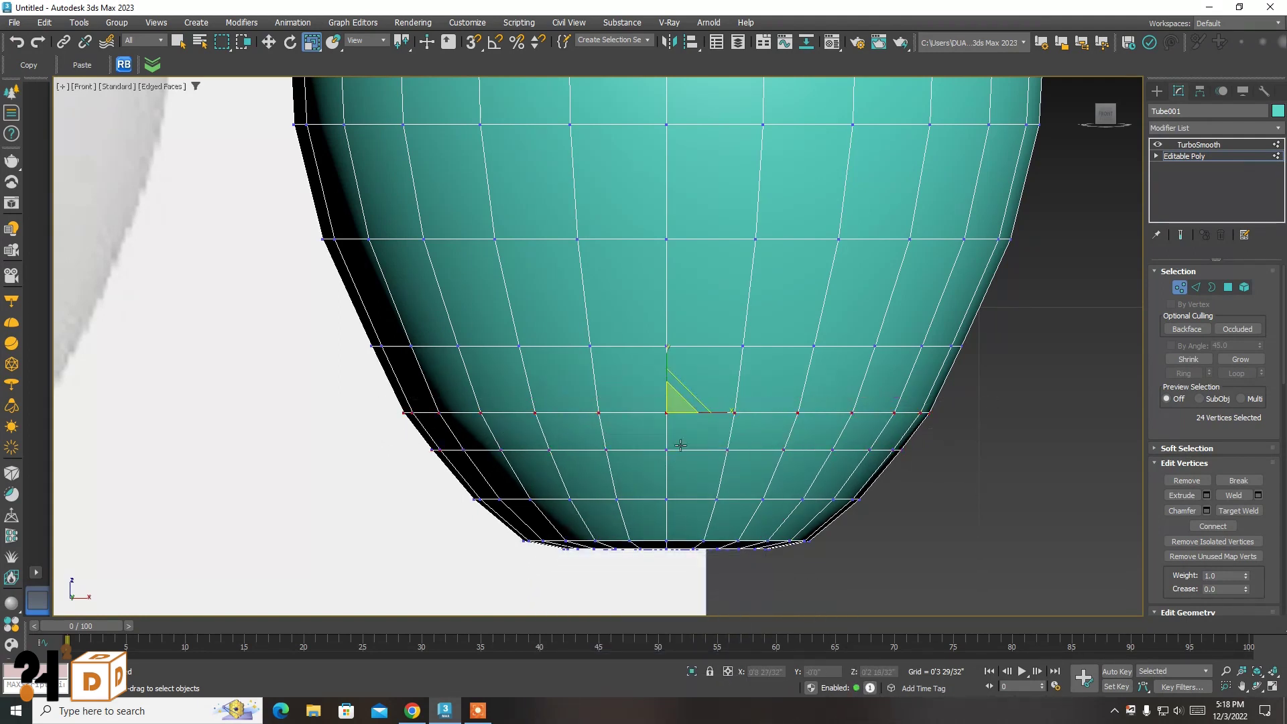
{"action": "left_click_drag", "start_coordinate": [671, 408], "coordinate": [675, 405]}
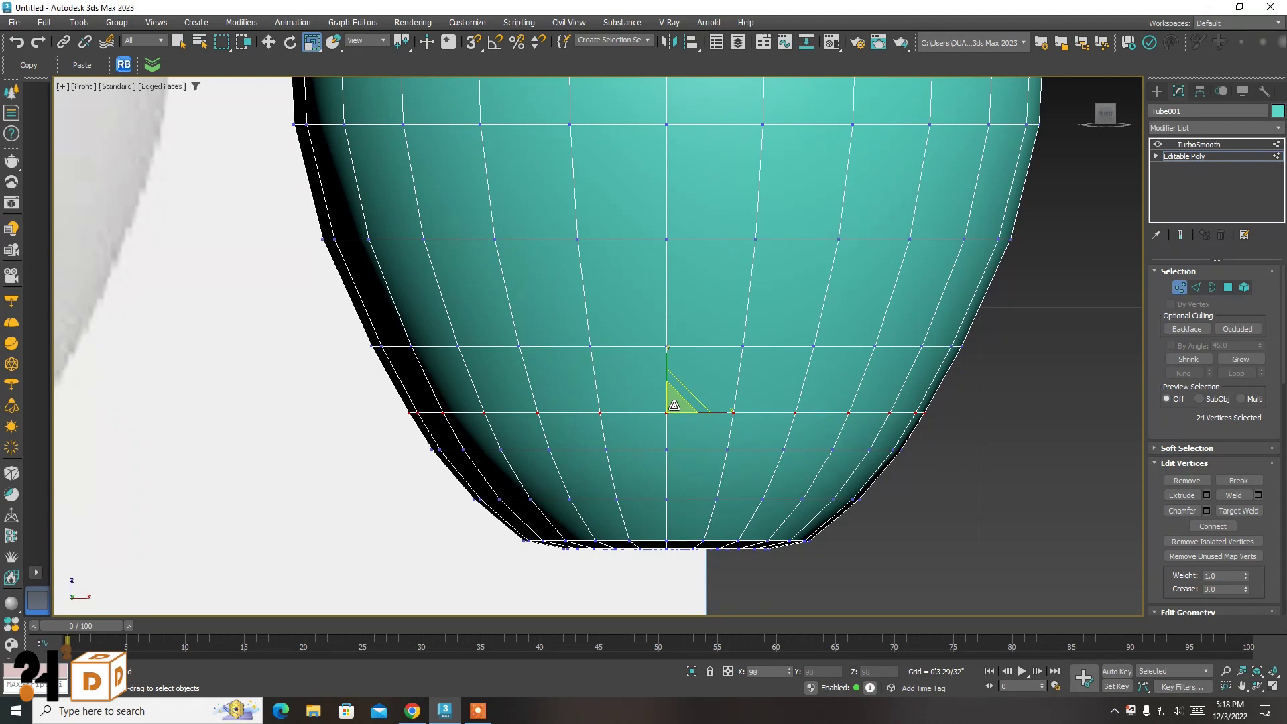
{"action": "key", "text": "w"}
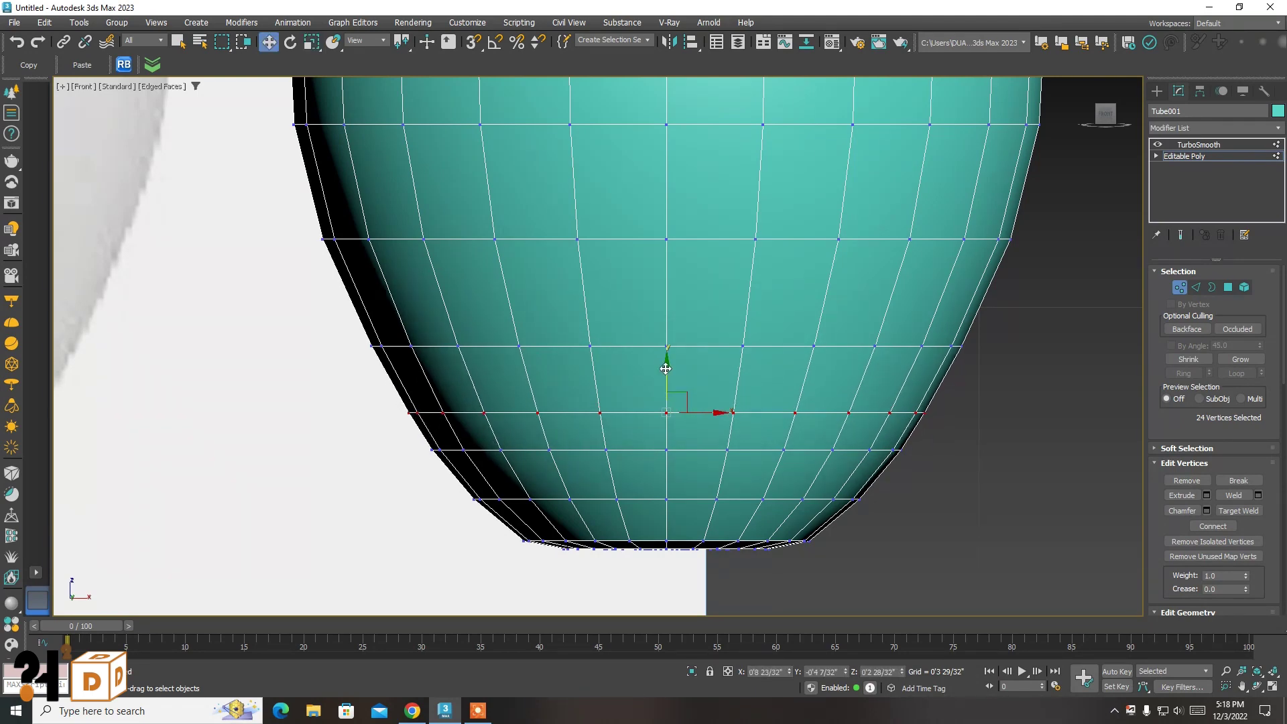
{"action": "left_click_drag", "start_coordinate": [664, 365], "coordinate": [665, 372]}
{"action": "scroll", "coordinate": [666, 373], "scroll_direction": "down", "scroll_amount": 3}
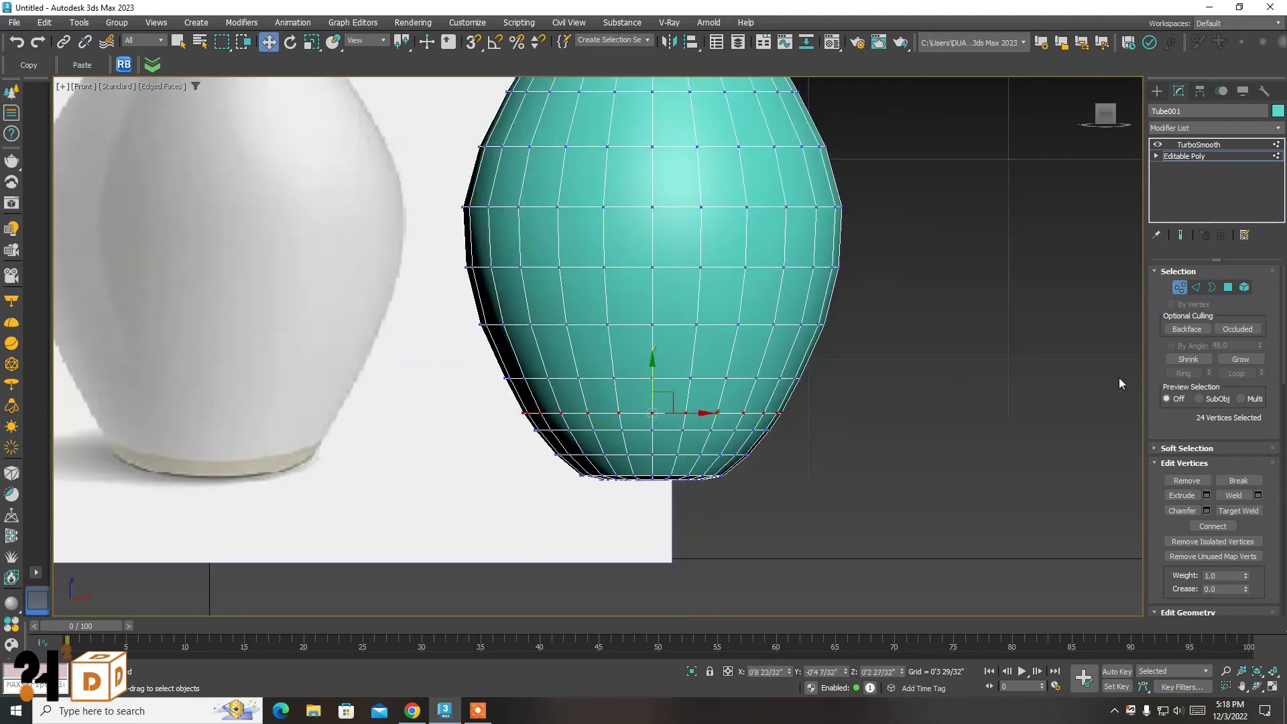
{"action": "left_click", "coordinate": [1184, 156]}
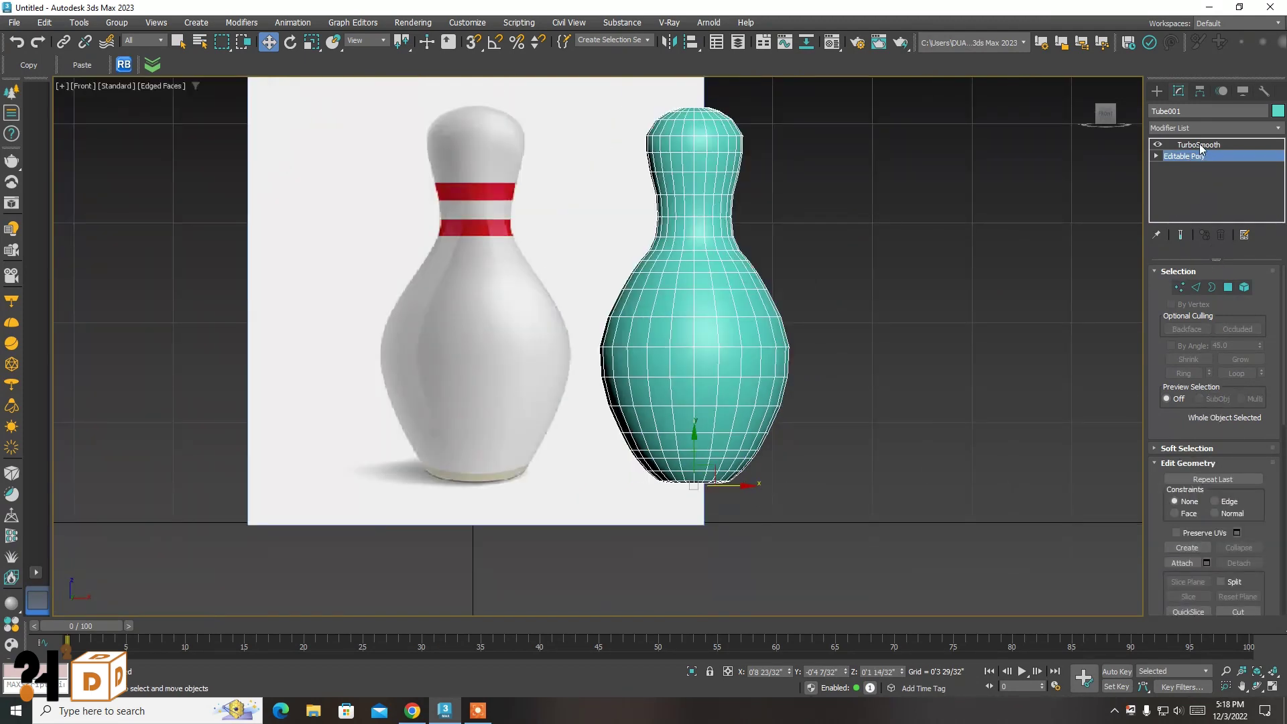
{"action": "left_click", "coordinate": [1199, 145]}
{"action": "left_click", "coordinate": [860, 339]}
{"action": "key", "text": "F4"}
{"action": "scroll", "coordinate": [718, 490], "scroll_direction": "down", "scroll_amount": 2}
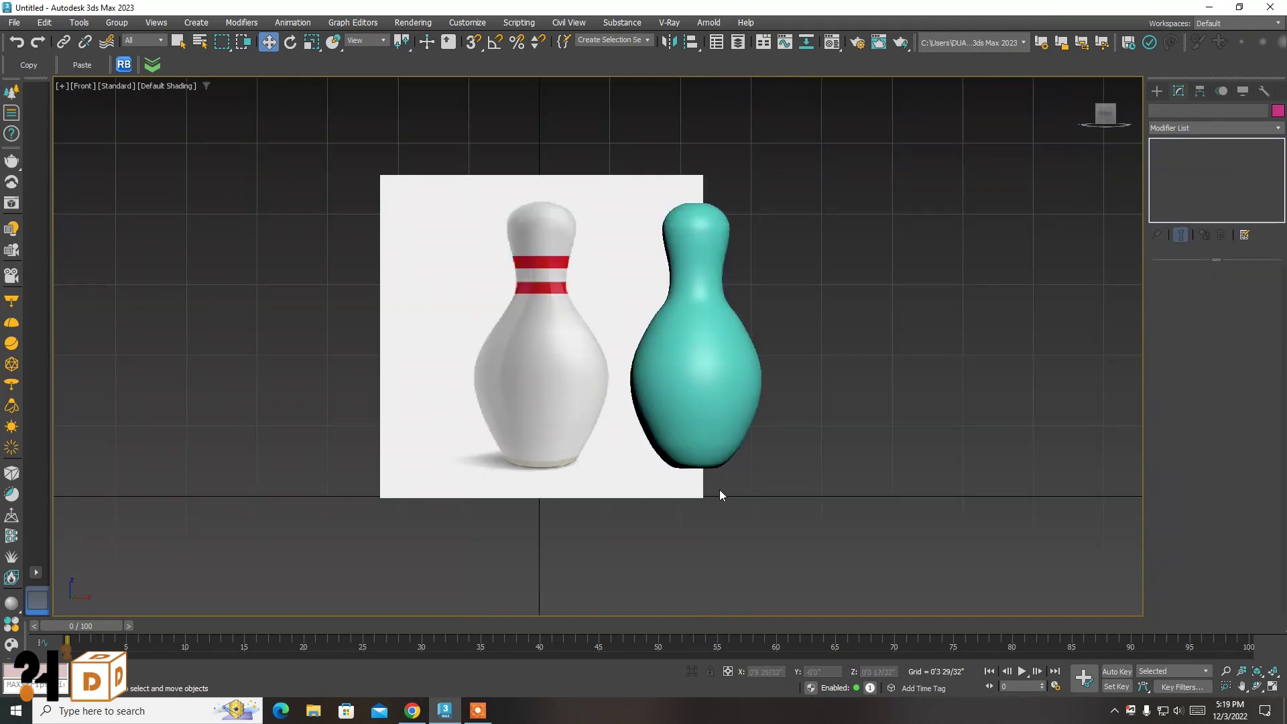
{"action": "scroll", "coordinate": [738, 516], "scroll_direction": "down", "scroll_amount": 2}
Assign the pin a new white-base-colour material from sample slot 2
{"action": "key", "text": "q"}
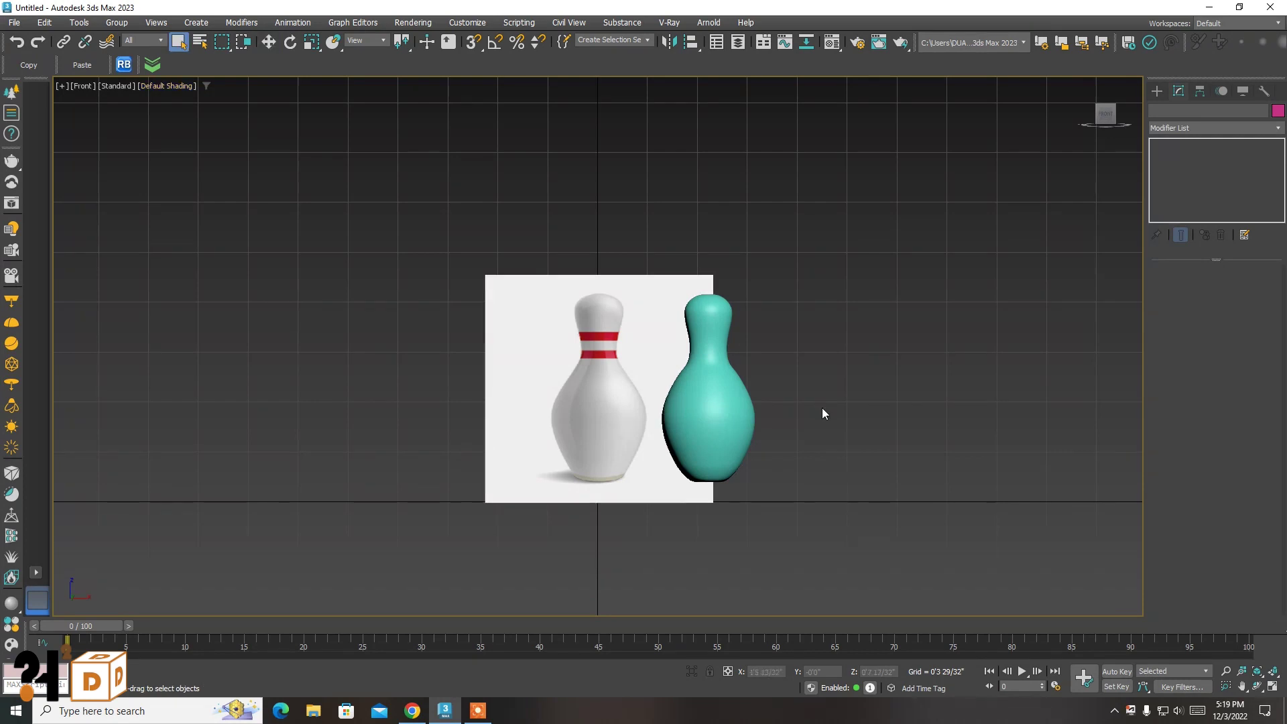
{"action": "key", "text": "m"}
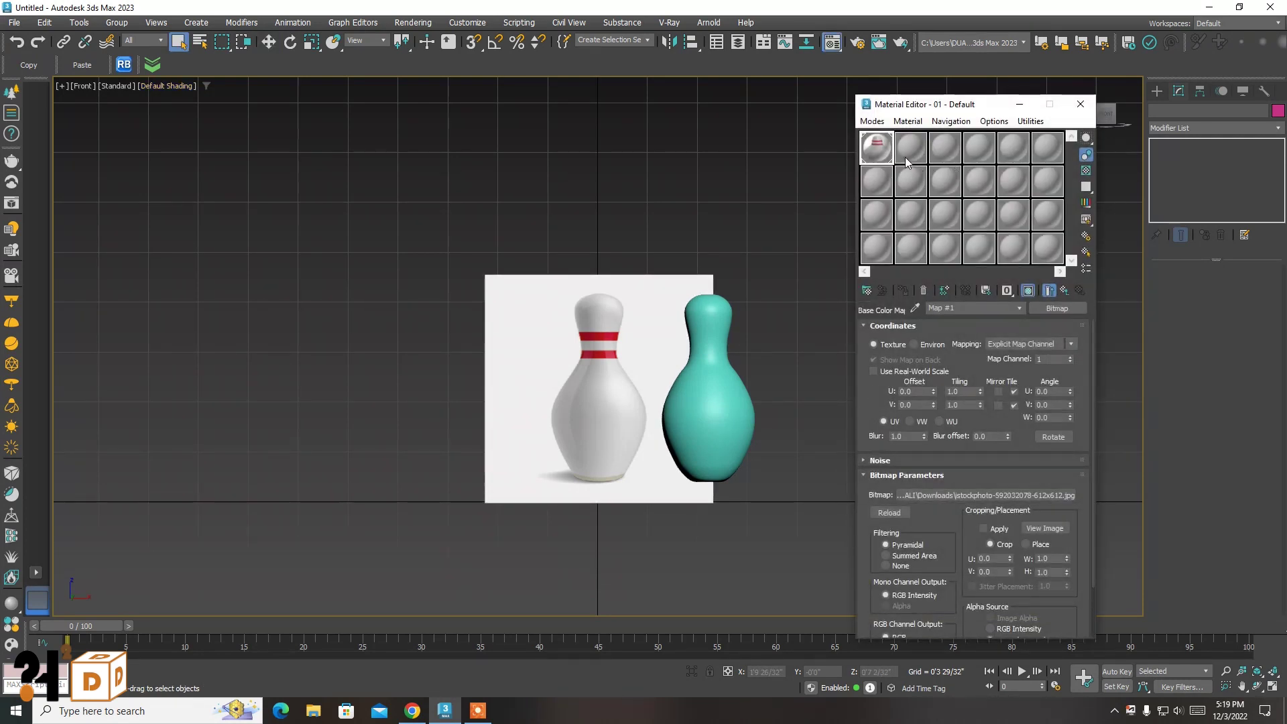
{"action": "left_click", "coordinate": [906, 163]}
{"action": "left_click", "coordinate": [939, 467]}
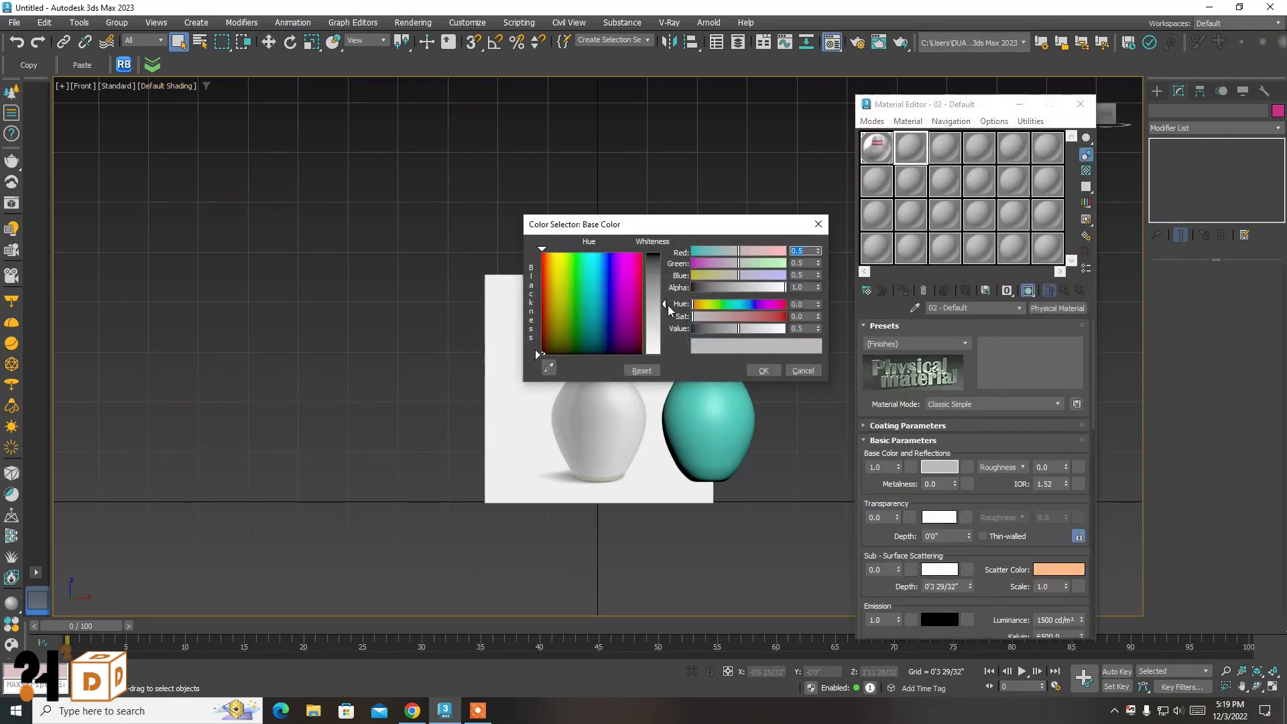
{"action": "left_click_drag", "start_coordinate": [668, 305], "coordinate": [668, 350]}
{"action": "left_click", "coordinate": [762, 370]}
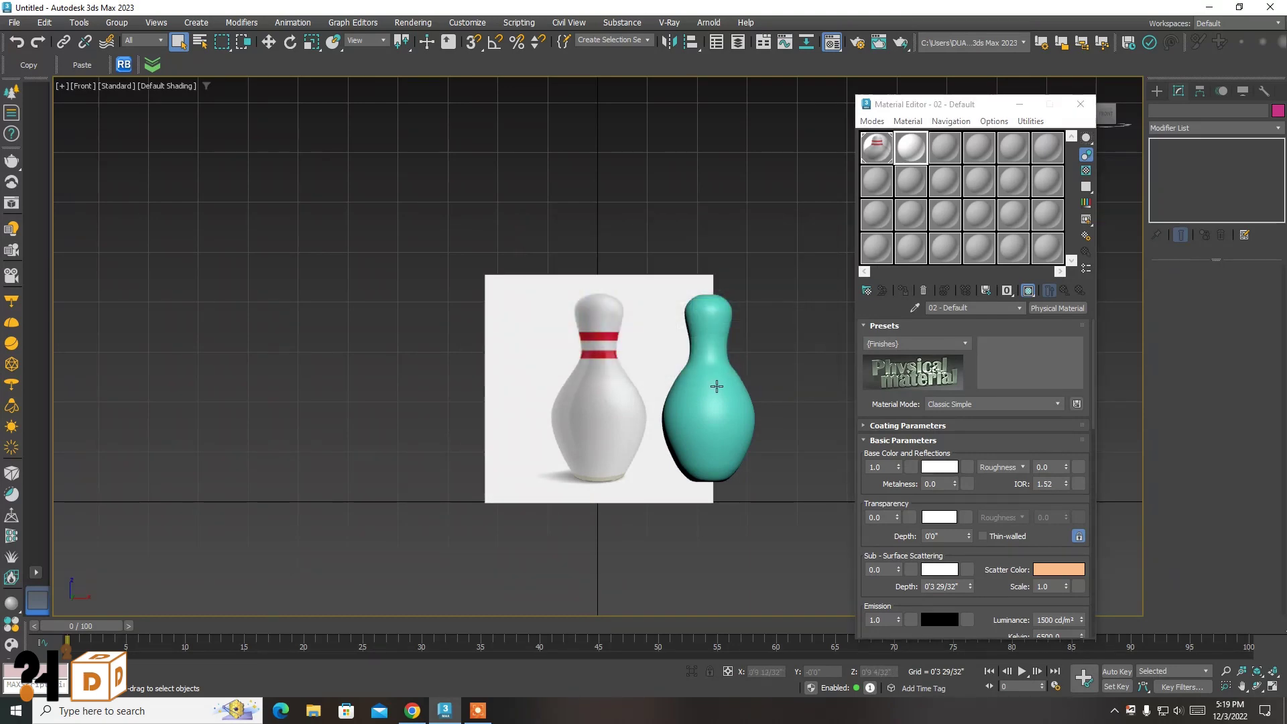
{"action": "left_click", "coordinate": [712, 400]}
{"action": "left_click", "coordinate": [902, 290]}
{"action": "left_click", "coordinate": [810, 275]}
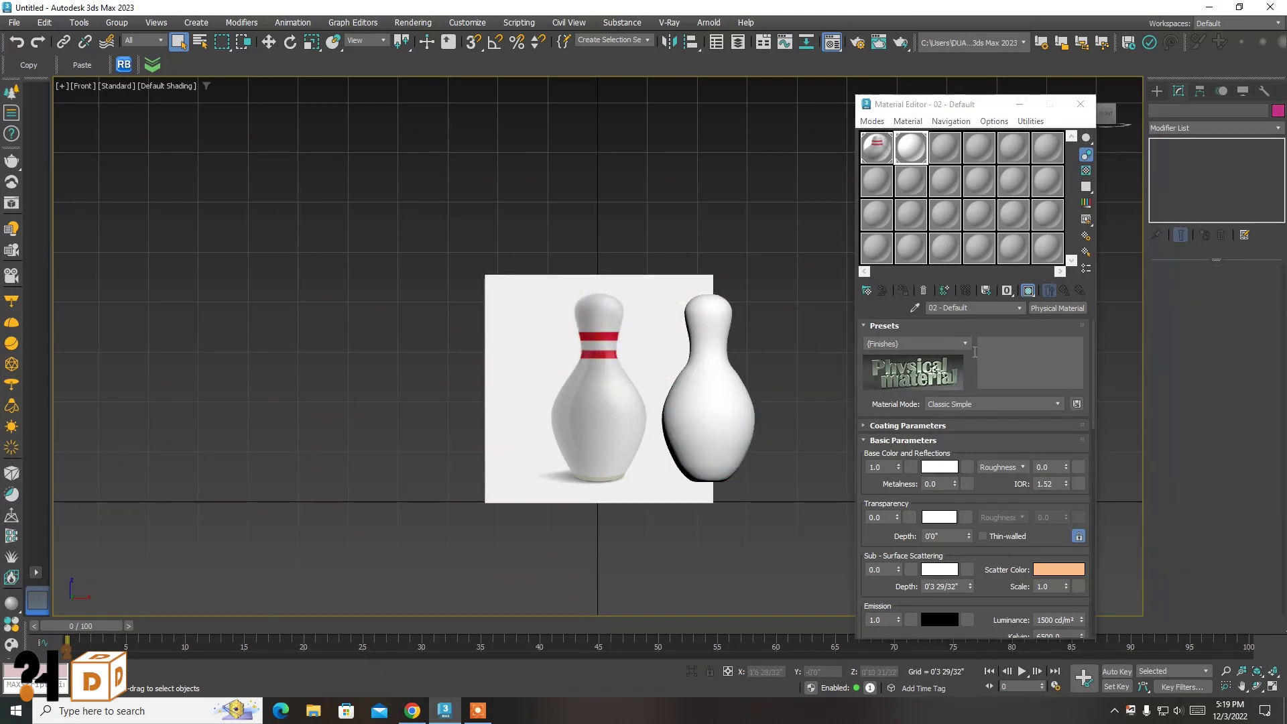
Orbit to inspect the white pin, return to the front view and reselect it
{"action": "left_click", "coordinate": [1257, 688]}
{"action": "left_click_drag", "start_coordinate": [644, 375], "coordinate": [668, 399]}
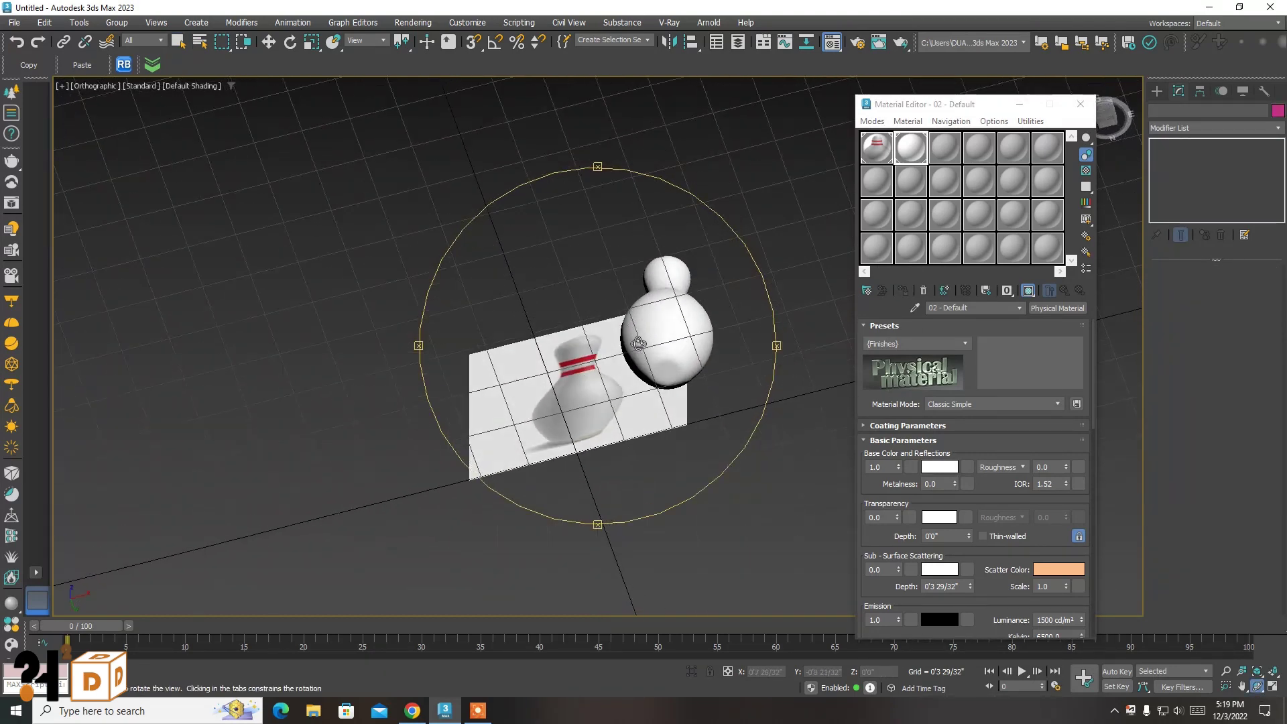
{"action": "key", "text": "f"}
{"action": "key", "text": "Escape"}
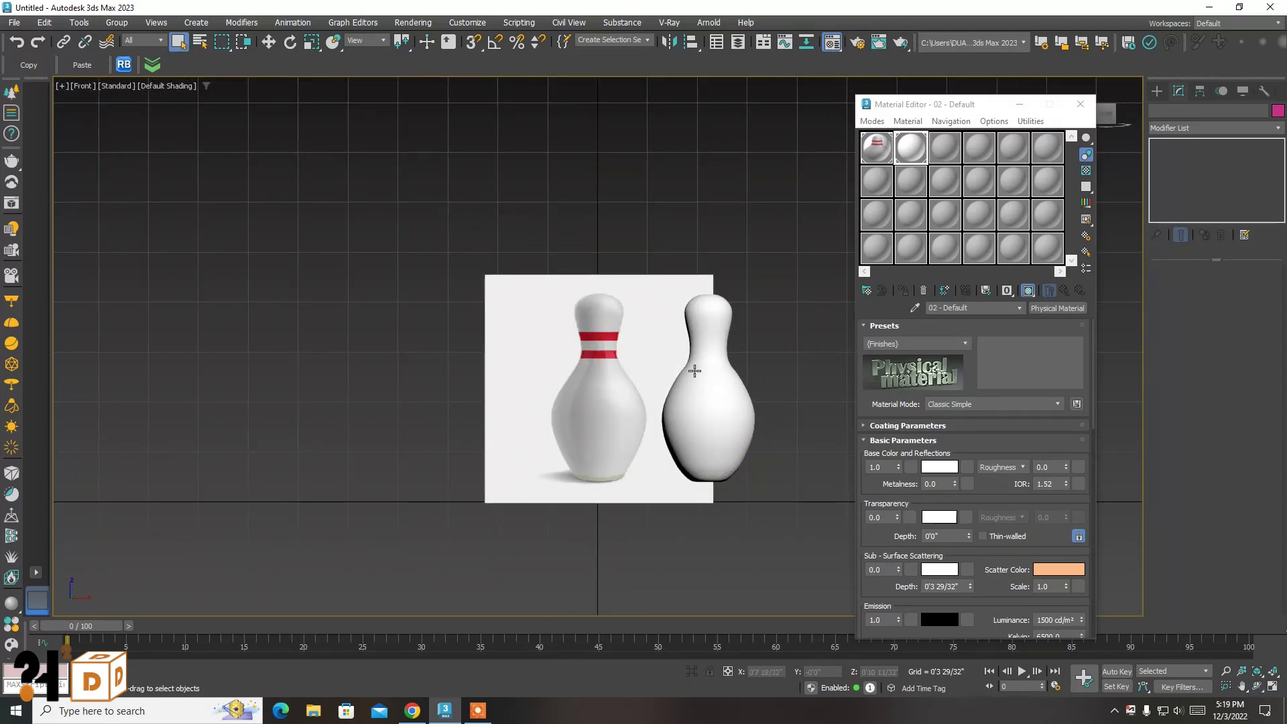
{"action": "left_click", "coordinate": [712, 436]}
{"action": "right_click", "coordinate": [718, 313]}
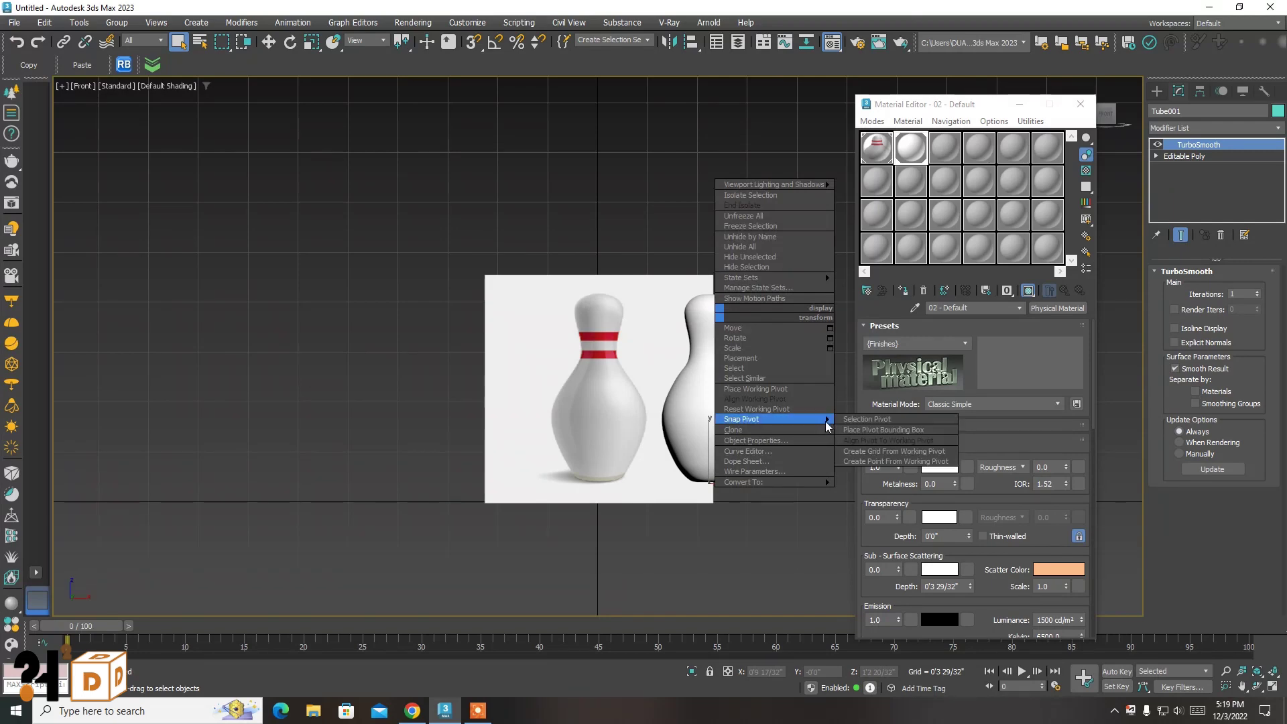
Convert the pin to Editable Poly and enter Polygon level
{"action": "left_click", "coordinate": [872, 488]}
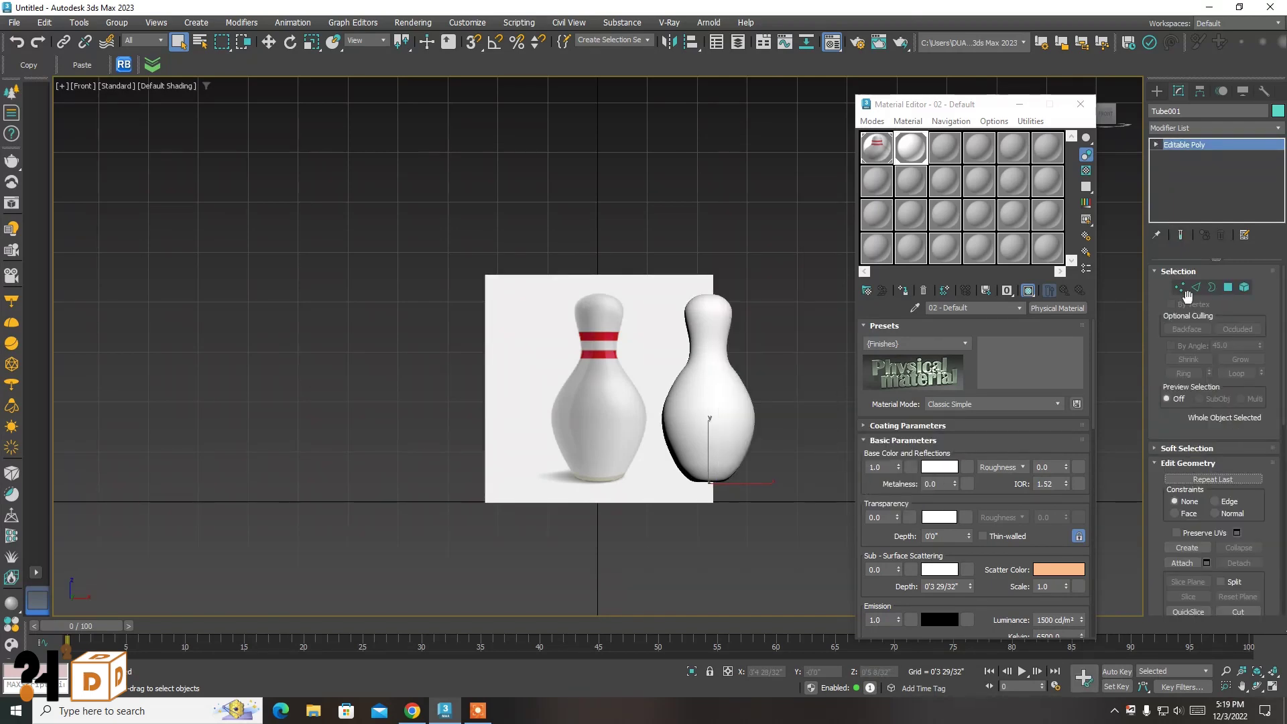
{"action": "left_click", "coordinate": [1227, 288]}
{"action": "scroll", "coordinate": [735, 331], "scroll_direction": "up", "scroll_amount": 2}
{"action": "scroll", "coordinate": [724, 338], "scroll_direction": "up", "scroll_amount": 2}
{"action": "key", "text": "F3"}
{"action": "key", "text": "F3"}
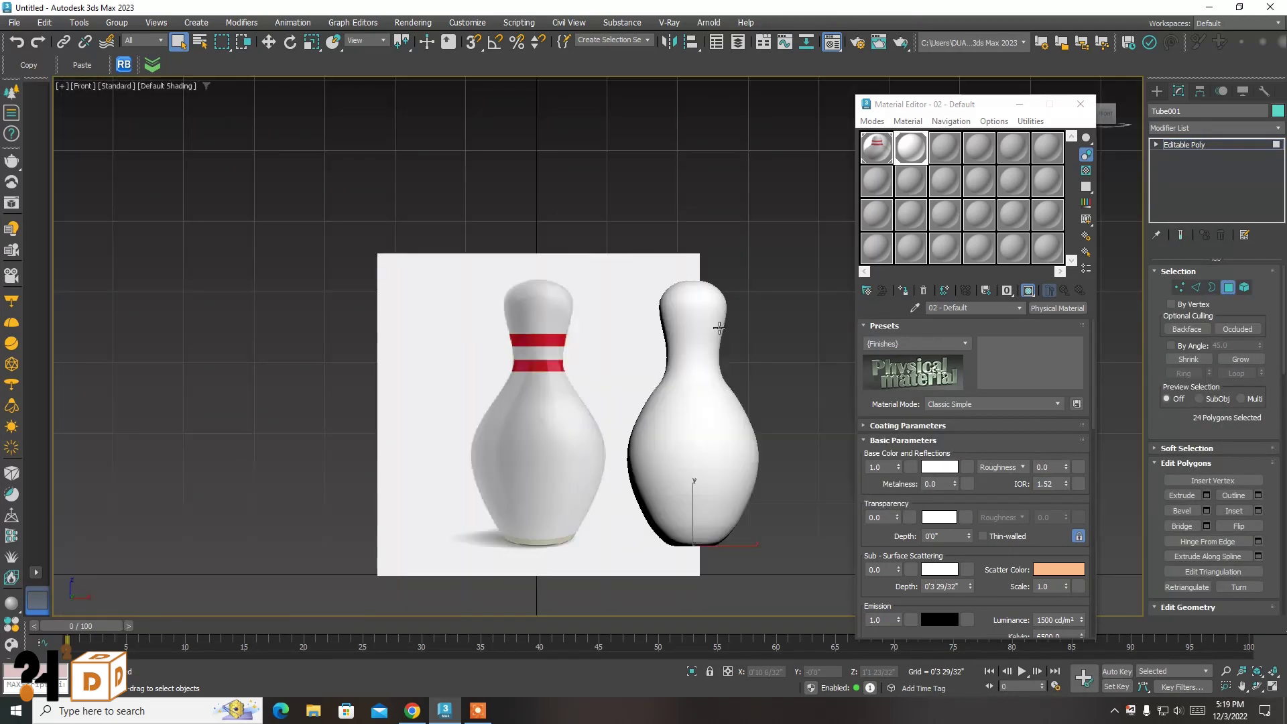
{"action": "scroll", "coordinate": [717, 331], "scroll_direction": "up", "scroll_amount": 3}
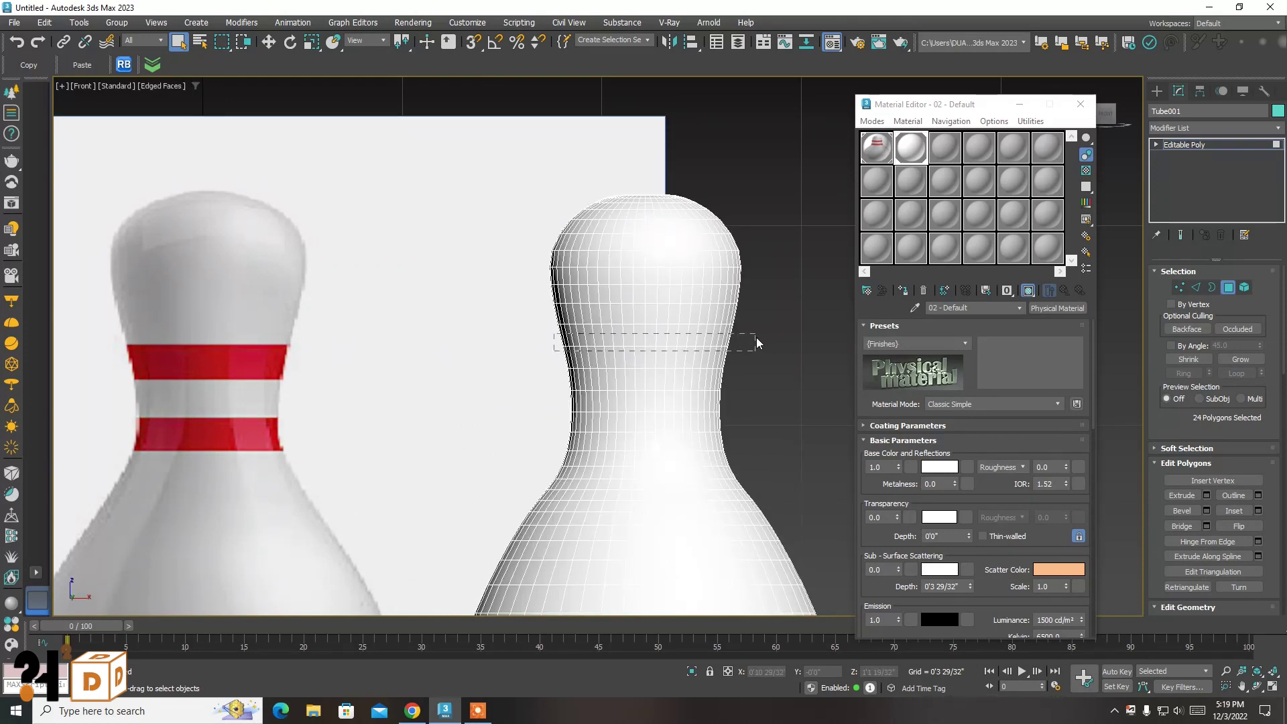
Select two neck polygon bands (192 faces) and copy the white material into slot 3
{"action": "left_click_drag", "start_coordinate": [756, 344], "coordinate": [431, 414]}
{"action": "left_click_drag", "start_coordinate": [749, 429], "coordinate": [763, 439]}
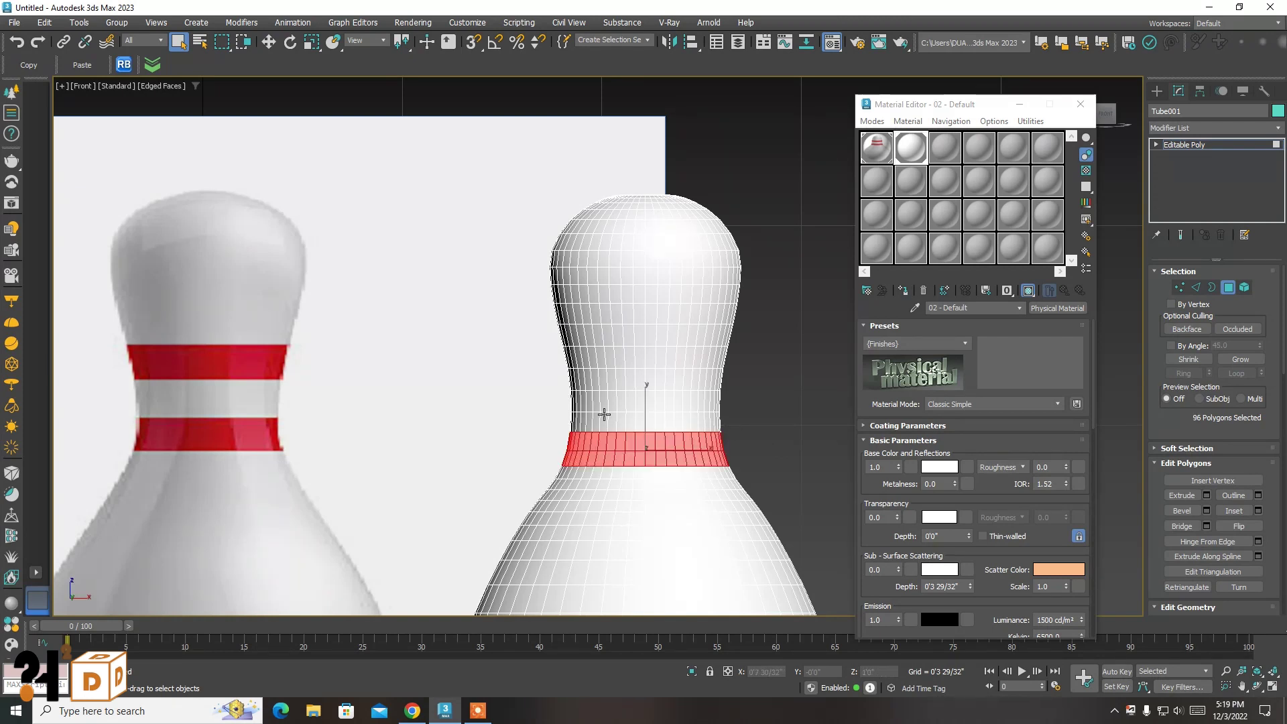
{"action": "left_click_drag", "start_coordinate": [527, 360], "coordinate": [744, 379], "text": "ctrl"}
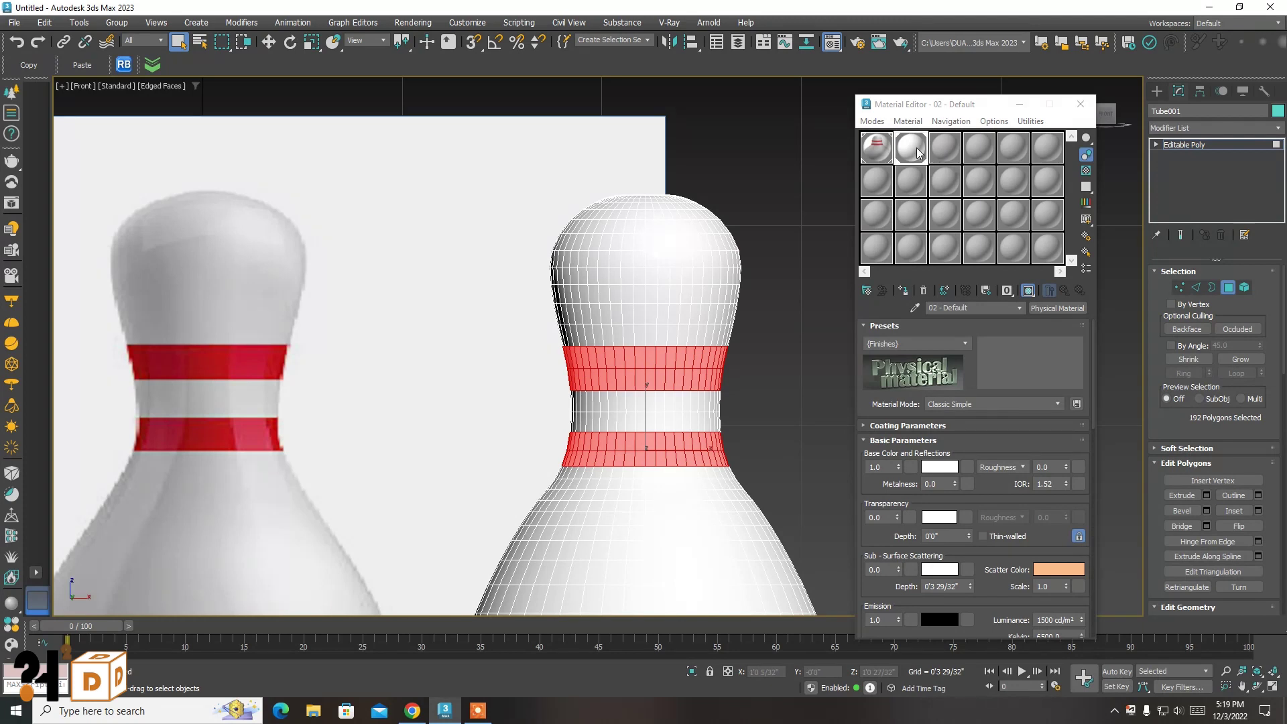
{"action": "left_click_drag", "start_coordinate": [917, 149], "coordinate": [946, 149]}
Sample red from the reference stripes and assign it to the neck bands as material 'Red'
{"action": "left_click", "coordinate": [940, 466]}
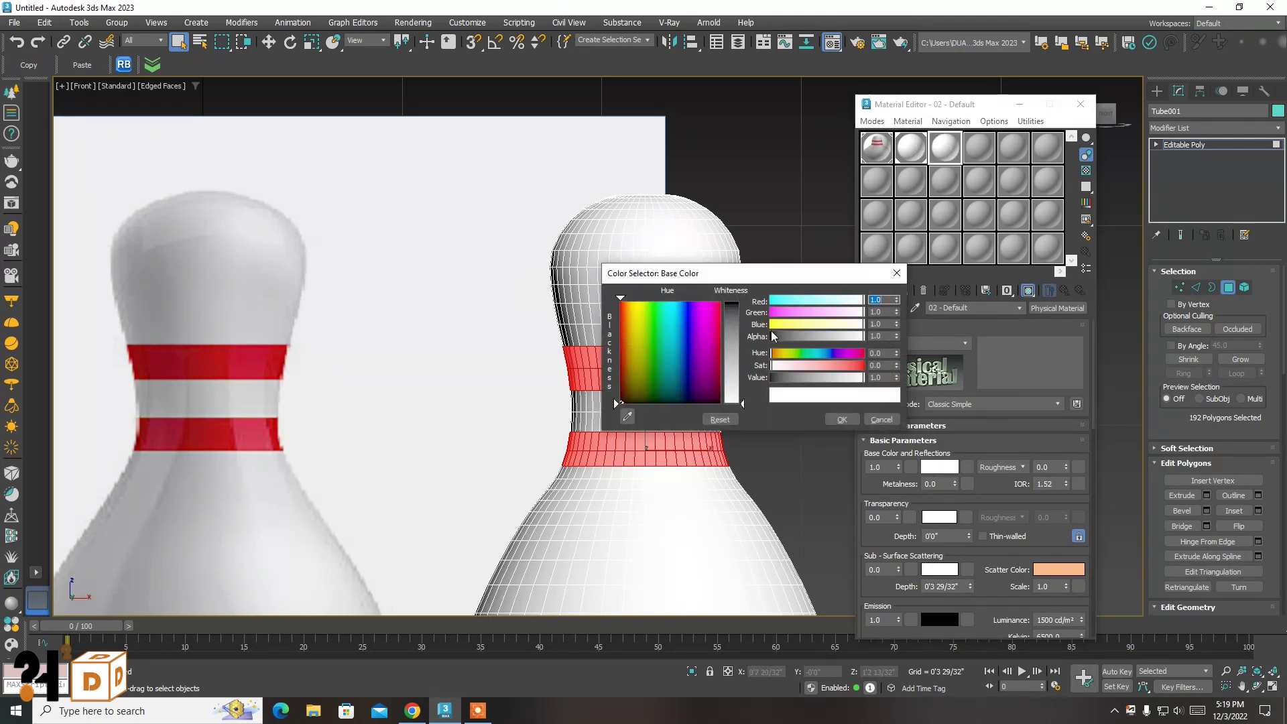
{"action": "left_click", "coordinate": [271, 355]}
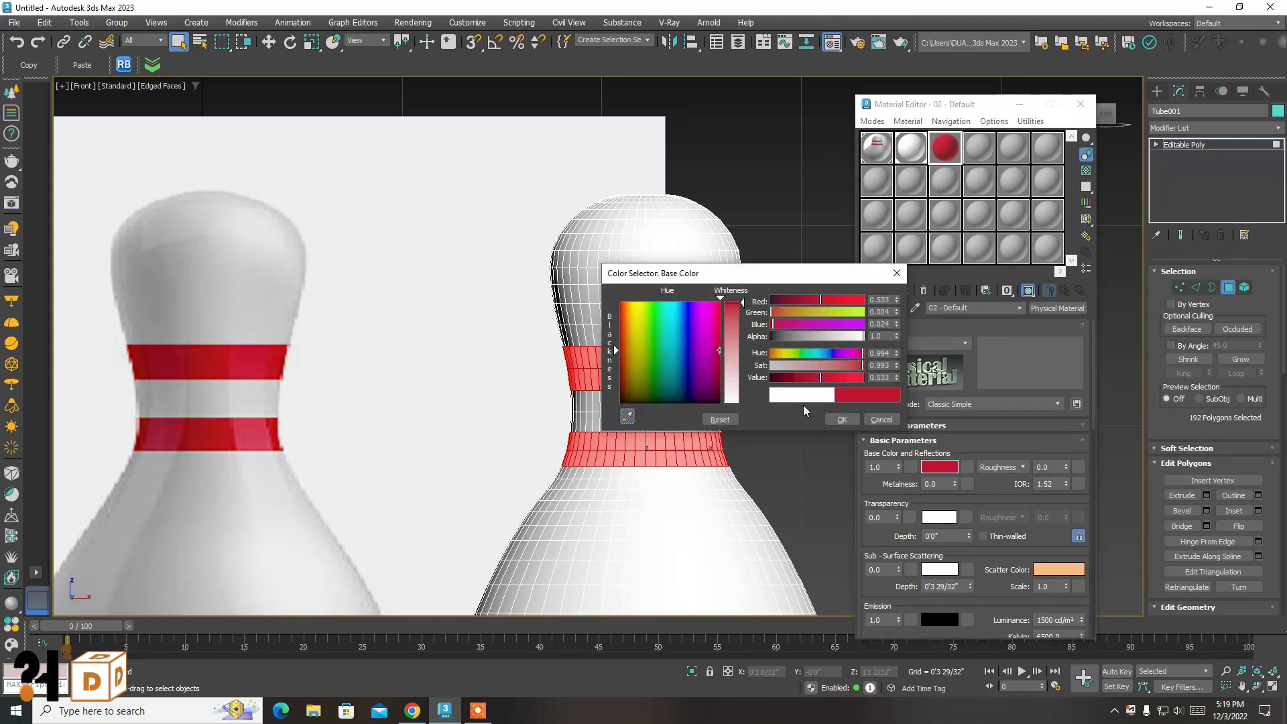
{"action": "left_click", "coordinate": [842, 420]}
{"action": "left_click", "coordinate": [903, 291]}
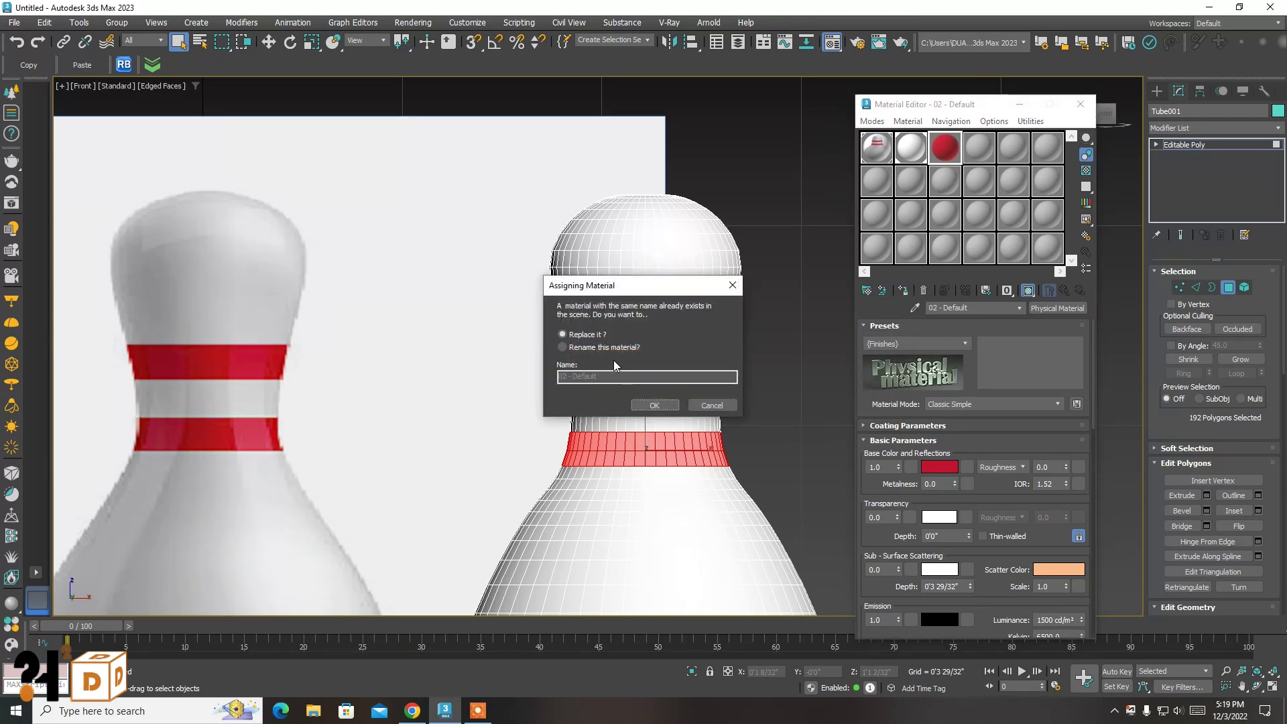
{"action": "left_click", "coordinate": [563, 347]}
{"action": "type", "text": "Red"}
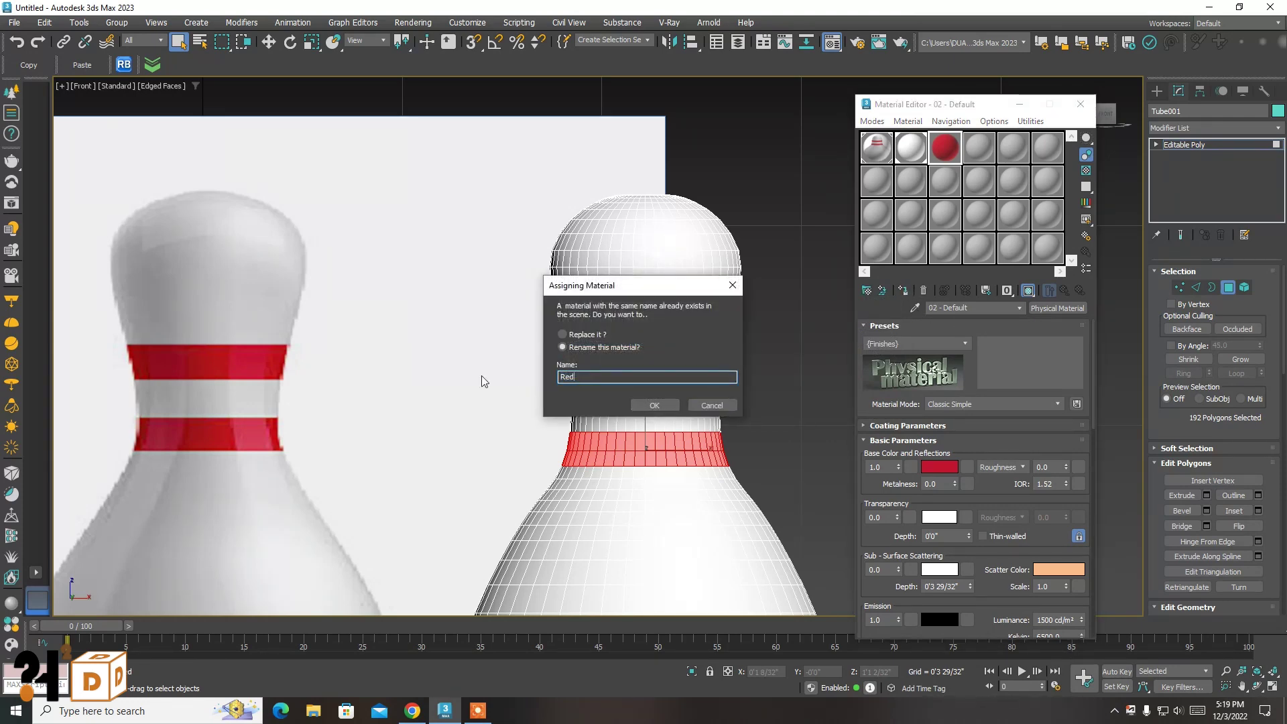
{"action": "key", "text": "Return"}
Exit Polygon mode, deselect the pin, close the Material Editor and restore four viewports
{"action": "left_click", "coordinate": [1229, 287]}
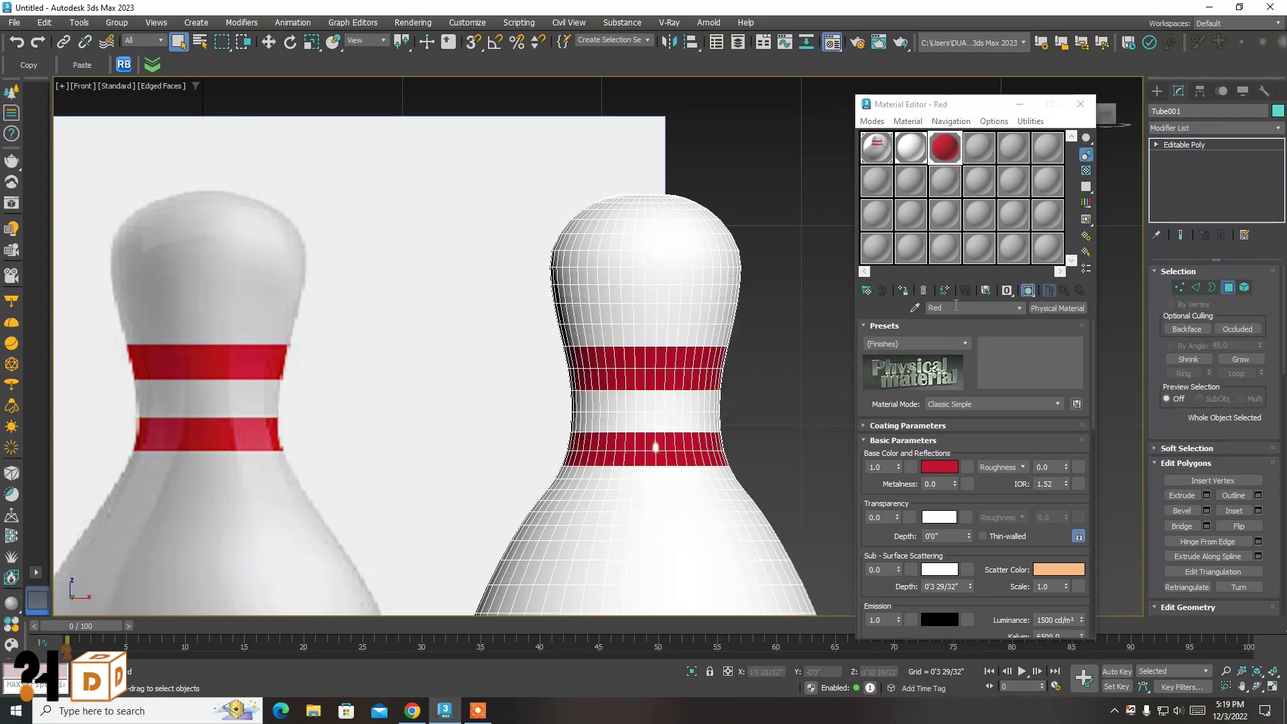
{"action": "left_click", "coordinate": [780, 243]}
{"action": "key", "text": "F4"}
{"action": "scroll", "coordinate": [583, 210], "scroll_direction": "down", "scroll_amount": 5}
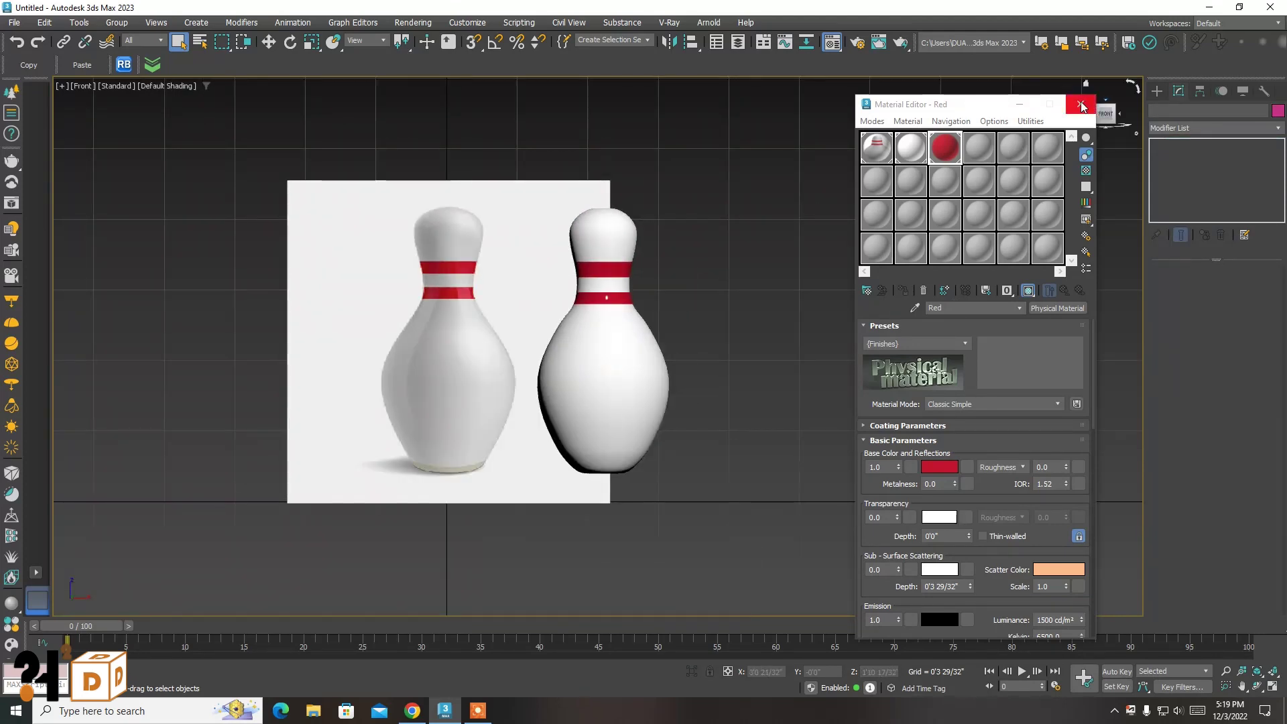
{"action": "key", "text": "m"}
{"action": "left_click", "coordinate": [1272, 687]}
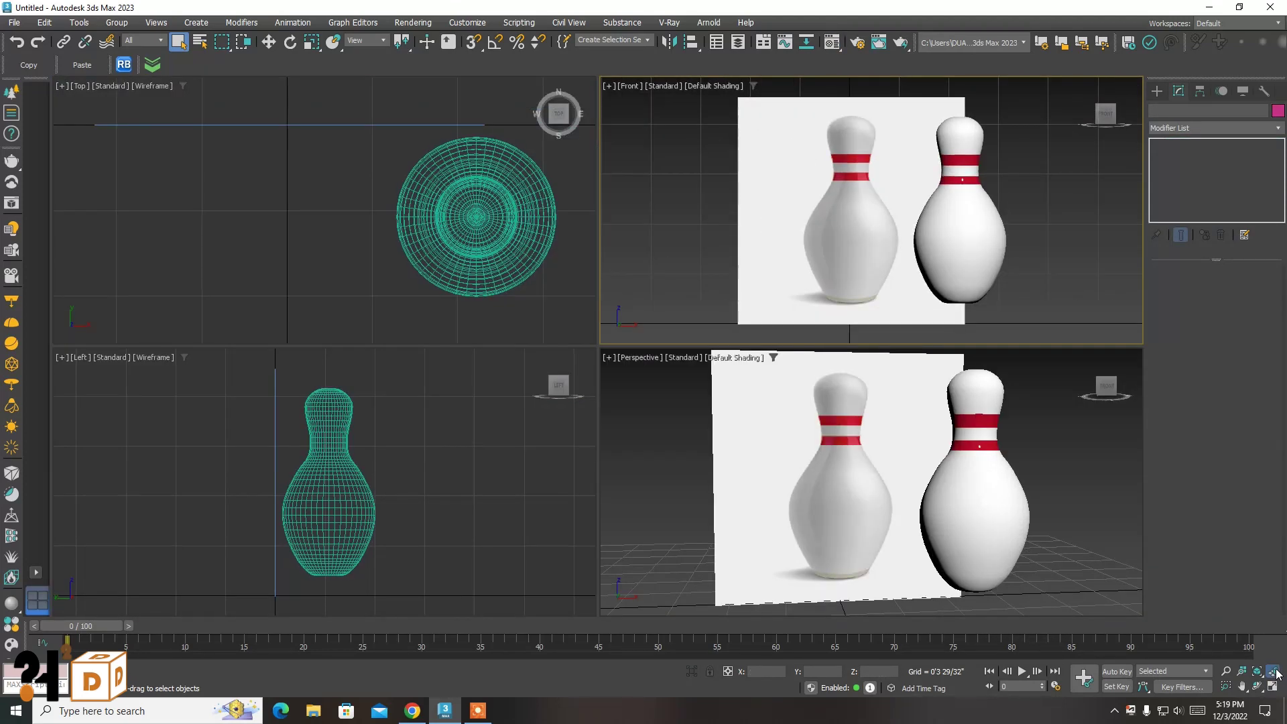
Preview the second material slot enlarged in the Material Editor, then close it
{"action": "left_click", "coordinate": [1272, 686]}
{"action": "key", "text": "m"}
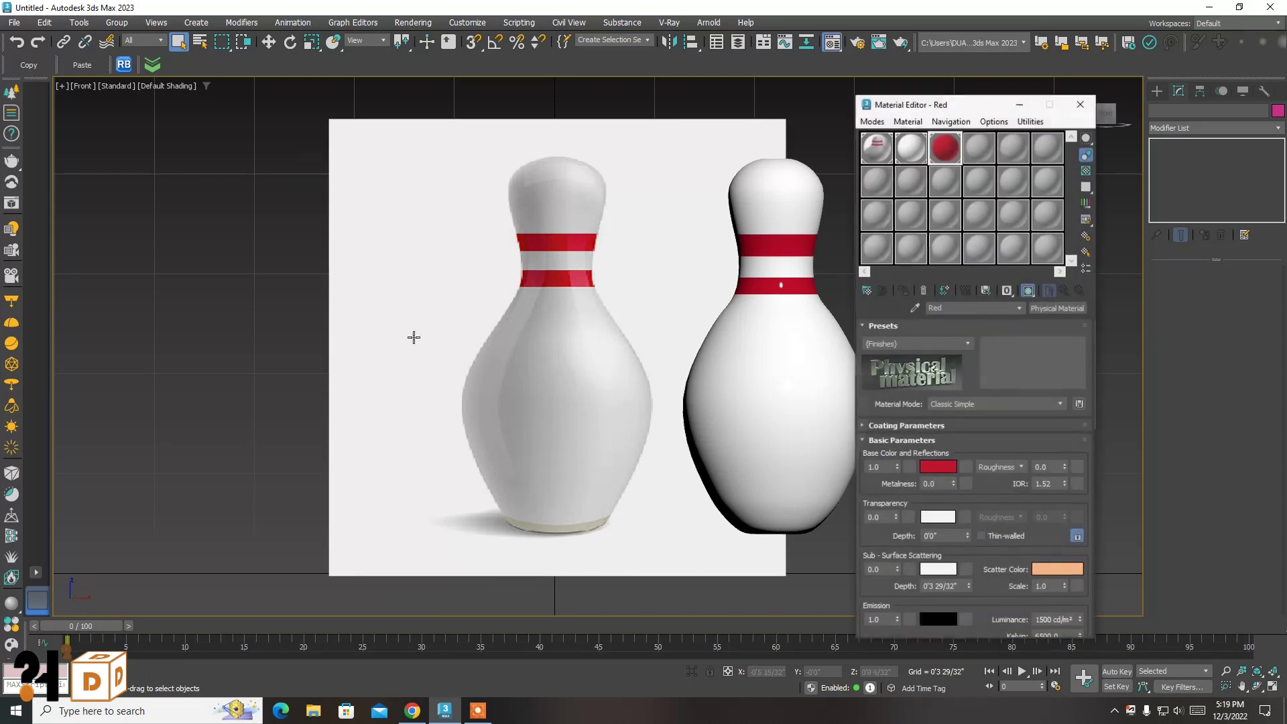
{"action": "double_click", "coordinate": [911, 147]}
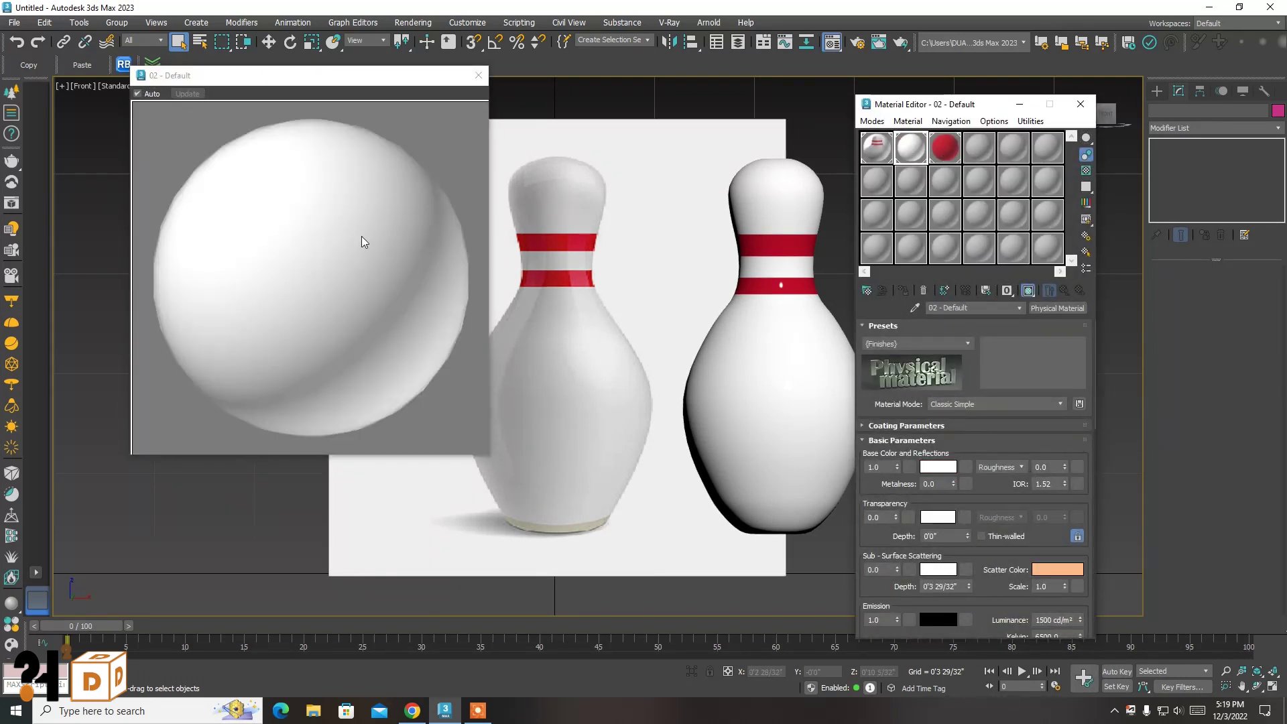
{"action": "left_click", "coordinate": [478, 75]}
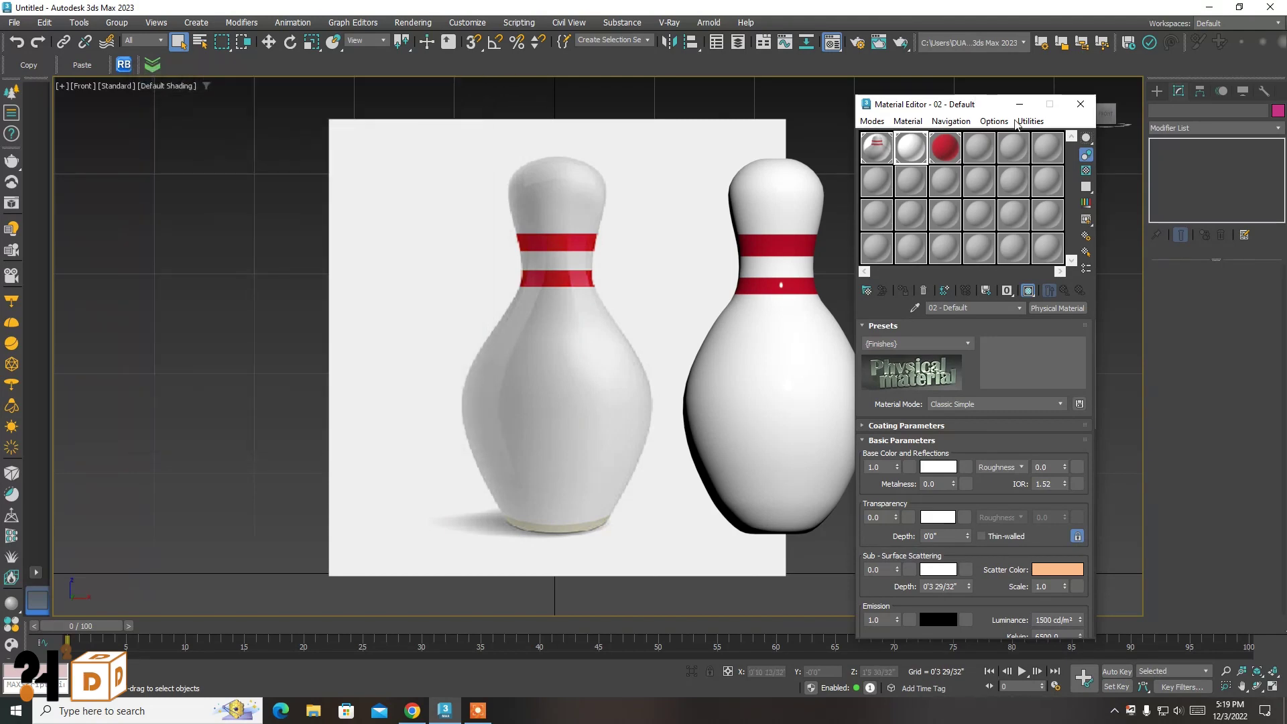
{"action": "left_click", "coordinate": [1080, 105]}
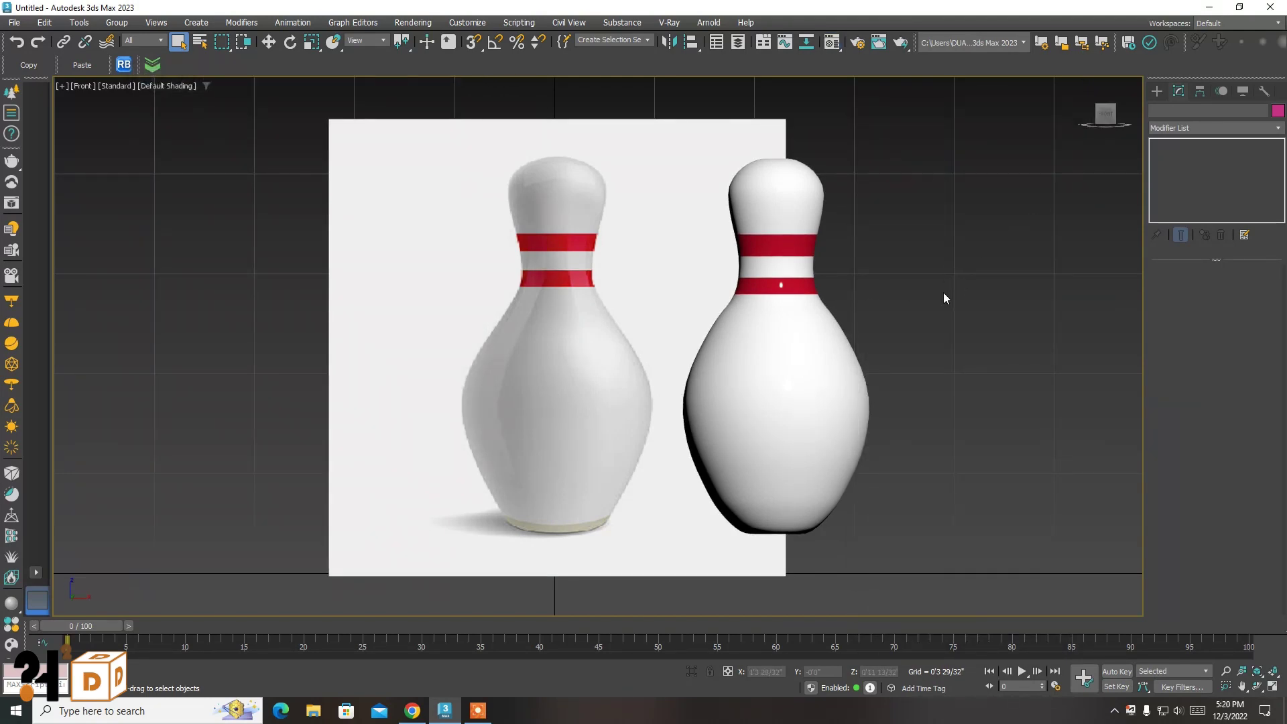
Restore the four-viewport layout and recentre the pin in the top view
{"action": "left_click", "coordinate": [1272, 686]}
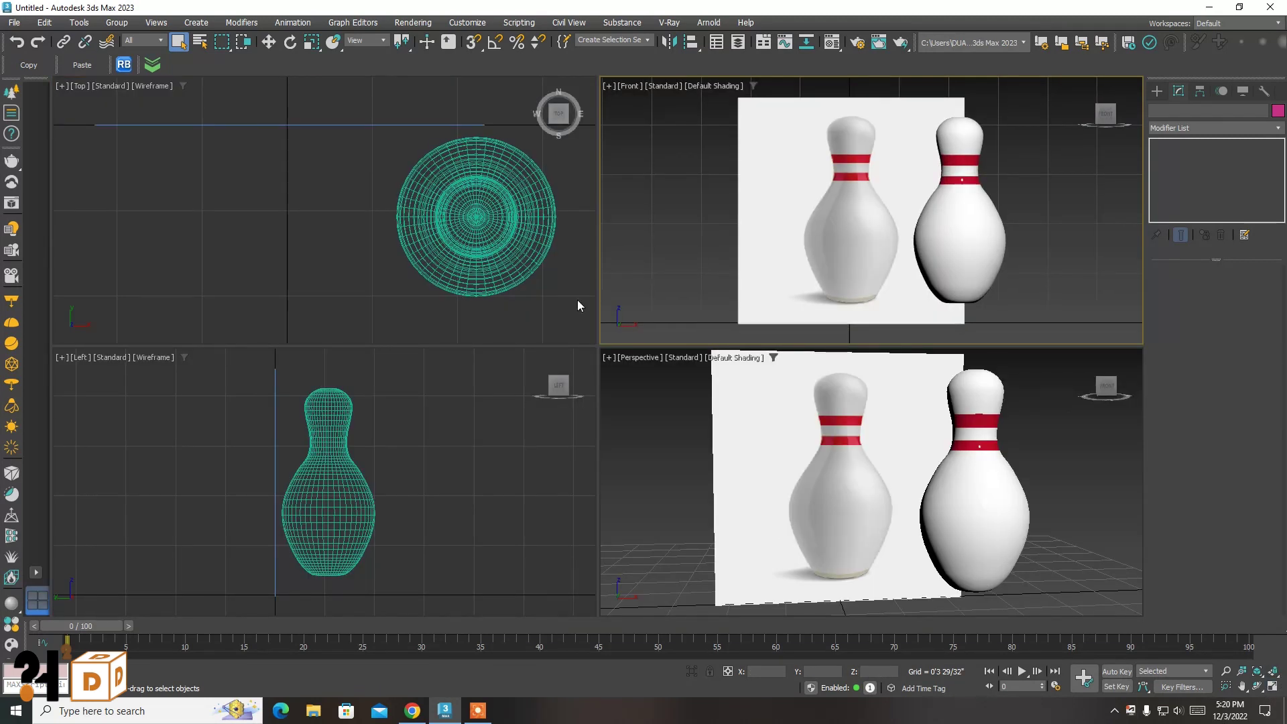
{"action": "scroll", "coordinate": [382, 221], "scroll_direction": "down", "scroll_amount": 2}
{"action": "scroll", "coordinate": [451, 248], "scroll_direction": "down", "scroll_amount": 5}
{"action": "middle_click_drag", "start_coordinate": [451, 248], "coordinate": [388, 204]}
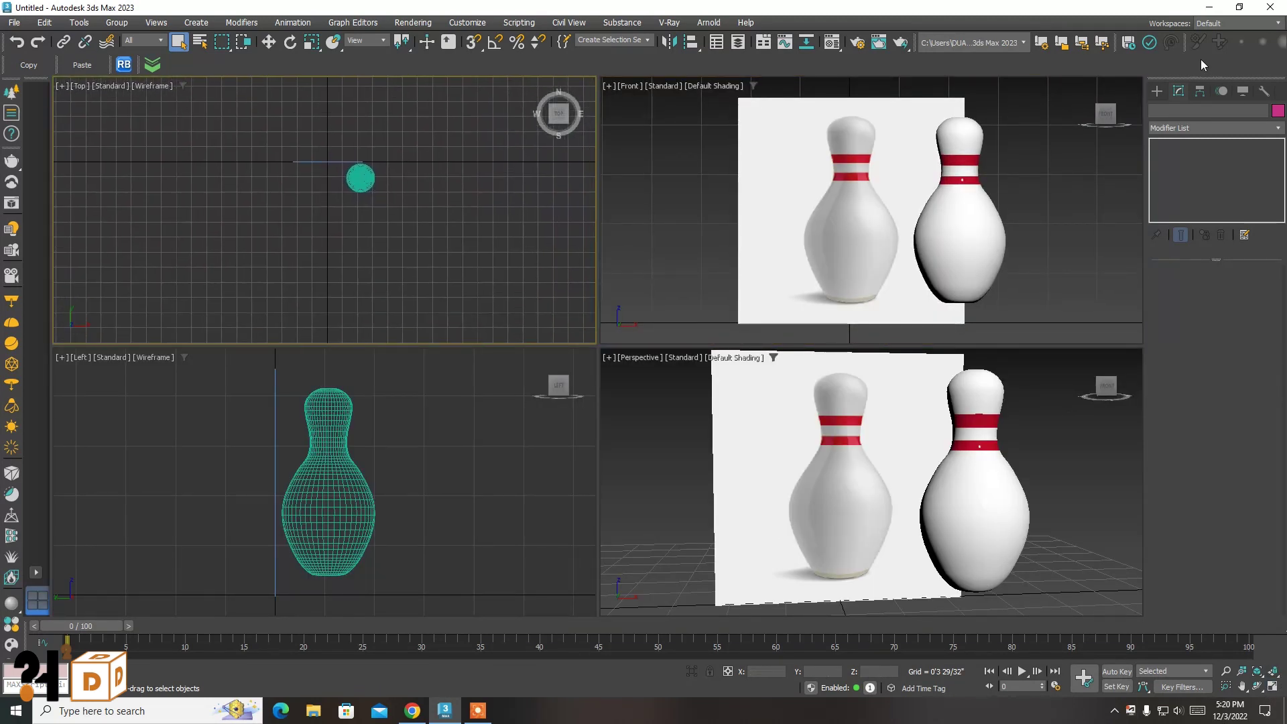
Create a sphere beside the pin in the Top viewport
{"action": "left_click", "coordinate": [1156, 90]}
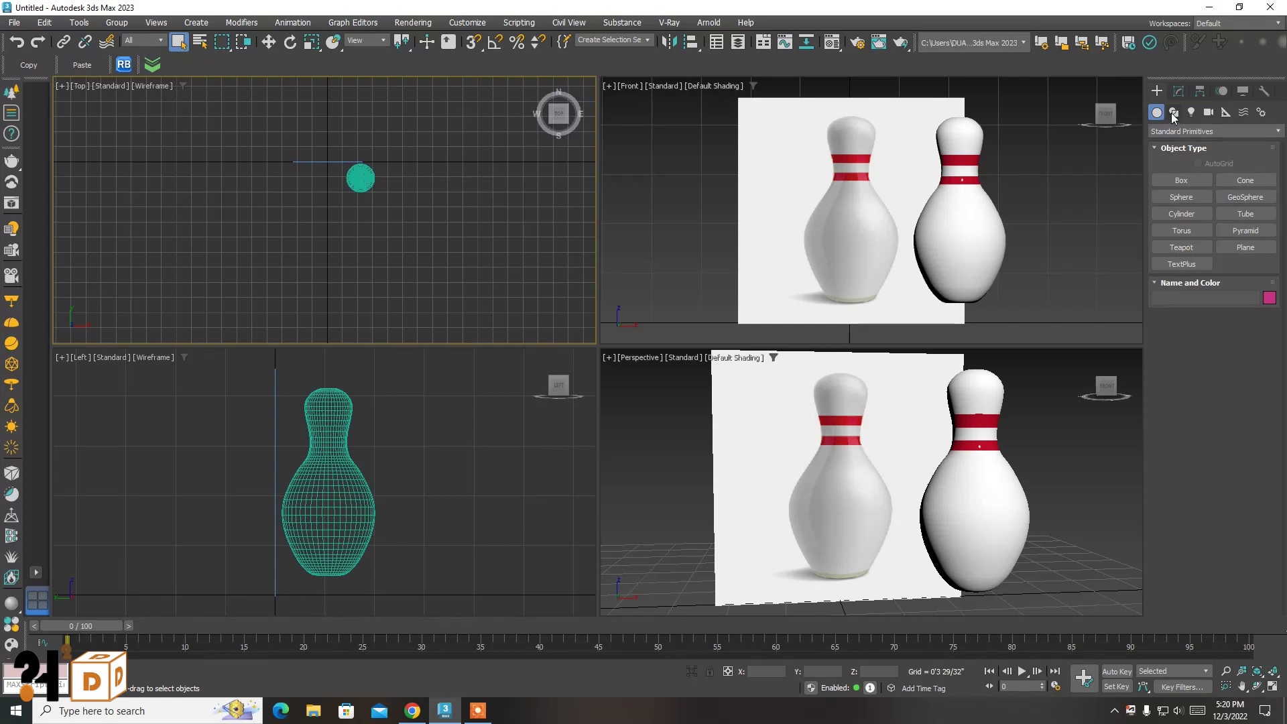
{"action": "left_click", "coordinate": [1174, 112]}
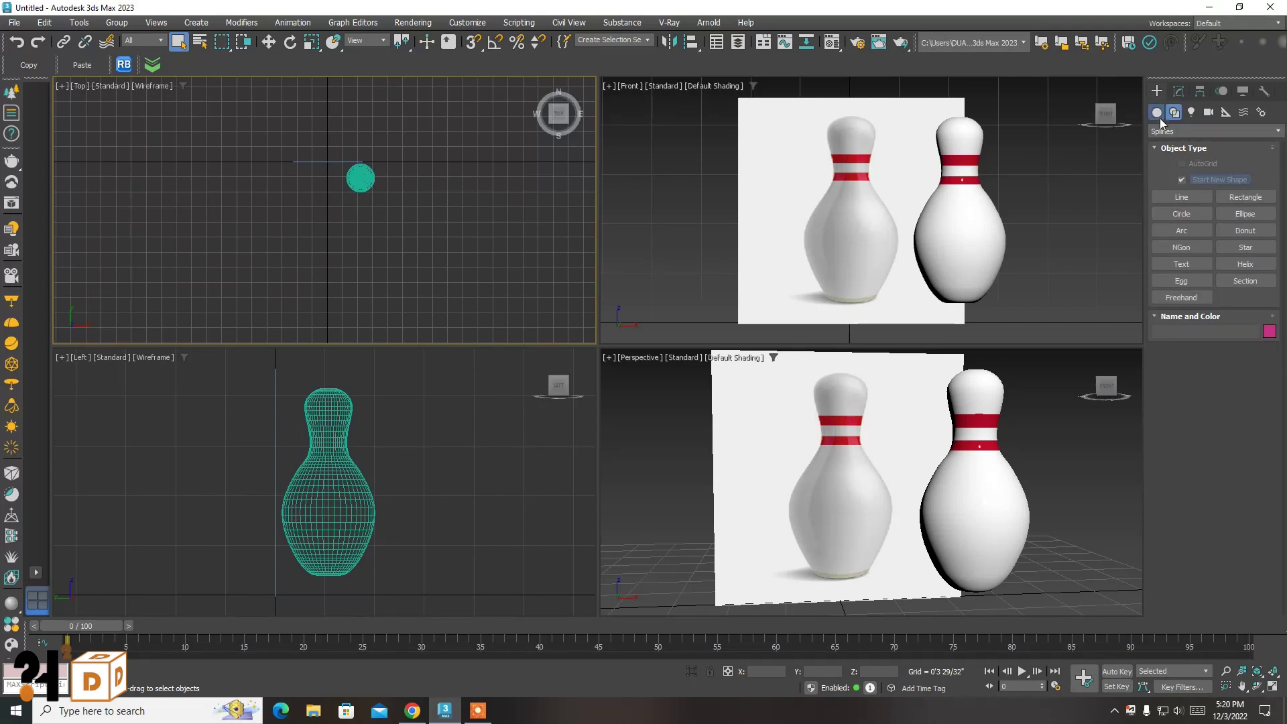
{"action": "left_click", "coordinate": [1157, 114]}
{"action": "left_click", "coordinate": [1183, 194]}
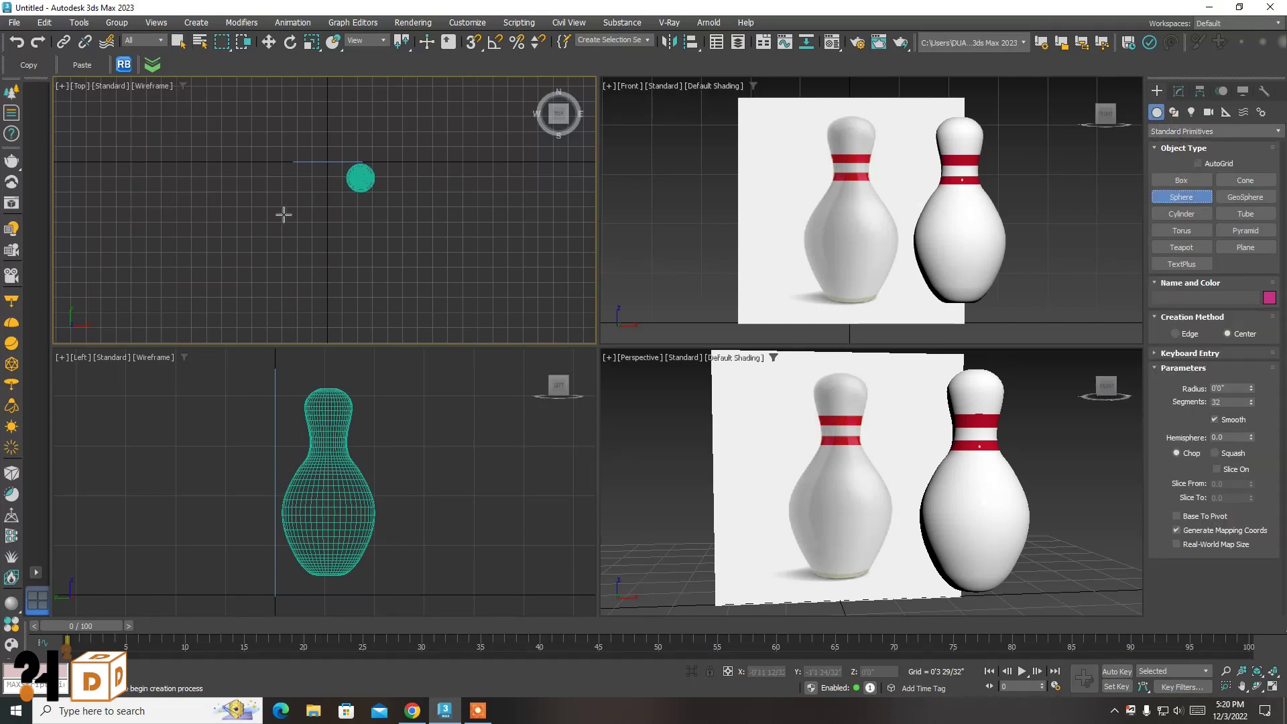
{"action": "scroll", "coordinate": [310, 204], "scroll_direction": "up", "scroll_amount": 3}
{"action": "left_click_drag", "start_coordinate": [404, 228], "coordinate": [449, 231]}
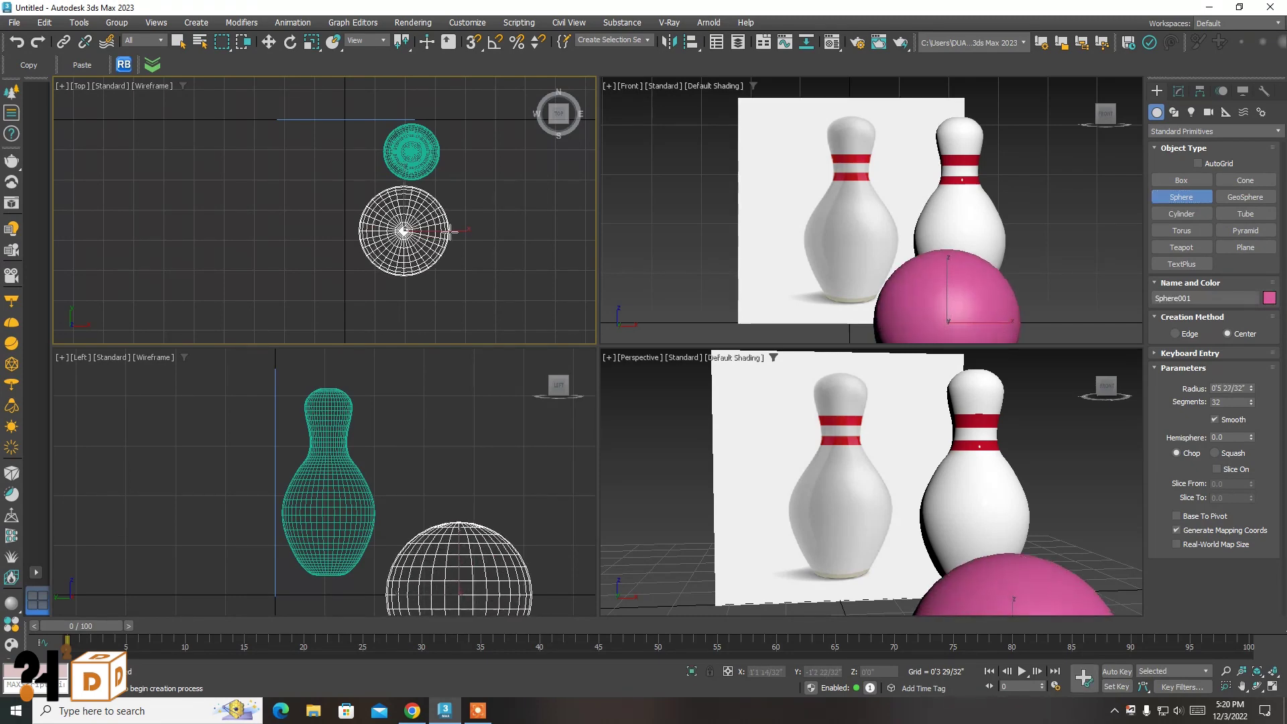
{"action": "right_click", "coordinate": [446, 230]}
Lower the pin onto the ground line and raise the sphere to the pin's height
{"action": "scroll", "coordinate": [419, 472], "scroll_direction": "down", "scroll_amount": 2}
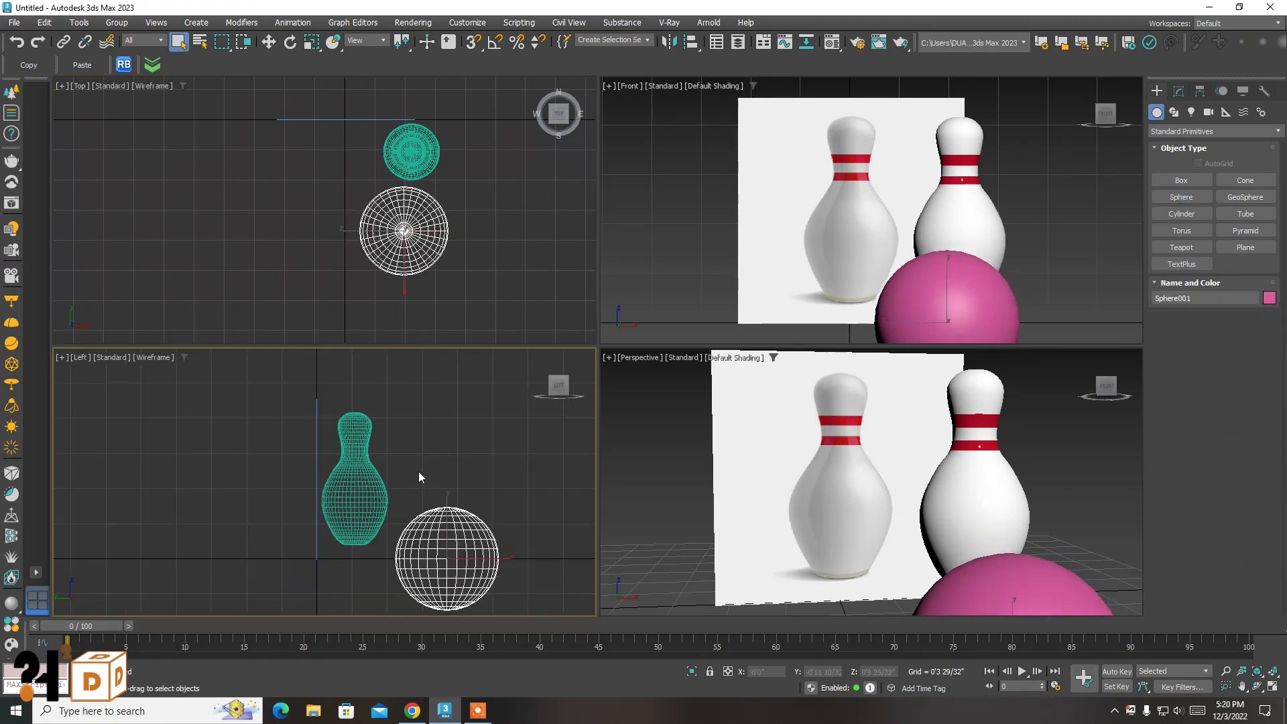
{"action": "left_click", "coordinate": [353, 492]}
{"action": "key", "text": "w"}
{"action": "scroll", "coordinate": [353, 491], "scroll_direction": "up", "scroll_amount": 2}
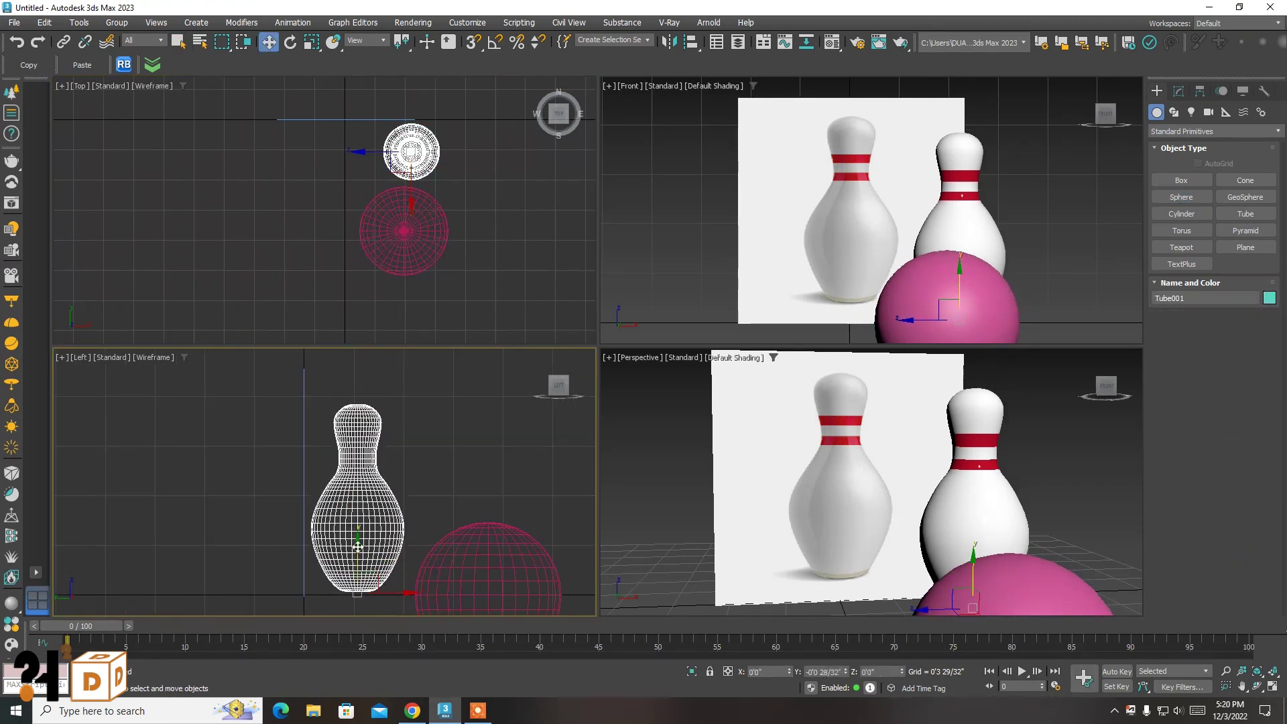
{"action": "left_click_drag", "start_coordinate": [354, 539], "coordinate": [352, 606]}
{"action": "scroll", "coordinate": [336, 488], "scroll_direction": "up", "scroll_amount": 5}
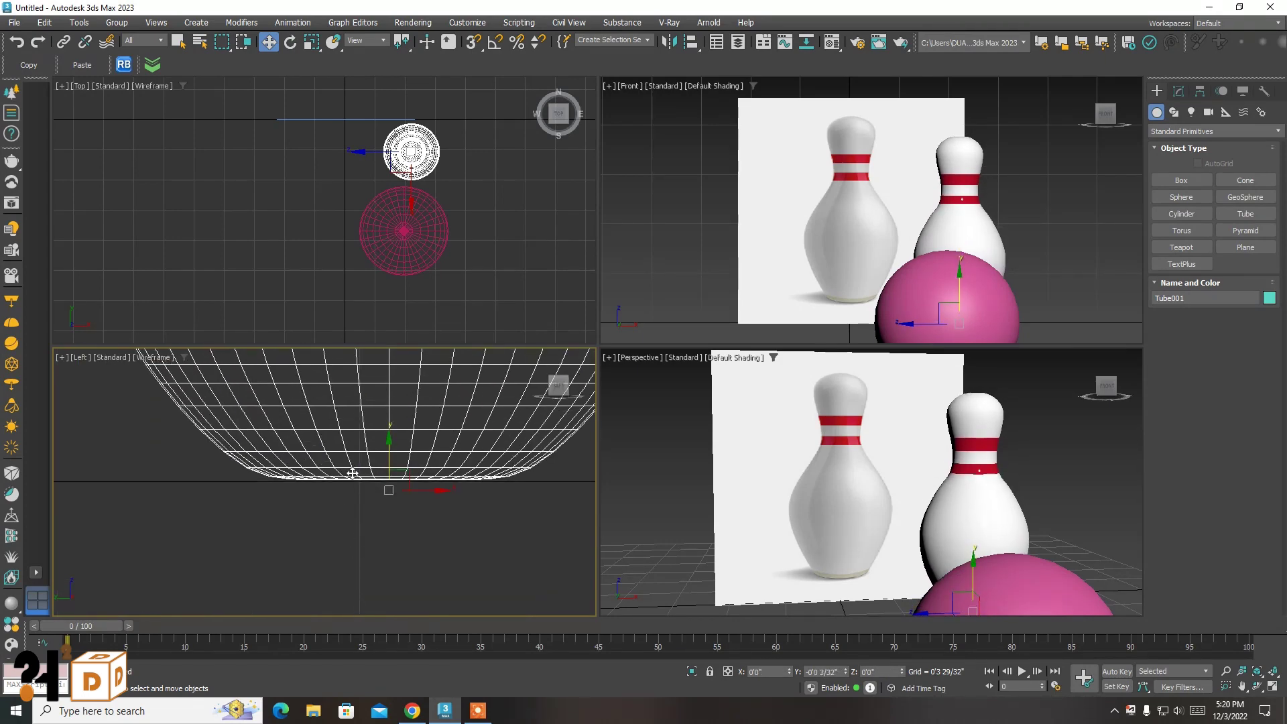
{"action": "scroll", "coordinate": [360, 474], "scroll_direction": "down", "scroll_amount": 3}
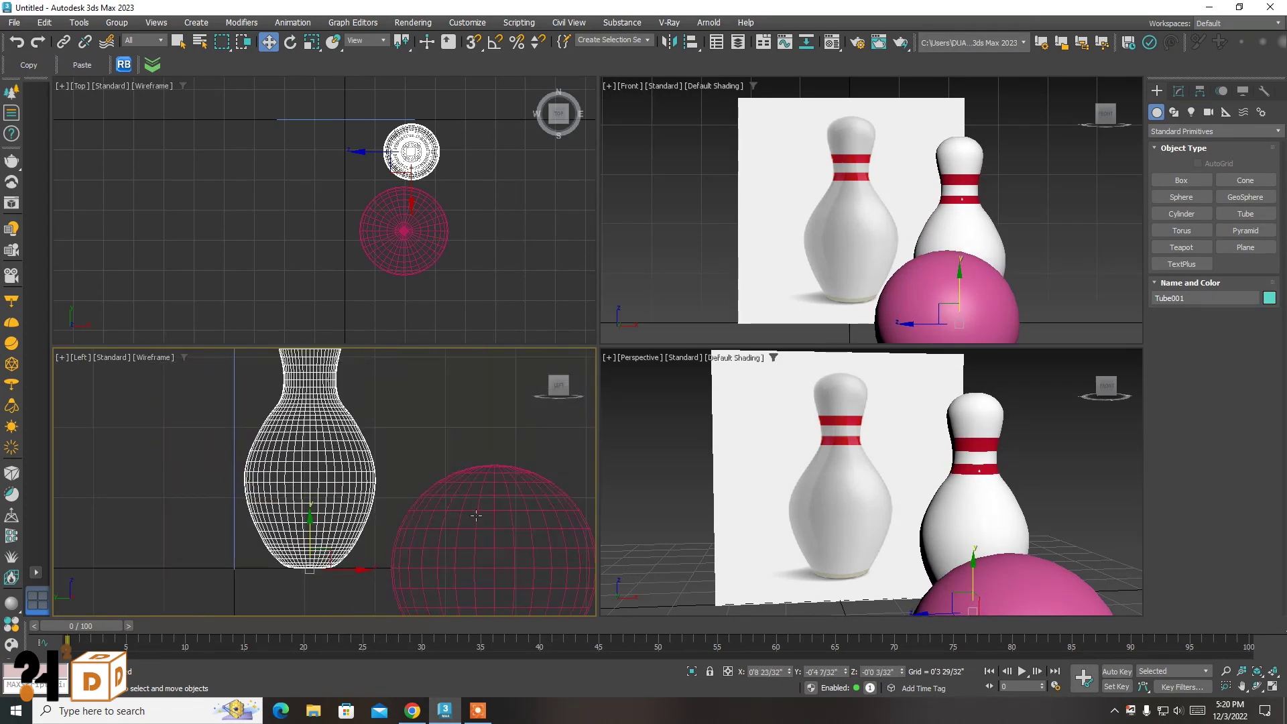
{"action": "scroll", "coordinate": [402, 489], "scroll_direction": "down", "scroll_amount": 2}
{"action": "left_click", "coordinate": [463, 500]}
{"action": "left_click_drag", "start_coordinate": [462, 499], "coordinate": [463, 448]}
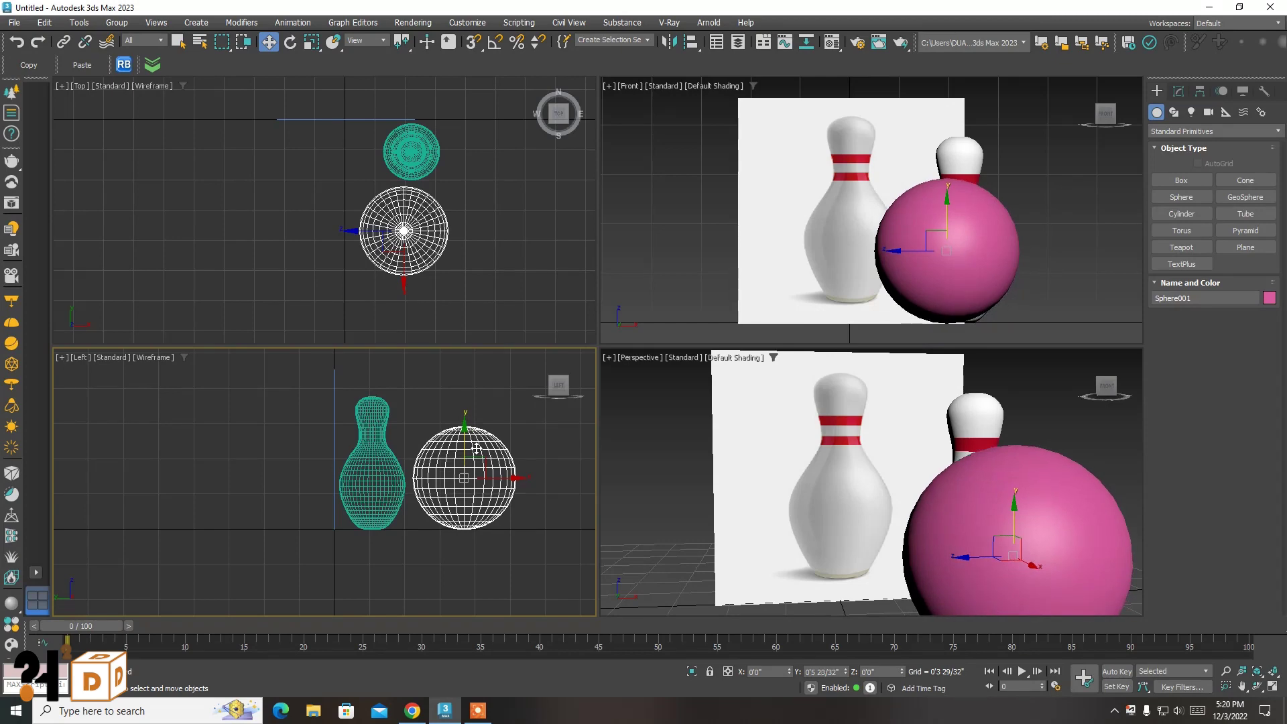
Zoom all views to frame the scene and make the front view active
{"action": "left_click", "coordinate": [1130, 507]}
{"action": "left_click", "coordinate": [1274, 671]}
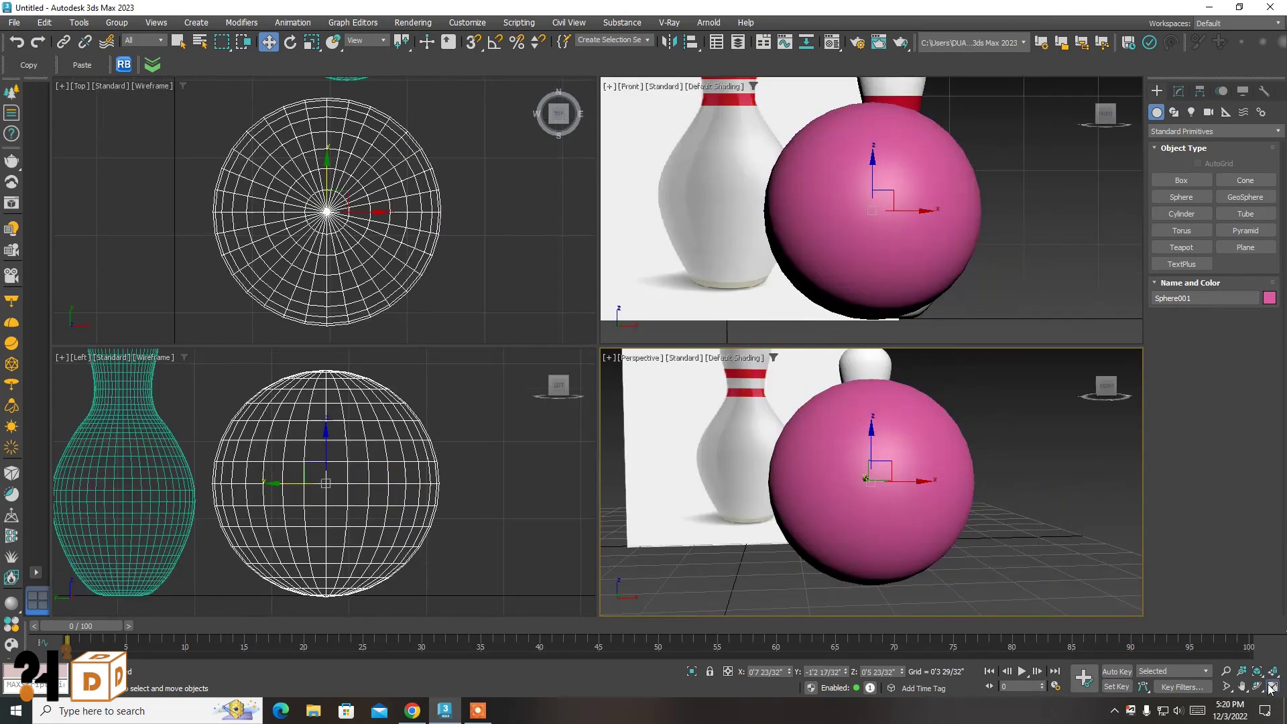
{"action": "left_click", "coordinate": [1273, 686]}
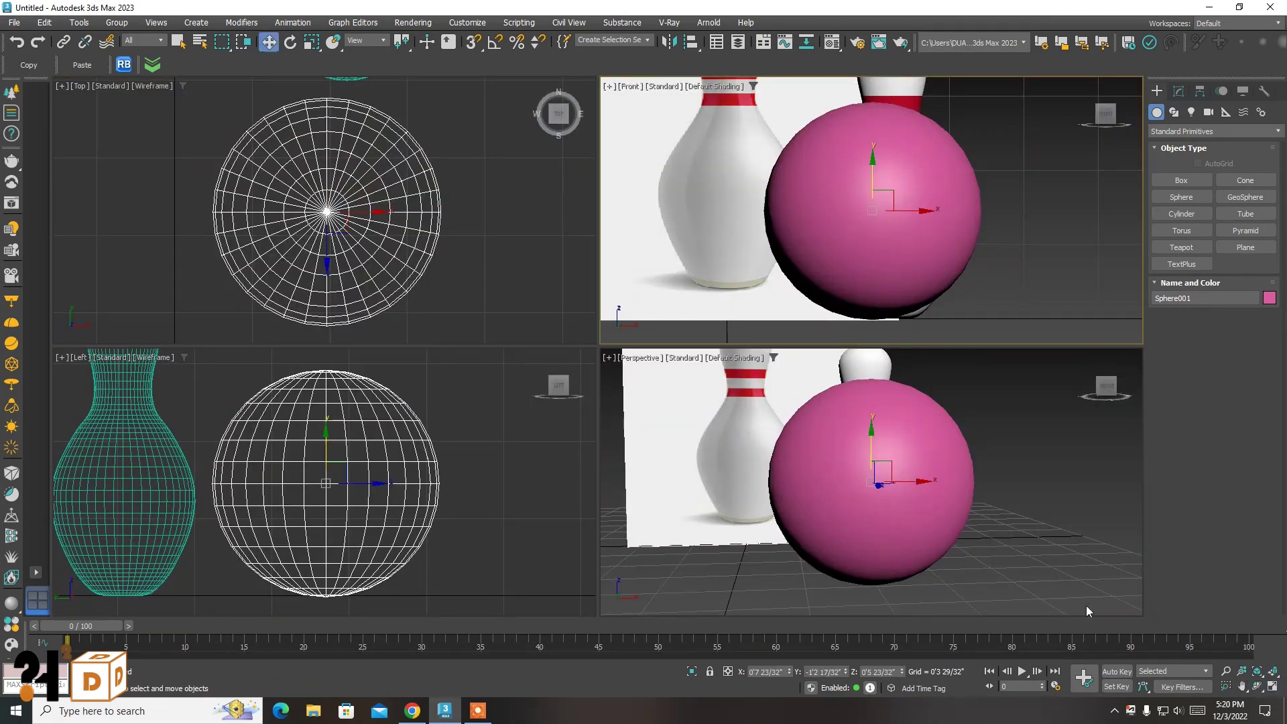
{"action": "left_click", "coordinate": [1273, 687]}
Maximize the front view and move the backdrop plane left of the ball
{"action": "key", "text": "f"}
{"action": "left_click", "coordinate": [328, 261]}
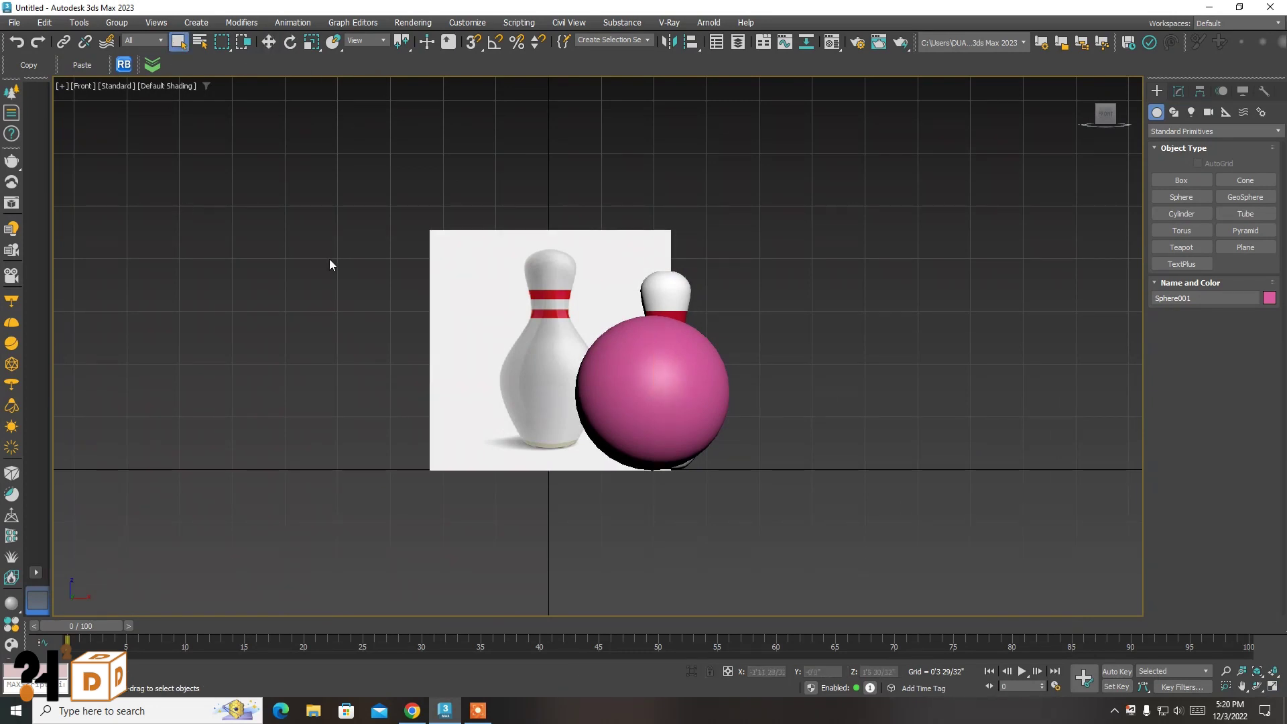
{"action": "left_click", "coordinate": [510, 327]}
{"action": "left_click_drag", "start_coordinate": [564, 354], "coordinate": [445, 353]}
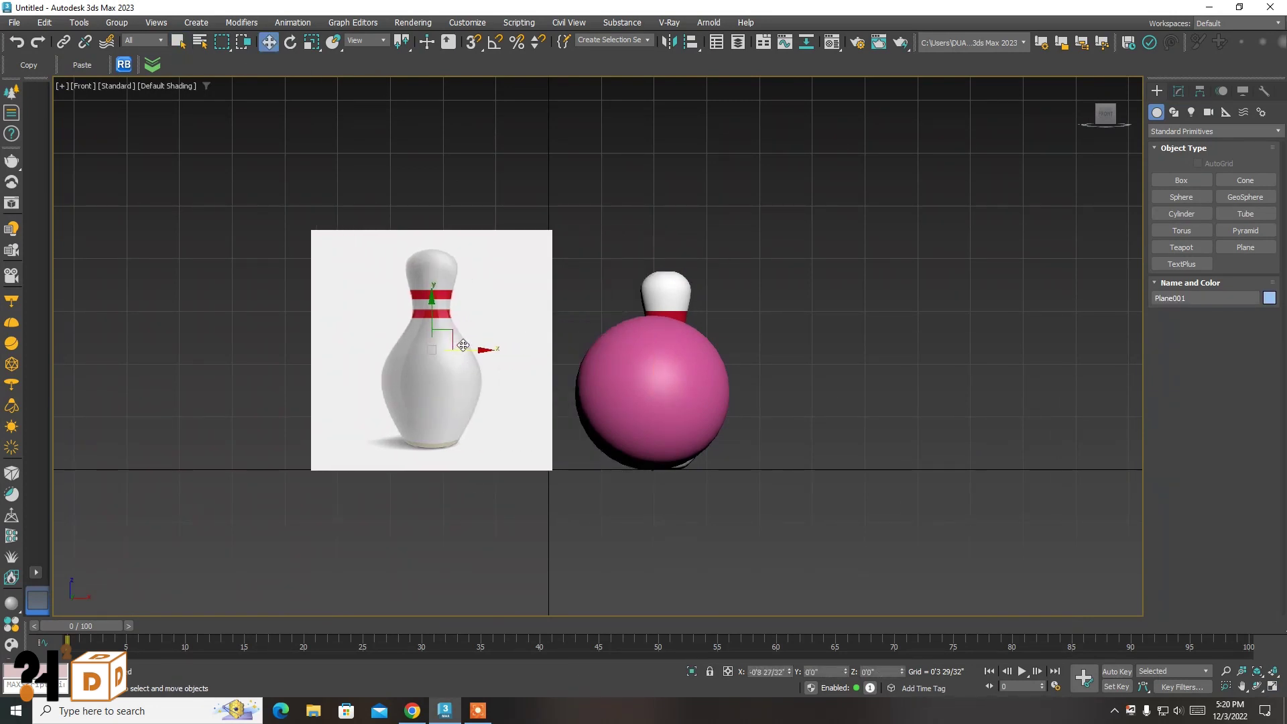
{"action": "key", "text": "q"}
{"action": "left_click", "coordinate": [676, 158]}
Load images.jpg as the backdrop material's bitmap in the Material Editor
{"action": "key", "text": "m"}
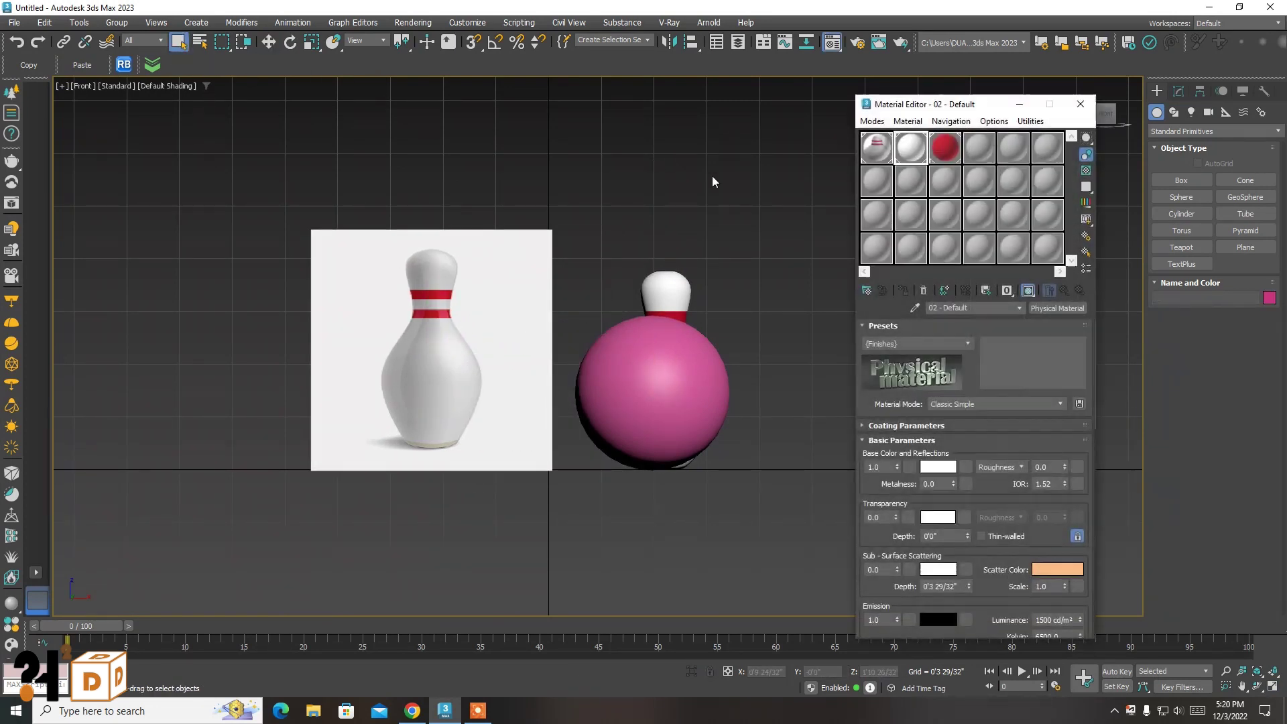
{"action": "left_click", "coordinate": [945, 437]}
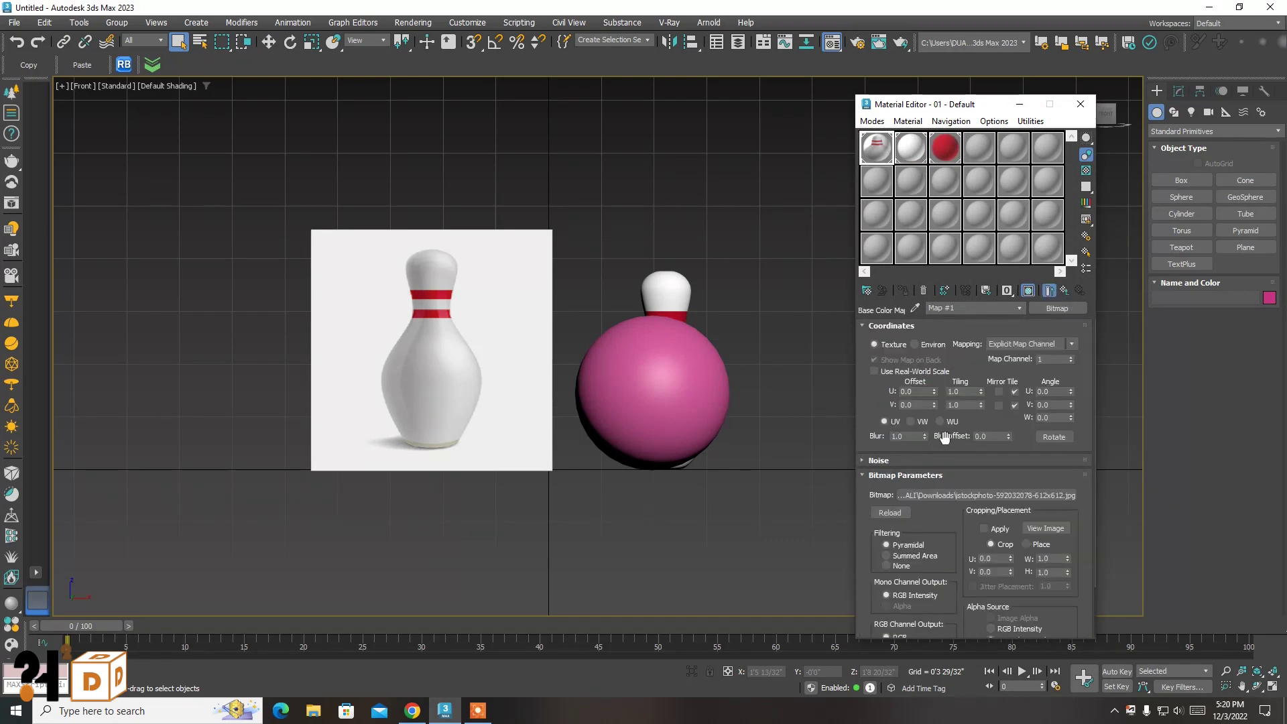
{"action": "left_click", "coordinate": [983, 496]}
{"action": "double_click", "coordinate": [657, 232]}
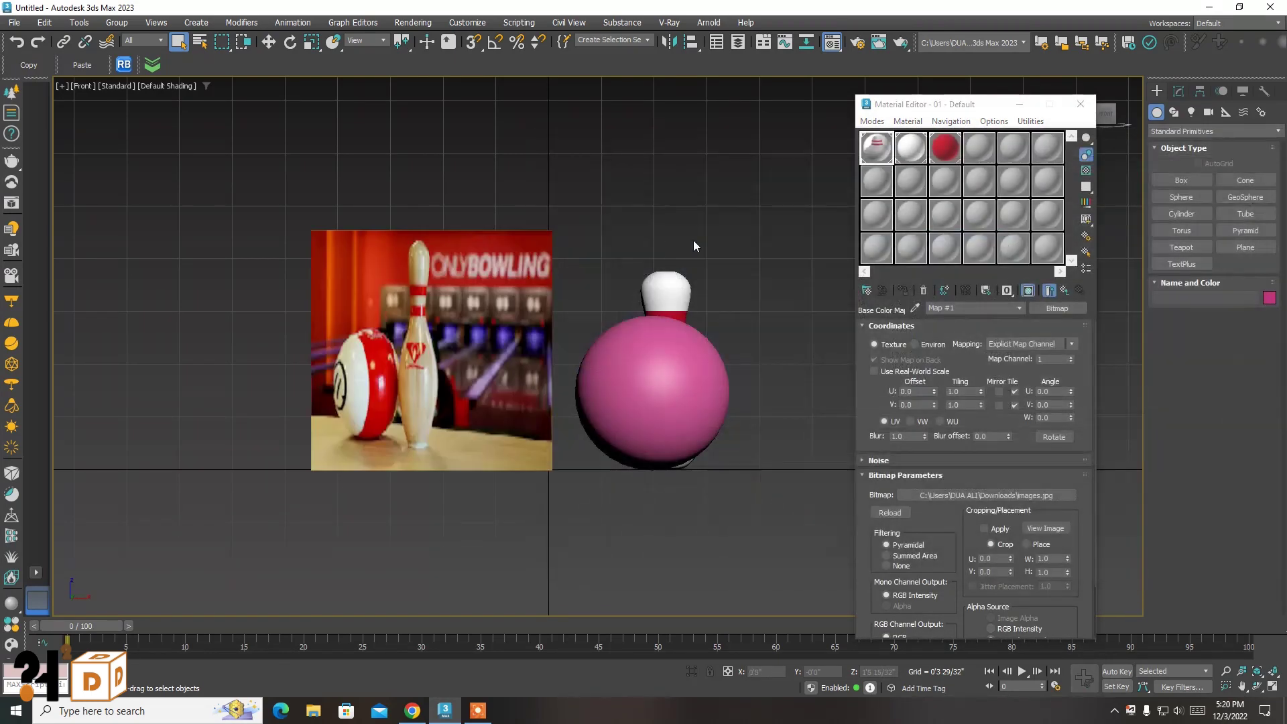
Stretch the bowling-photo backdrop wider and slide it right behind the pin and ball
{"action": "left_click", "coordinate": [1080, 104]}
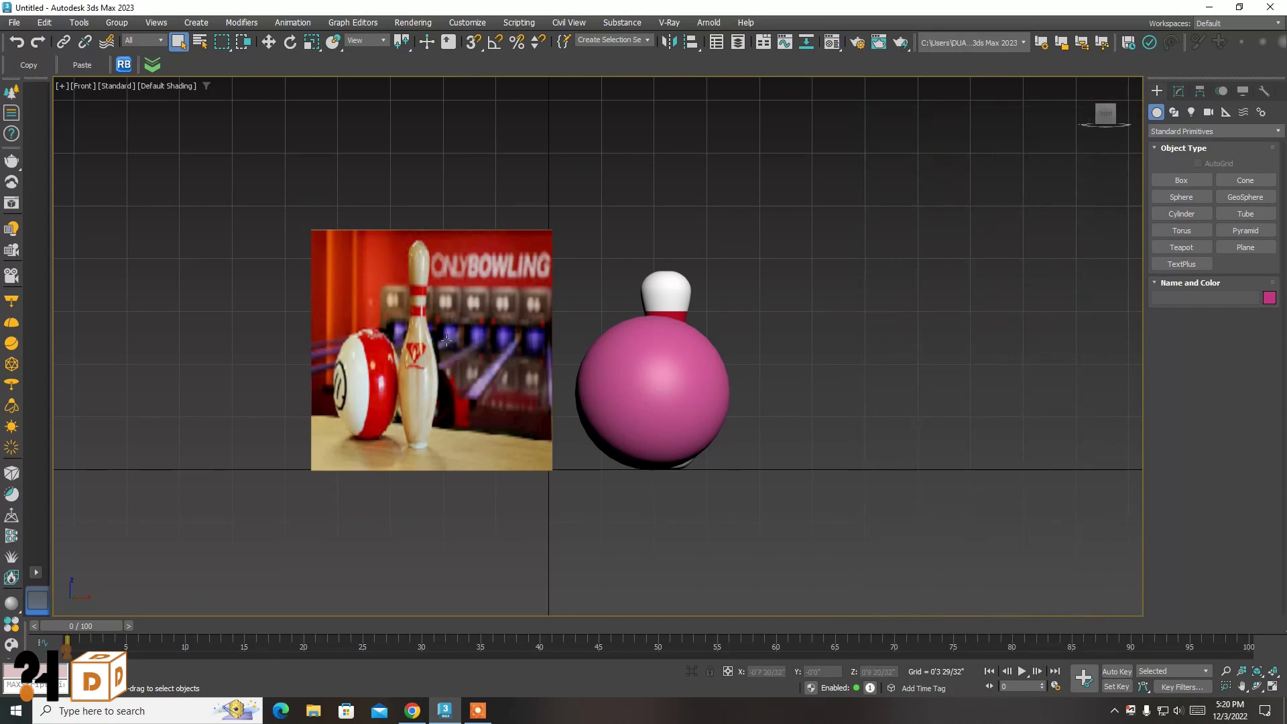
{"action": "left_click", "coordinate": [448, 341]}
{"action": "key", "text": "r"}
{"action": "left_click_drag", "start_coordinate": [485, 351], "coordinate": [570, 351]}
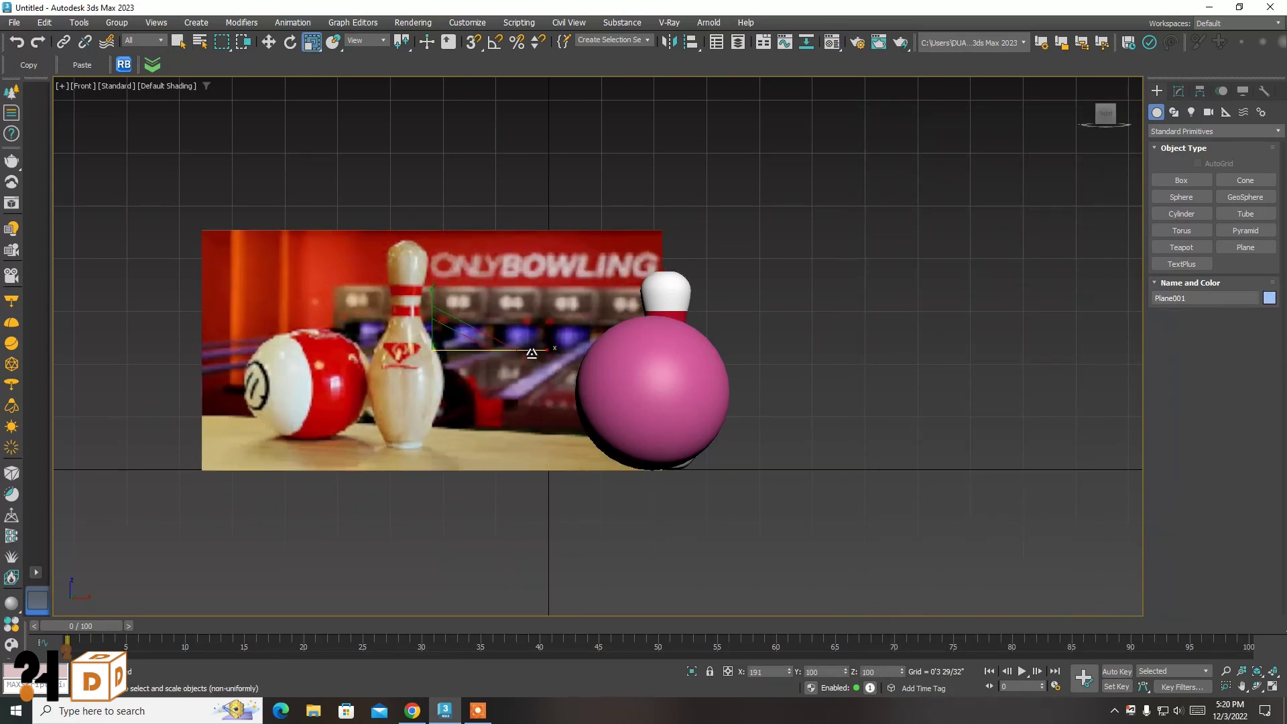
{"action": "left_click", "coordinate": [179, 41]}
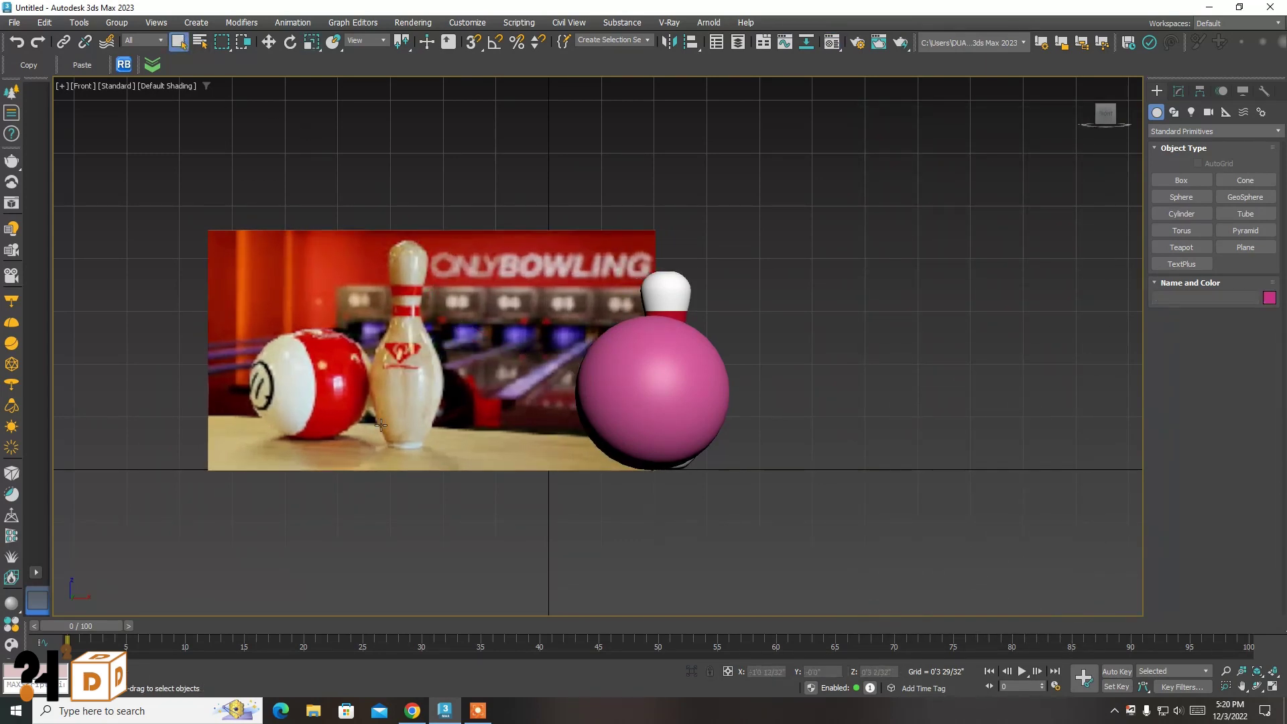
{"action": "left_click", "coordinate": [340, 351]}
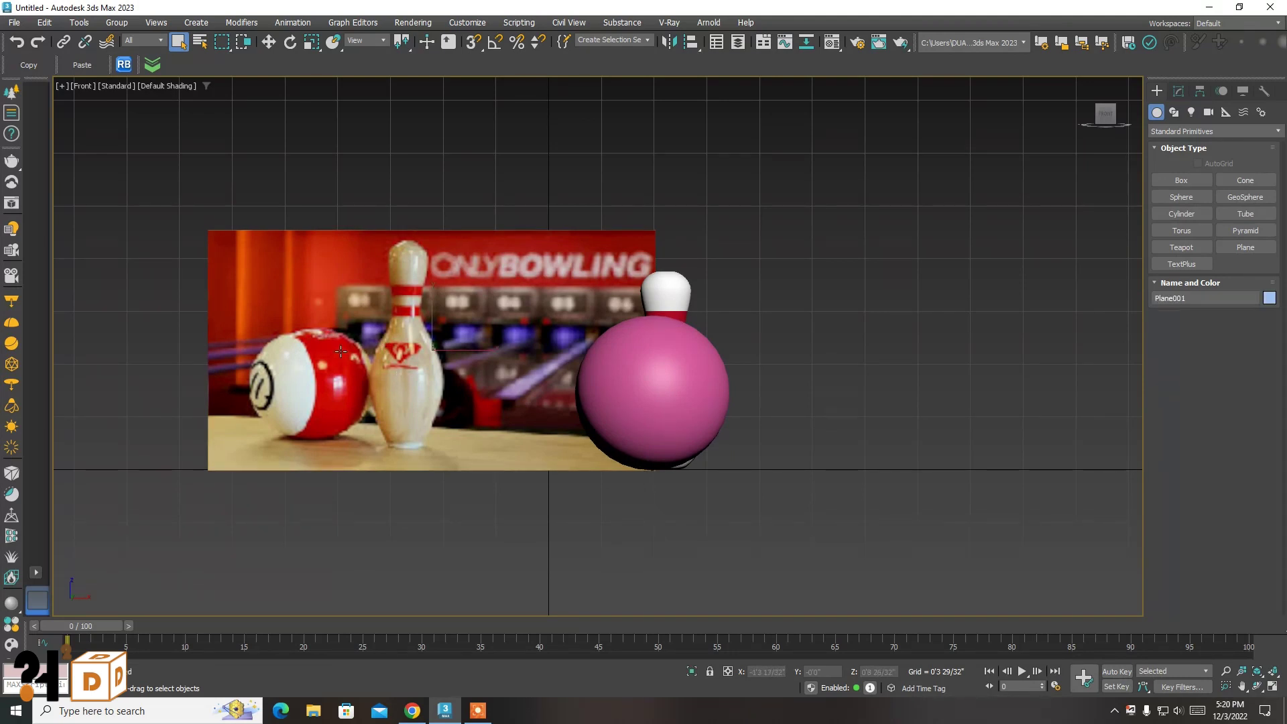
{"action": "key", "text": "w"}
{"action": "mouse_move", "coordinate": [469, 348]}
{"action": "left_mouse_down"}
{"action": "mouse_move", "coordinate": [631, 379]}
{"action": "mouse_move", "coordinate": [831, 368]}
{"action": "left_mouse_up"}
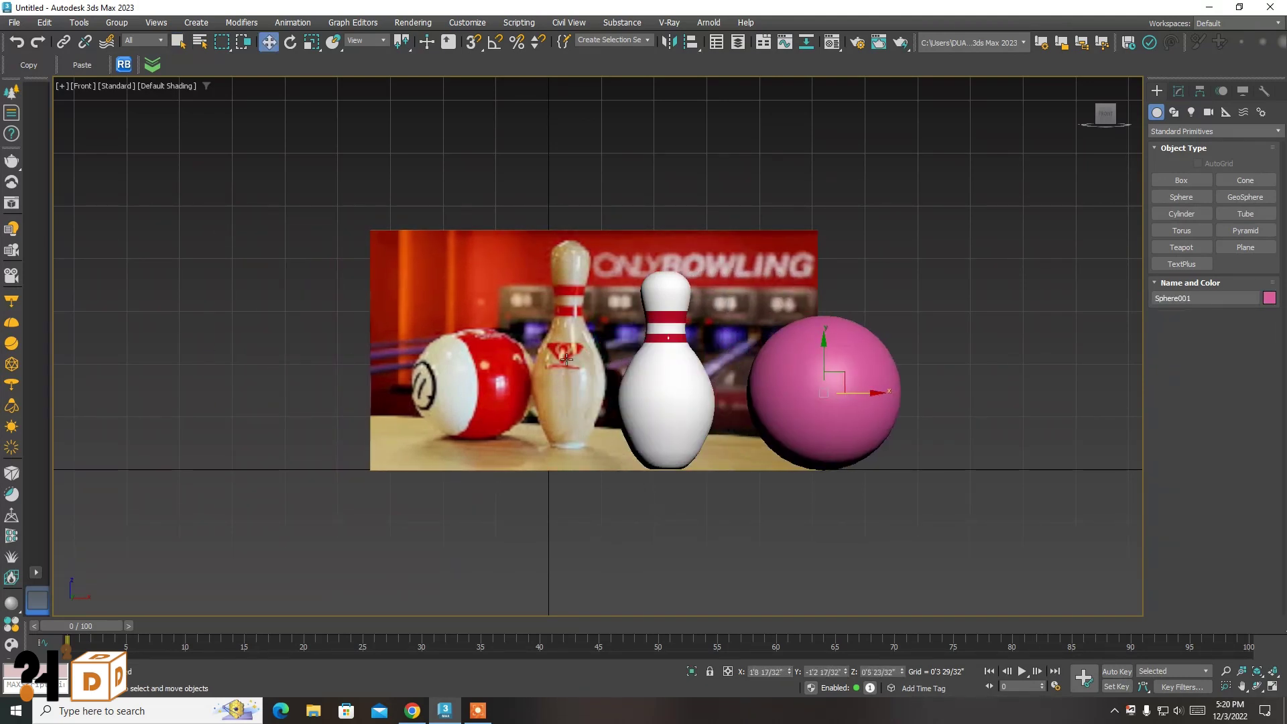
{"action": "left_click_drag", "start_coordinate": [595, 328], "coordinate": [679, 370]}
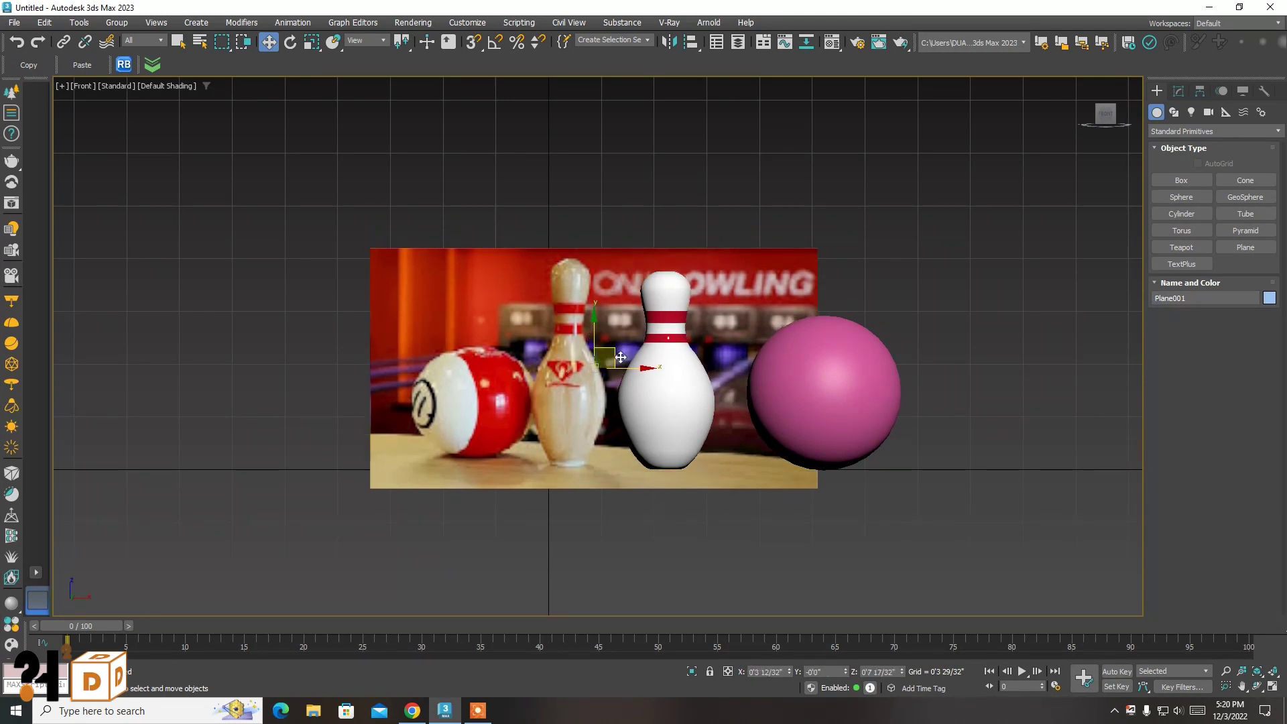
{"action": "left_click_drag", "start_coordinate": [679, 370], "coordinate": [647, 330]}
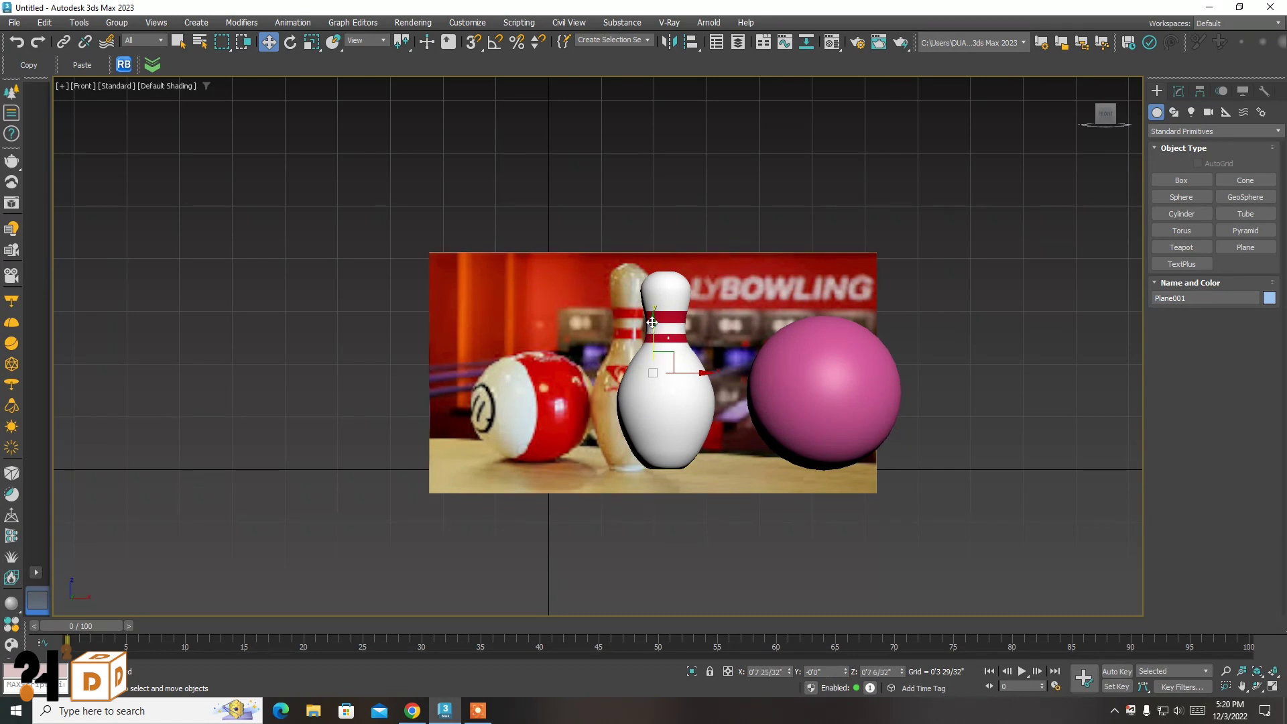
Scale the backdrop plane slightly shorter and narrower
{"action": "key", "text": "r"}
{"action": "left_click_drag", "start_coordinate": [649, 325], "coordinate": [659, 329]}
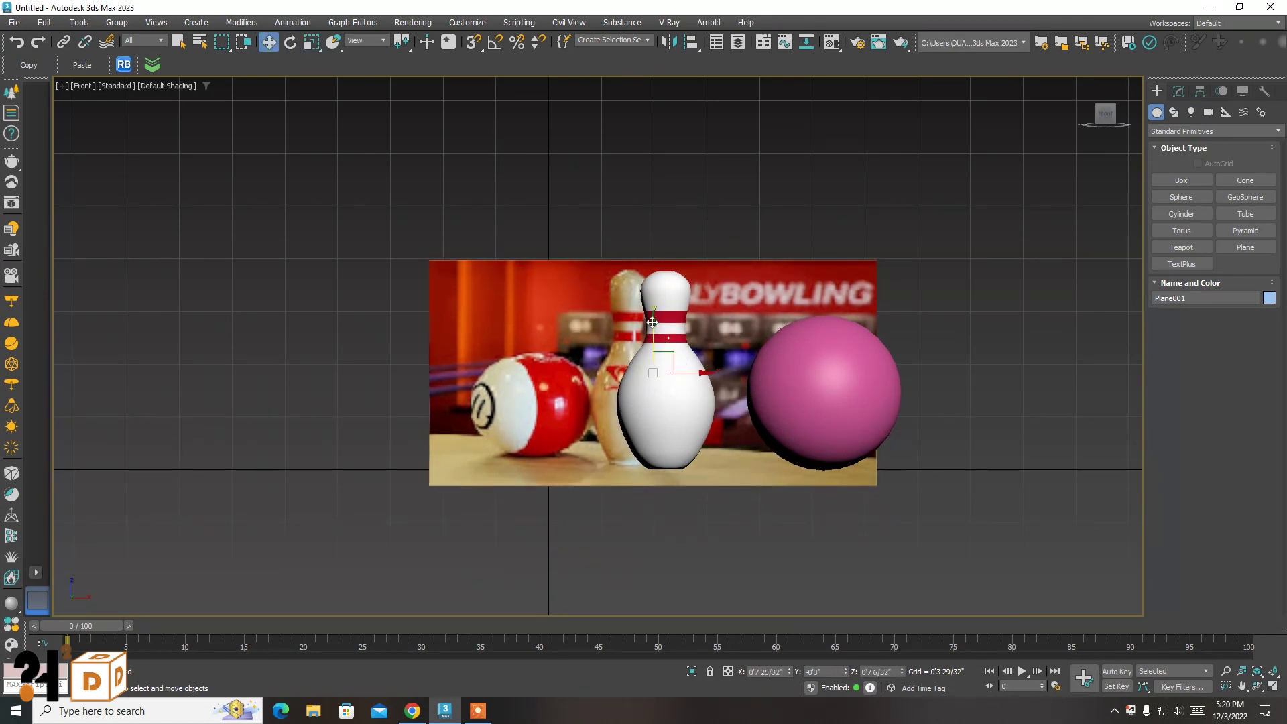
{"action": "key", "text": "w"}
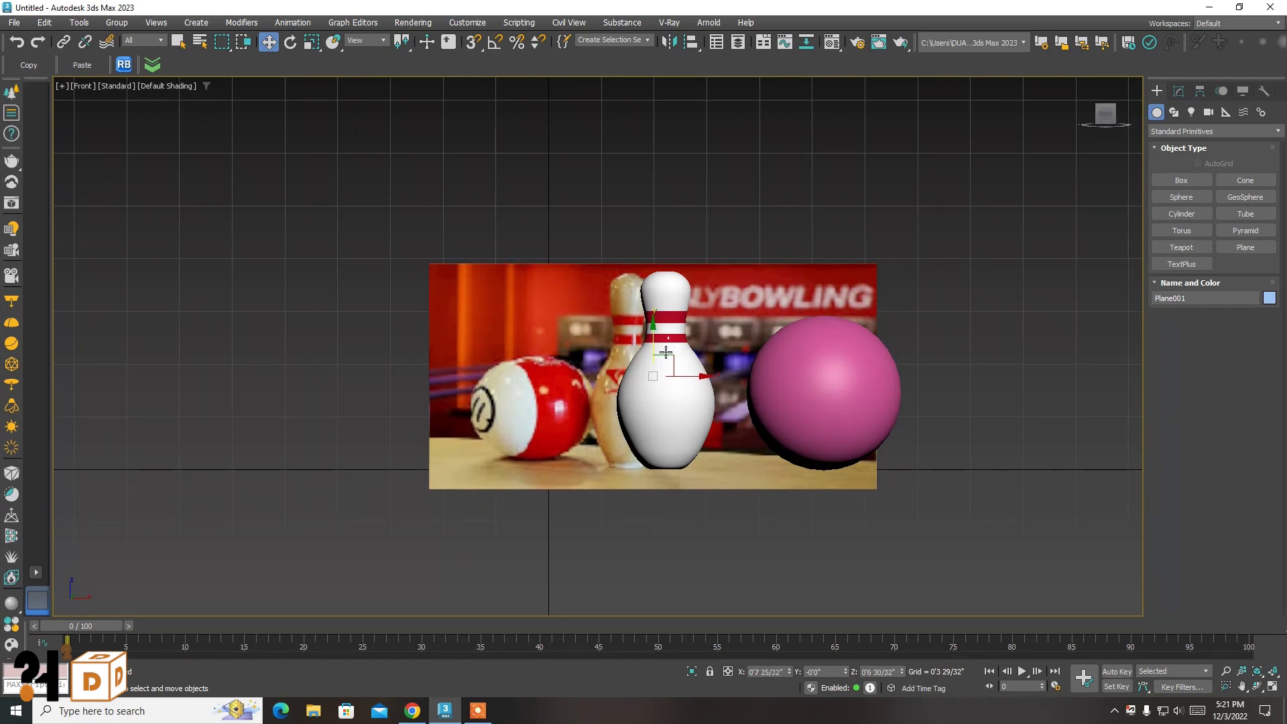
{"action": "key", "text": "r"}
{"action": "left_click_drag", "start_coordinate": [700, 383], "coordinate": [691, 383]}
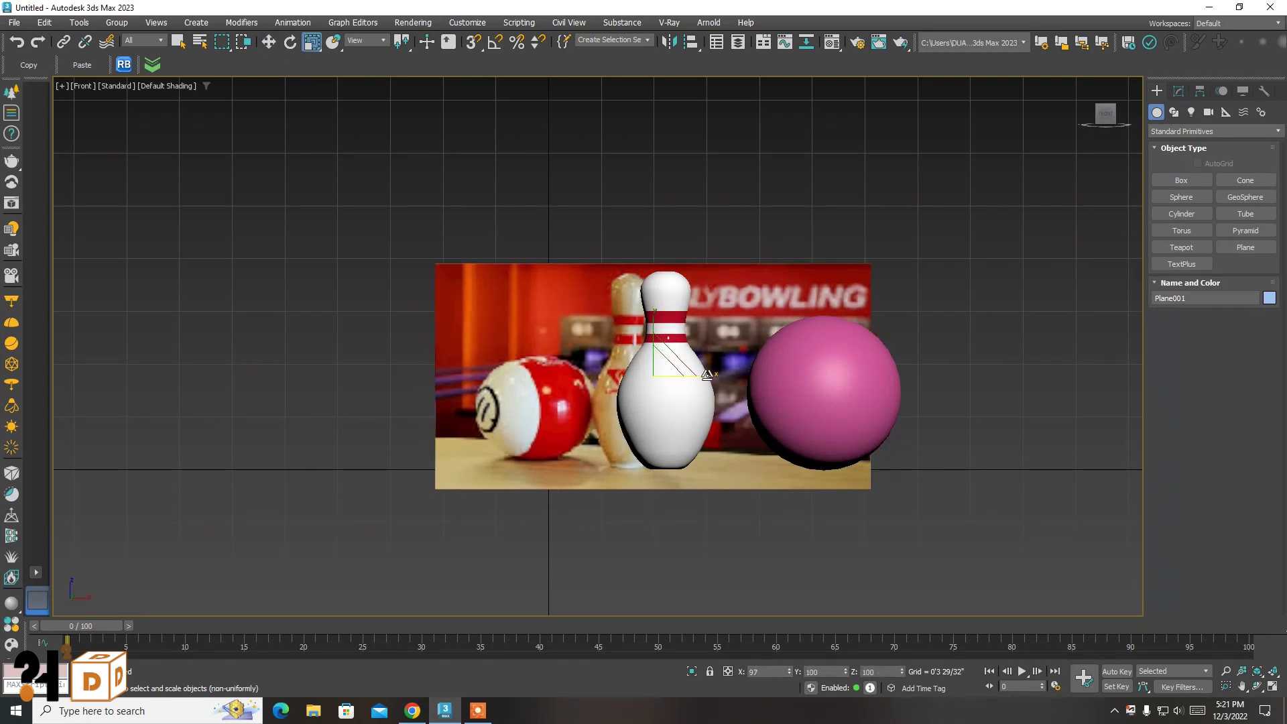
In the four-view layout, non-uniformly scale the pin's width to 80% in Top view
{"action": "key", "text": "w"}
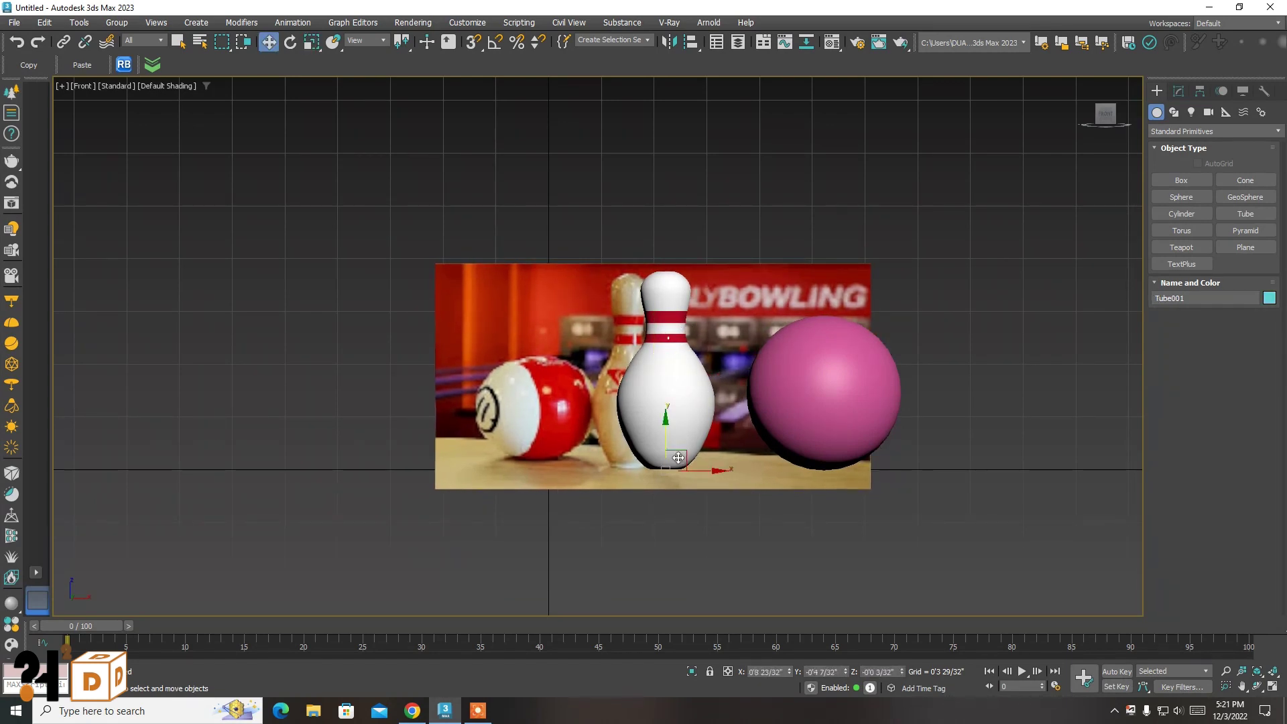
{"action": "key", "text": "r"}
{"action": "key", "text": "alt+w"}
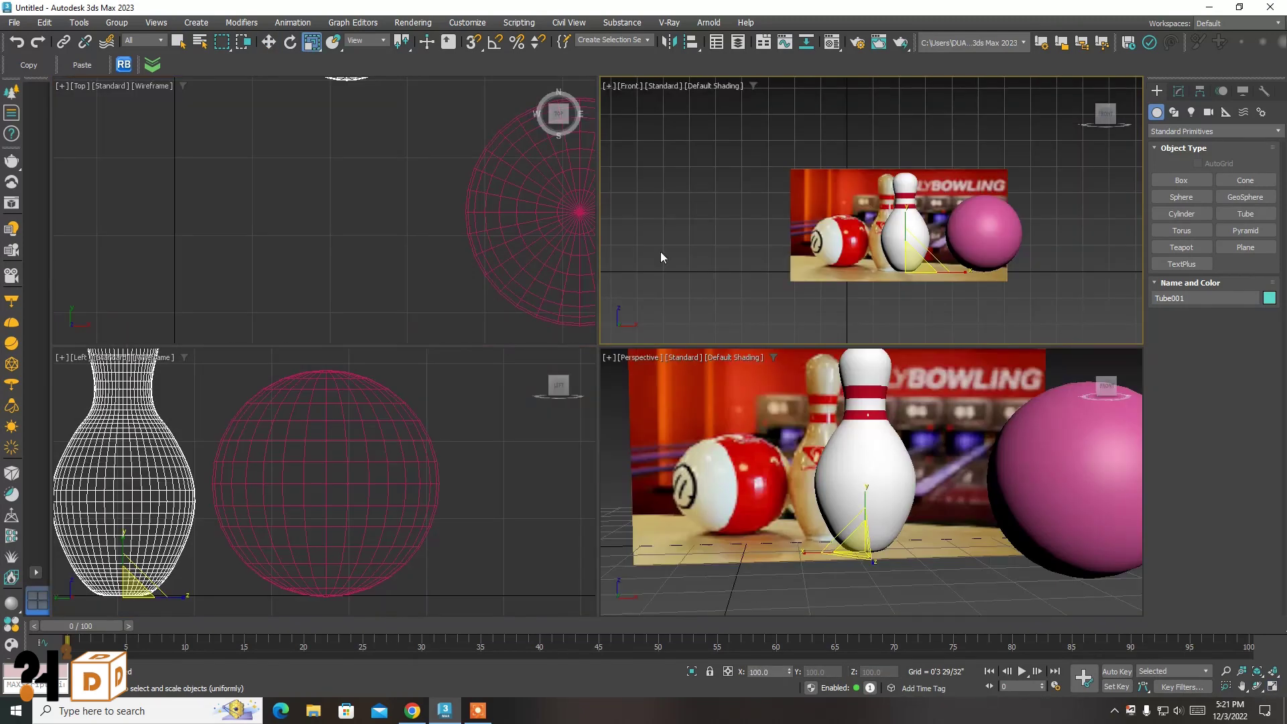
{"action": "key", "text": "r"}
{"action": "scroll", "coordinate": [368, 216], "scroll_direction": "up", "scroll_amount": 5}
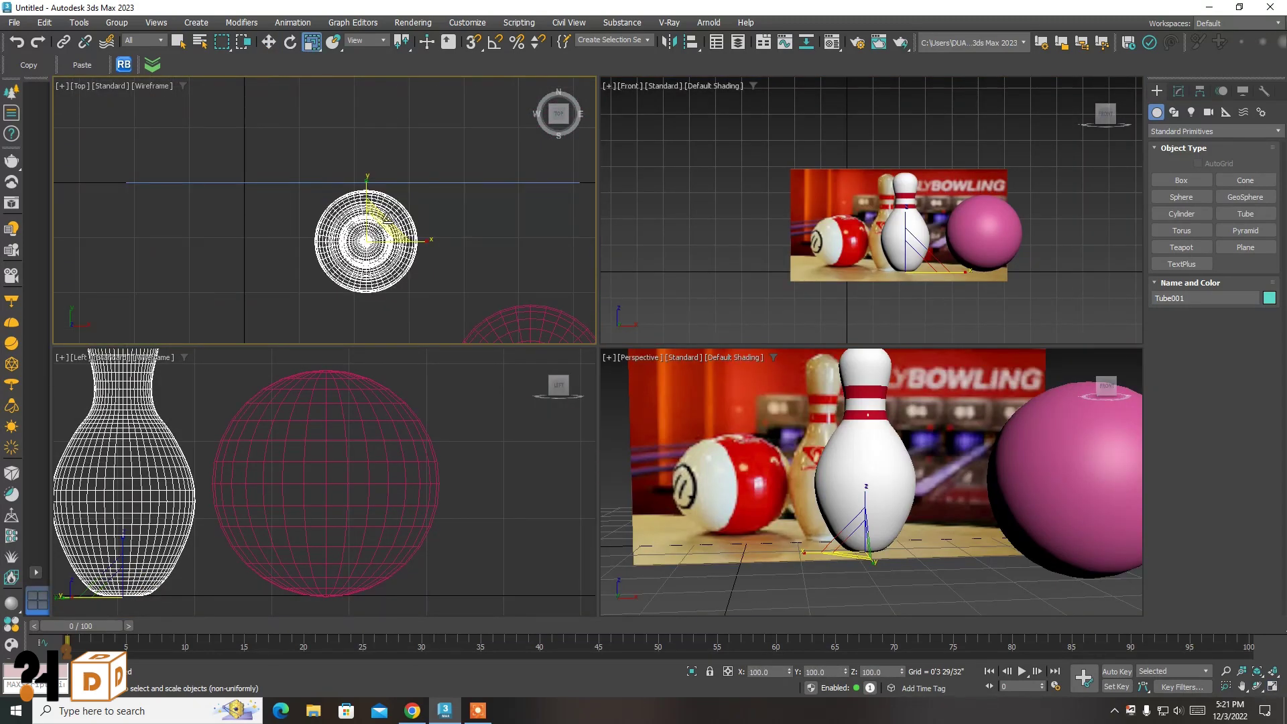
{"action": "left_click_drag", "start_coordinate": [387, 216], "coordinate": [391, 269]}
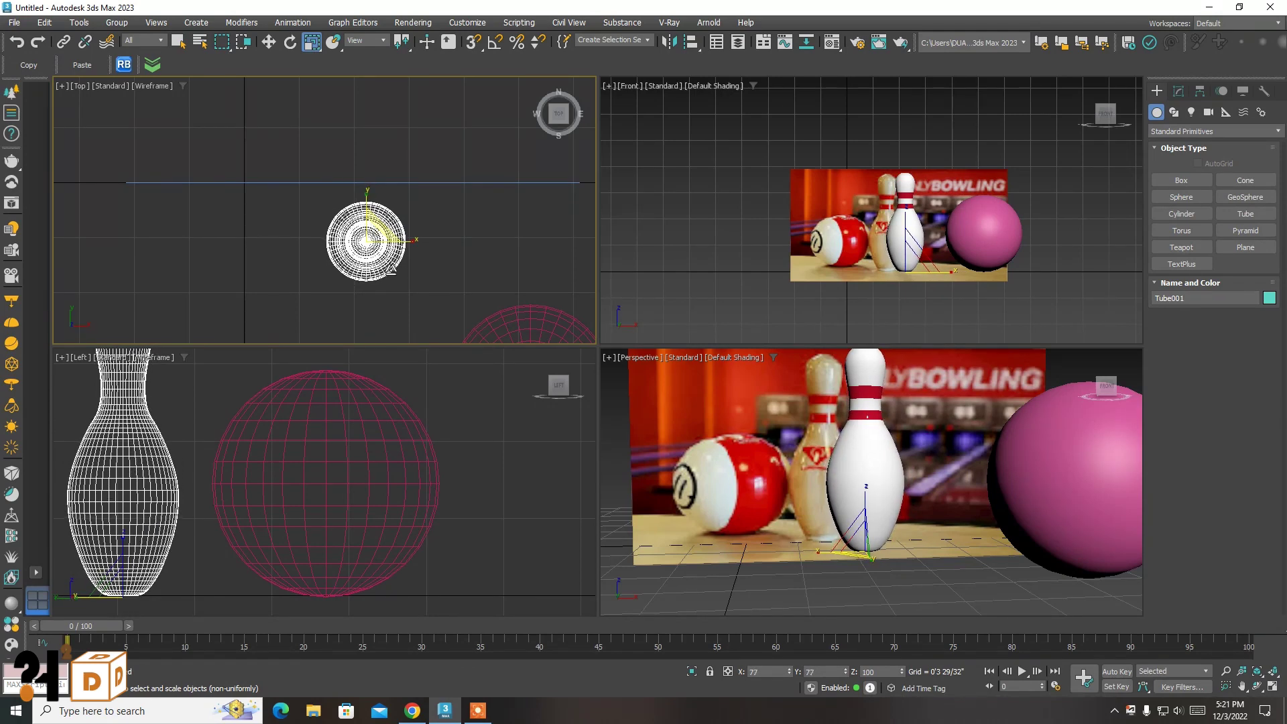
Return to uniform scale and plain selection, then select the pink sphere
{"action": "key", "text": "r"}
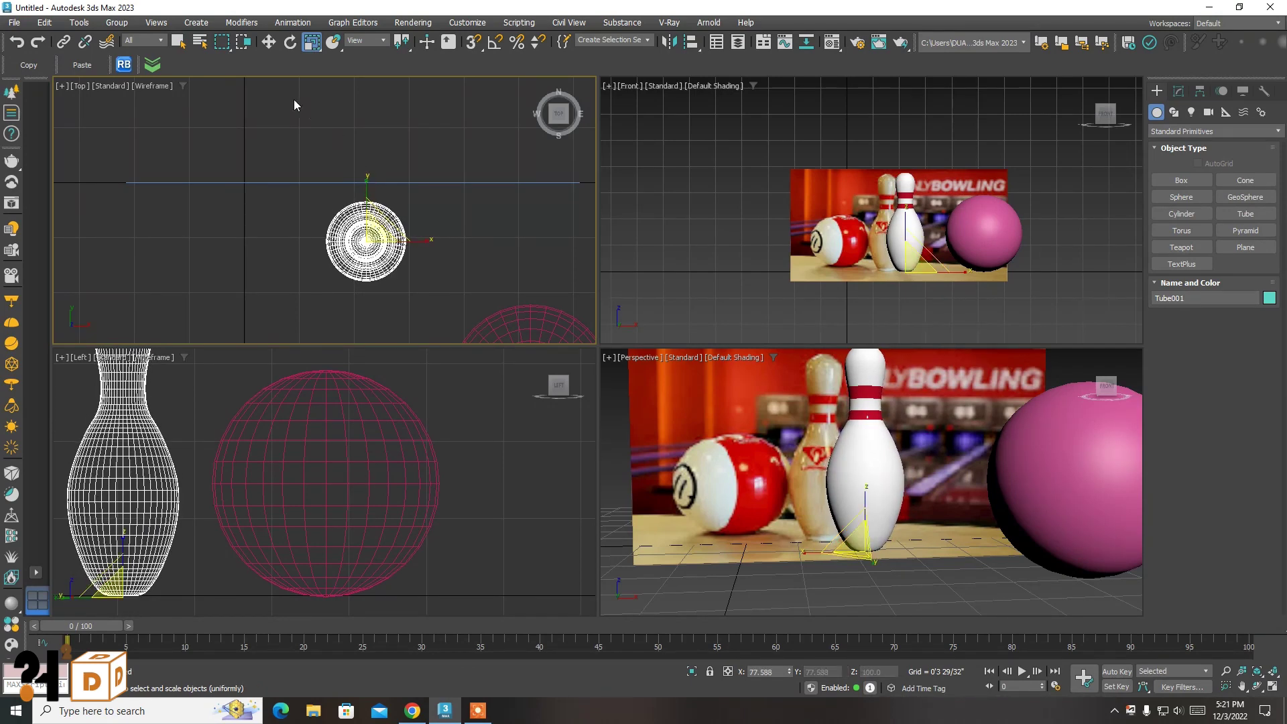
{"action": "left_click", "coordinate": [178, 42]}
{"action": "left_click", "coordinate": [243, 276]}
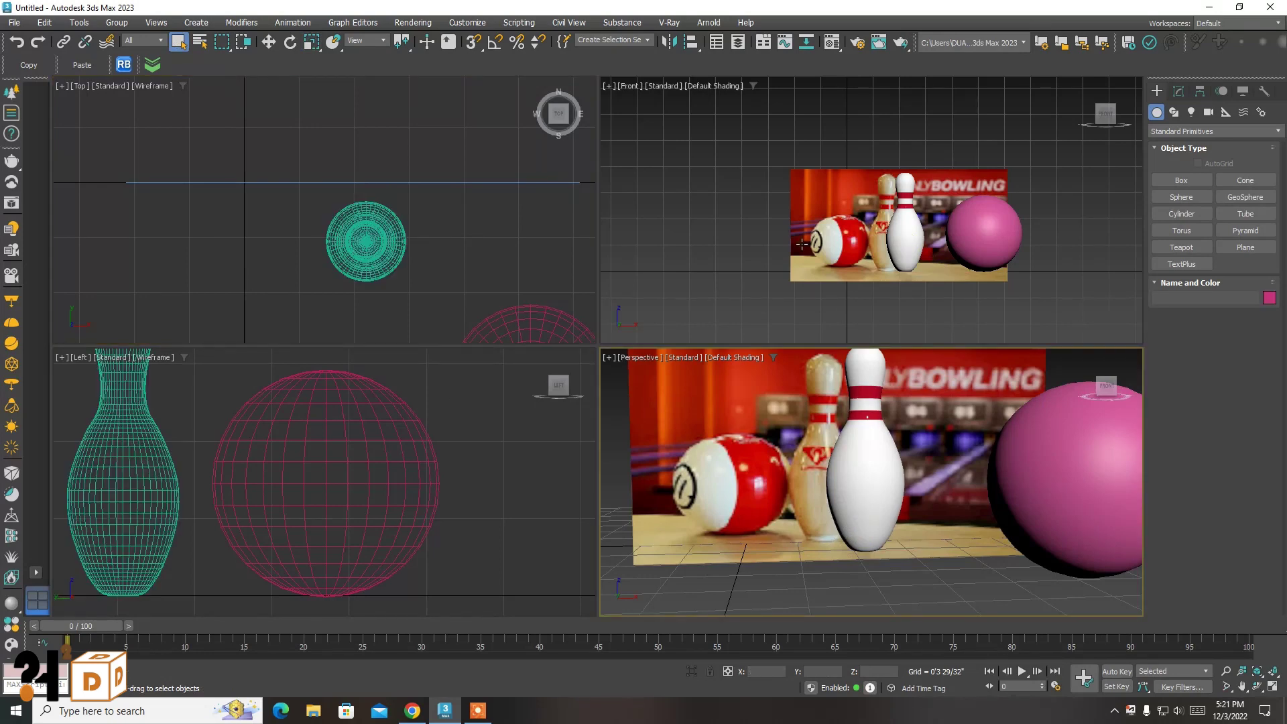
{"action": "left_click", "coordinate": [1273, 688]}
Move the pink sphere left in front of the pins and reduce its Radius
{"action": "left_click", "coordinate": [778, 396]}
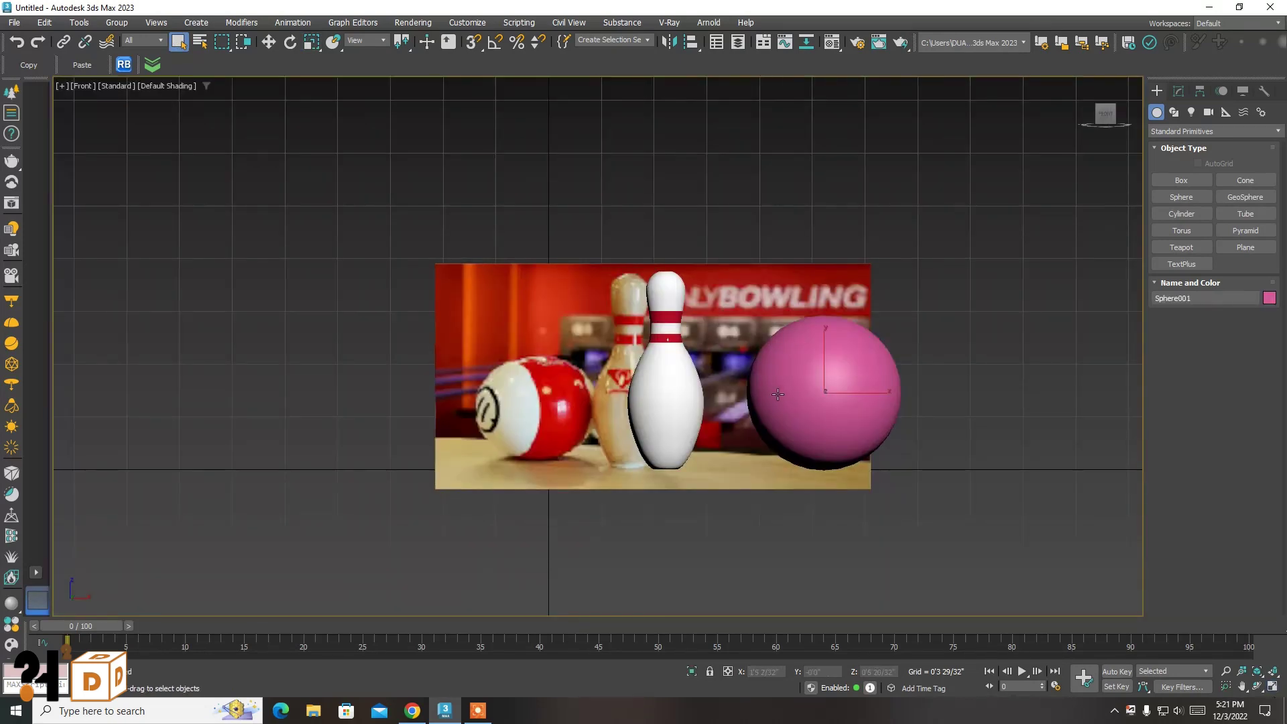
{"action": "key", "text": "w"}
{"action": "left_click_drag", "start_coordinate": [824, 414], "coordinate": [555, 414]}
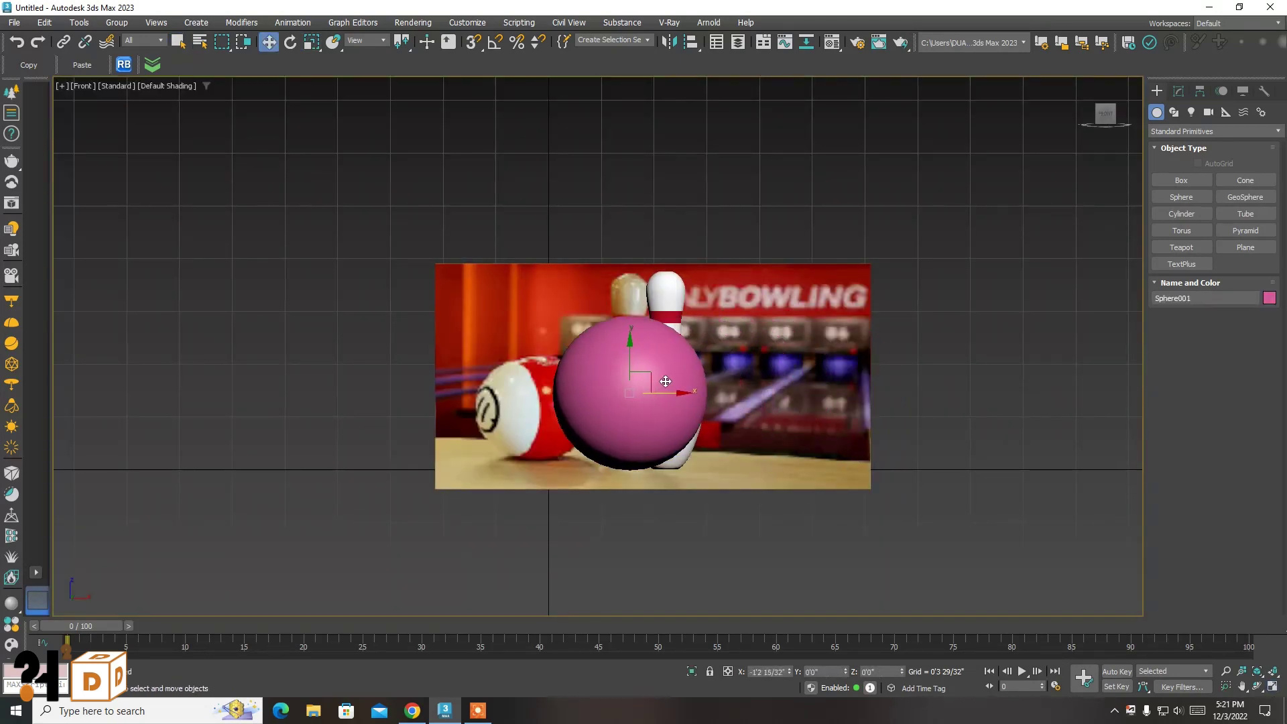
{"action": "key", "text": "r"}
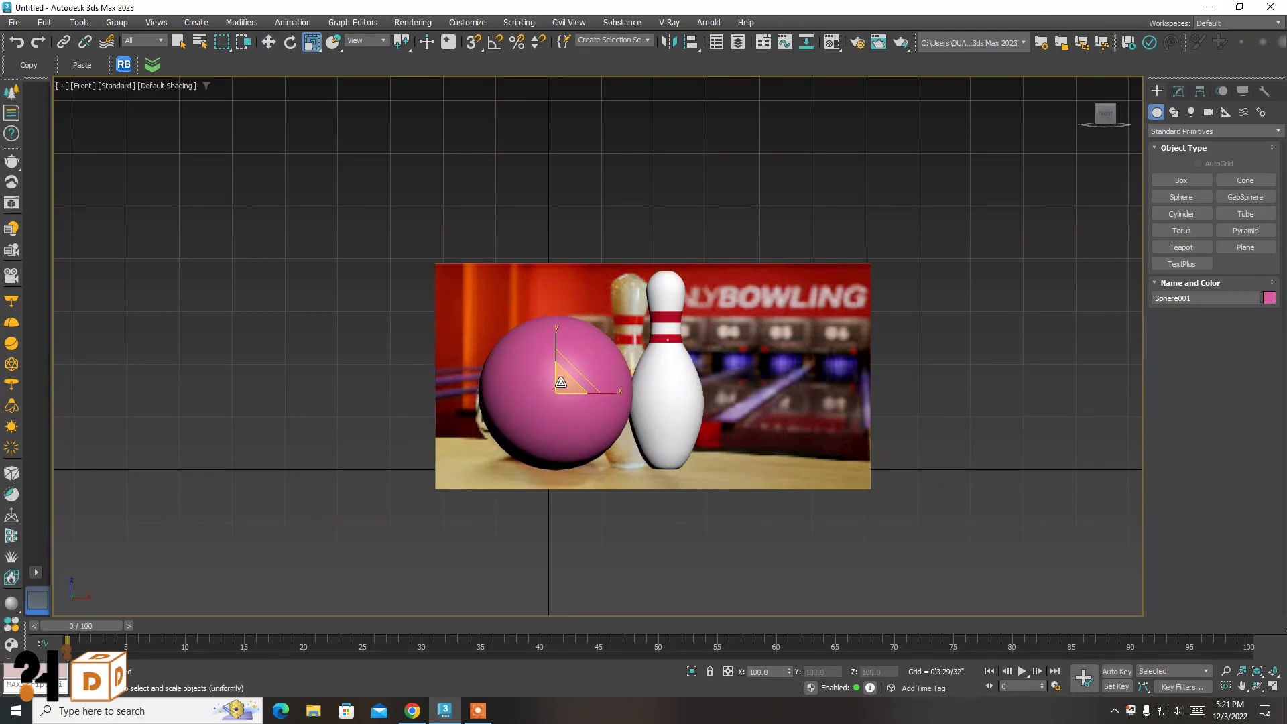
{"action": "left_click", "coordinate": [1179, 91]}
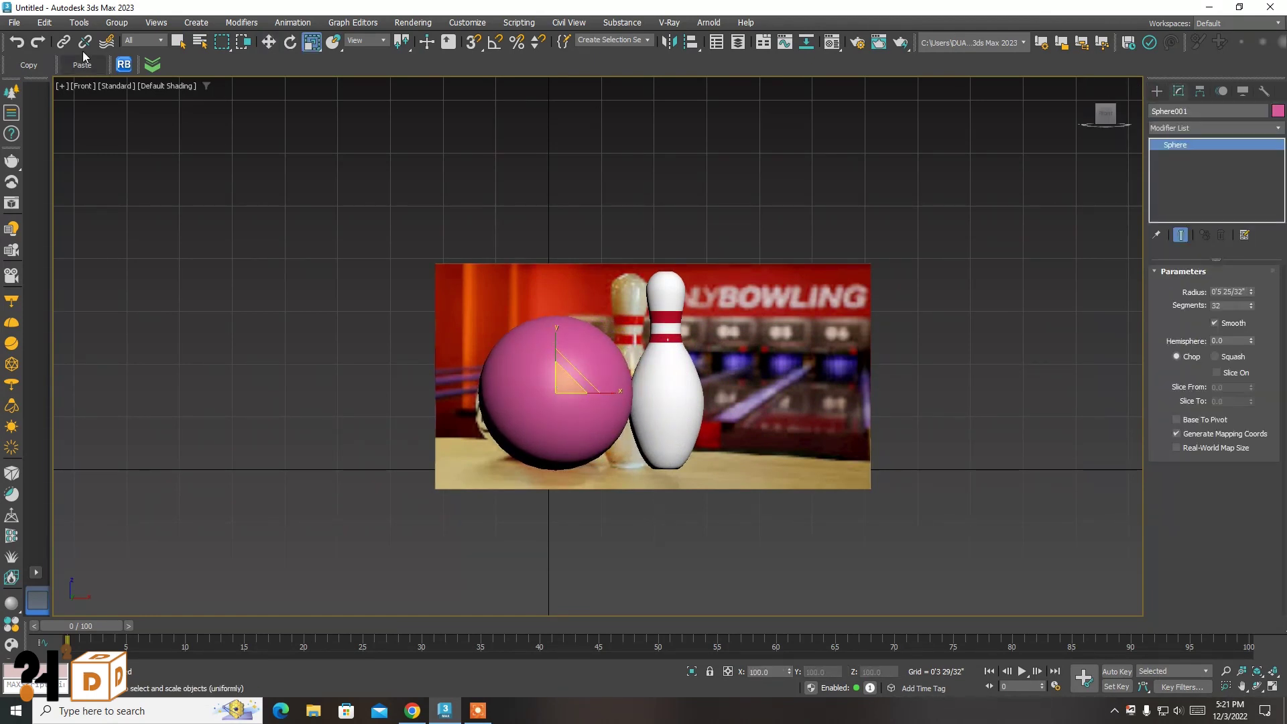
{"action": "left_click", "coordinate": [178, 41]}
{"action": "left_click_drag", "start_coordinate": [1251, 291], "coordinate": [1255, 305]}
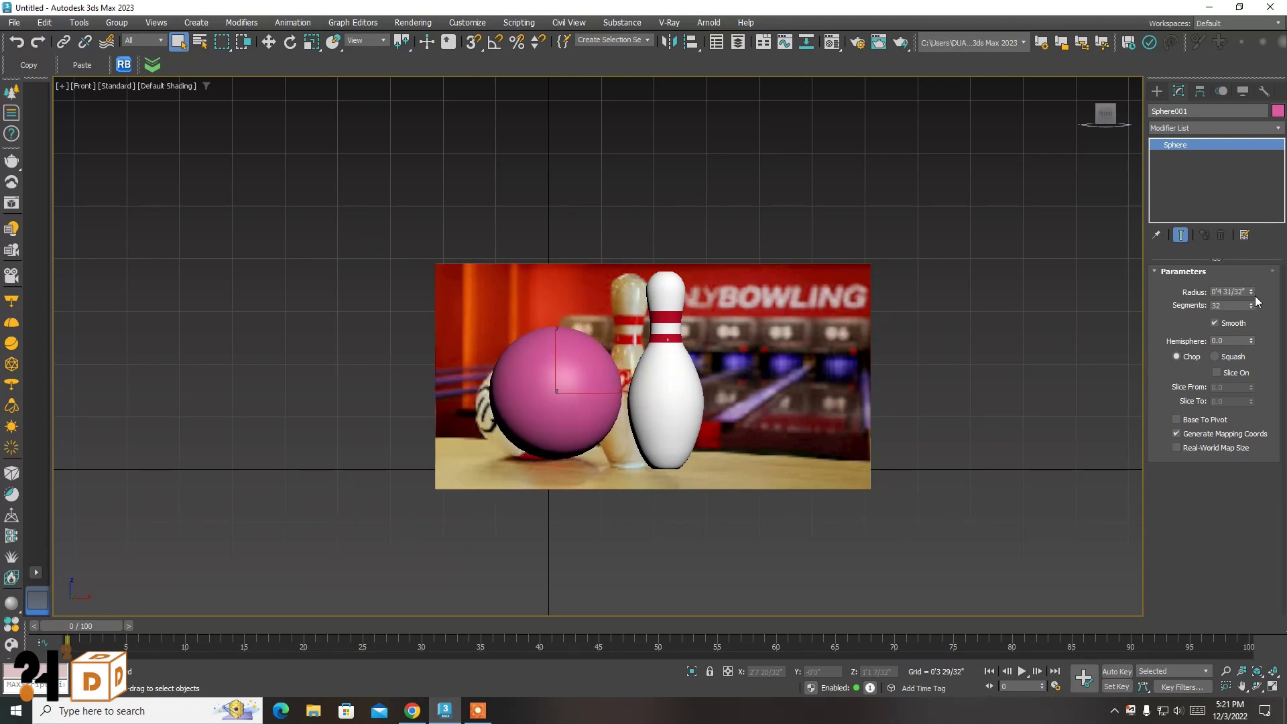
Fine-tune the sphere radius to 0'4 17/32" and place it in front of the white pin
{"action": "key", "text": "w"}
{"action": "left_click_drag", "start_coordinate": [551, 374], "coordinate": [568, 390]}
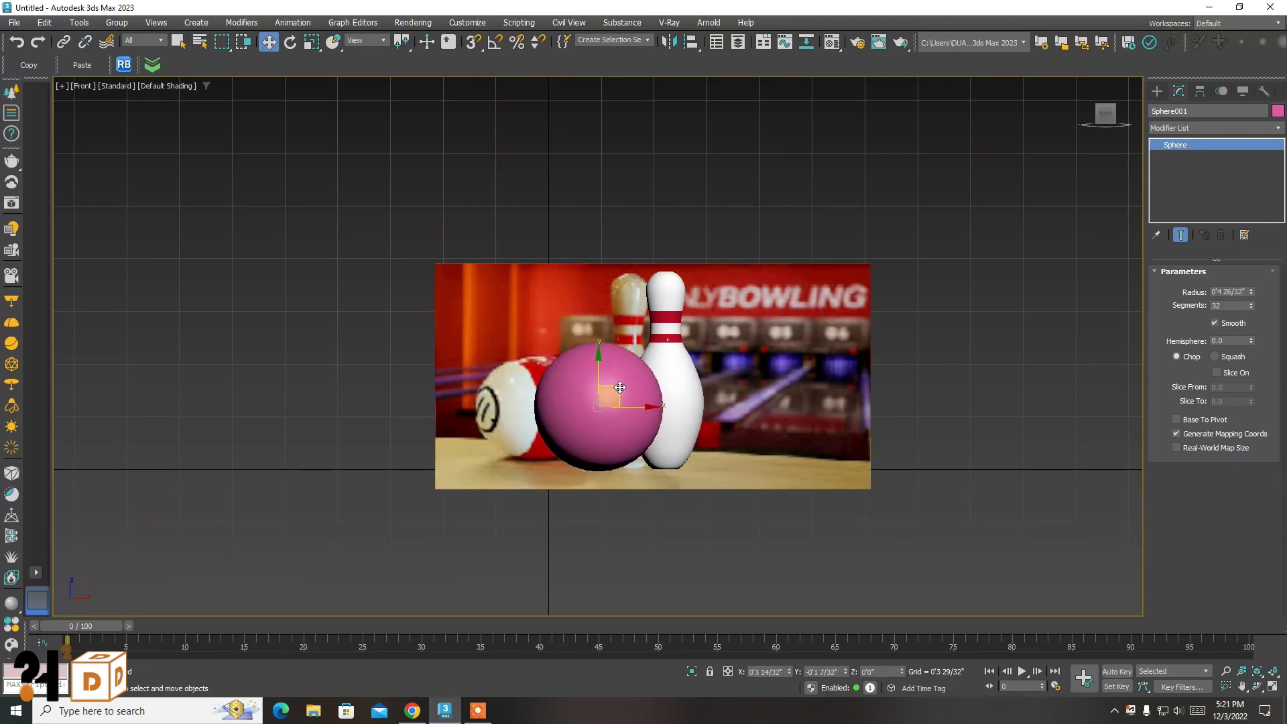
{"action": "left_click_drag", "start_coordinate": [1252, 292], "coordinate": [1253, 301]}
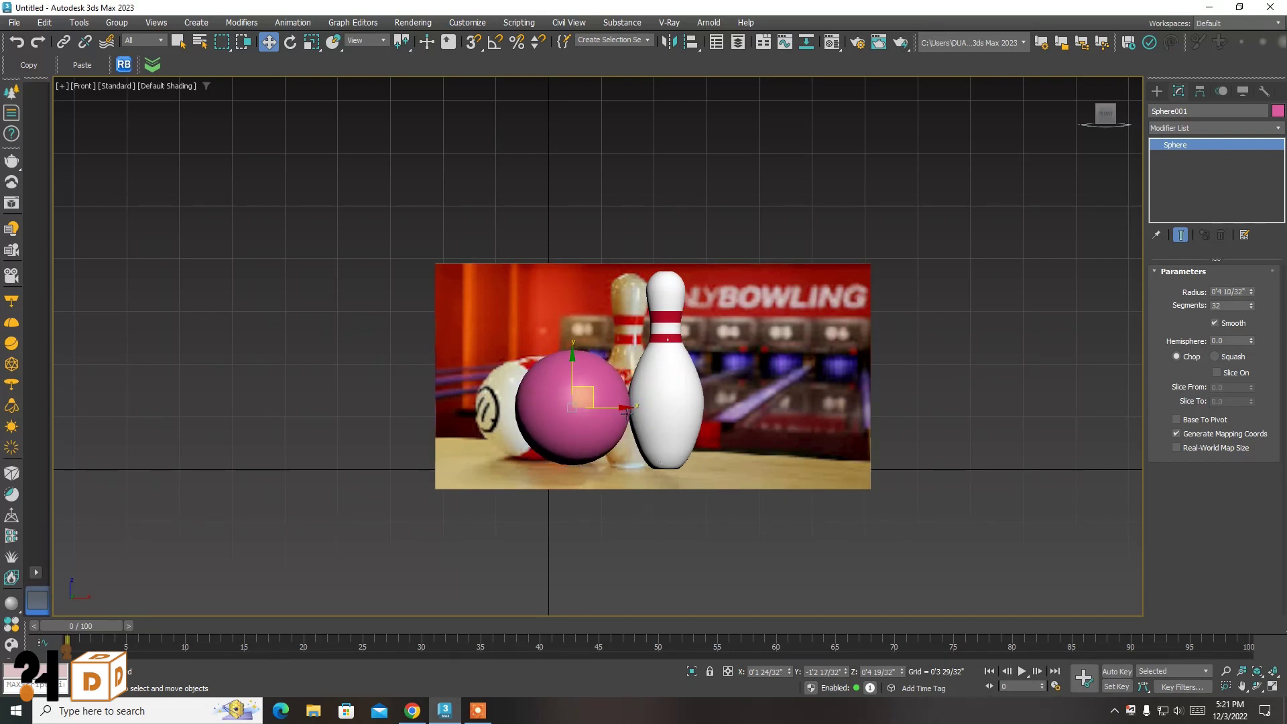
{"action": "left_click_drag", "start_coordinate": [596, 392], "coordinate": [560, 395]}
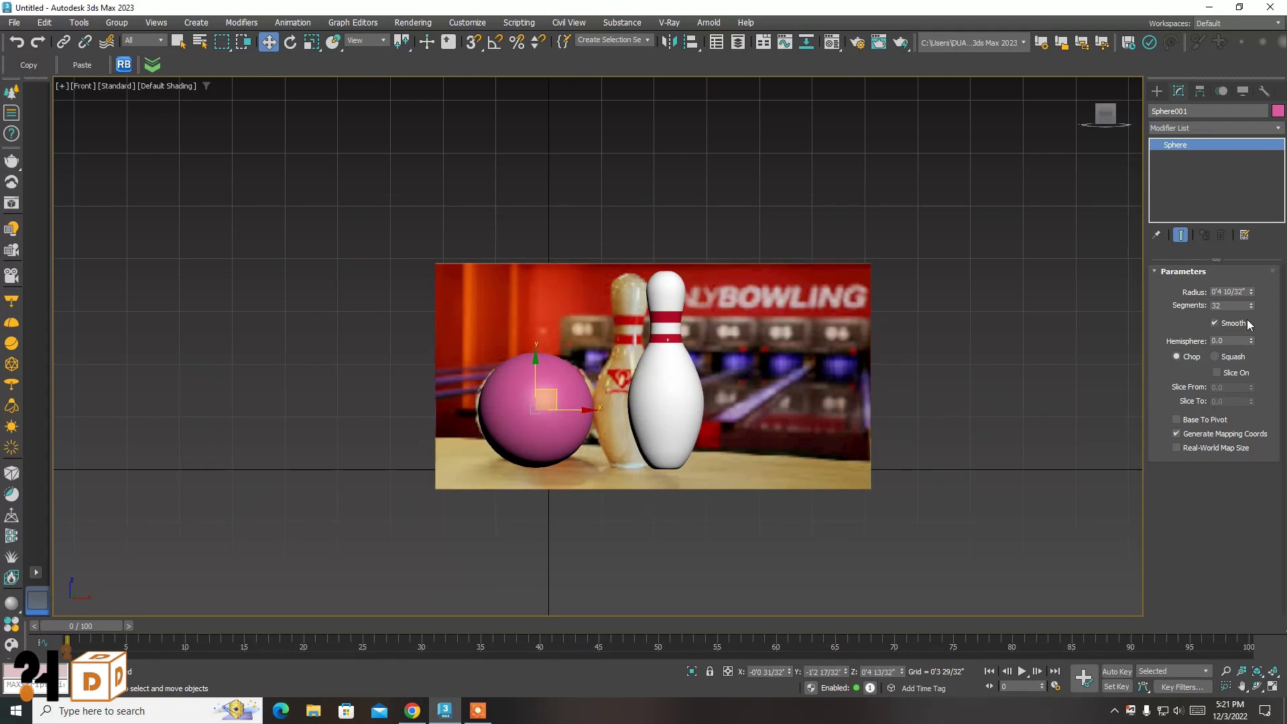
{"action": "left_click_drag", "start_coordinate": [1251, 293], "coordinate": [1251, 285]}
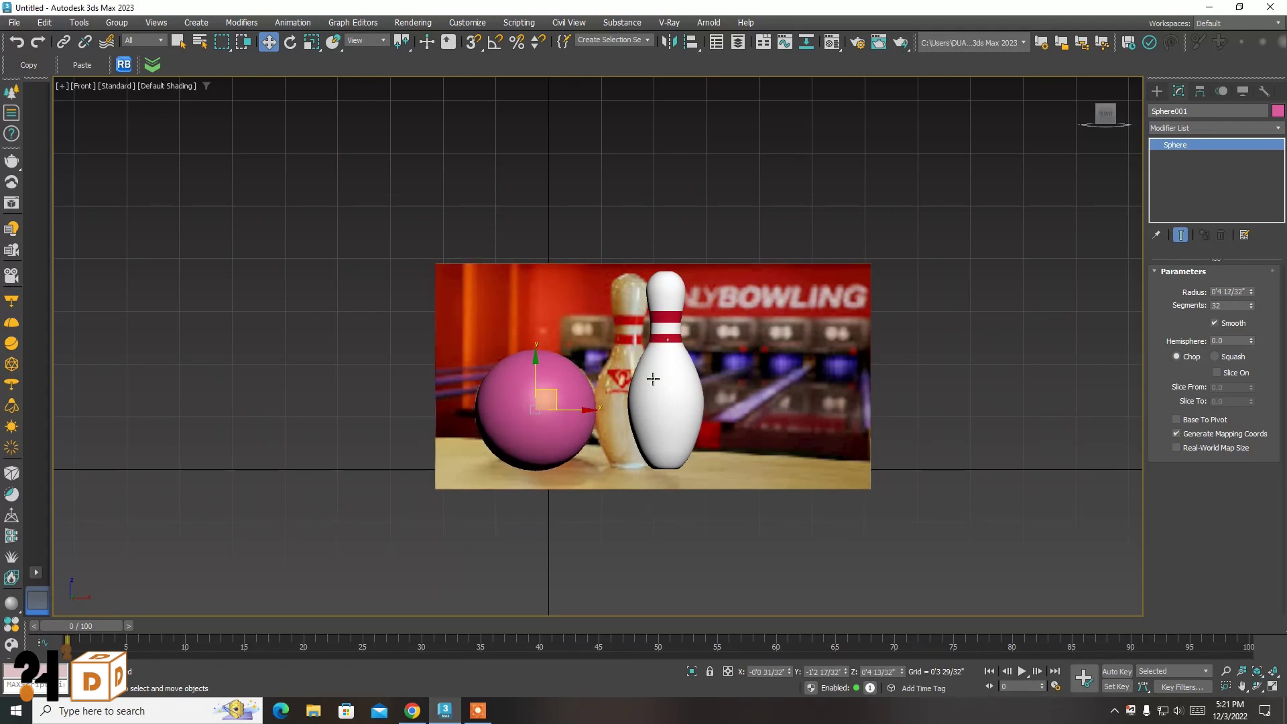
{"action": "left_click_drag", "start_coordinate": [573, 407], "coordinate": [690, 417]}
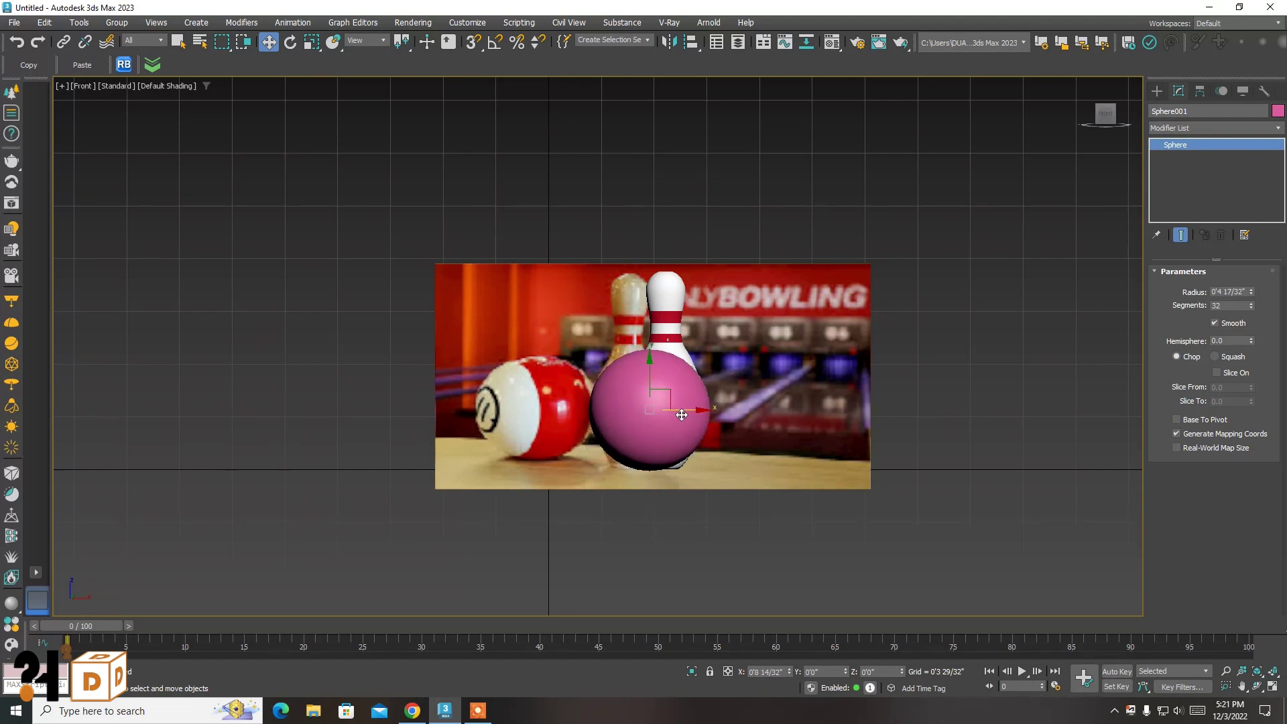
{"action": "left_click", "coordinate": [798, 335]}
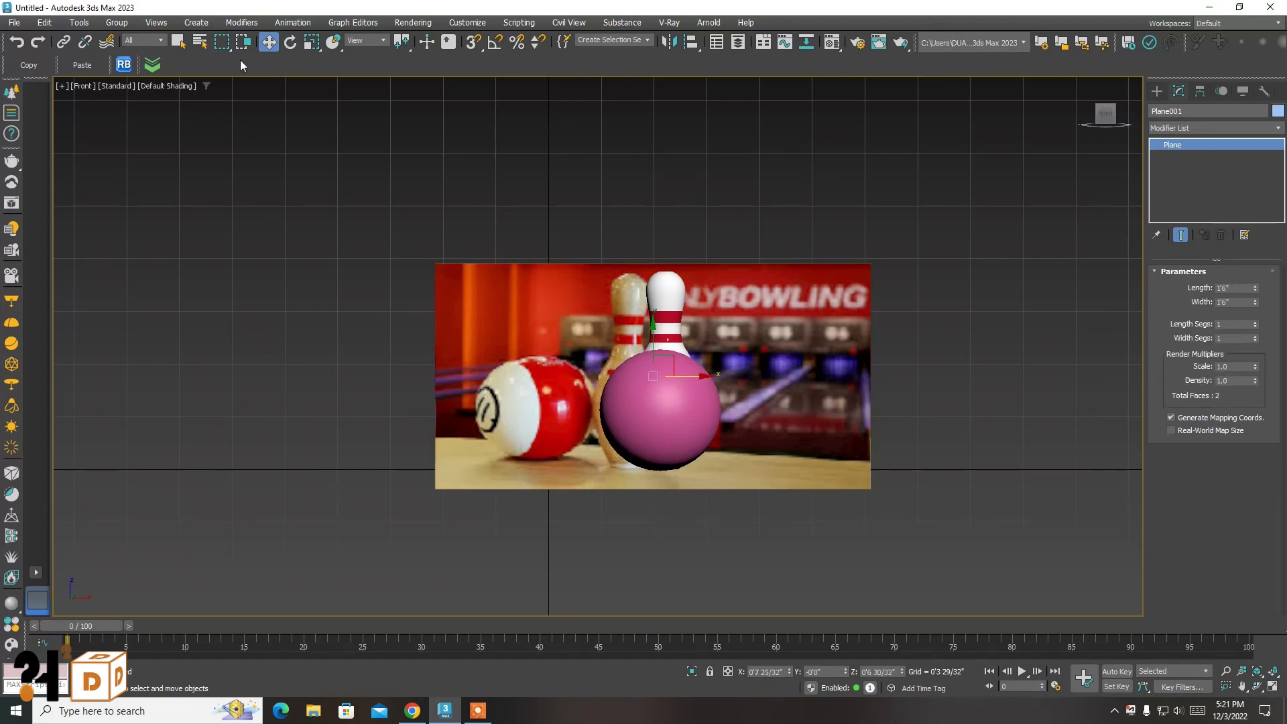
Select the background photo plane and hide it
{"action": "left_click", "coordinate": [188, 42]}
{"action": "left_click", "coordinate": [263, 243]}
{"action": "left_click", "coordinate": [483, 356]}
{"action": "key", "text": "Delete"}
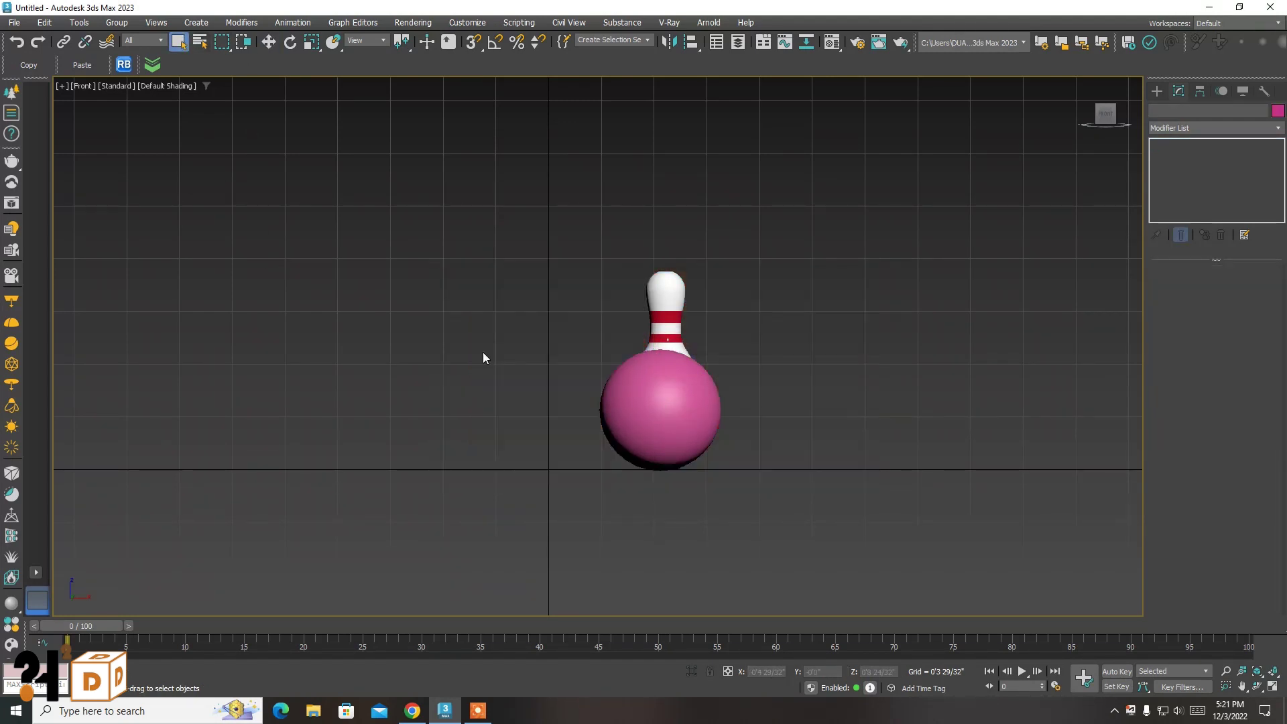
Move the pink sphere just left of the striped pin
{"action": "left_click", "coordinate": [677, 390]}
{"action": "key", "text": "w"}
{"action": "left_click_drag", "start_coordinate": [700, 402], "coordinate": [604, 401]}
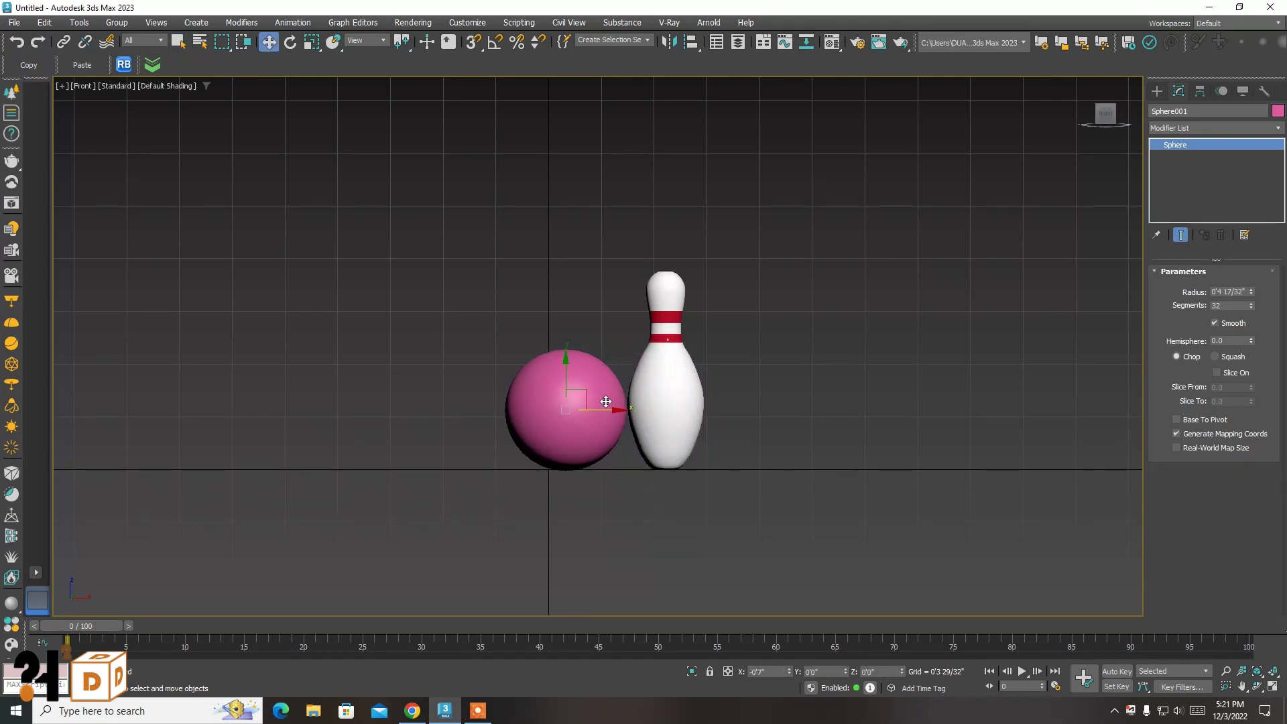
{"action": "left_click", "coordinate": [180, 46]}
{"action": "left_click", "coordinate": [269, 273]}
Maximize the front view and turn on Edged Faces with F4
{"action": "left_click", "coordinate": [1276, 680]}
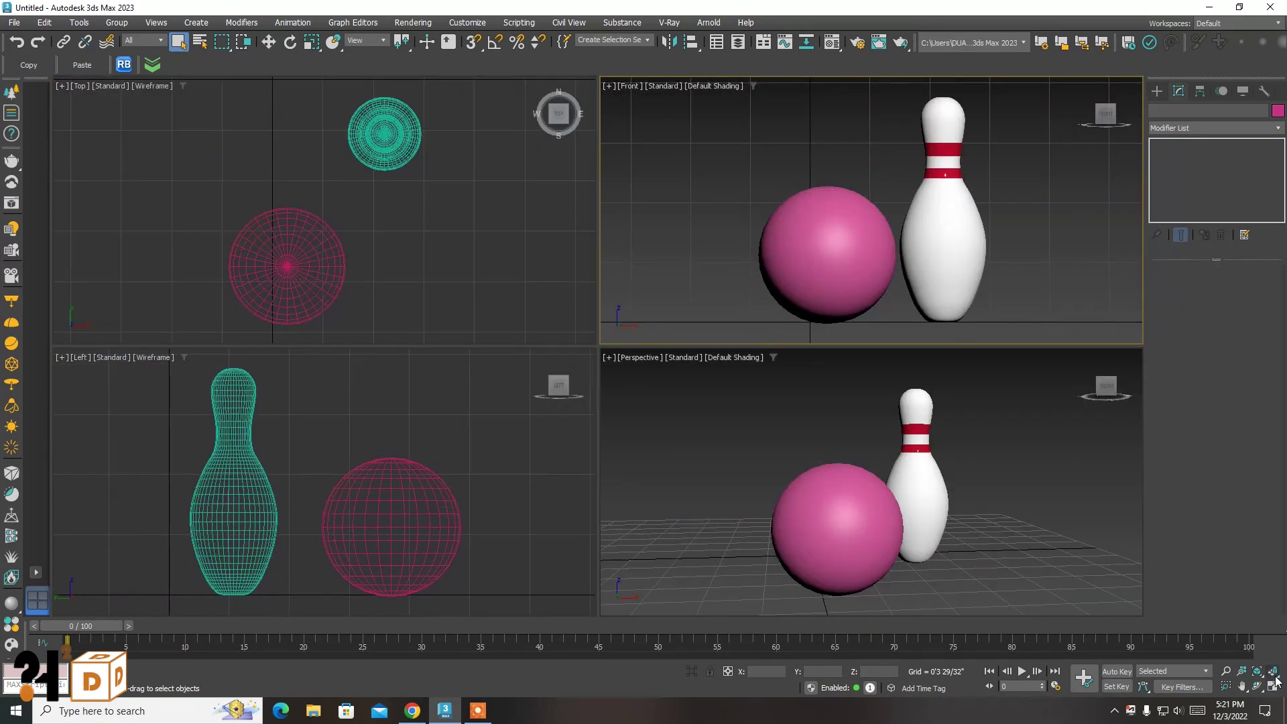
{"action": "left_click", "coordinate": [1276, 680]}
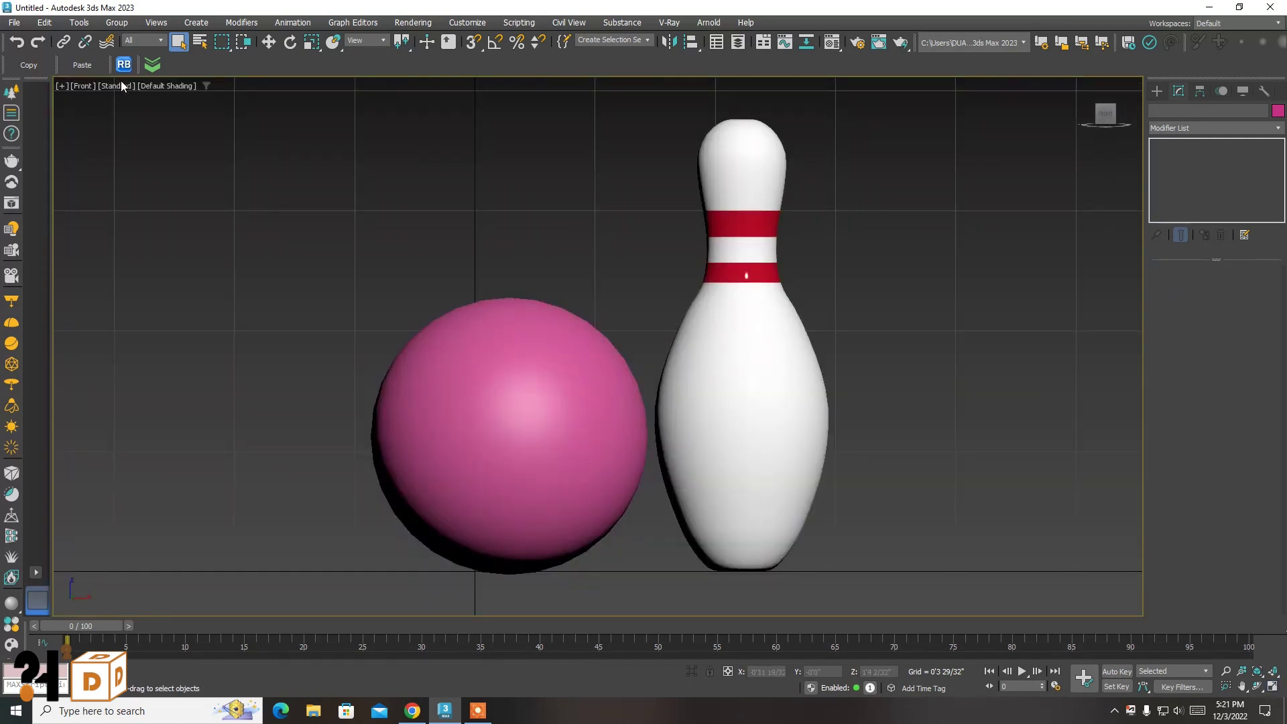
{"action": "key", "text": "F4"}
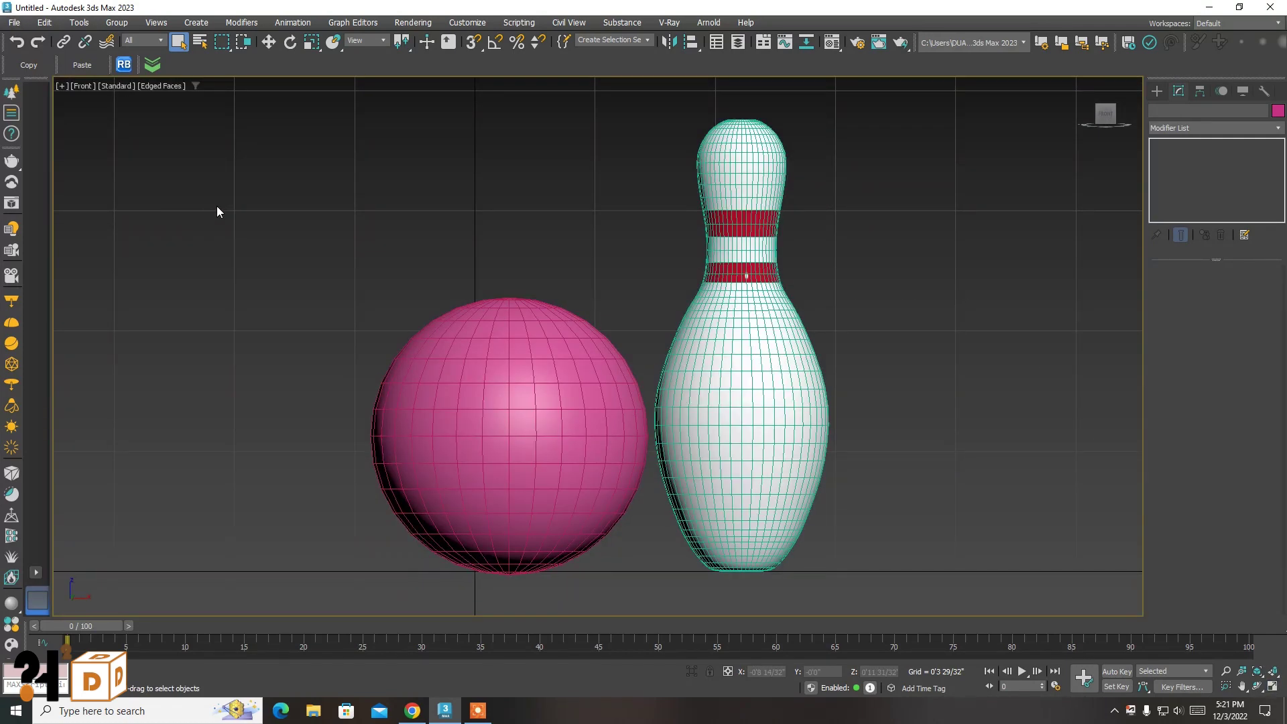
Save the scene to the Desktop as Bowling.max using Save As
{"action": "left_click", "coordinate": [14, 22]}
{"action": "left_click", "coordinate": [42, 156]}
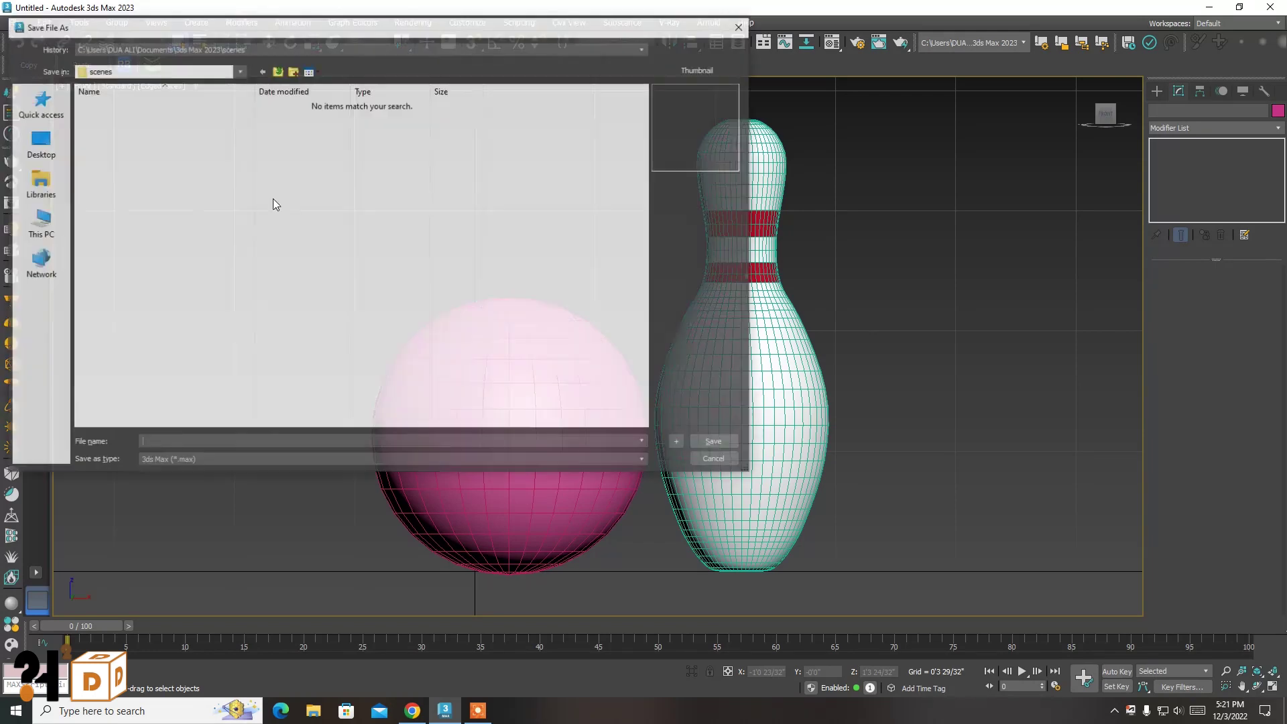
{"action": "left_click", "coordinate": [42, 149]}
{"action": "type", "text": "Bowling"}
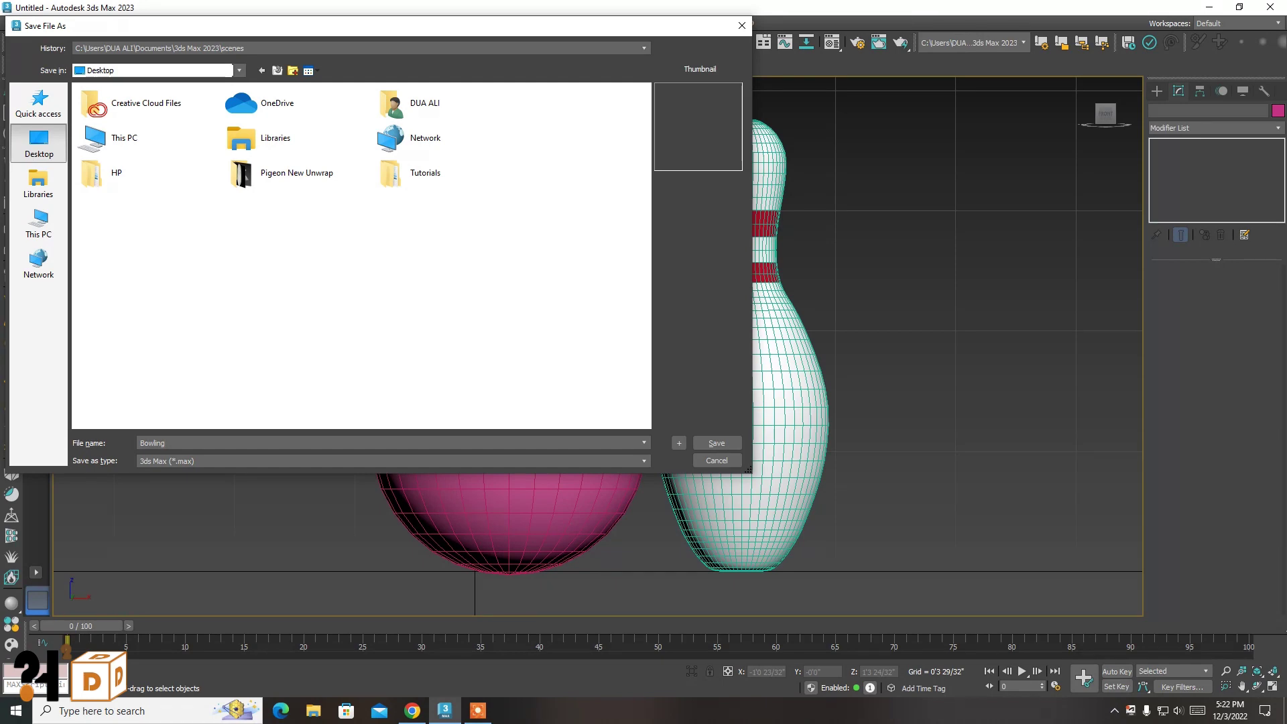
{"action": "key", "text": "Return"}
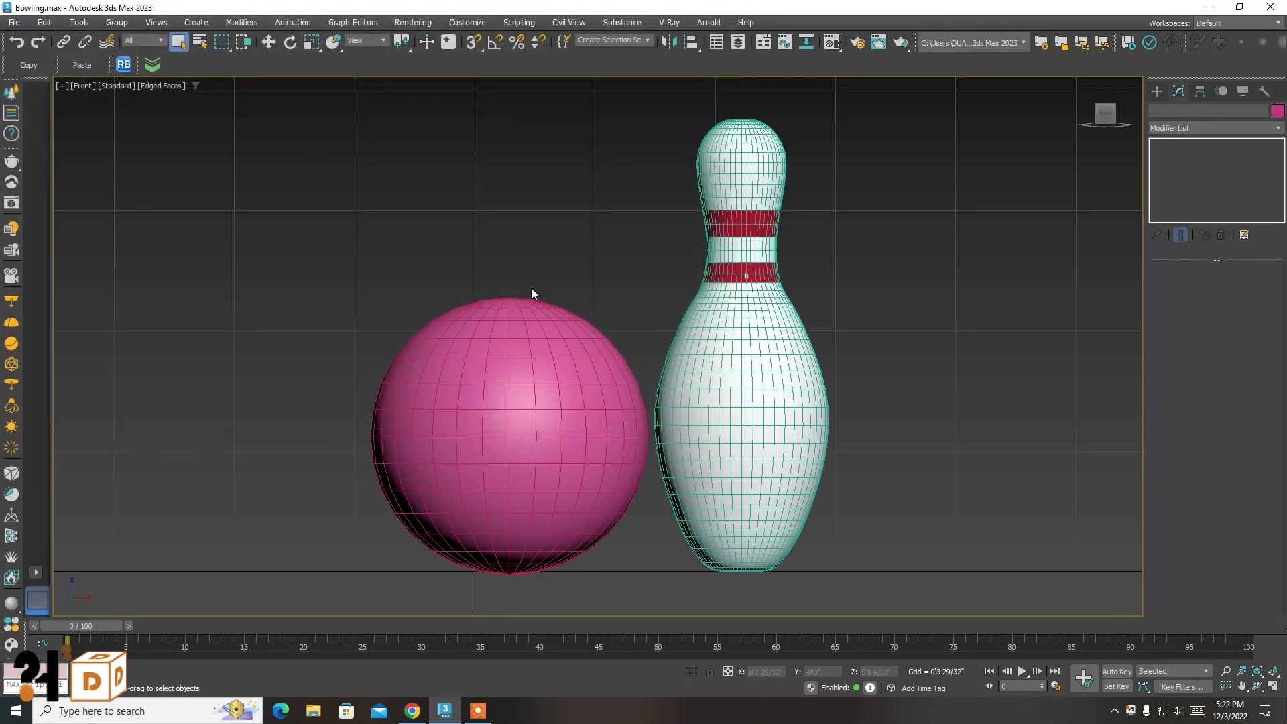
Draw a small Standard Primitives tube, Tube002, in the front view left of the ball
{"action": "left_click", "coordinate": [1153, 88]}
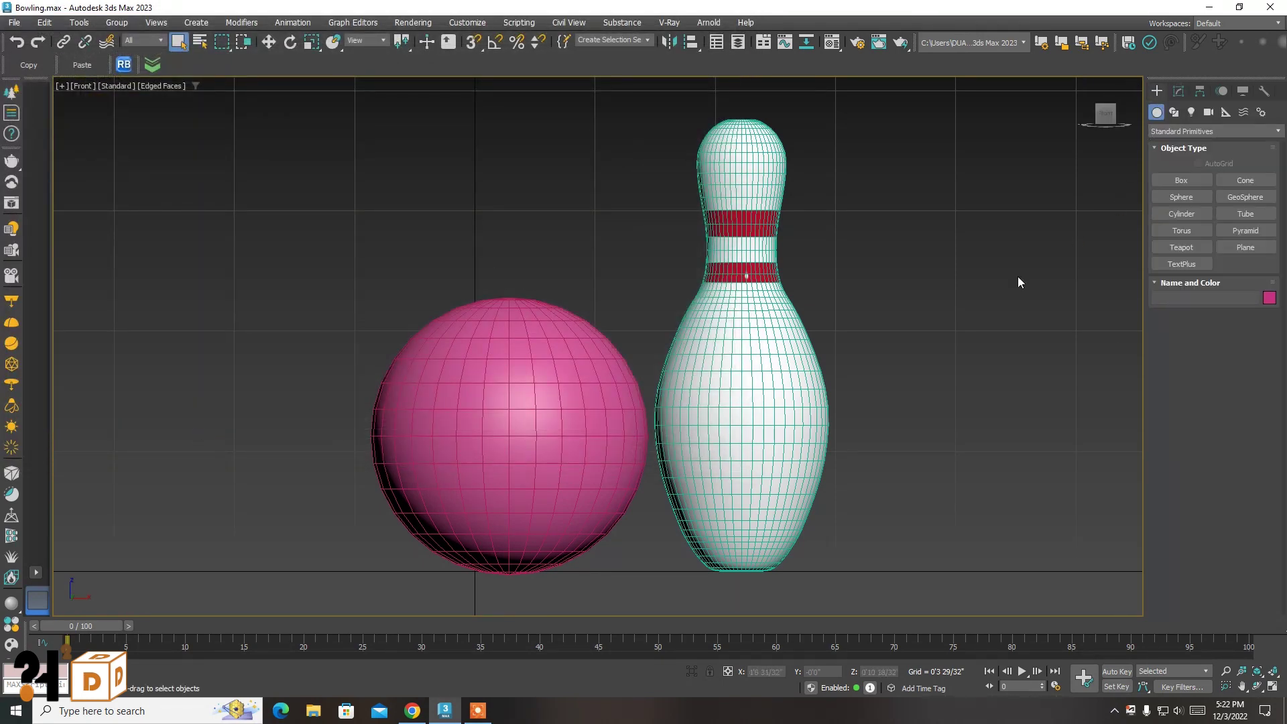
{"action": "left_click", "coordinate": [1272, 214]}
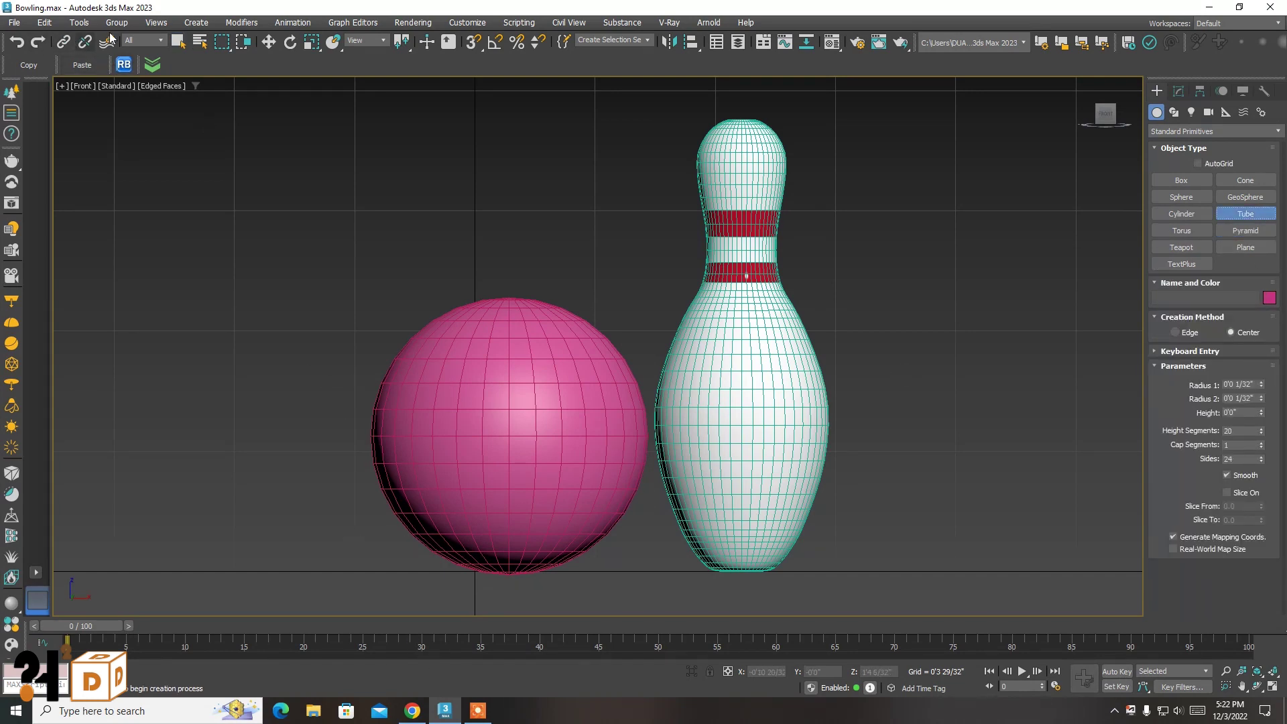
{"action": "left_click_drag", "start_coordinate": [267, 347], "coordinate": [282, 350]}
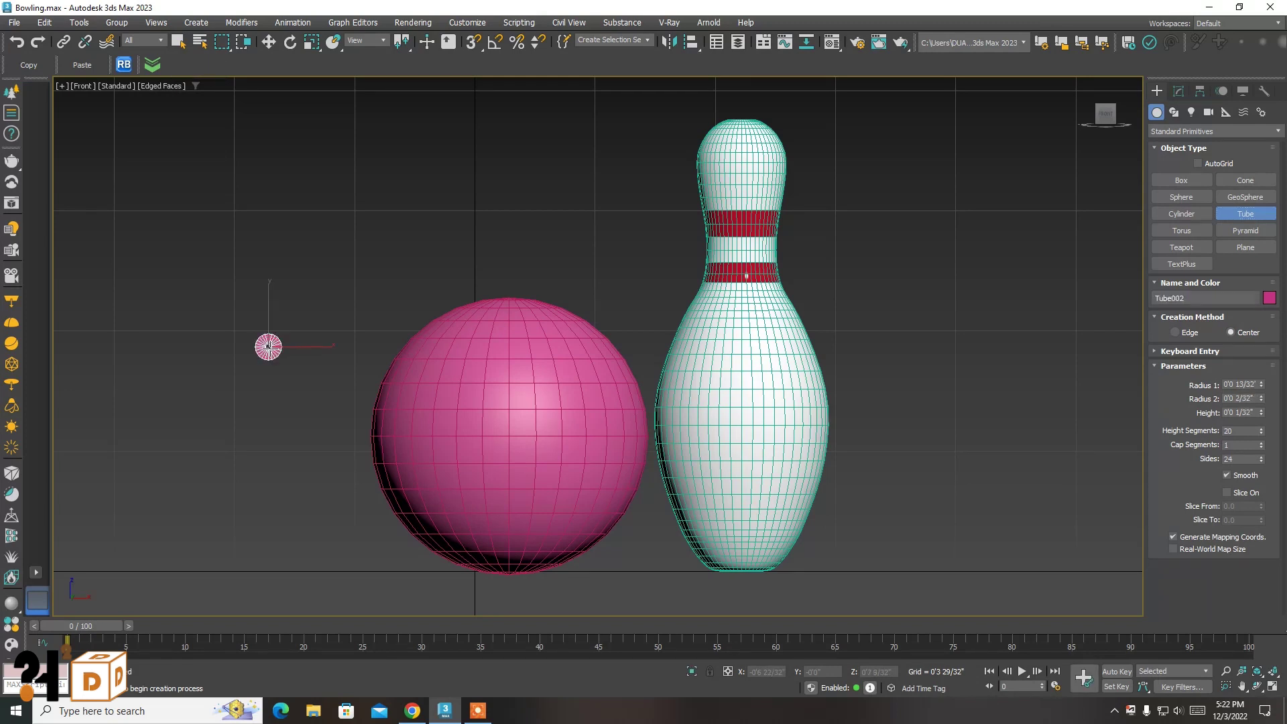
Give Tube002 Radius 1 of 0.75, Radius 2 of 0 and height 2
{"action": "left_click", "coordinate": [1179, 90]}
{"action": "type", "text": "2"}
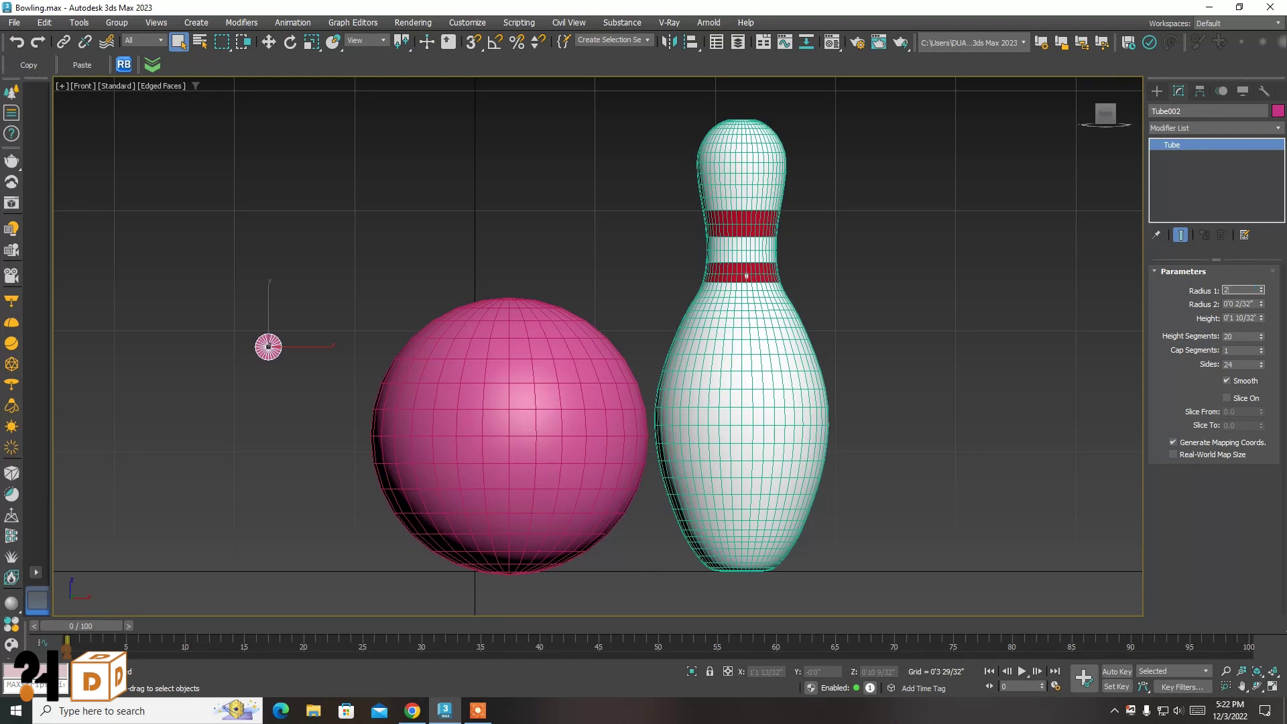
{"action": "key", "text": "Return"}
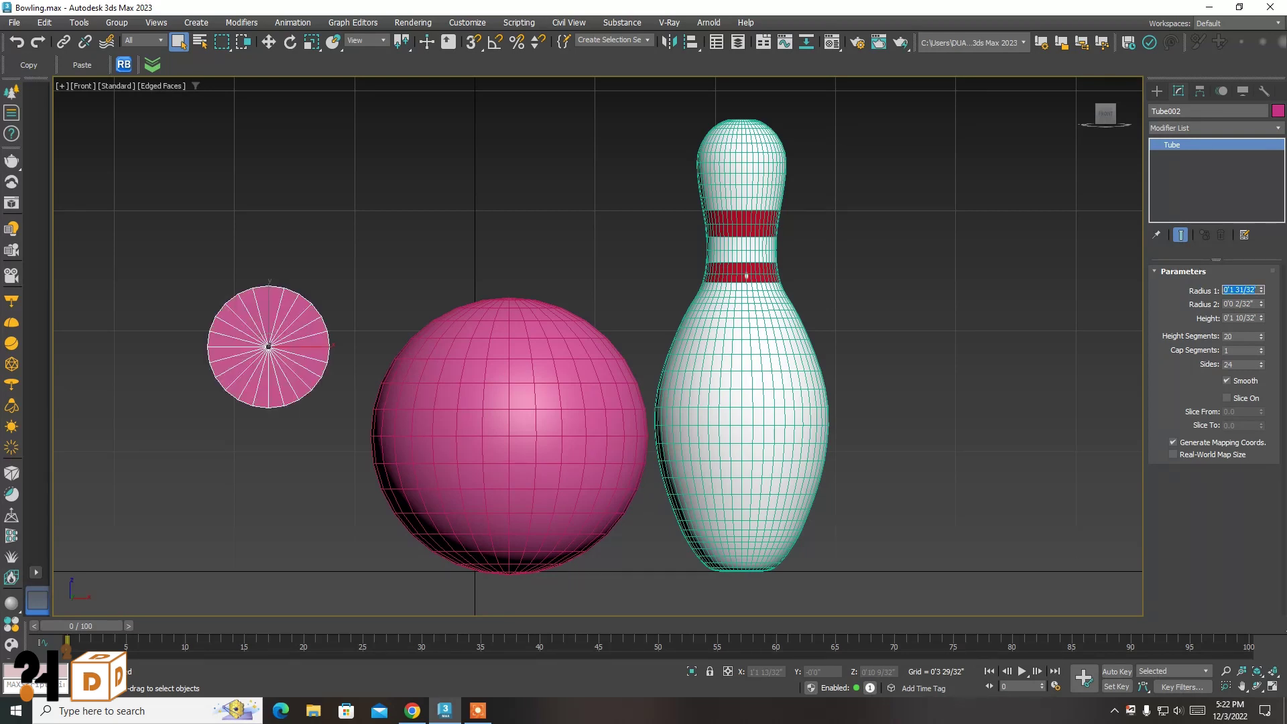
{"action": "type", "text": "1"}
{"action": "key", "text": "Return"}
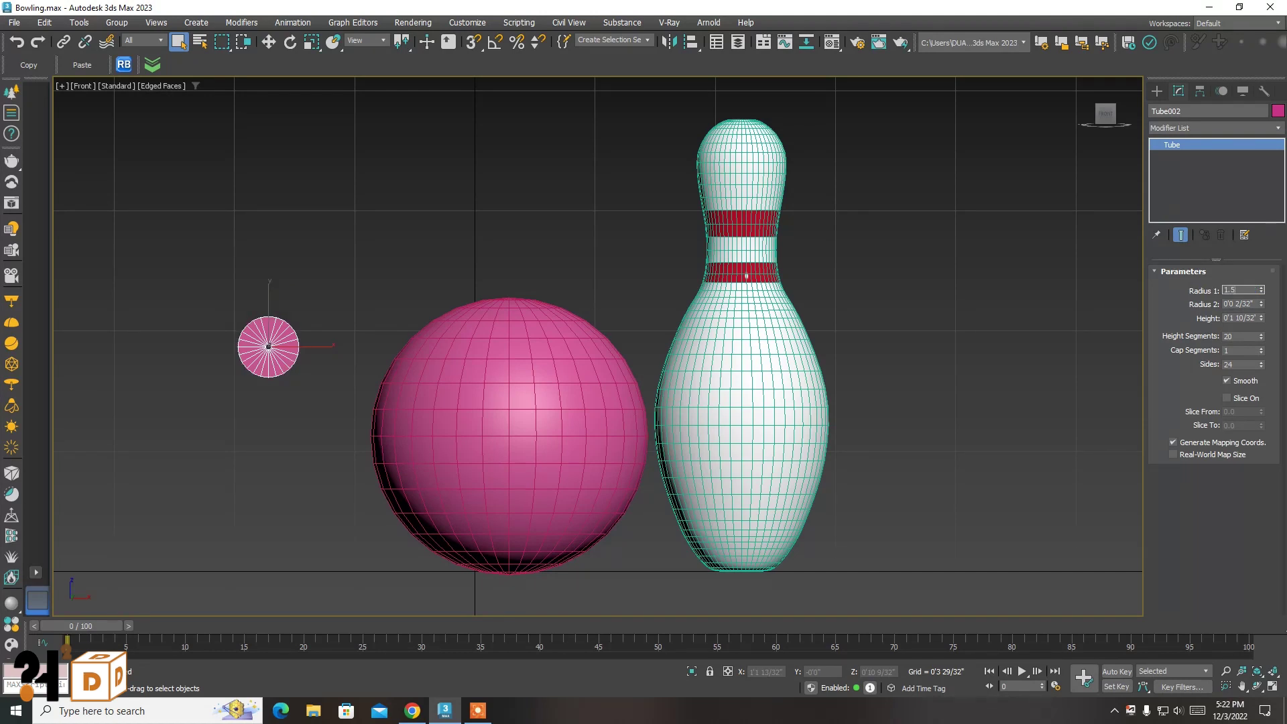
{"action": "type", "text": "0.75"}
{"action": "key", "text": "Return"}
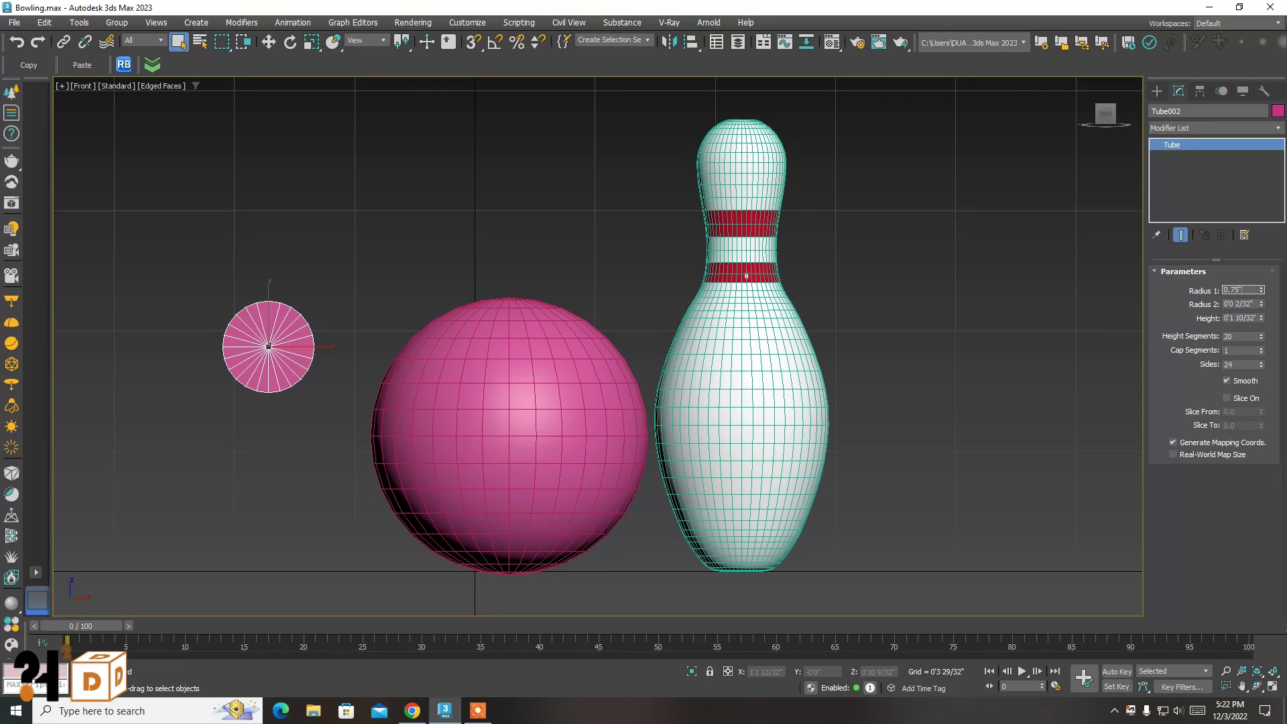
{"action": "key", "text": "Return"}
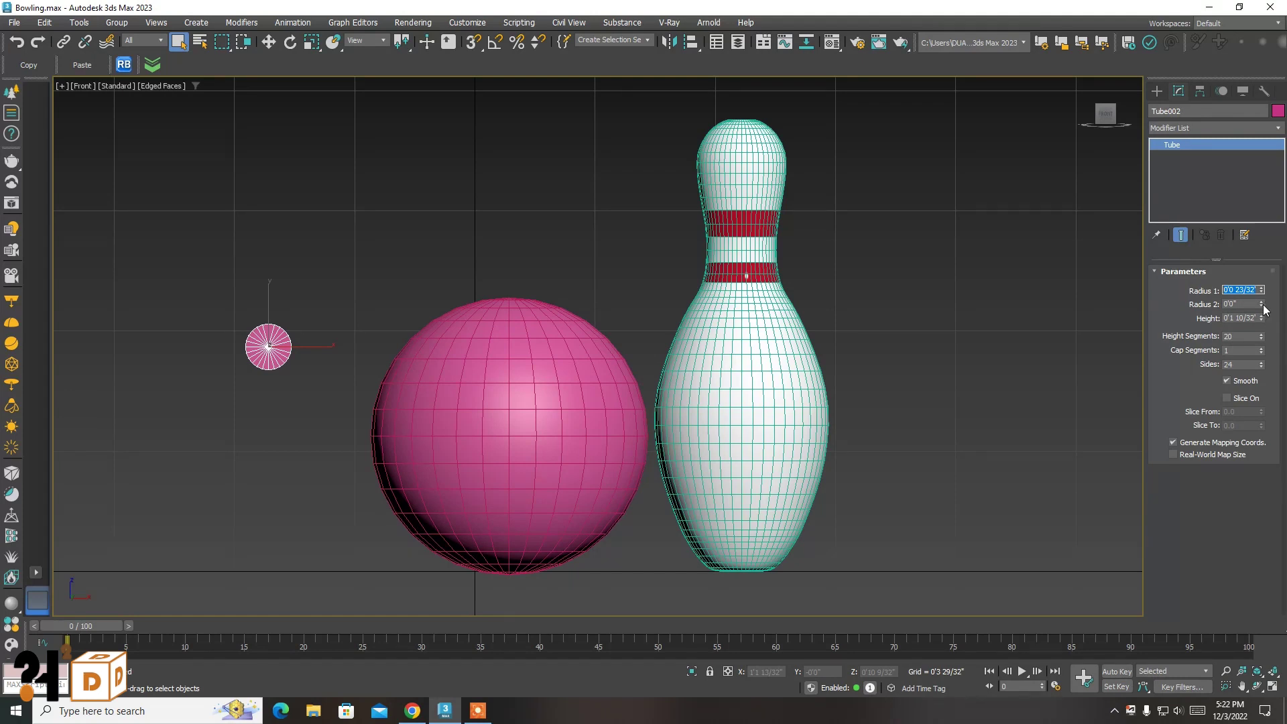
{"action": "double_click", "coordinate": [1257, 318]}
{"action": "type", "text": "2"}
{"action": "key", "text": "Return"}
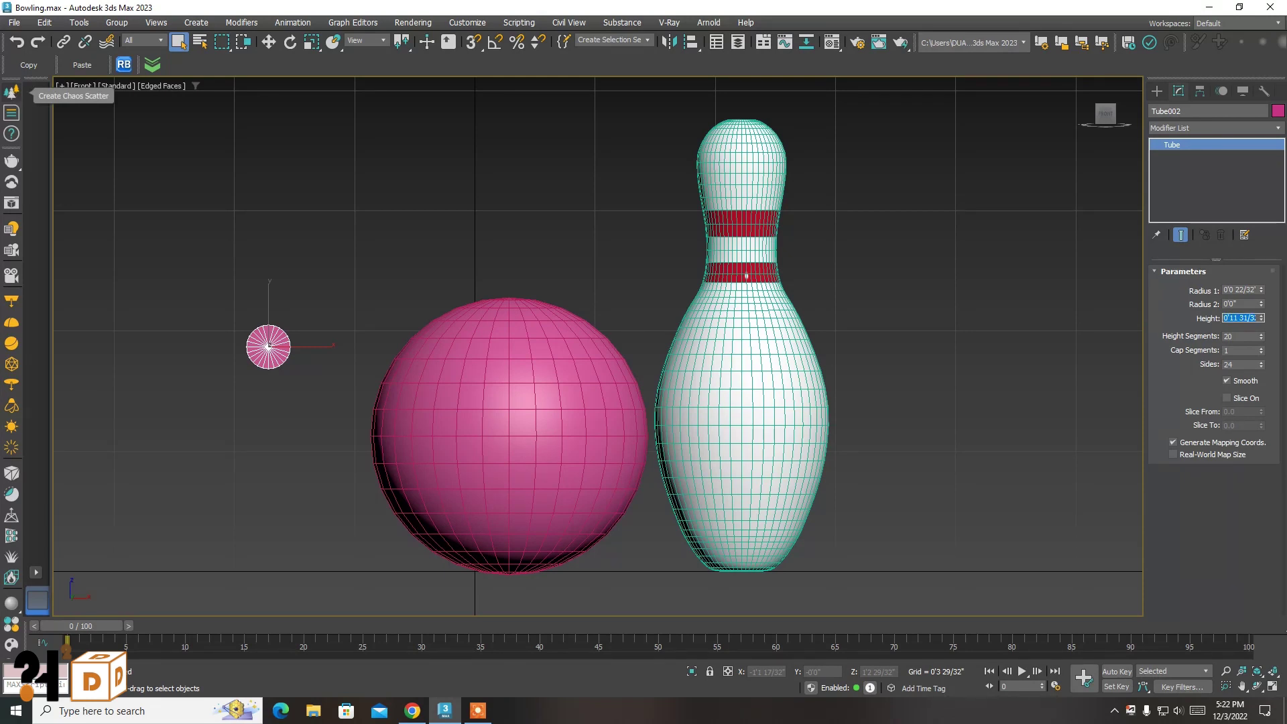
{"action": "left_click", "coordinate": [268, 41]}
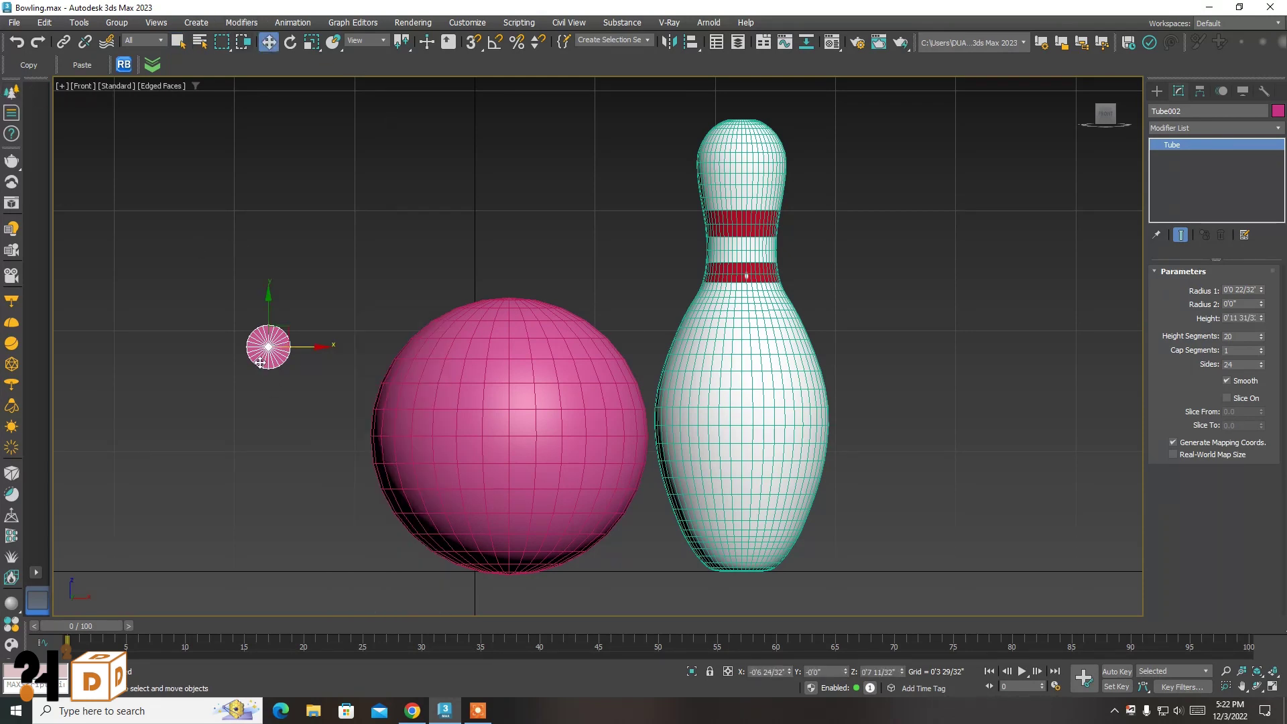
Create two copies of the disc beside the original
{"action": "left_click_drag", "start_coordinate": [303, 348], "coordinate": [381, 348], "text": "shift"}
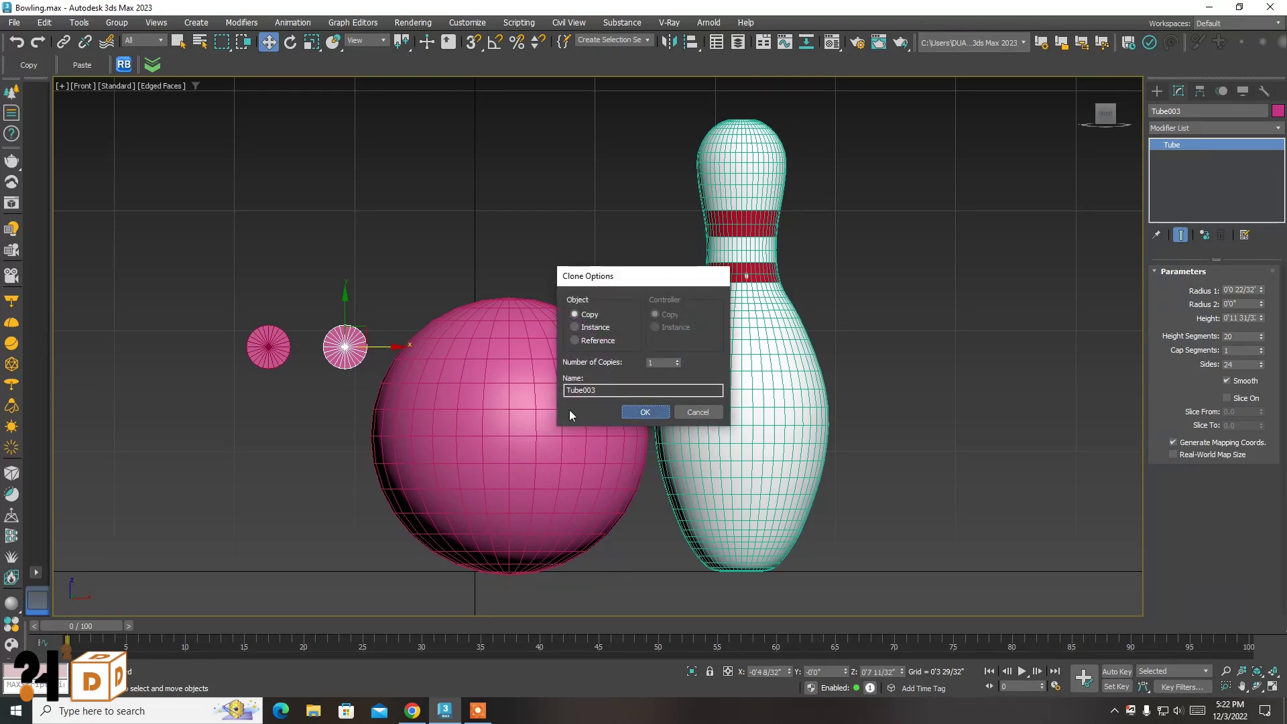
{"action": "left_click", "coordinate": [645, 412]}
{"action": "mouse_move", "coordinate": [363, 337]}
{"action": "left_mouse_down", "text": "shift"}
{"action": "mouse_move", "coordinate": [339, 335]}
{"action": "mouse_move", "coordinate": [370, 346]}
{"action": "mouse_move", "coordinate": [348, 345]}
{"action": "left_mouse_up", "text": "shift"}
{"action": "left_click", "coordinate": [697, 411]}
{"action": "key", "text": "ctrl+z"}
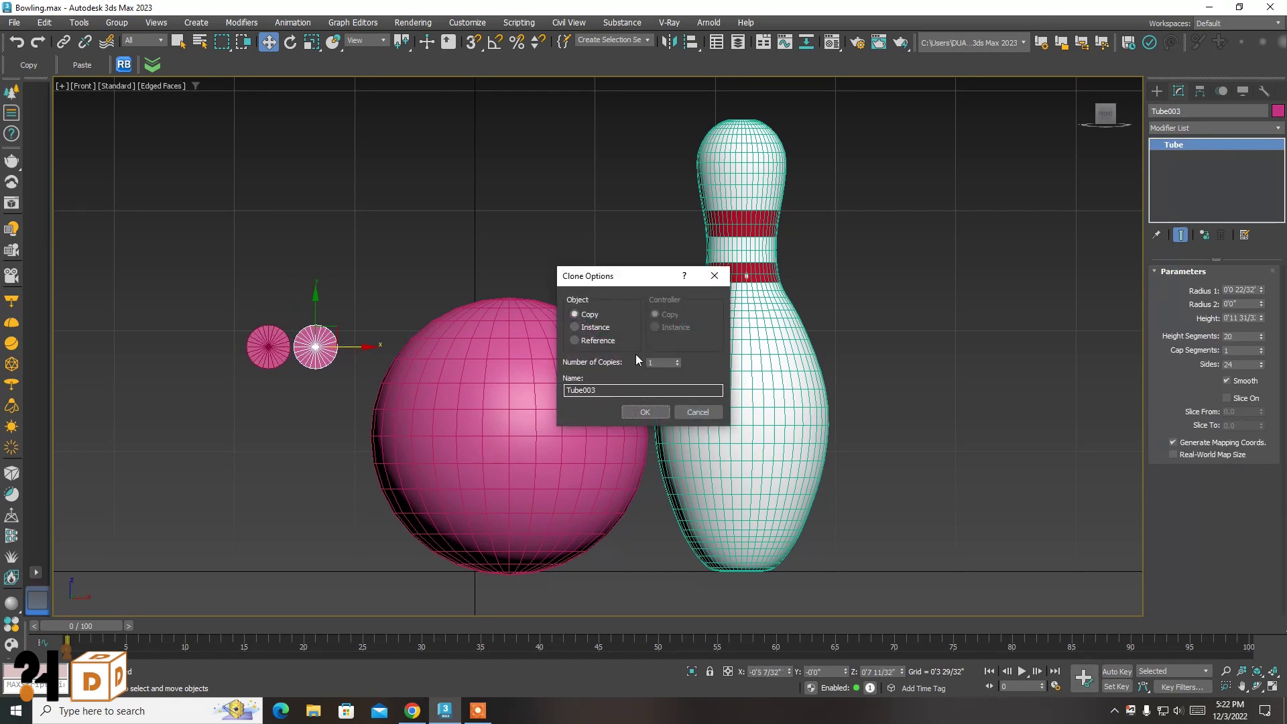
{"action": "left_click", "coordinate": [677, 360]}
{"action": "left_click", "coordinate": [645, 412]}
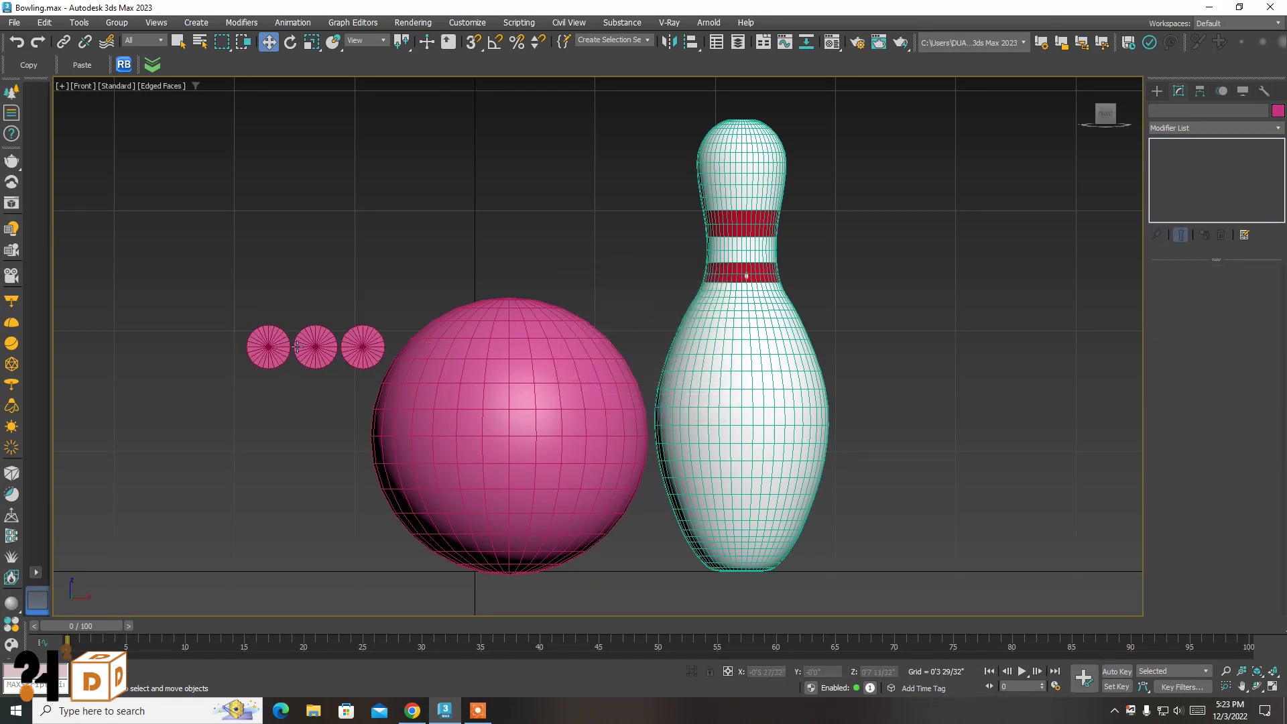
{"action": "left_click", "coordinate": [315, 330]}
Arrange the three discs in a triangle, with the middle copy moved below the upper two
{"action": "left_click_drag", "start_coordinate": [315, 331], "coordinate": [323, 375]}
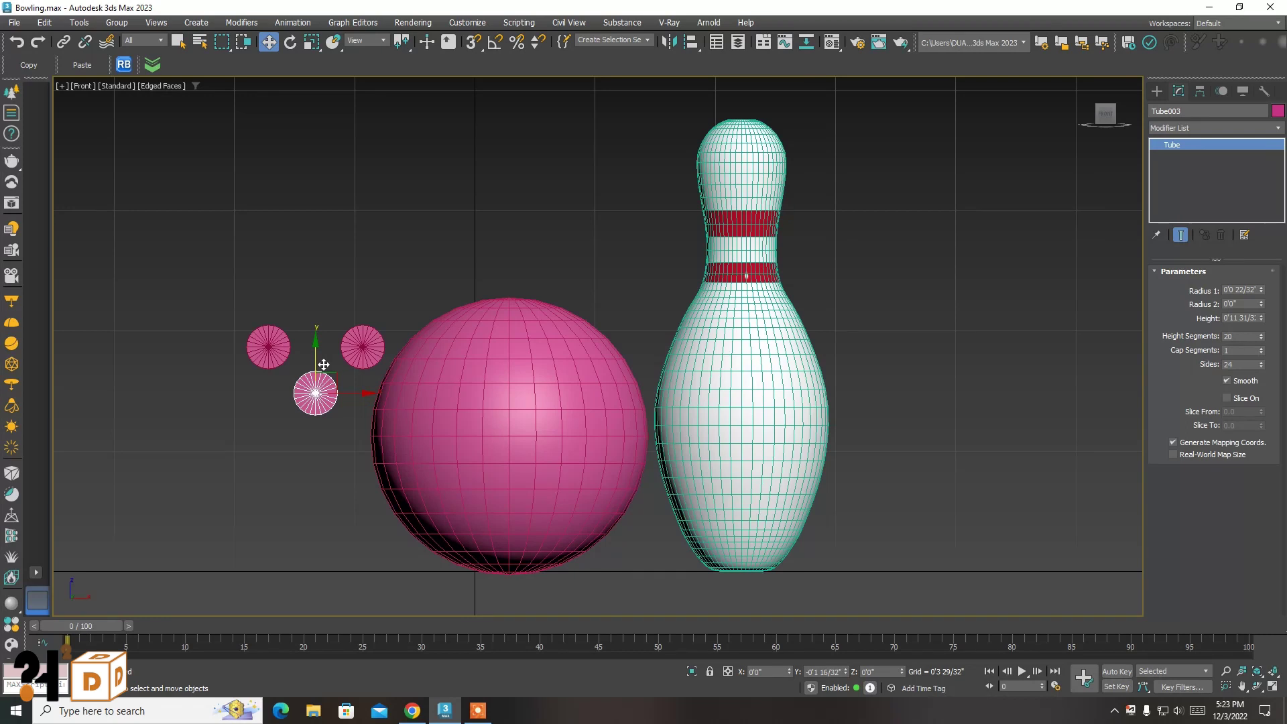
{"action": "left_click_drag", "start_coordinate": [323, 364], "coordinate": [323, 373]}
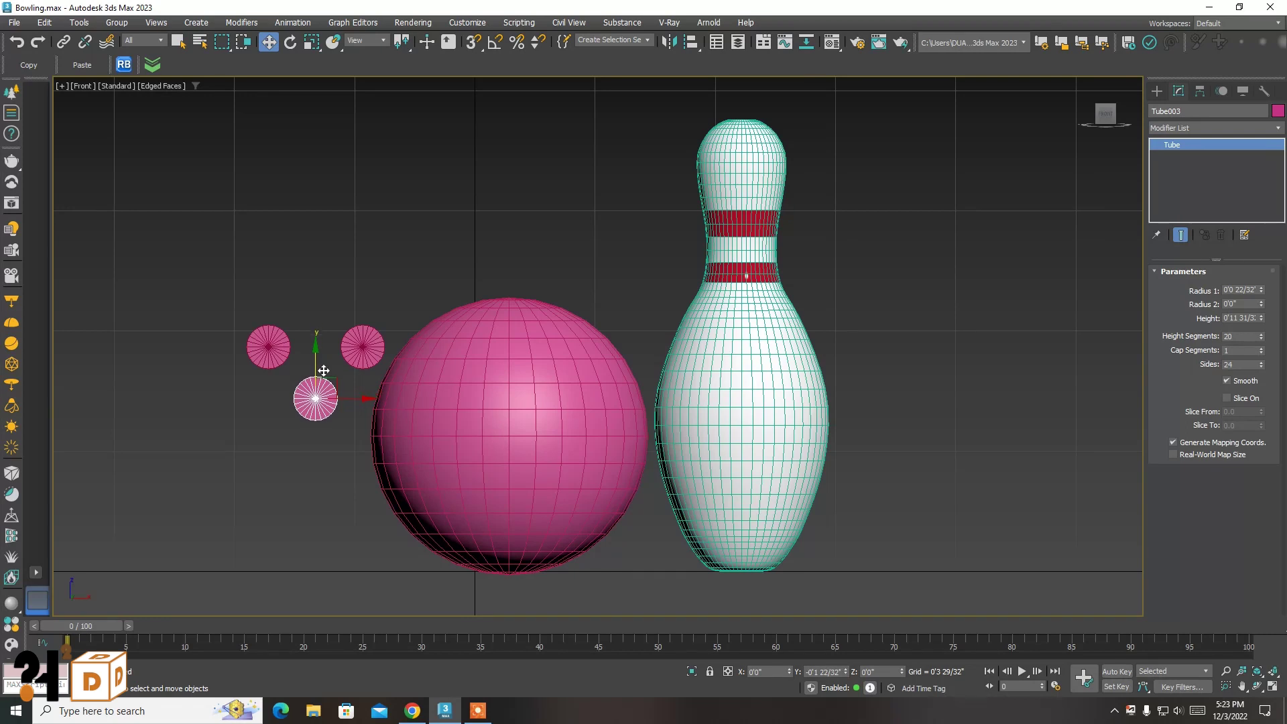
{"action": "left_click", "coordinate": [366, 342], "text": "ctrl"}
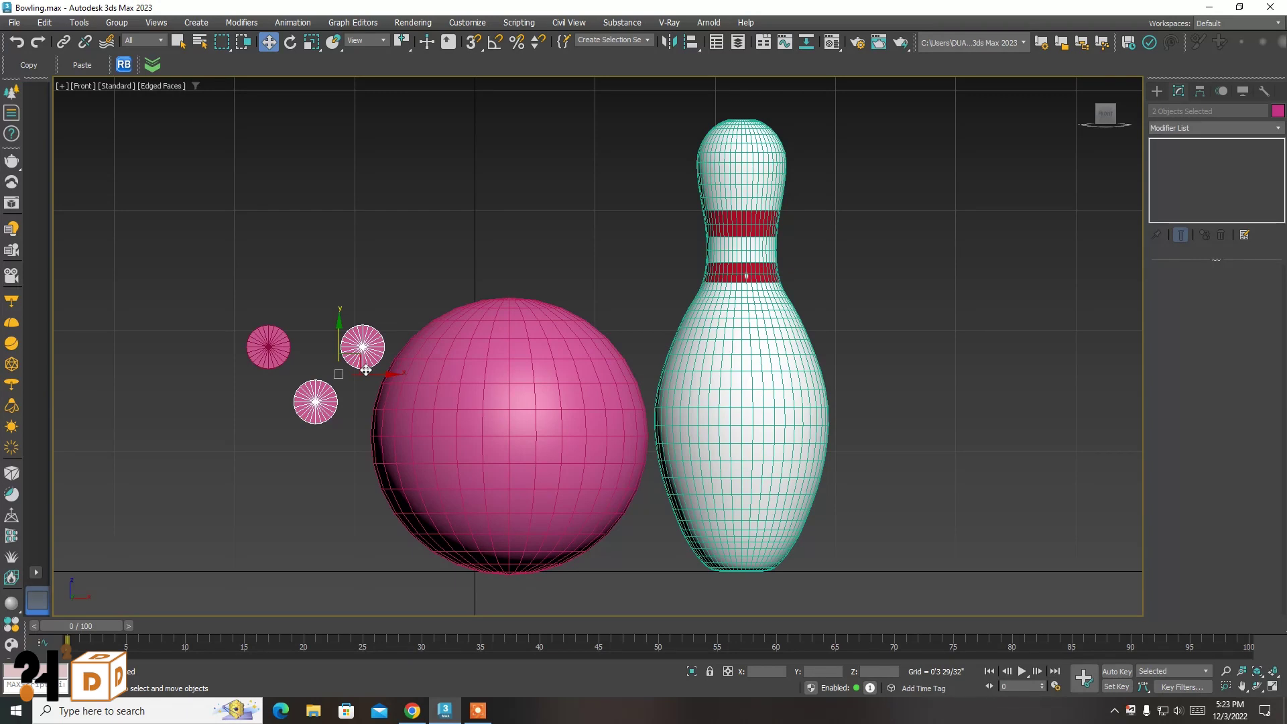
{"action": "left_click_drag", "start_coordinate": [372, 375], "coordinate": [362, 376]}
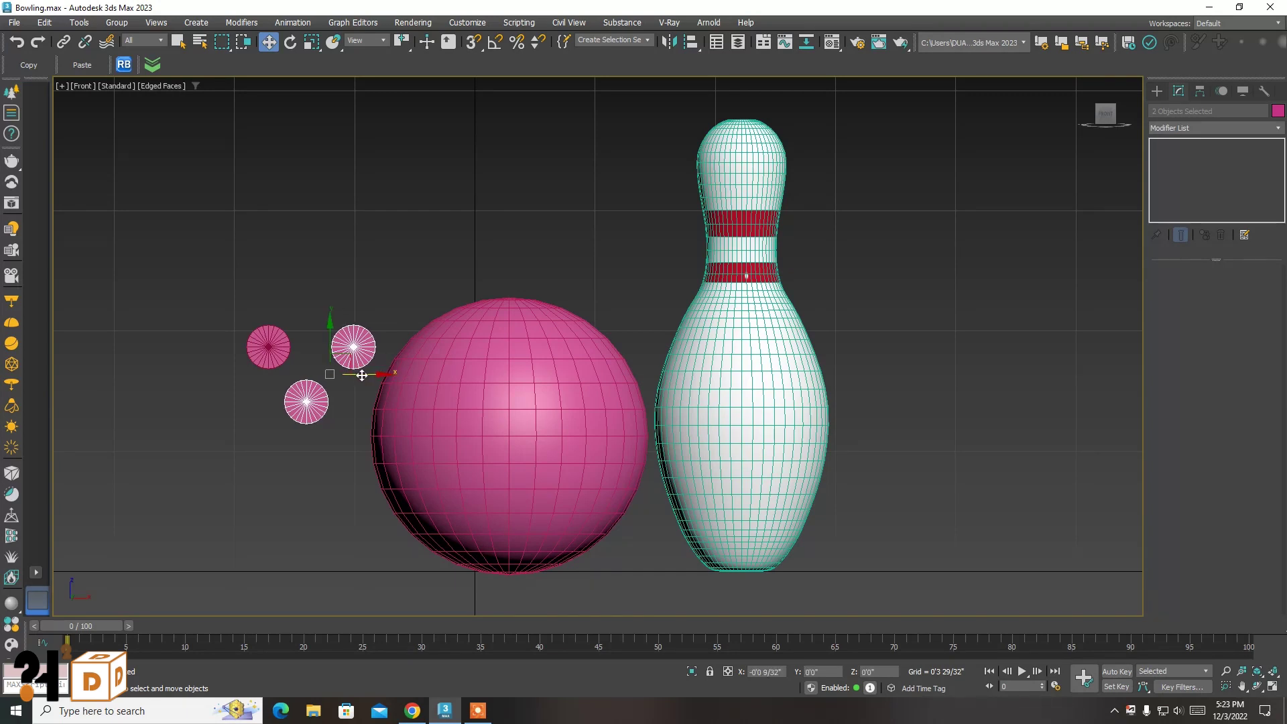
{"action": "right_click", "coordinate": [362, 374]}
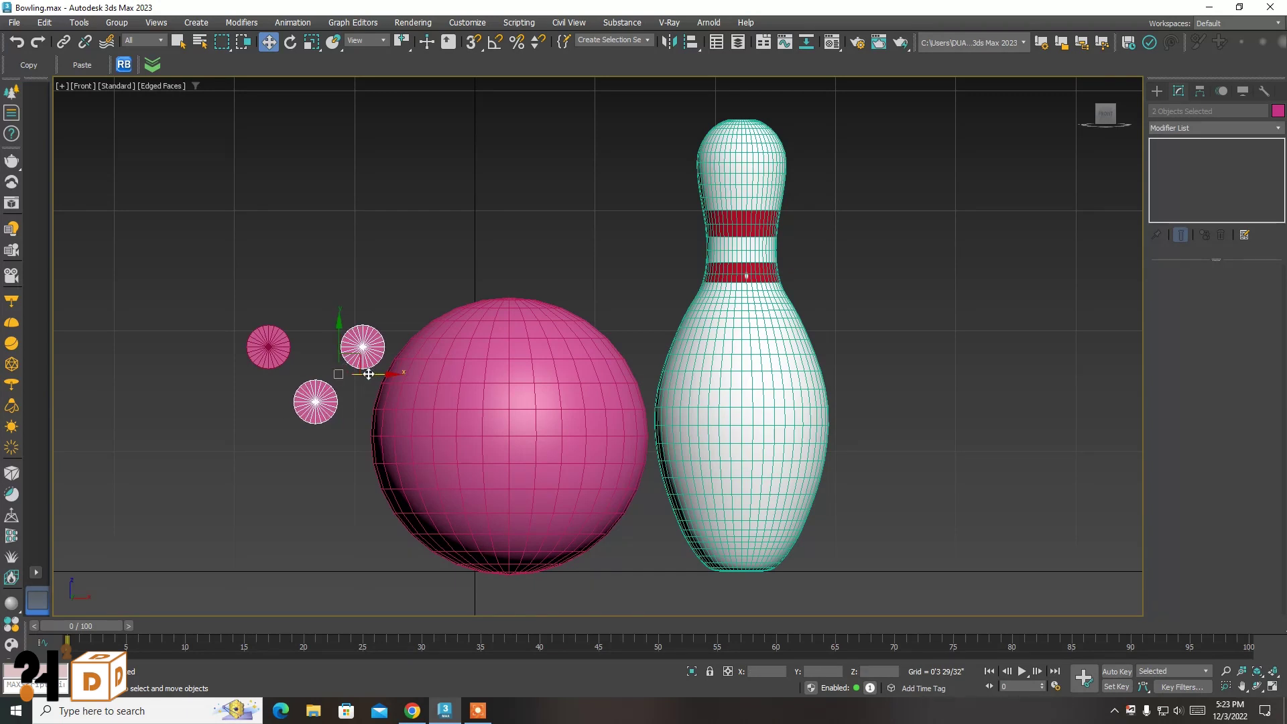
{"action": "mouse_move", "coordinate": [372, 374]}
{"action": "left_mouse_down"}
{"action": "mouse_move", "coordinate": [355, 373]}
{"action": "mouse_move", "coordinate": [336, 405]}
{"action": "left_mouse_up"}
{"action": "left_click", "coordinate": [323, 400]}
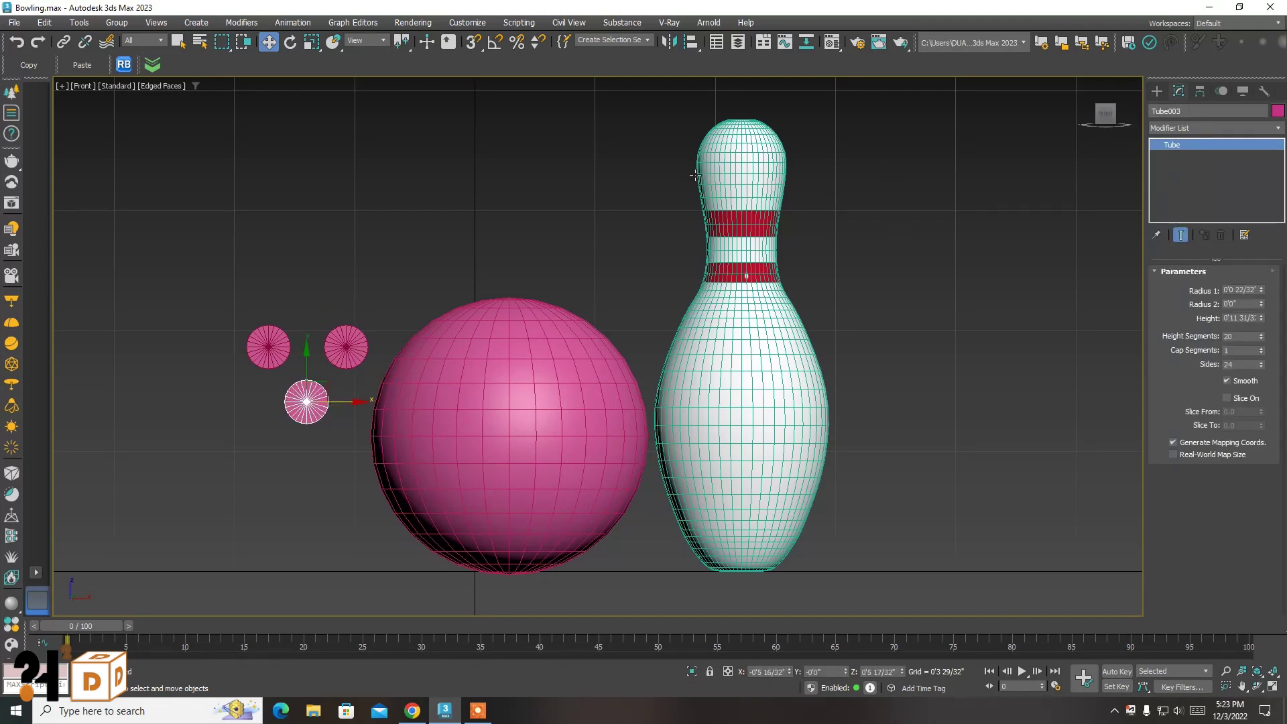
{"action": "left_click", "coordinate": [1140, 123]}
{"action": "left_click", "coordinate": [1158, 90]}
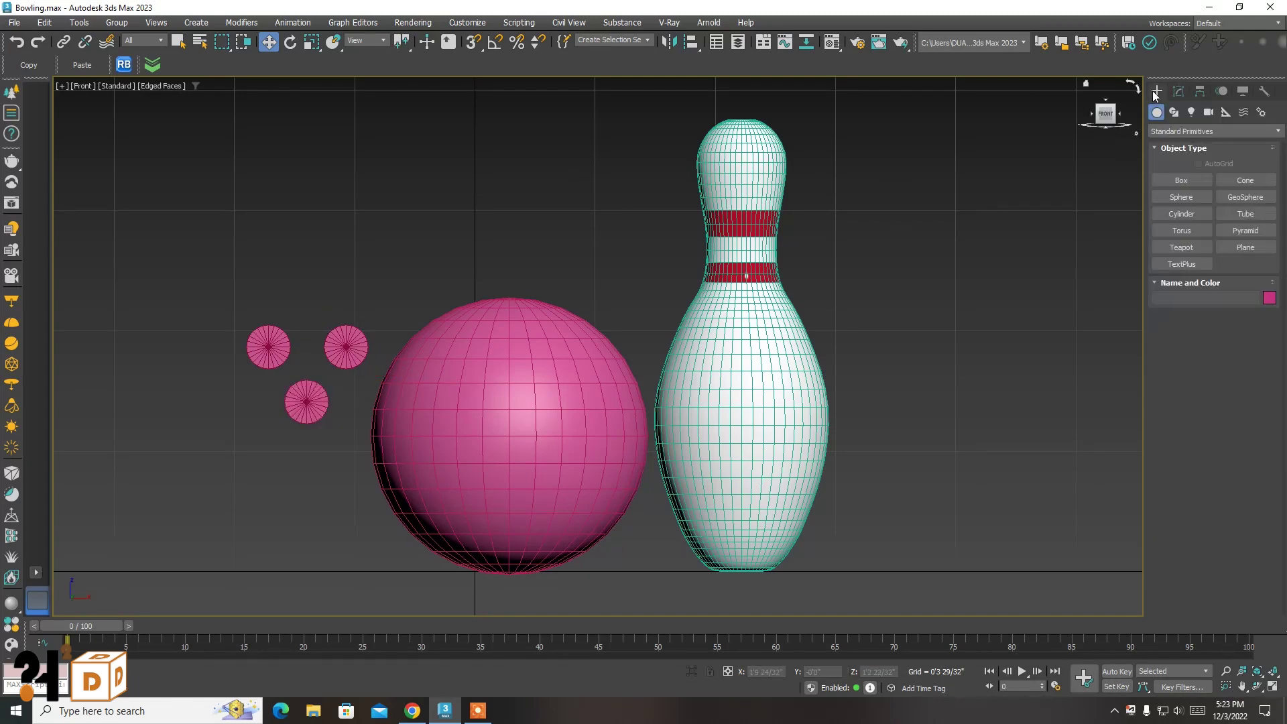
Enable 3D snaps and nudge the upper-right disc slightly left
{"action": "left_click", "coordinate": [473, 42]}
{"action": "right_click", "coordinate": [474, 42]}
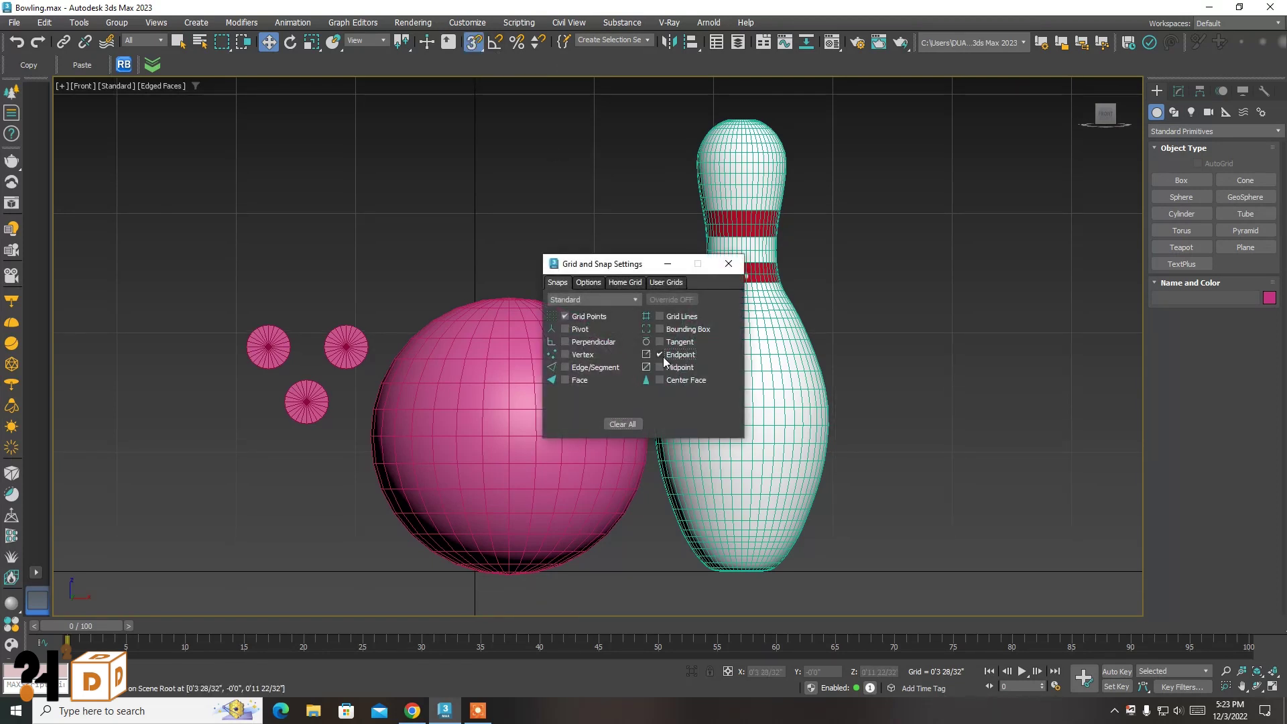
{"action": "left_click", "coordinate": [727, 262]}
{"action": "left_click", "coordinate": [178, 42]}
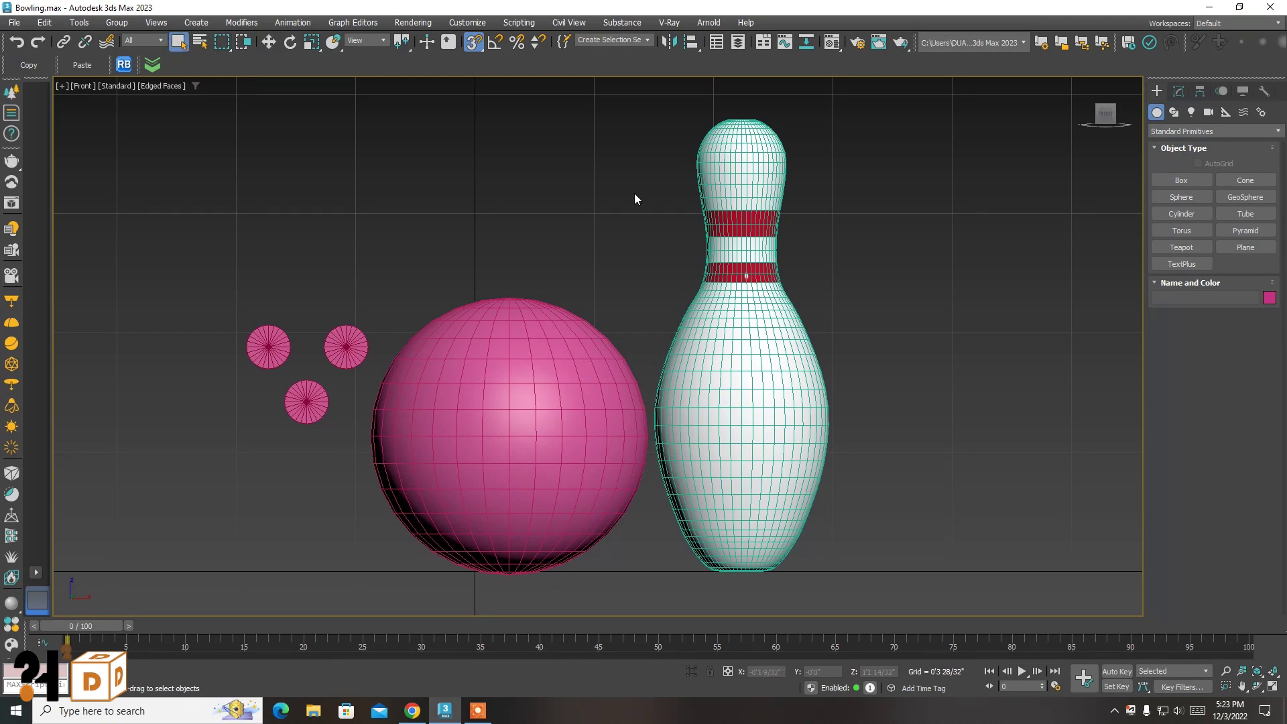
{"action": "left_click", "coordinate": [1174, 112]}
{"action": "left_click", "coordinate": [1181, 197]}
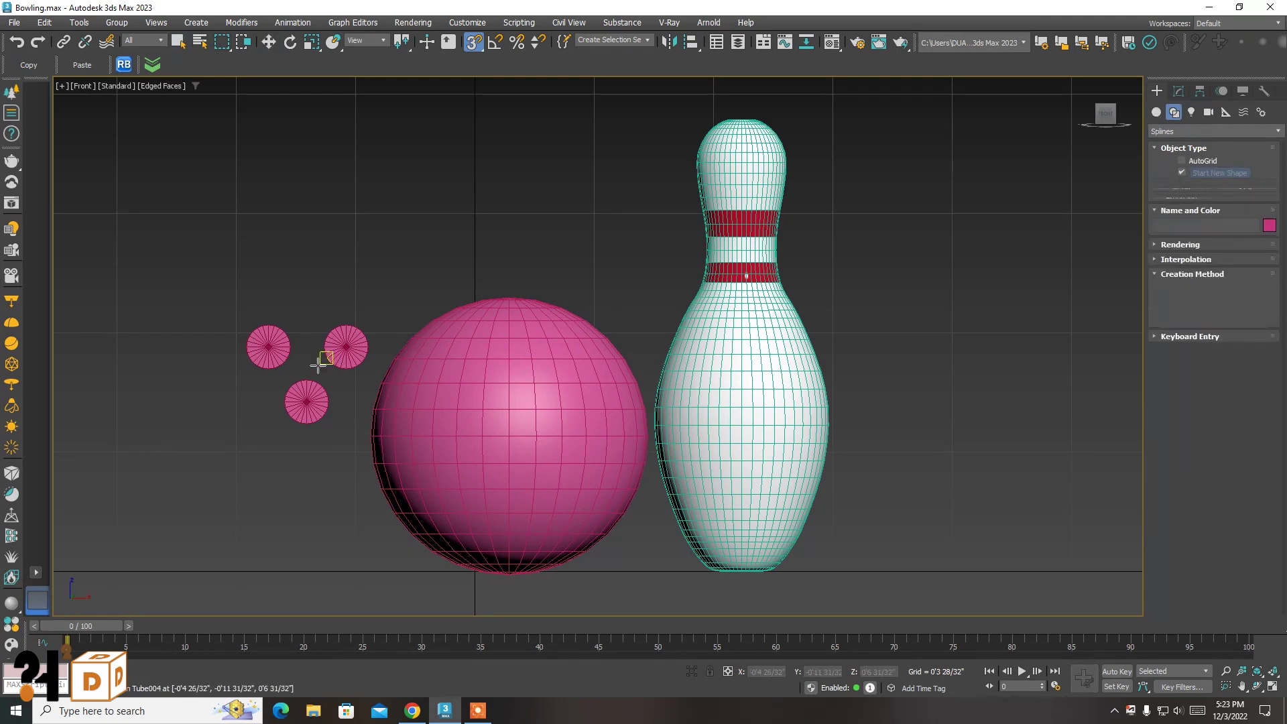
{"action": "right_click", "coordinate": [279, 351]}
{"action": "scroll", "coordinate": [302, 364], "scroll_direction": "up", "scroll_amount": 3}
{"action": "left_click", "coordinate": [362, 355]}
{"action": "key", "text": "w"}
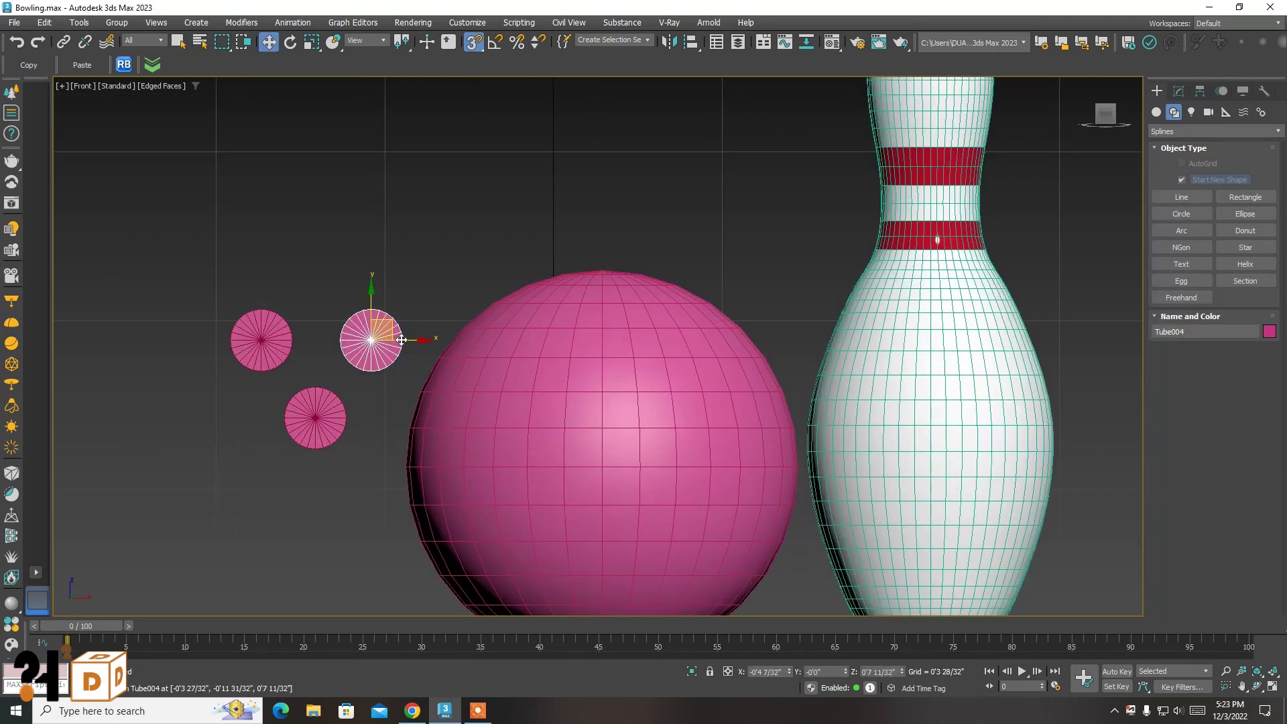
{"action": "key", "text": "s"}
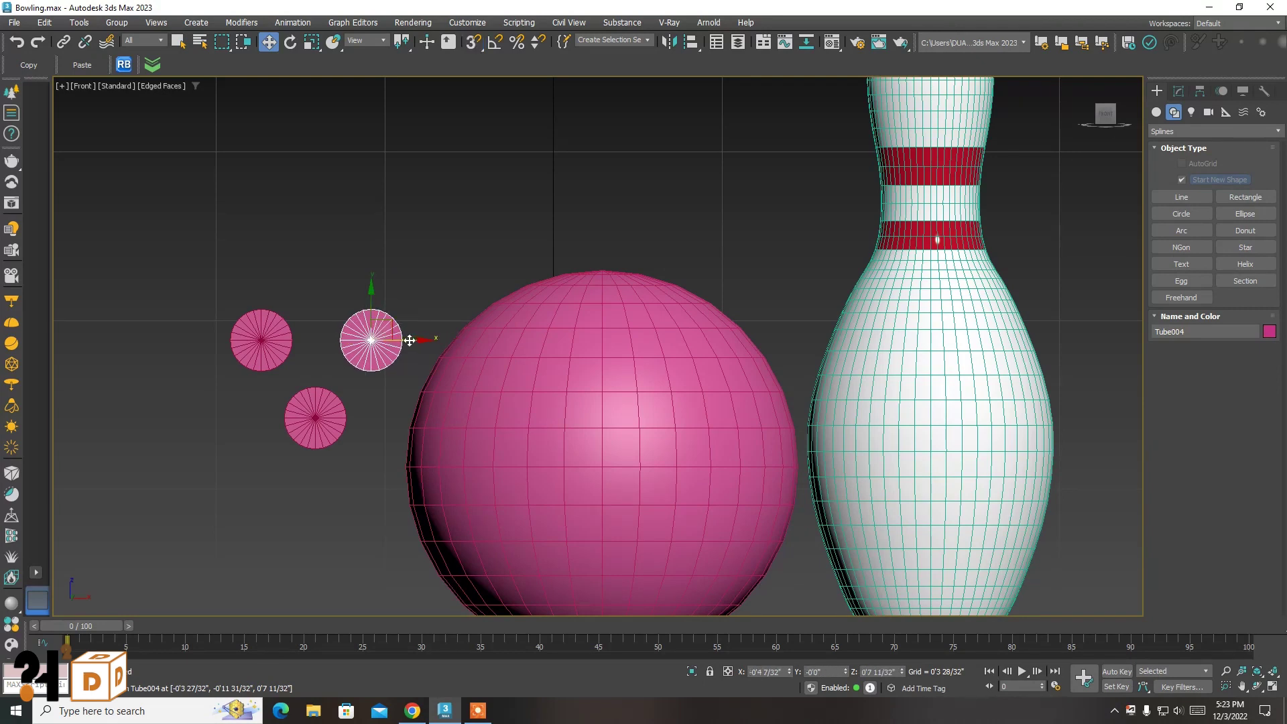
{"action": "left_click_drag", "start_coordinate": [394, 339], "coordinate": [371, 338]}
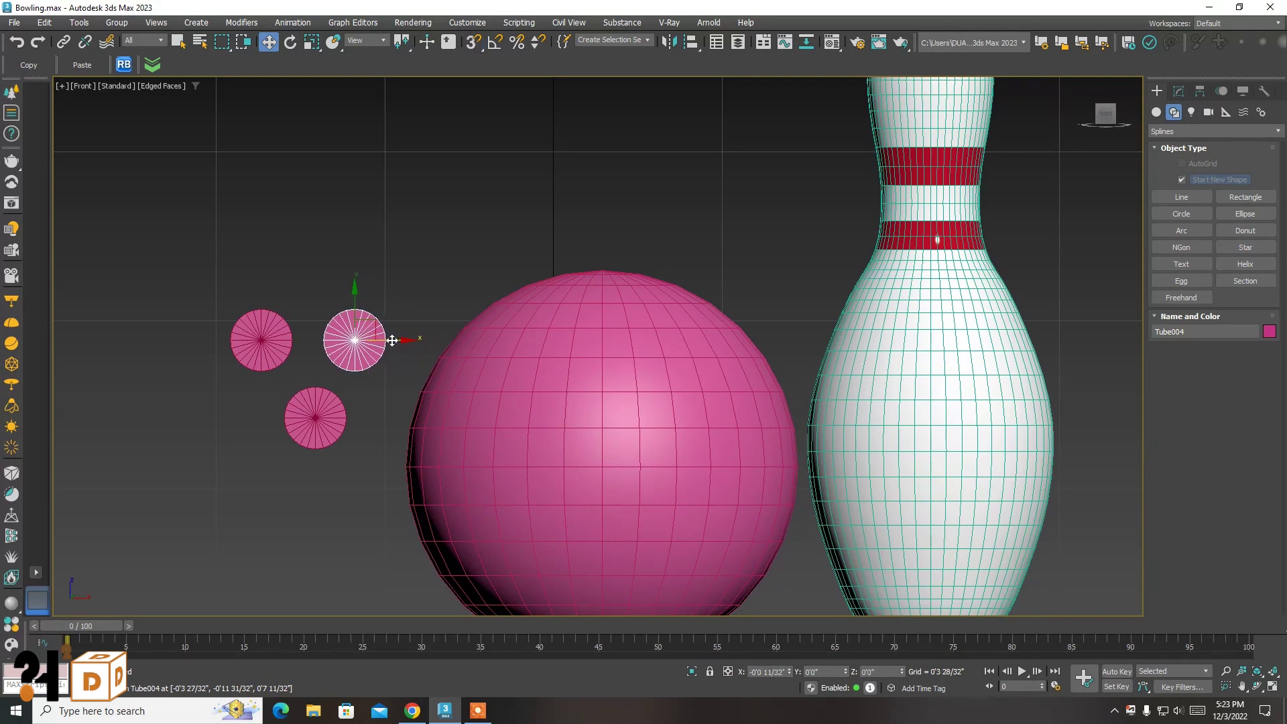
Snap a line between the centres of the two upper discs
{"action": "left_click", "coordinate": [1193, 195]}
{"action": "left_click", "coordinate": [474, 42]}
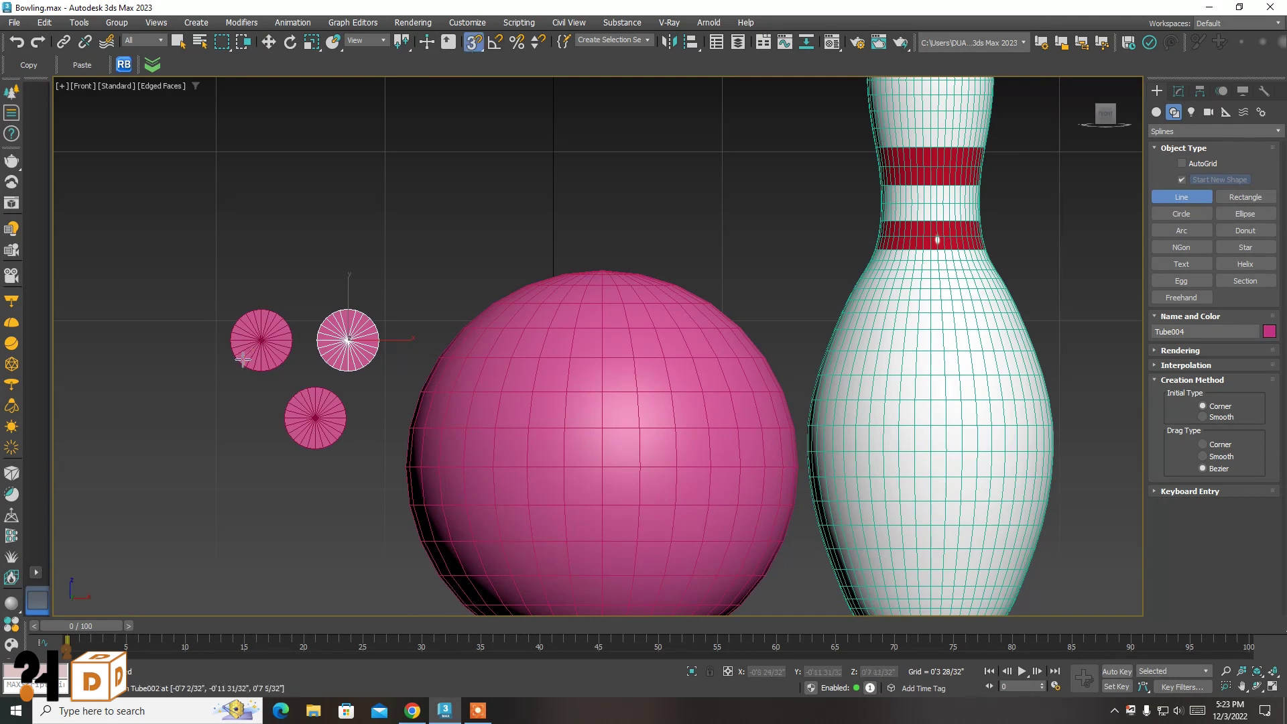
{"action": "left_click", "coordinate": [261, 341]}
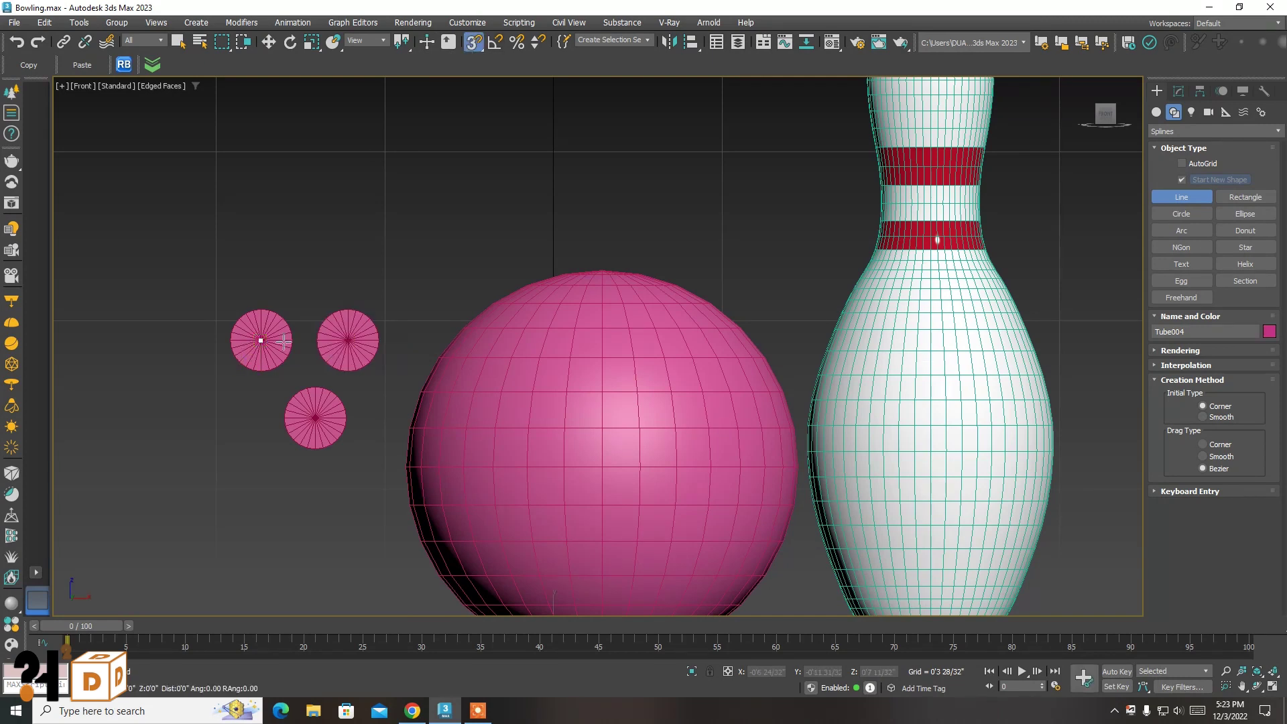
{"action": "left_click", "coordinate": [343, 341]}
{"action": "right_click", "coordinate": [343, 340]}
Snap-move the lower disc so it sits centred beneath the line's midpoint
{"action": "key", "text": "w"}
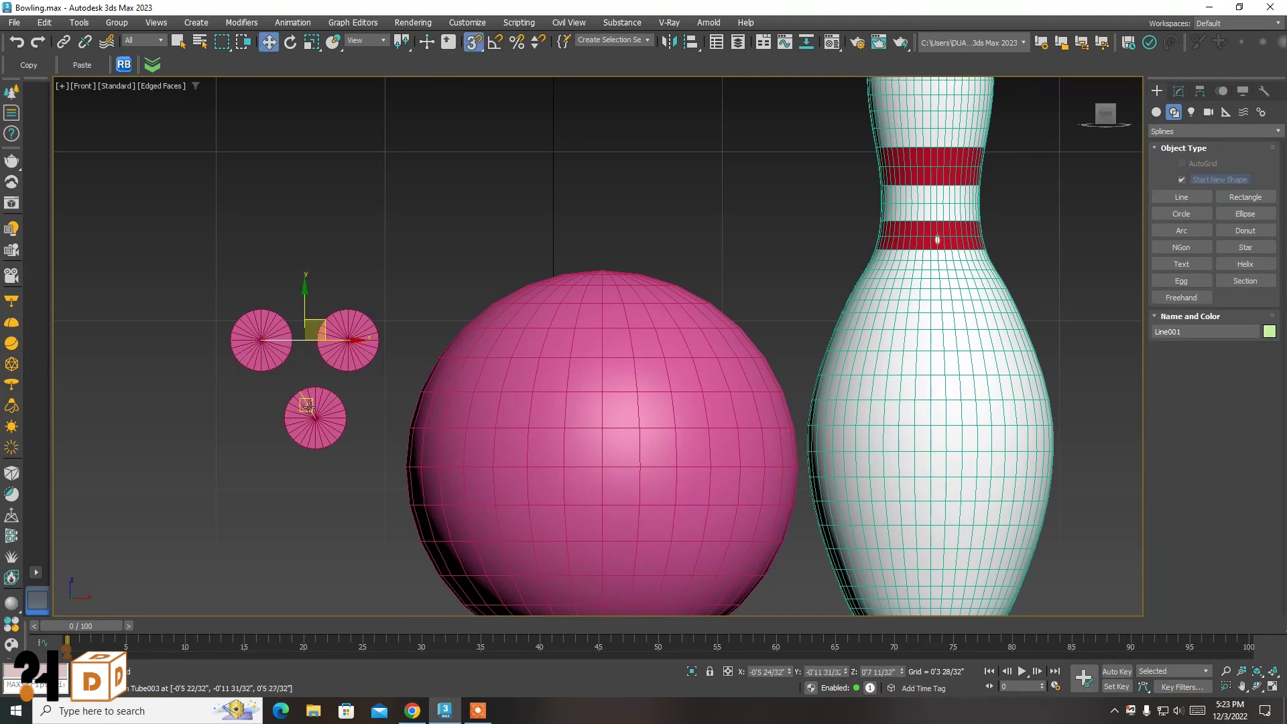
{"action": "key", "text": "s"}
{"action": "left_click", "coordinate": [314, 419]}
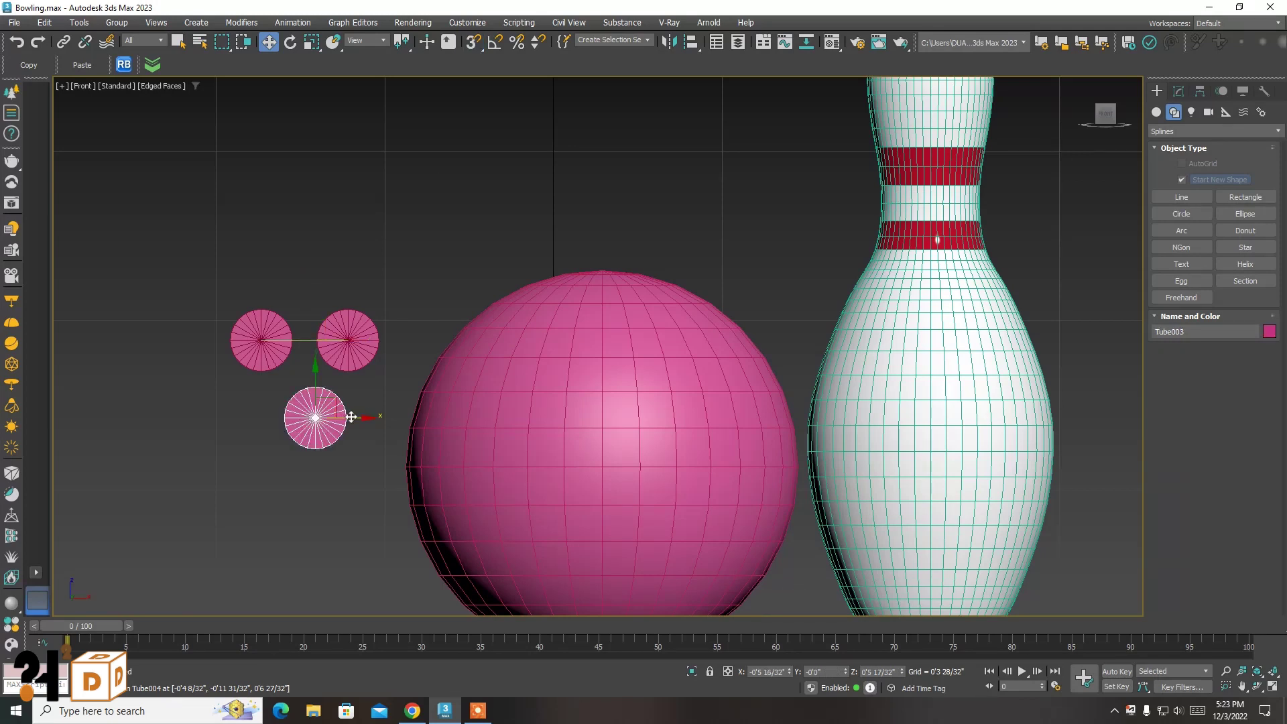
{"action": "left_click_drag", "start_coordinate": [352, 417], "coordinate": [305, 340]}
{"action": "key", "text": "s"}
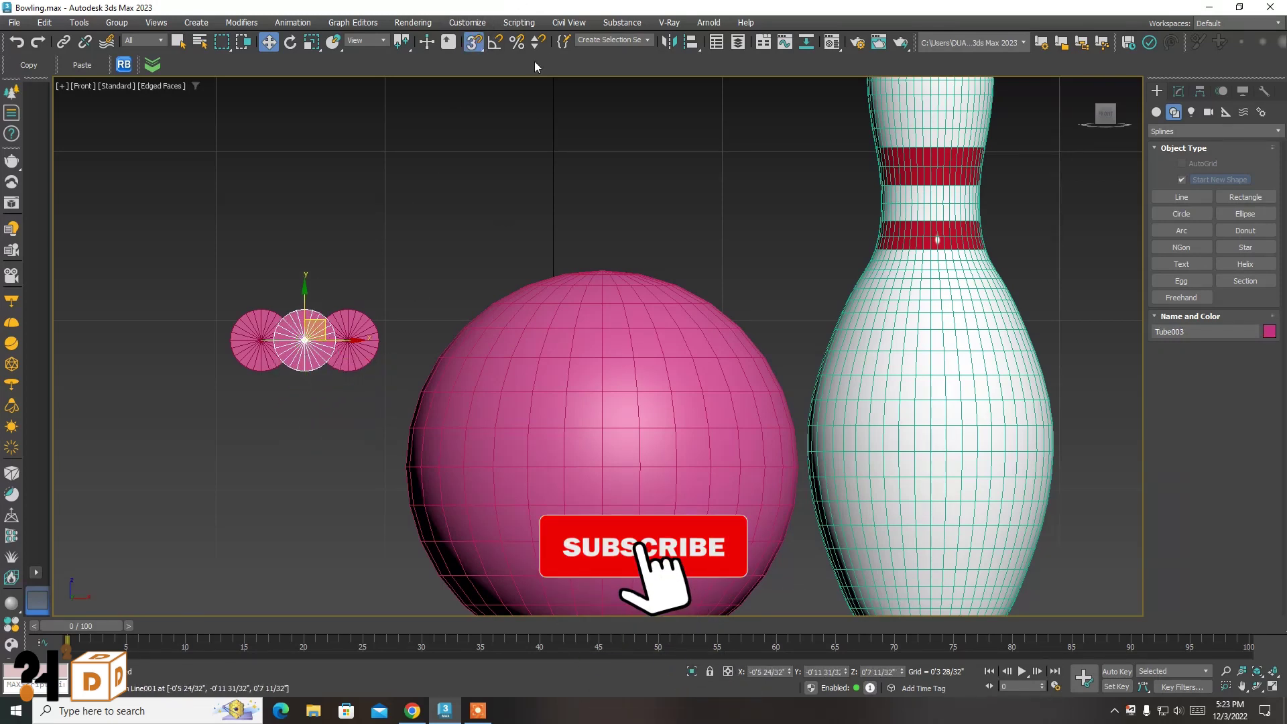
{"action": "key", "text": "s"}
{"action": "left_click_drag", "start_coordinate": [307, 299], "coordinate": [309, 357]}
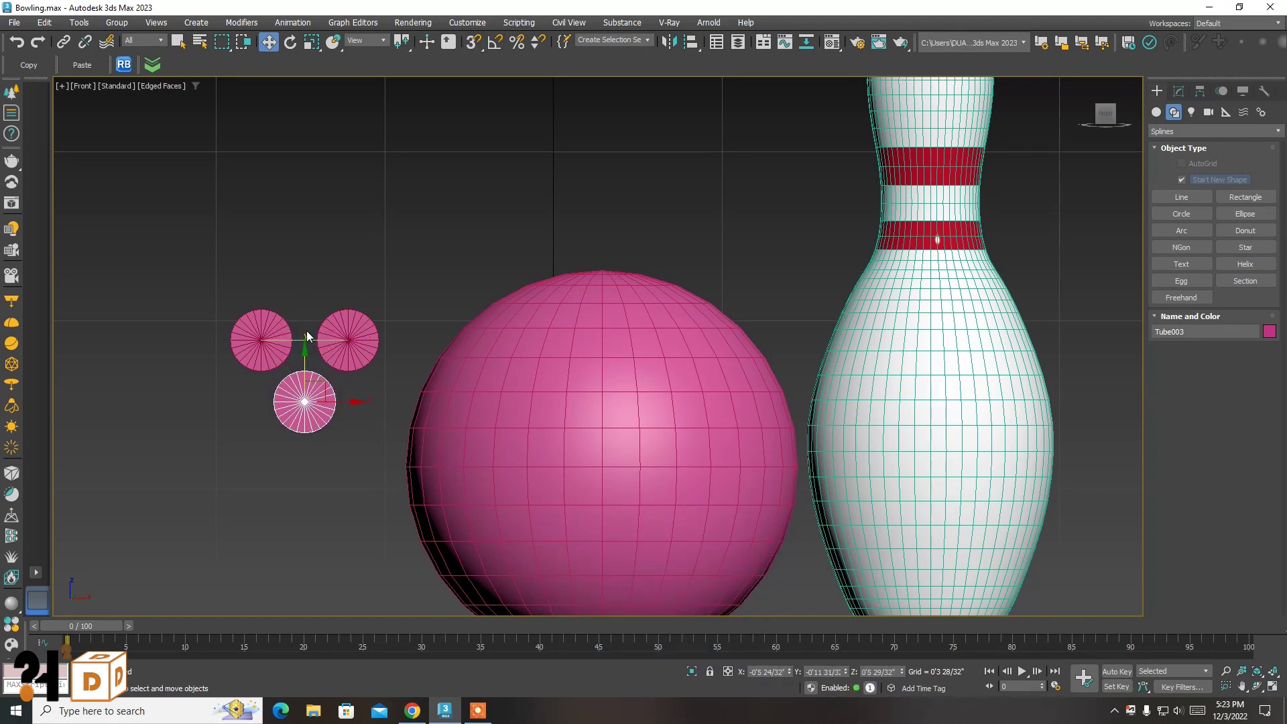
Convert Tube002 to Editable Poly and attach the other tubes to it
{"action": "left_click", "coordinate": [307, 351]}
{"action": "left_click", "coordinate": [234, 109]}
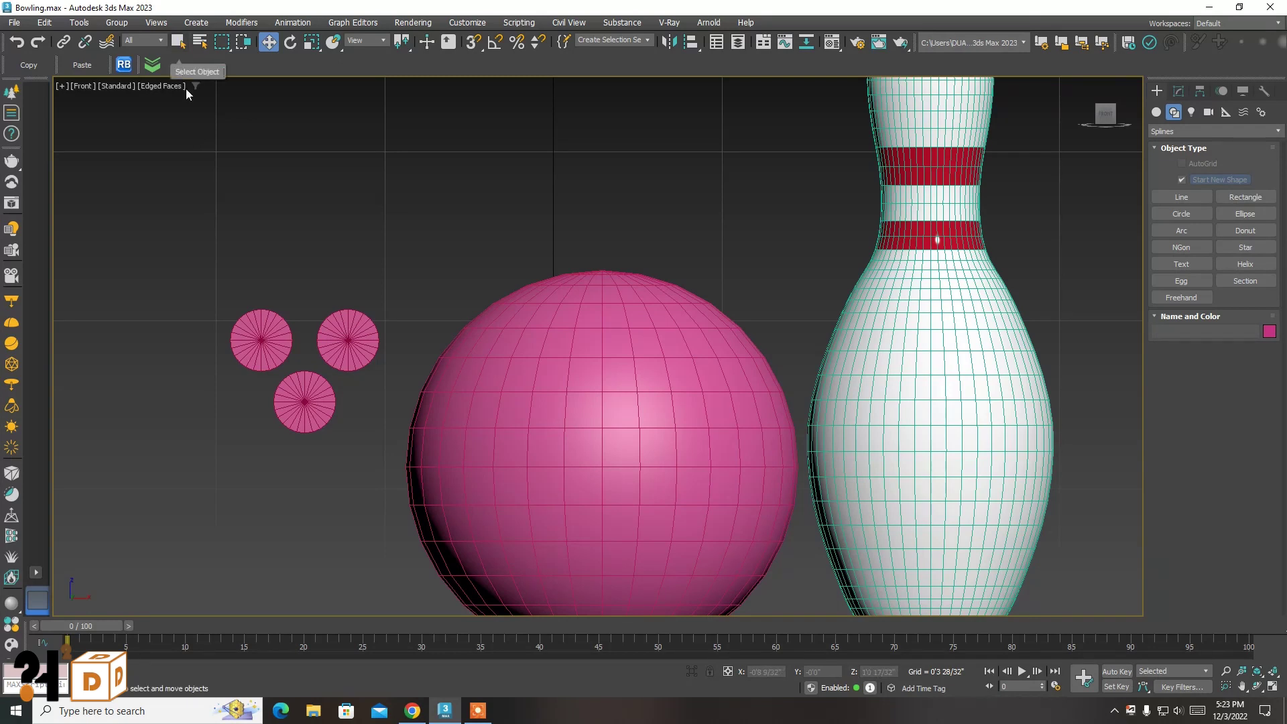
{"action": "key", "text": "q"}
{"action": "right_click", "coordinate": [269, 339]}
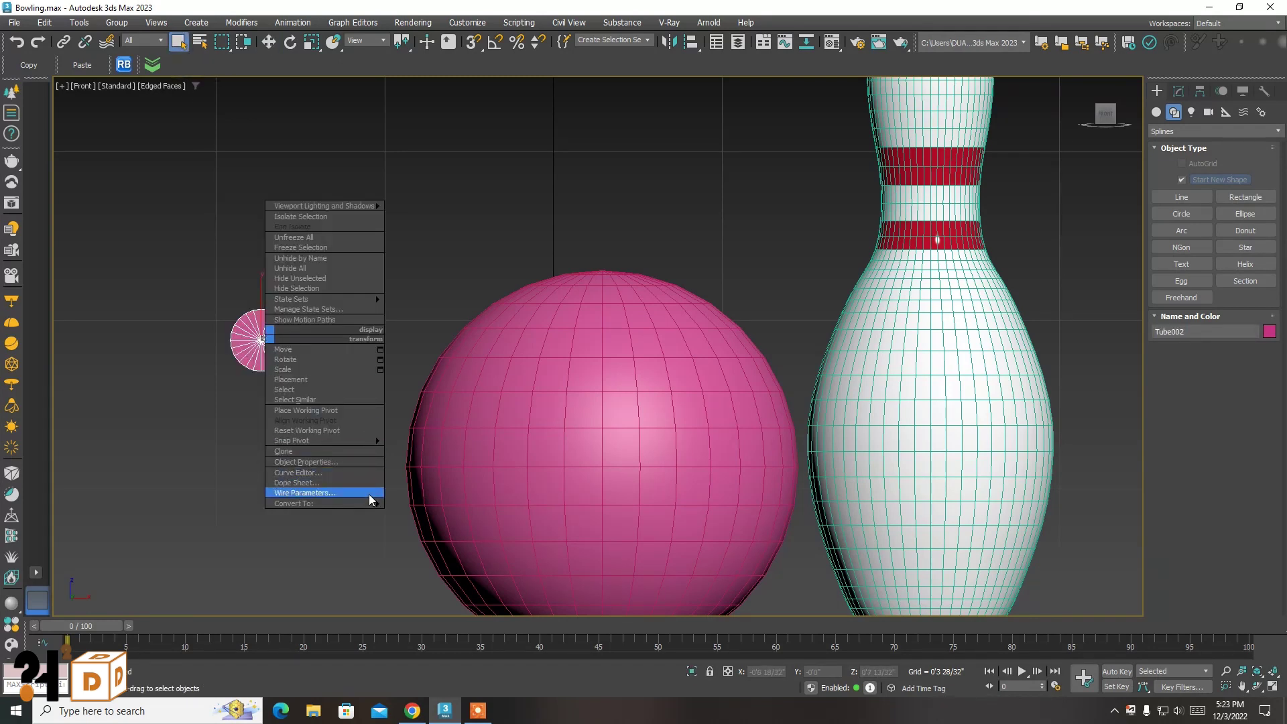
{"action": "left_click", "coordinate": [439, 512]}
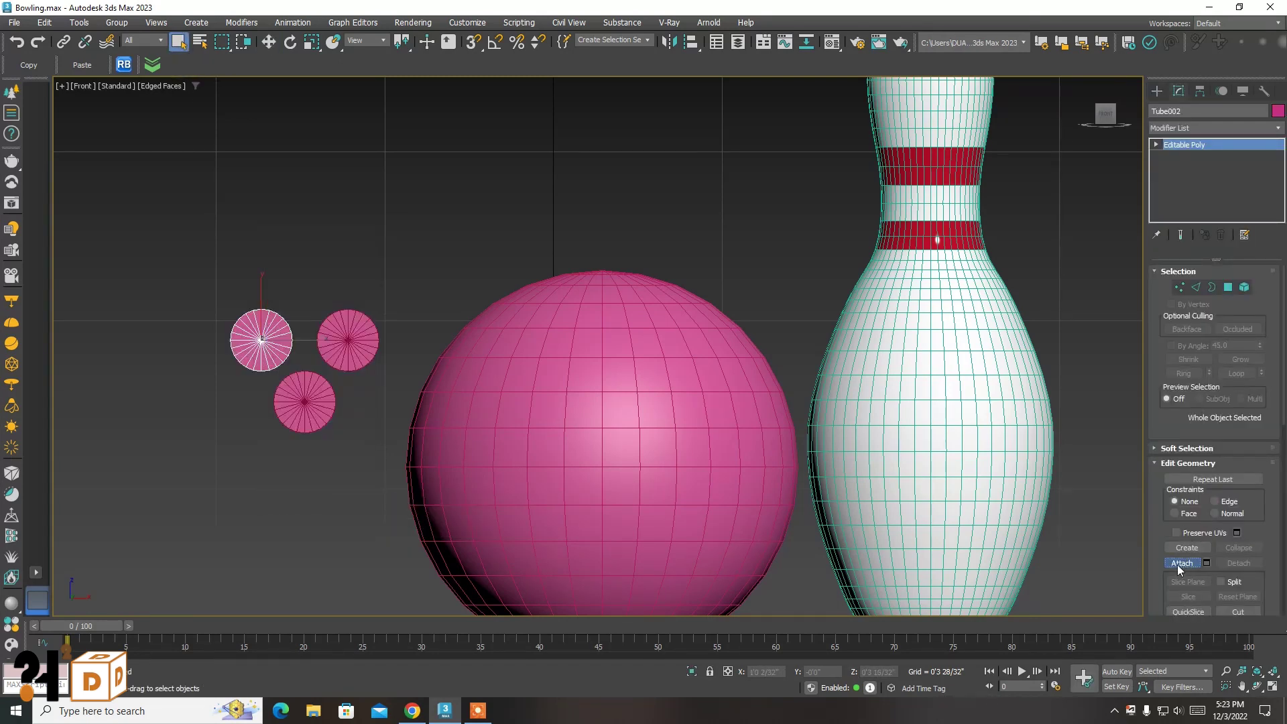
{"action": "left_click", "coordinate": [1183, 563]}
{"action": "left_click", "coordinate": [334, 355]}
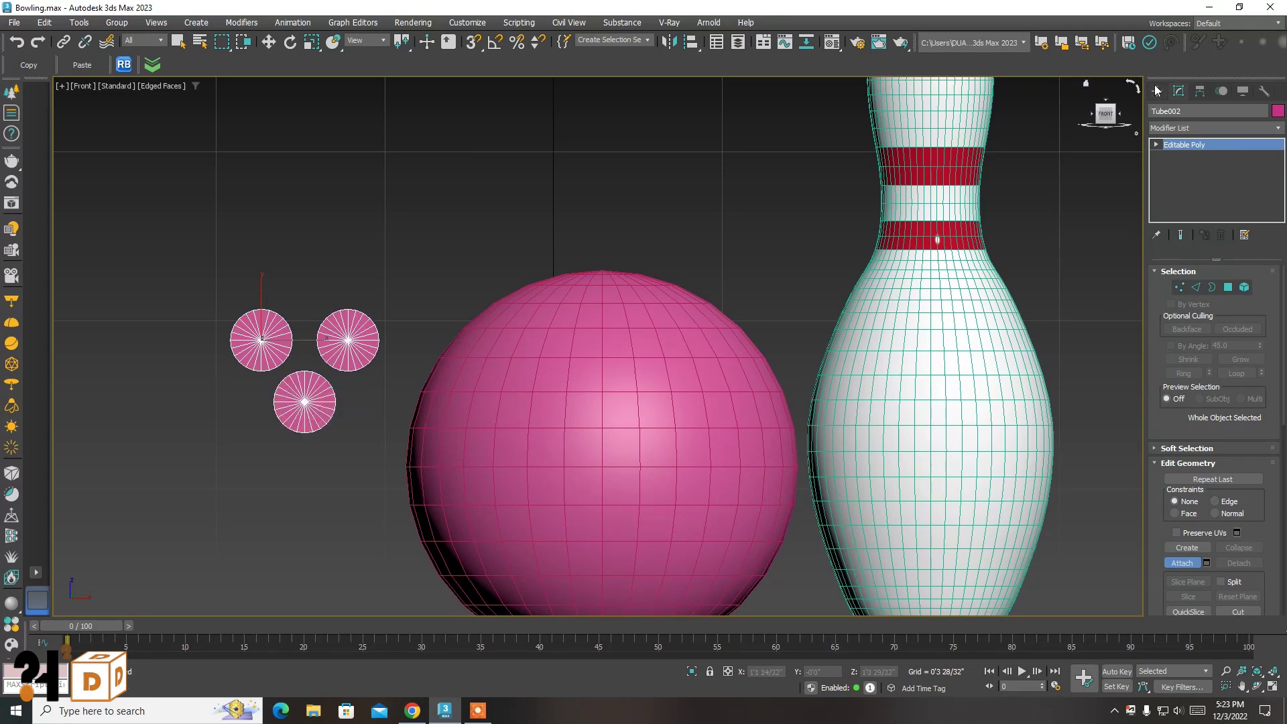
{"action": "key", "text": "q"}
Align the combined tubes to the centre of Sphere001
{"action": "left_click", "coordinate": [268, 42]}
{"action": "scroll", "coordinate": [304, 356], "scroll_direction": "down", "scroll_amount": 2}
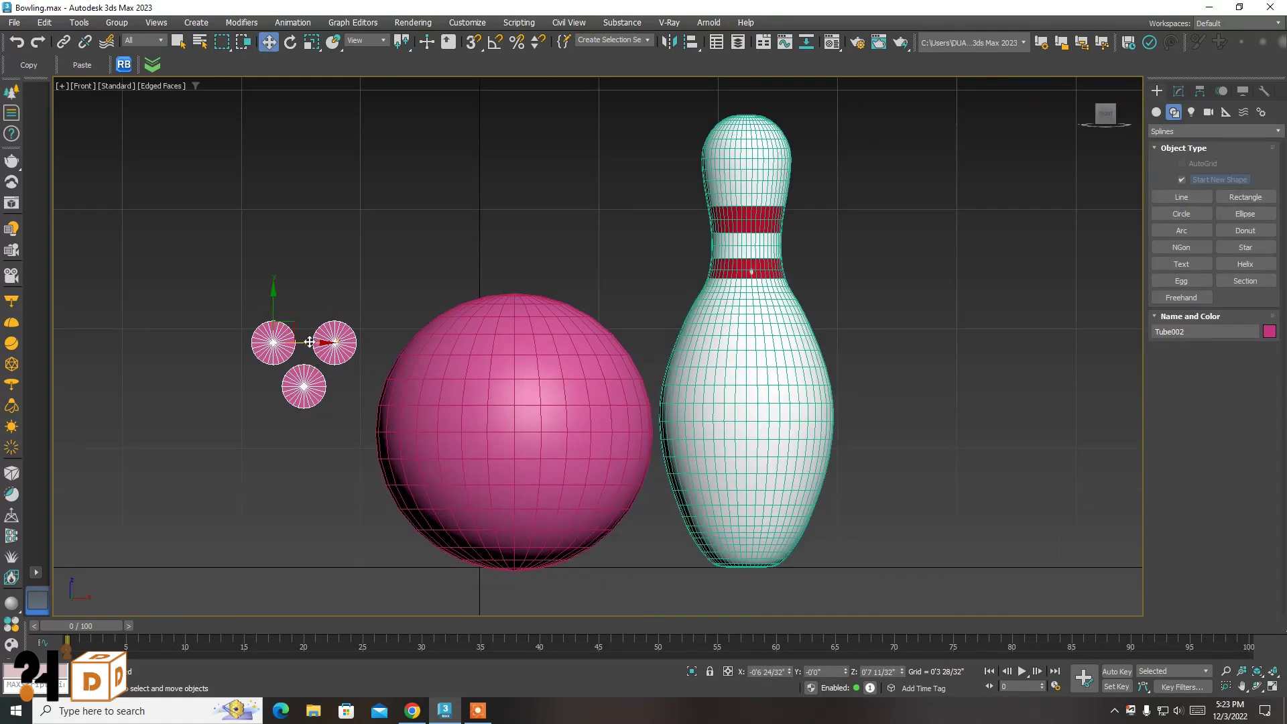
{"action": "mouse_move", "coordinate": [306, 319]}
{"action": "left_mouse_down"}
{"action": "mouse_move", "coordinate": [532, 383]}
{"action": "mouse_move", "coordinate": [227, 320]}
{"action": "mouse_move", "coordinate": [241, 320]}
{"action": "left_mouse_up"}
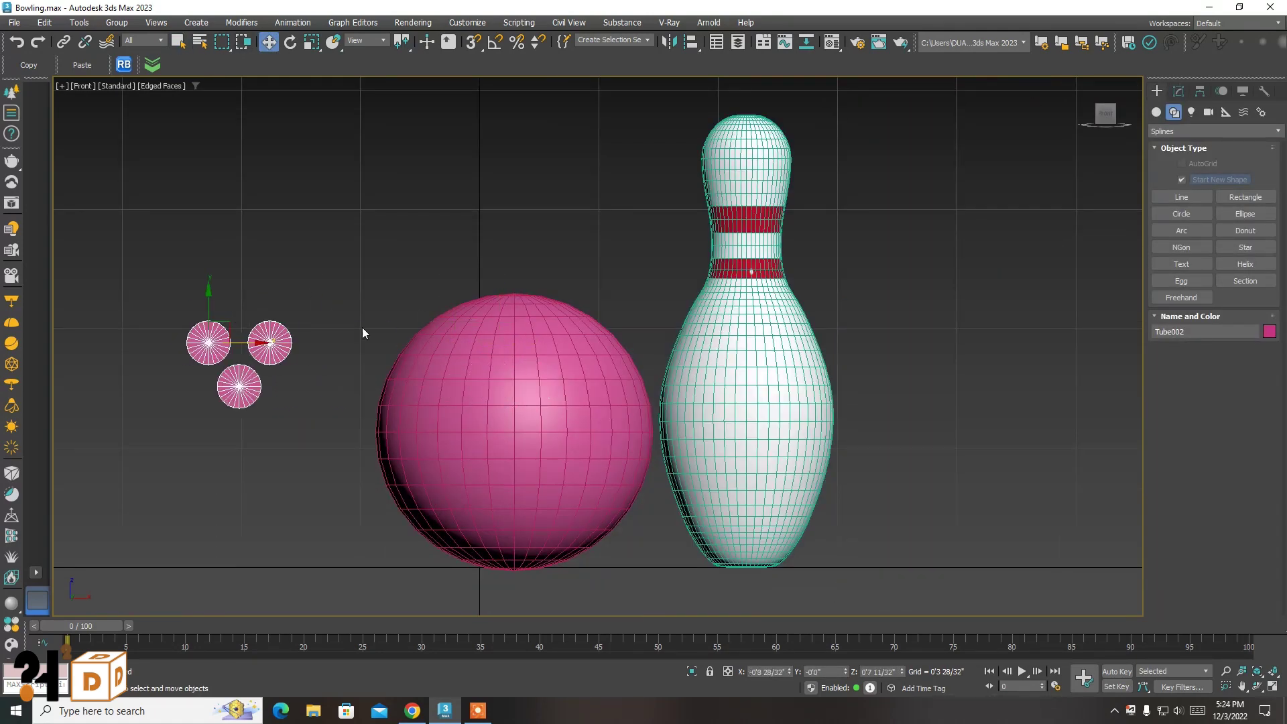
{"action": "left_click", "coordinate": [690, 41]}
{"action": "left_click", "coordinate": [500, 389]}
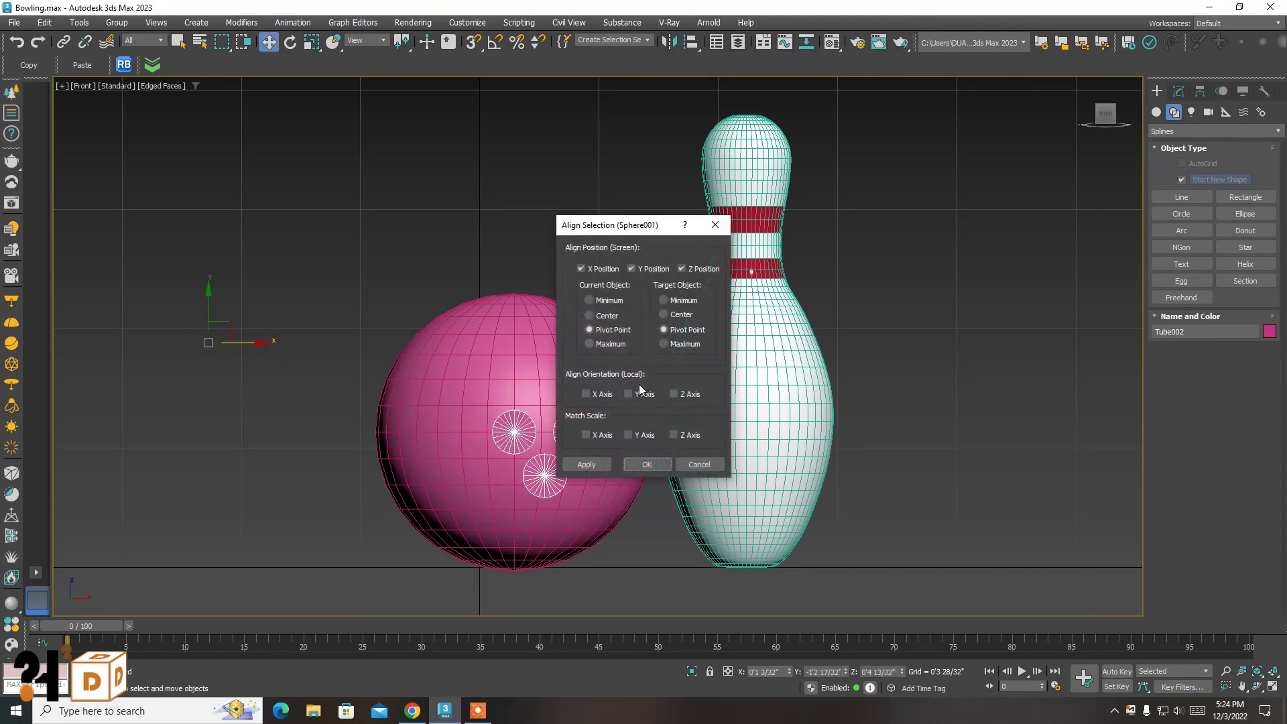
{"action": "left_click", "coordinate": [590, 316]}
{"action": "left_click", "coordinate": [646, 464]}
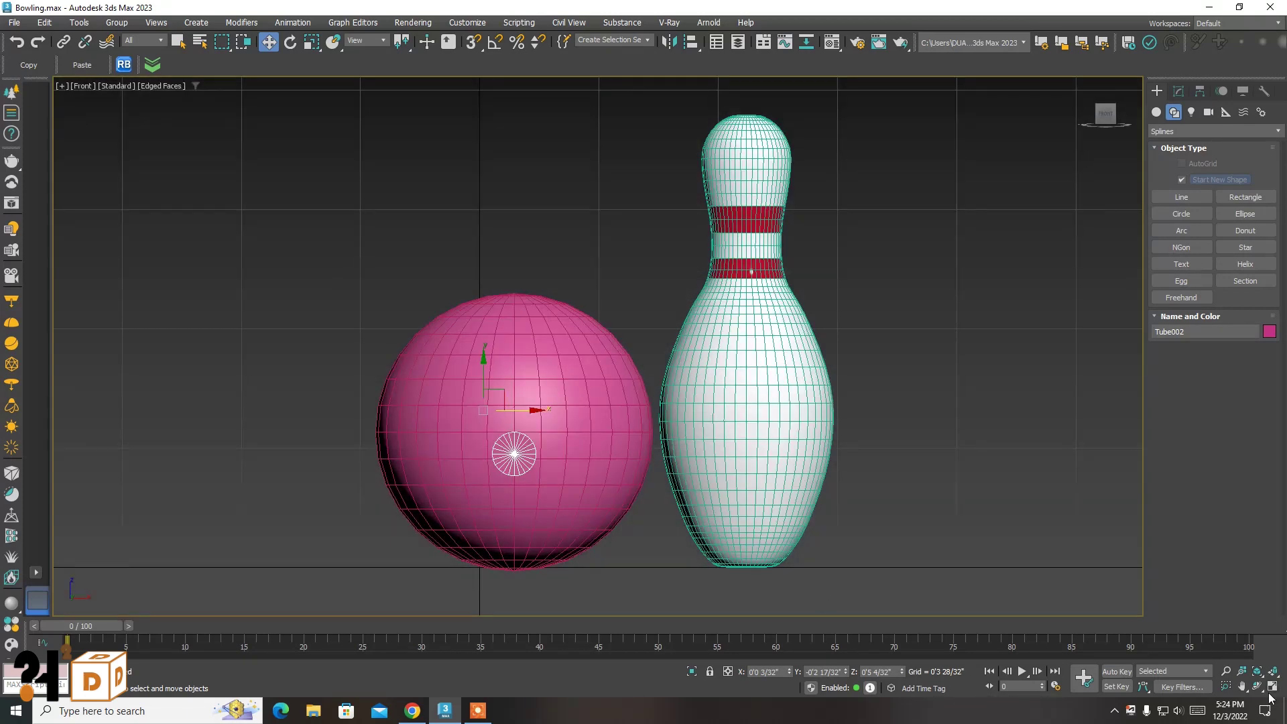
In the four-viewport layout, slide the tubes along Y through the ball
{"action": "left_click", "coordinate": [1272, 686]}
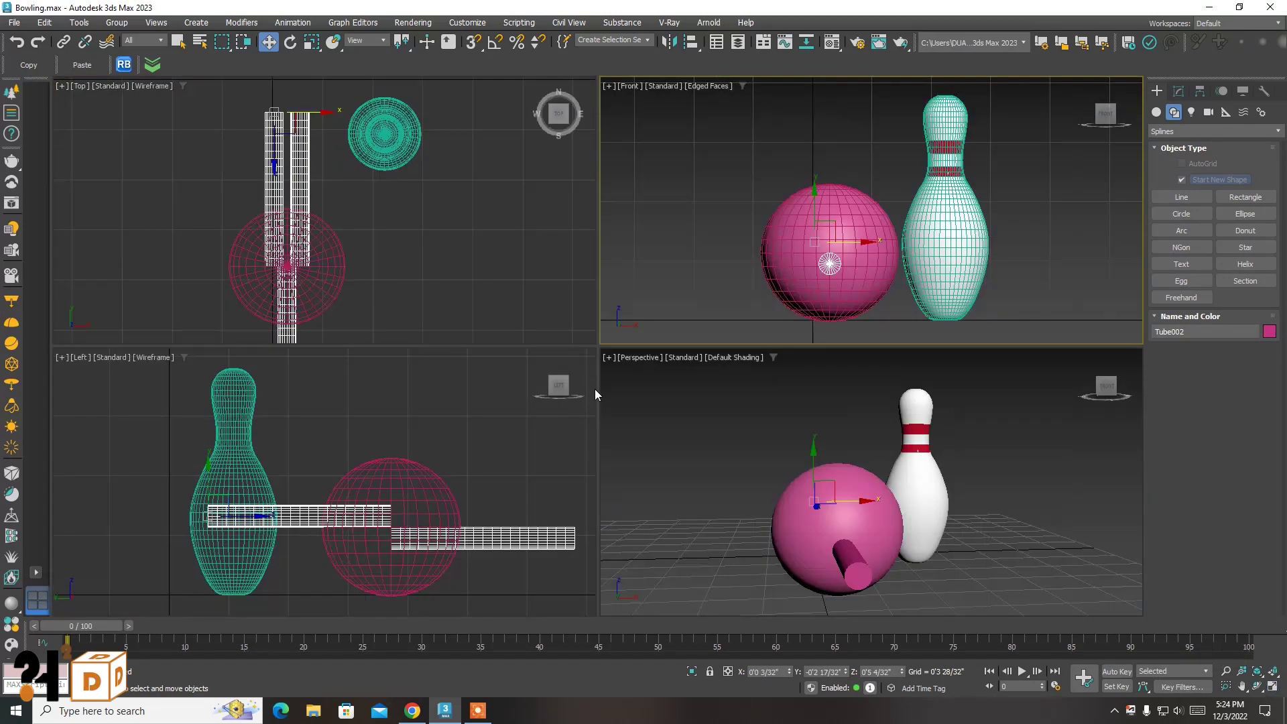
{"action": "scroll", "coordinate": [302, 146], "scroll_direction": "down", "scroll_amount": 2}
{"action": "mouse_move", "coordinate": [302, 146]}
{"action": "left_mouse_down"}
{"action": "mouse_move", "coordinate": [299, 266]}
{"action": "mouse_move", "coordinate": [300, 241]}
{"action": "left_mouse_up"}
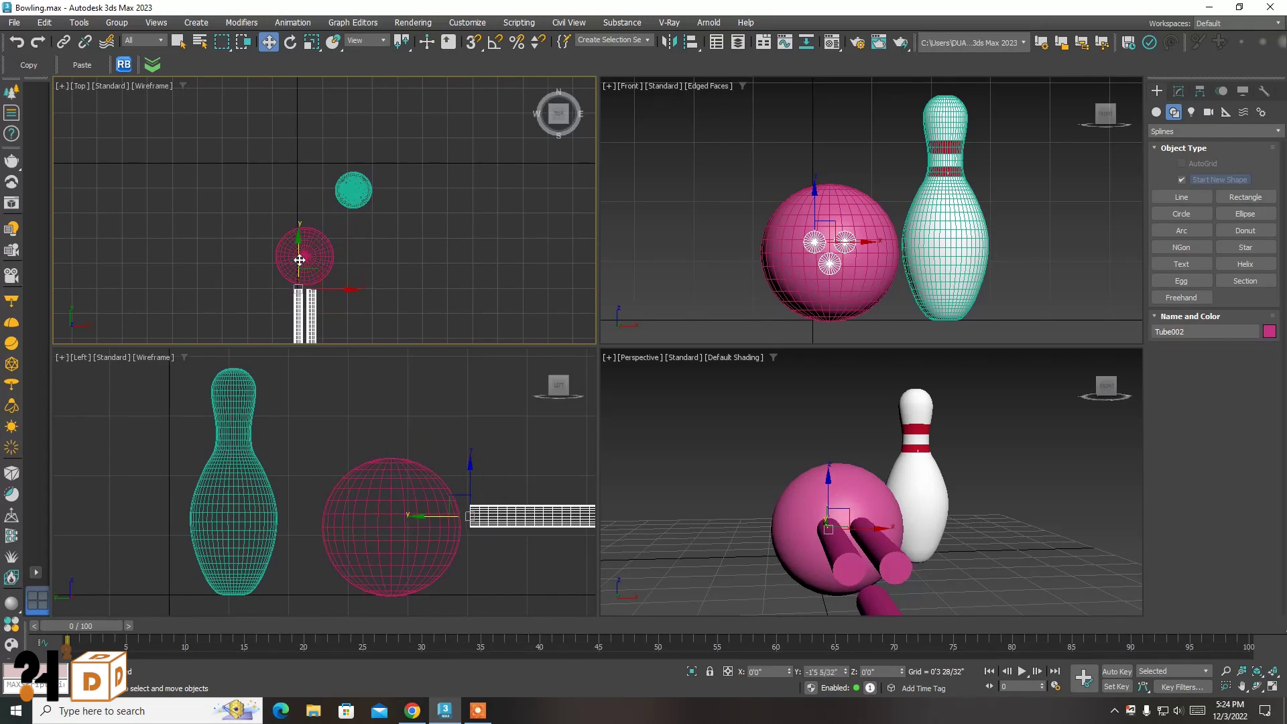
{"action": "scroll", "coordinate": [310, 193], "scroll_direction": "up", "scroll_amount": 2}
{"action": "middle_click_drag", "start_coordinate": [299, 305], "coordinate": [299, 134]}
Check the lower tube as an element, then move the tubes toward the ball in Top view
{"action": "left_click", "coordinate": [1179, 91]}
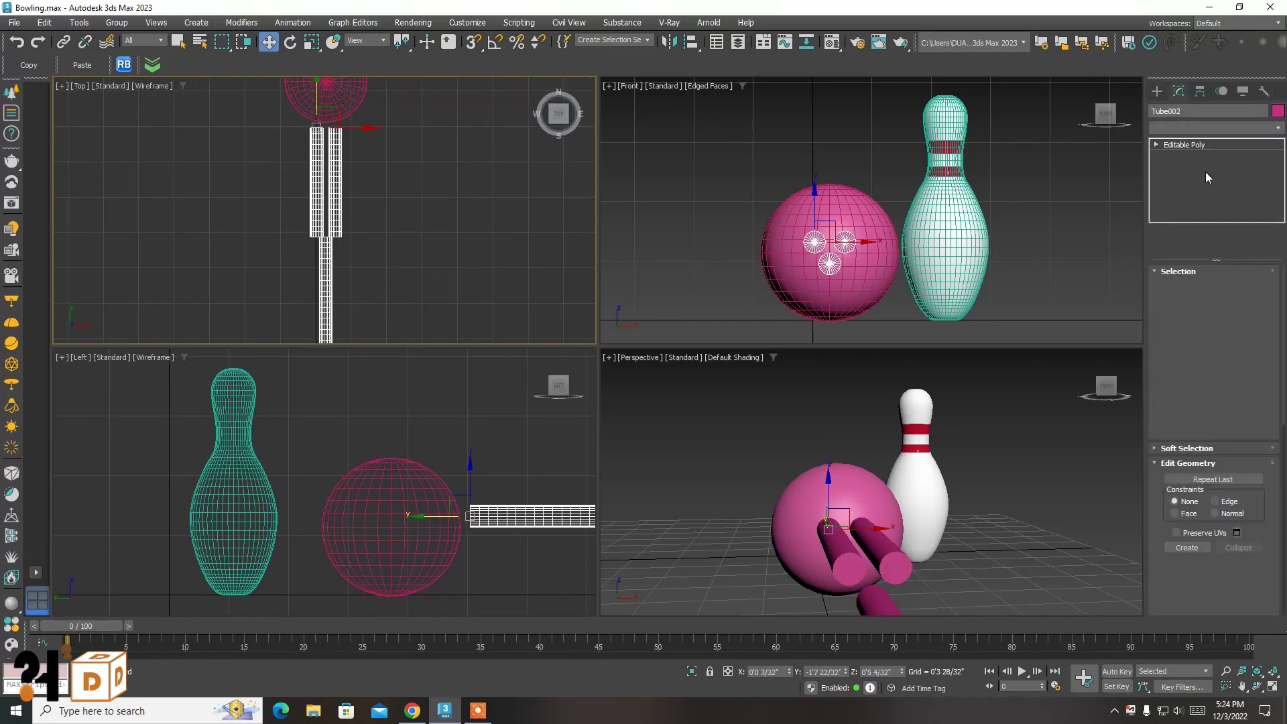
{"action": "left_click", "coordinate": [1244, 287]}
{"action": "scroll", "coordinate": [335, 295], "scroll_direction": "down", "scroll_amount": 2}
{"action": "left_click", "coordinate": [329, 234]}
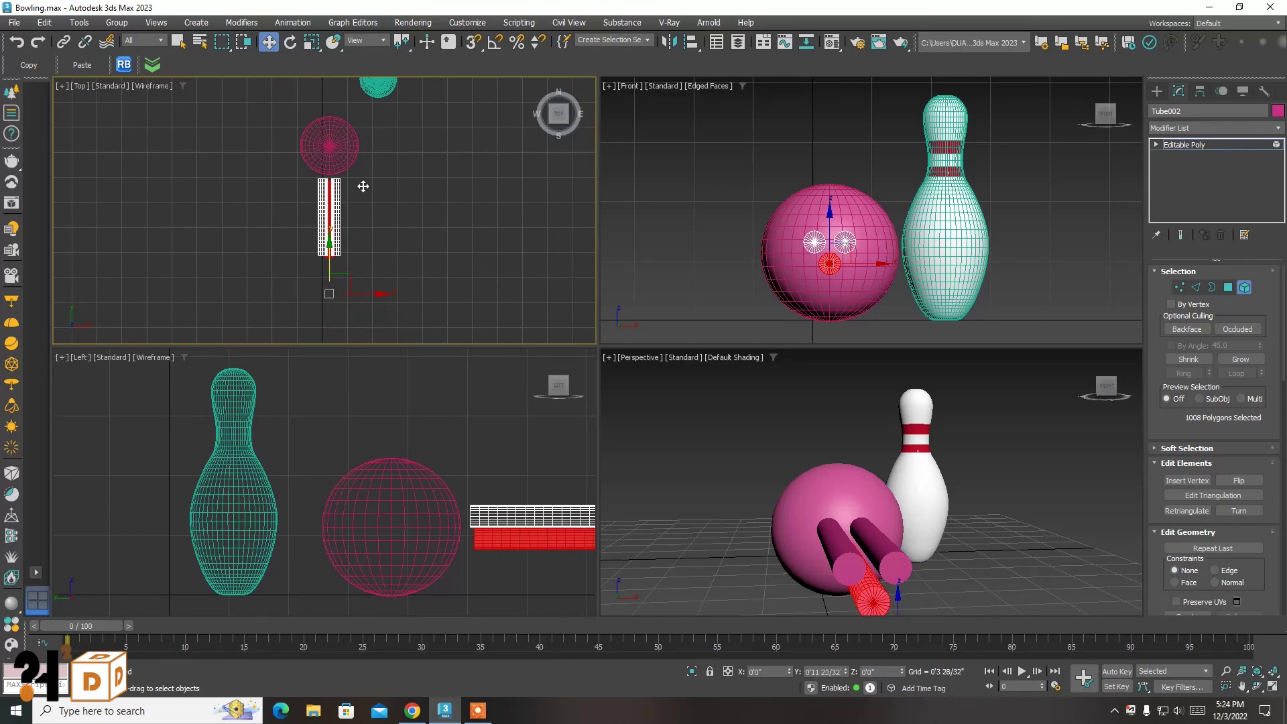
{"action": "left_click", "coordinate": [1244, 287]}
{"action": "left_click", "coordinate": [1155, 92]}
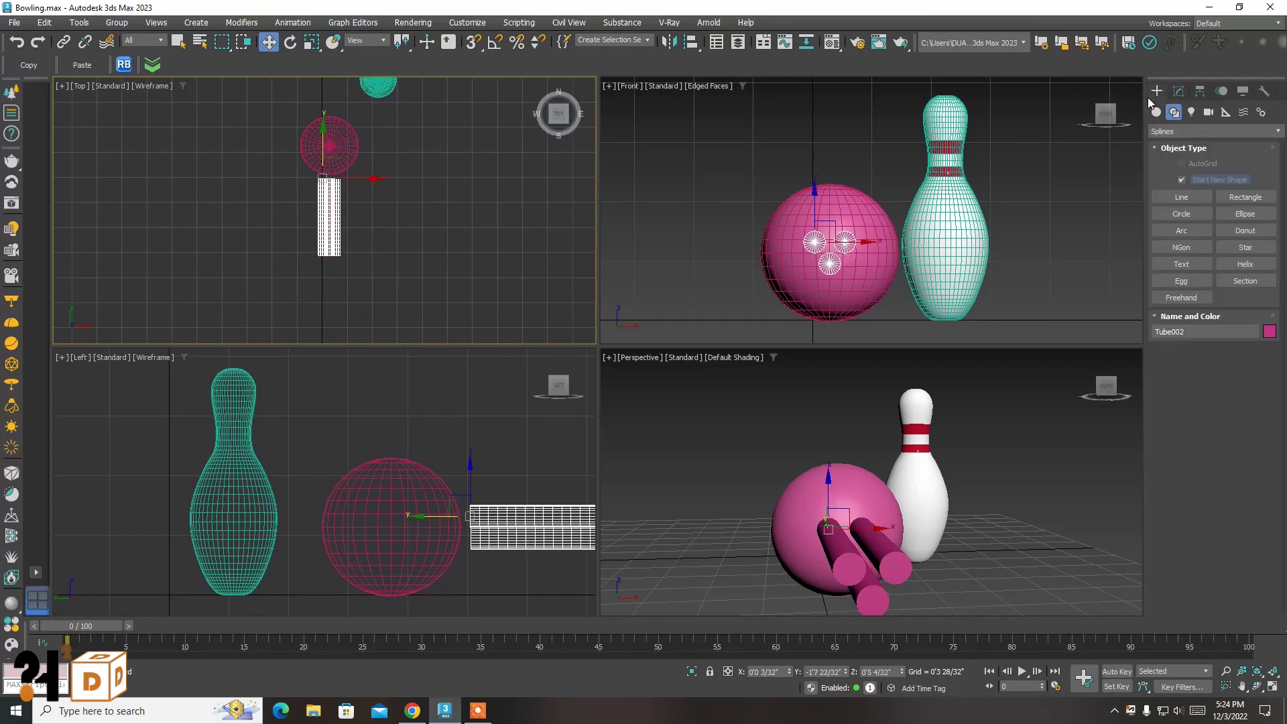
{"action": "scroll", "coordinate": [281, 196], "scroll_direction": "up", "scroll_amount": 5}
{"action": "scroll", "coordinate": [280, 196], "scroll_direction": "up", "scroll_amount": 2}
{"action": "scroll", "coordinate": [537, 171], "scroll_direction": "up", "scroll_amount": 3}
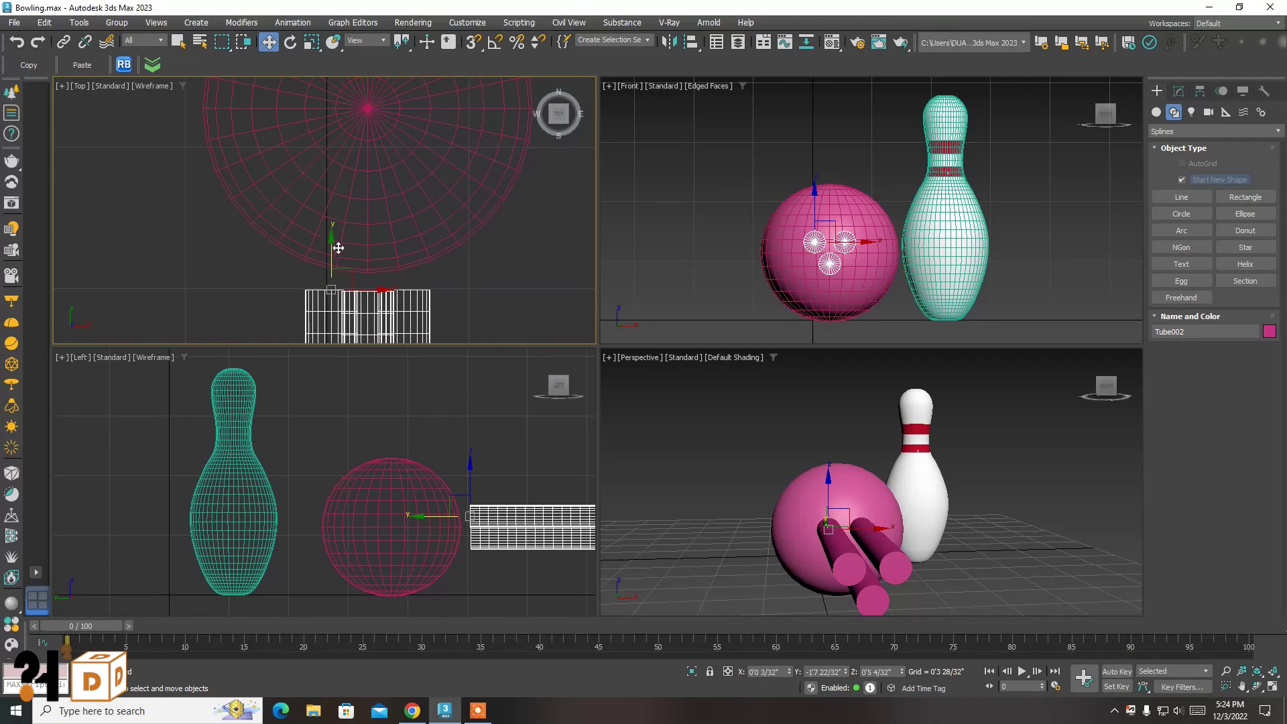
{"action": "left_click_drag", "start_coordinate": [338, 248], "coordinate": [343, 228]}
Offset the tubes by 3 in Y using Move Type-In, then deselect them
{"action": "right_click", "coordinate": [269, 43]}
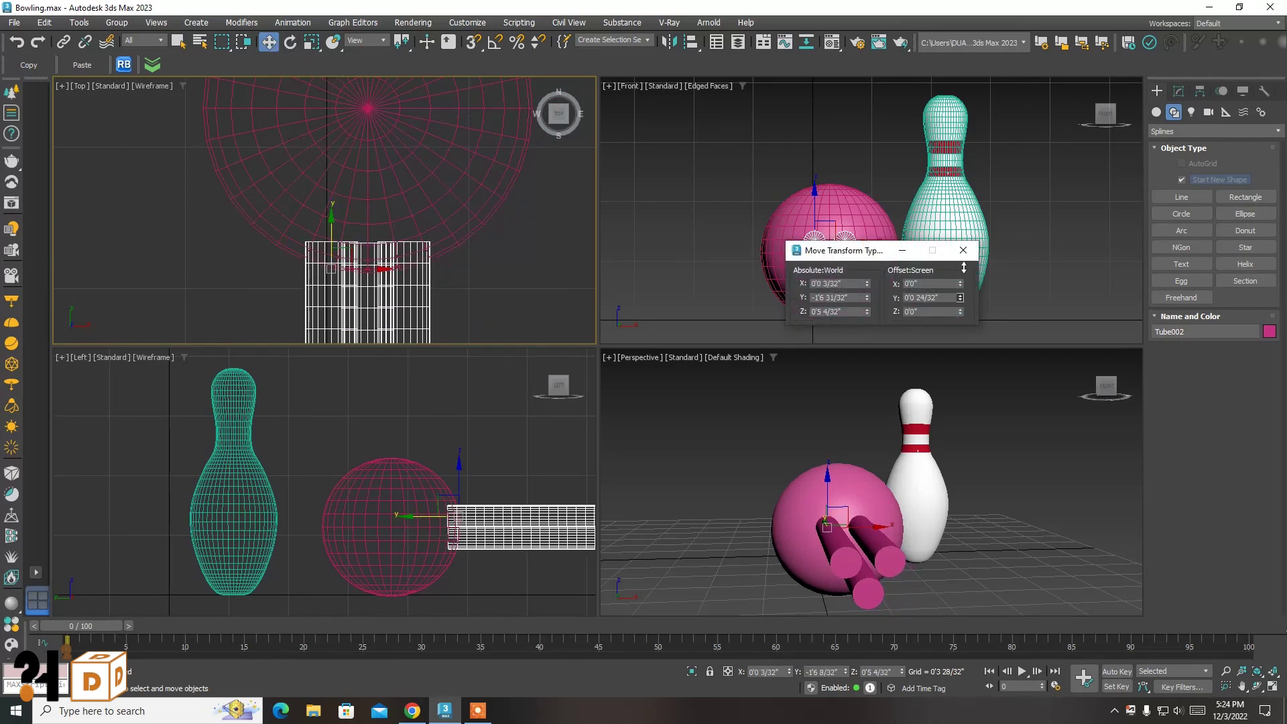
{"action": "left_click", "coordinate": [932, 297]}
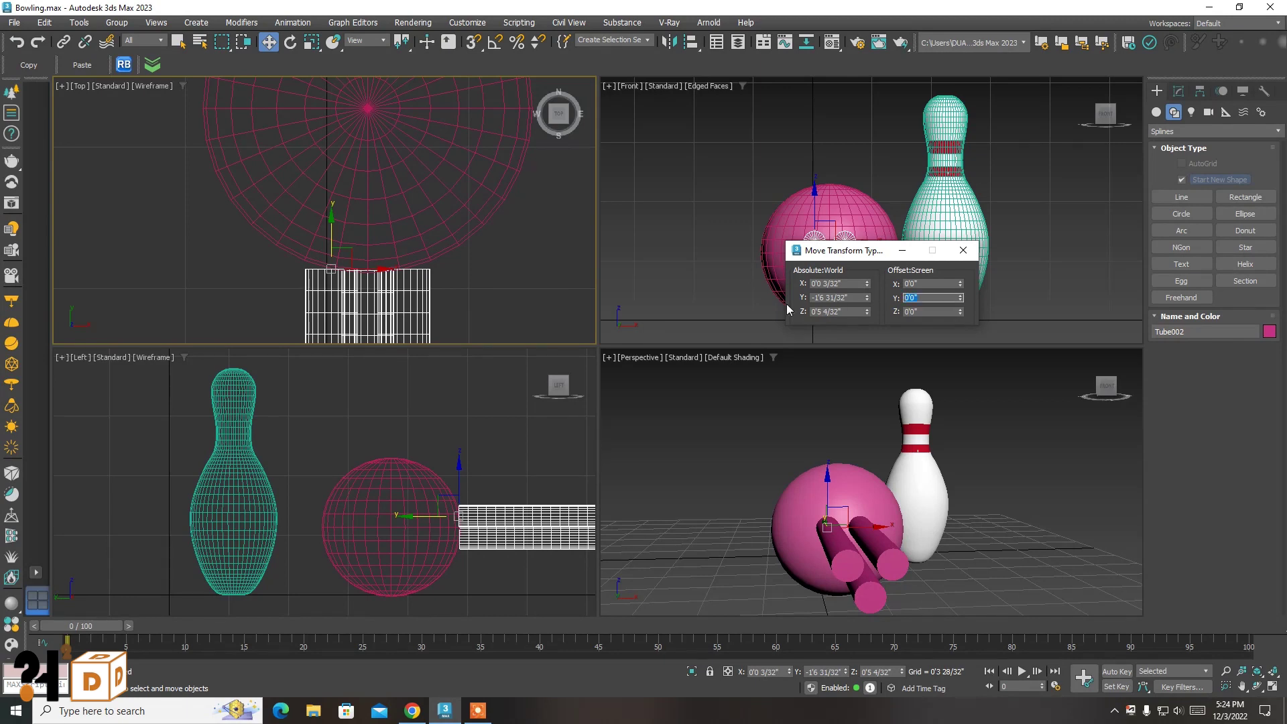
{"action": "type", "text": "3"}
{"action": "key", "text": "Return"}
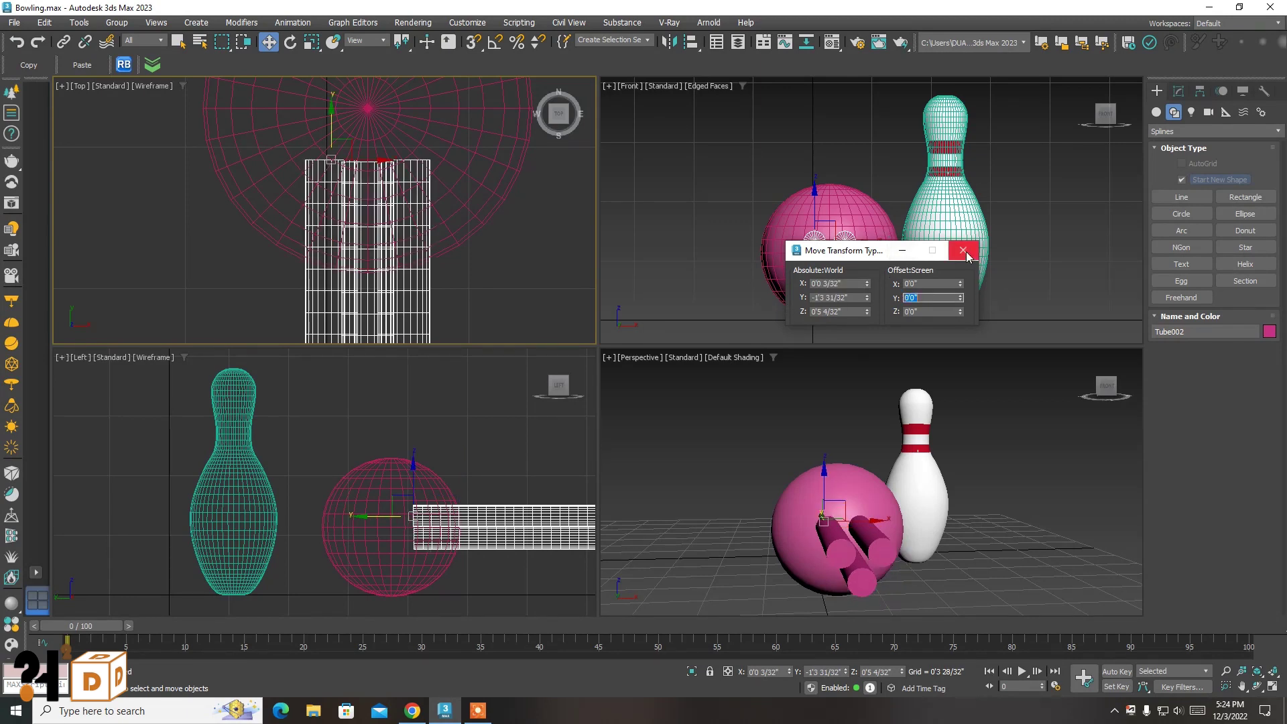
{"action": "left_click", "coordinate": [963, 250]}
{"action": "left_click", "coordinate": [177, 42]}
{"action": "left_click", "coordinate": [1069, 430]}
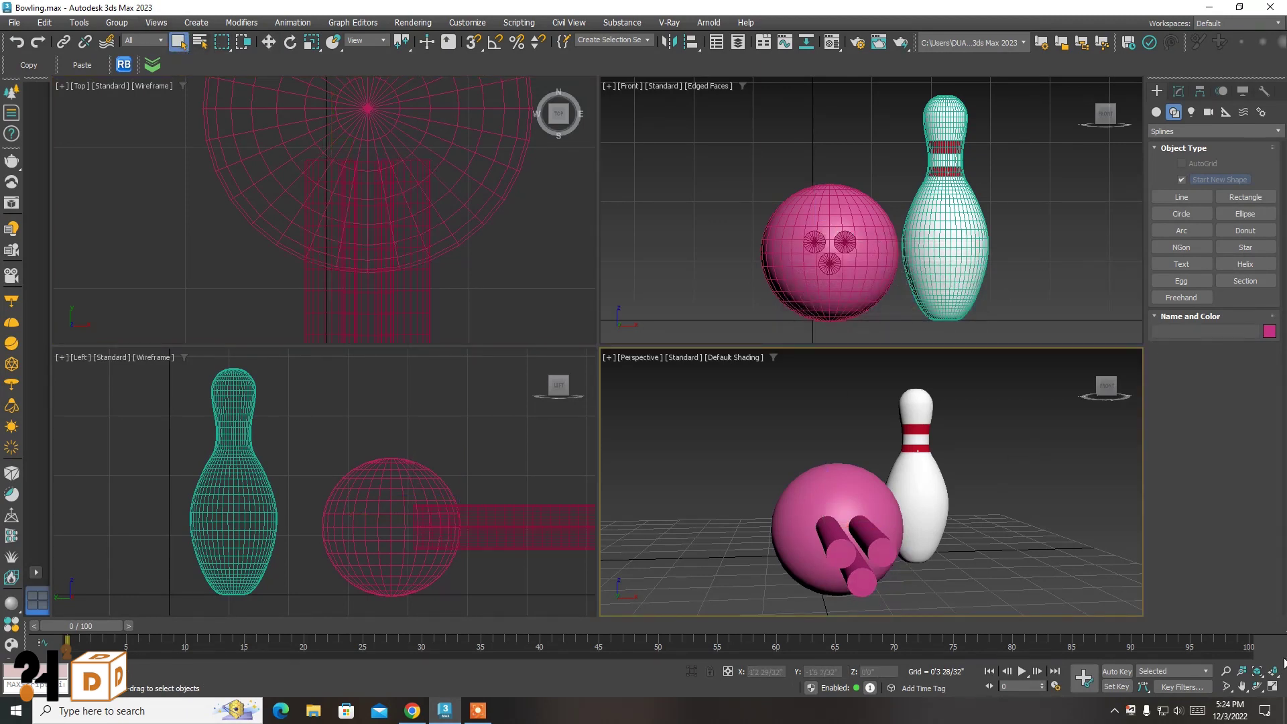
Maximize the Perspective view and set Sphere001 to 48 segments
{"action": "left_click", "coordinate": [1273, 671]}
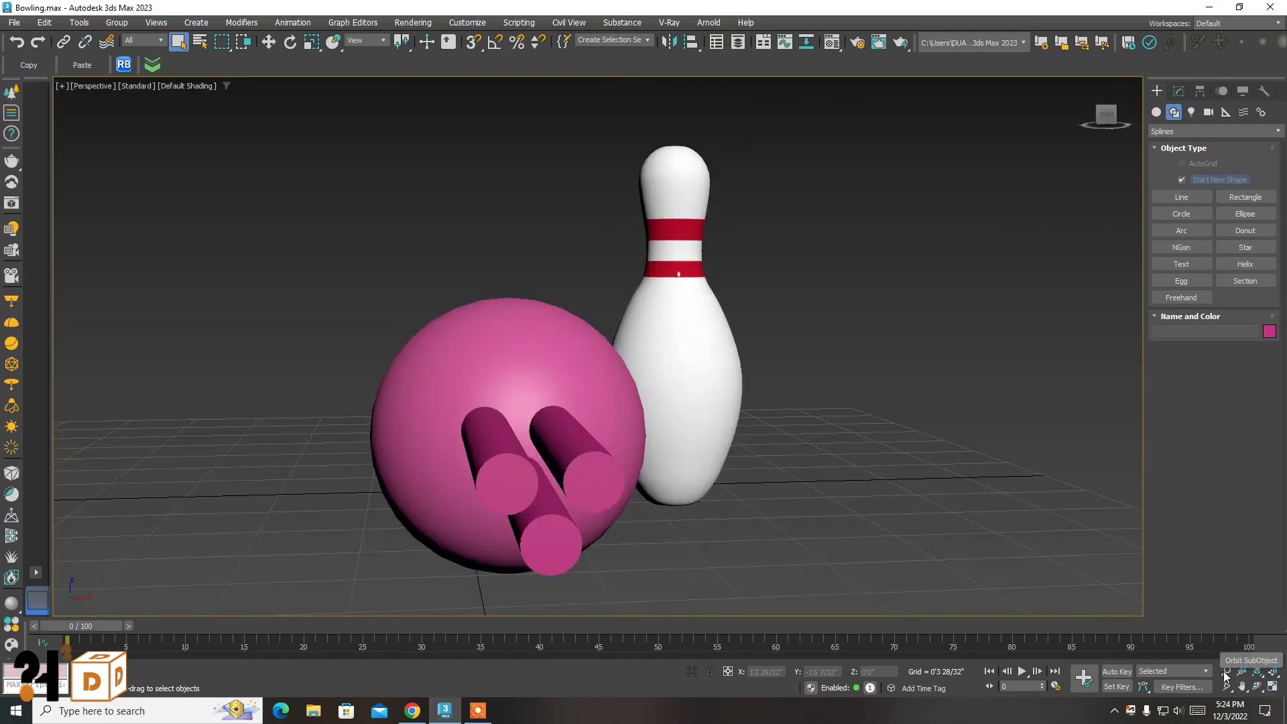
{"action": "left_click", "coordinate": [488, 713]}
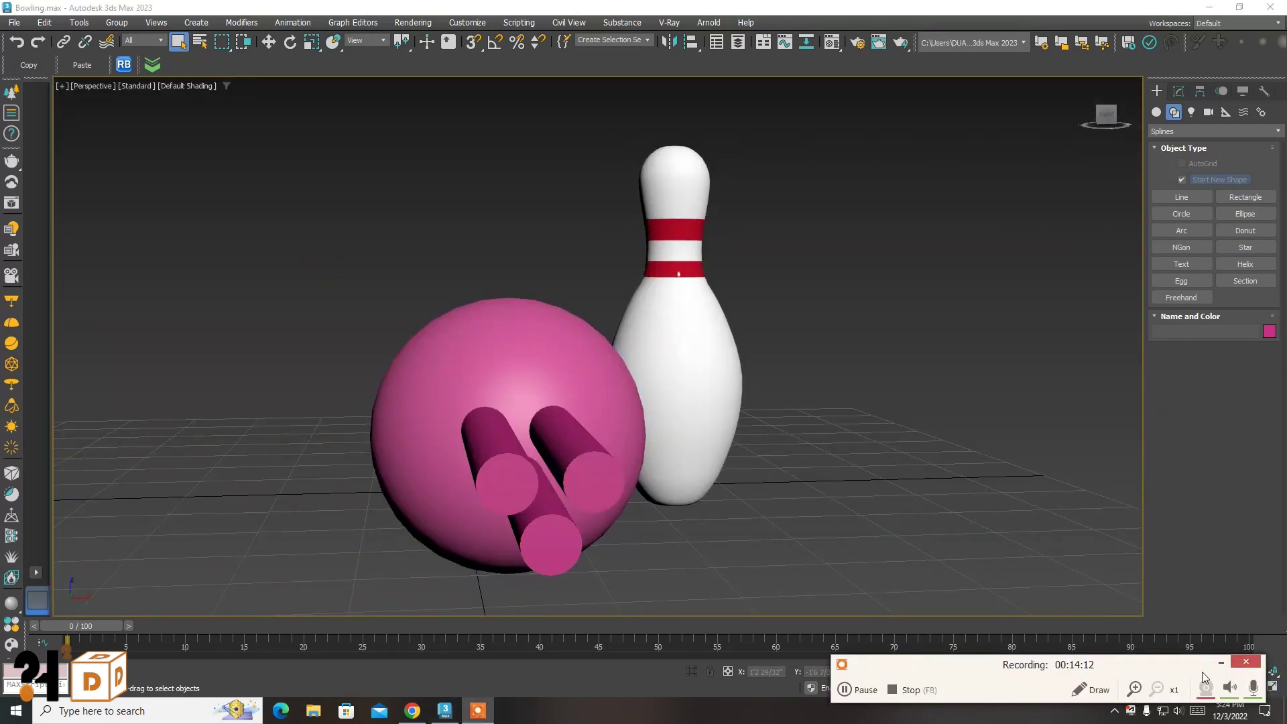
{"action": "left_click", "coordinate": [1221, 662]}
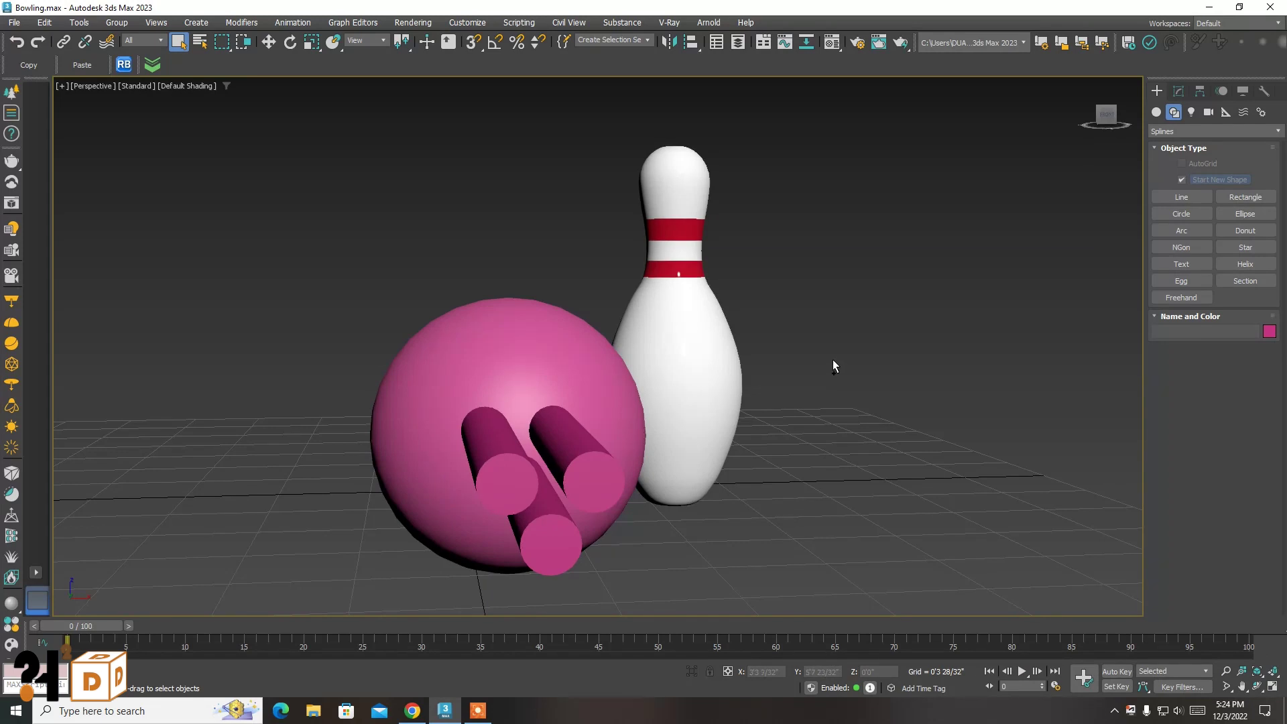
{"action": "left_click", "coordinate": [537, 339]}
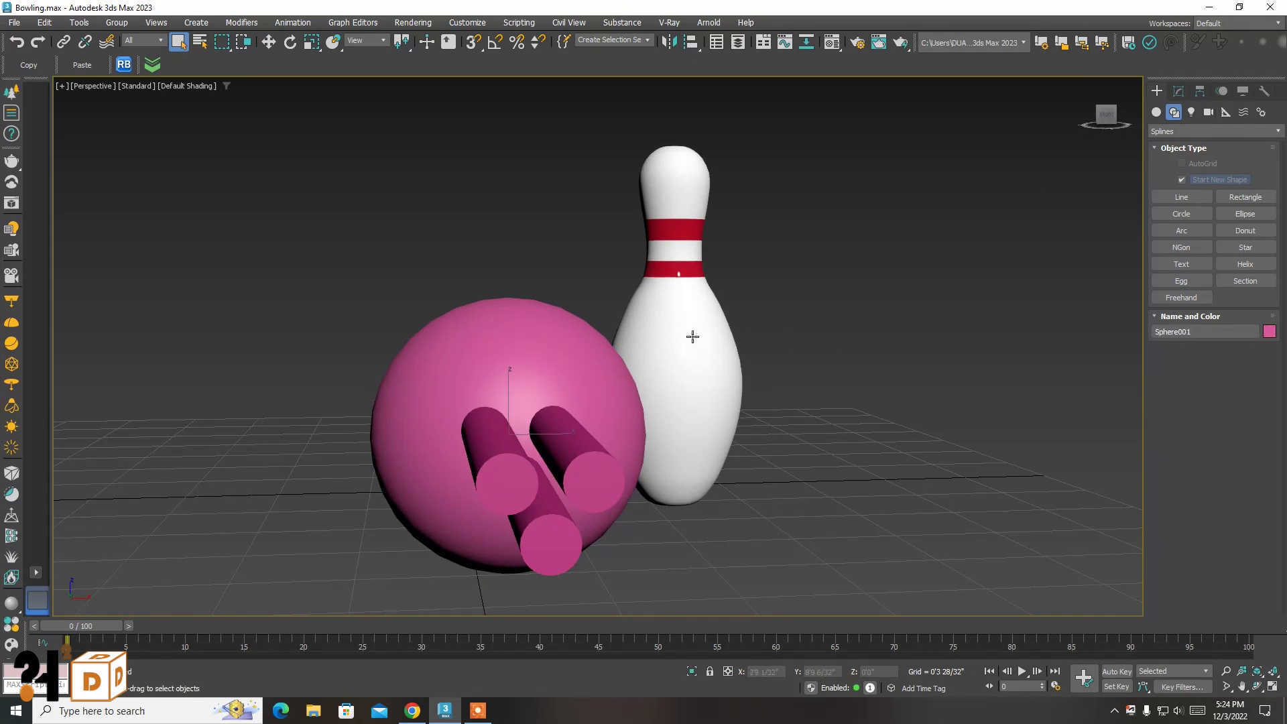
{"action": "key", "text": "F4"}
{"action": "left_click", "coordinate": [1179, 90]}
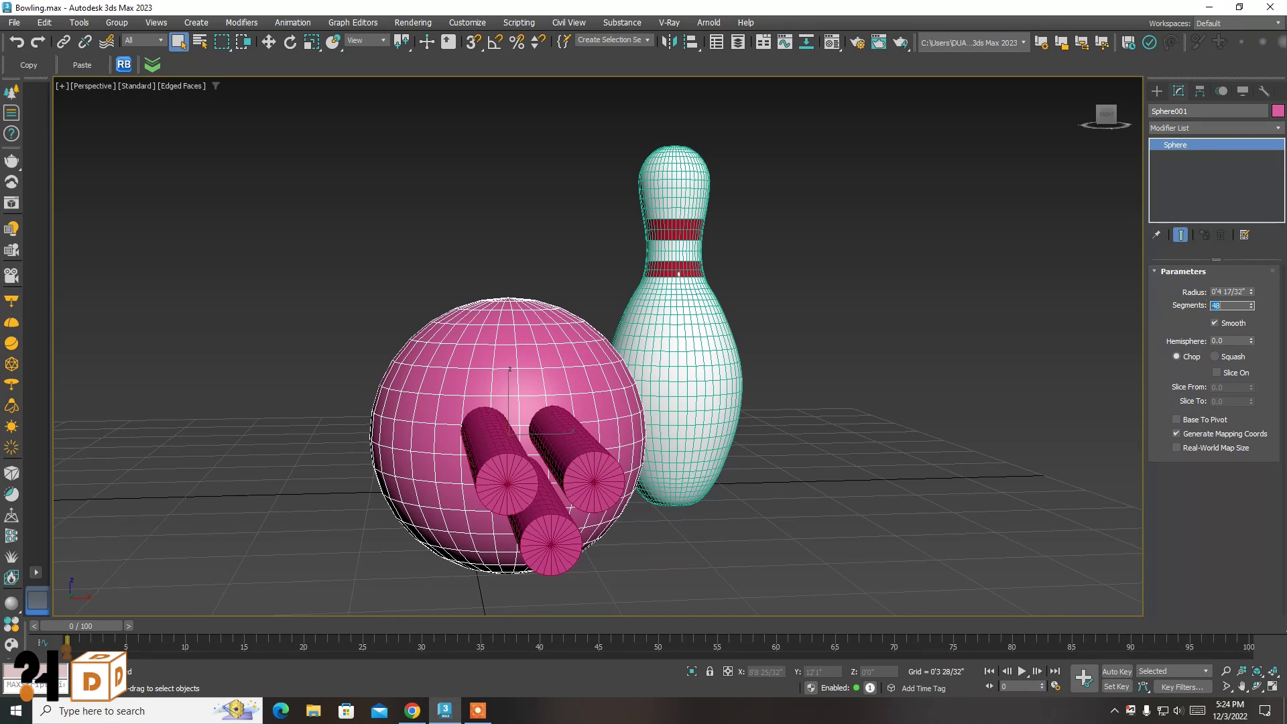
{"action": "key", "text": "Return"}
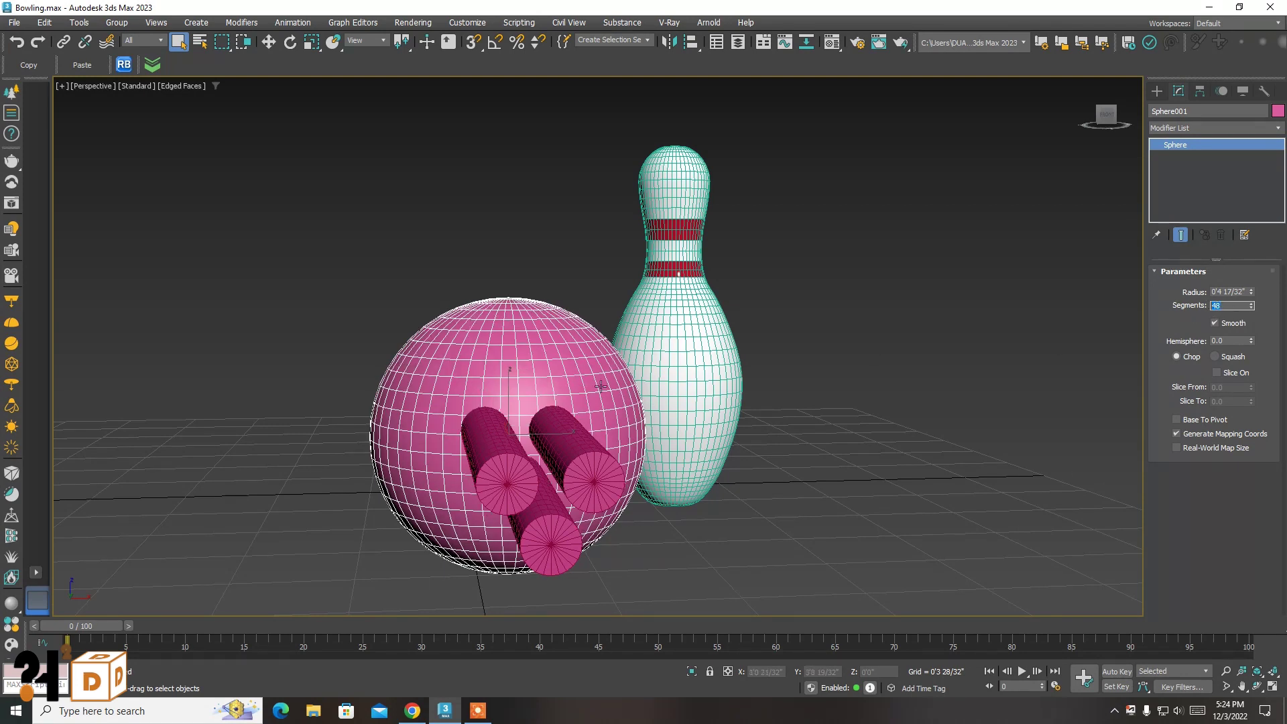
{"action": "left_click", "coordinate": [817, 337]}
{"action": "left_click", "coordinate": [578, 351]}
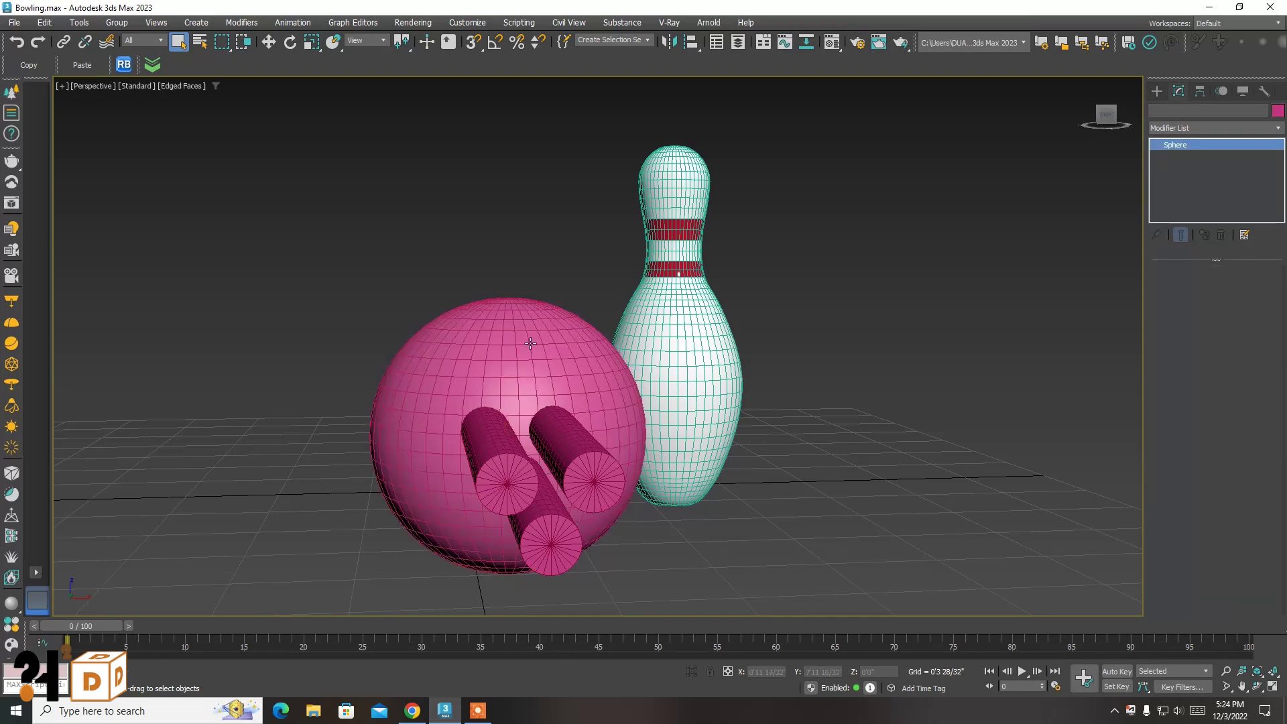
Apply a ProBoolean to the ball, subtracting the tubes as finger holes
{"action": "left_click", "coordinate": [1160, 91]}
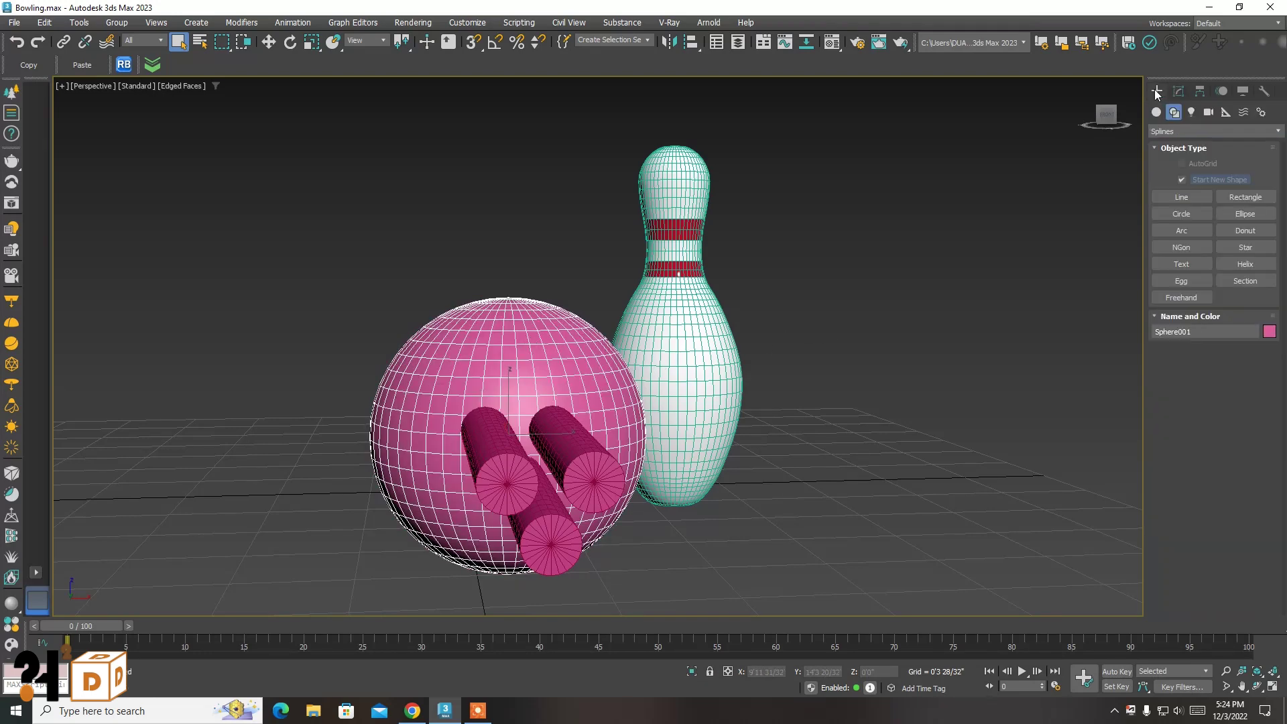
{"action": "left_click", "coordinate": [1160, 129]}
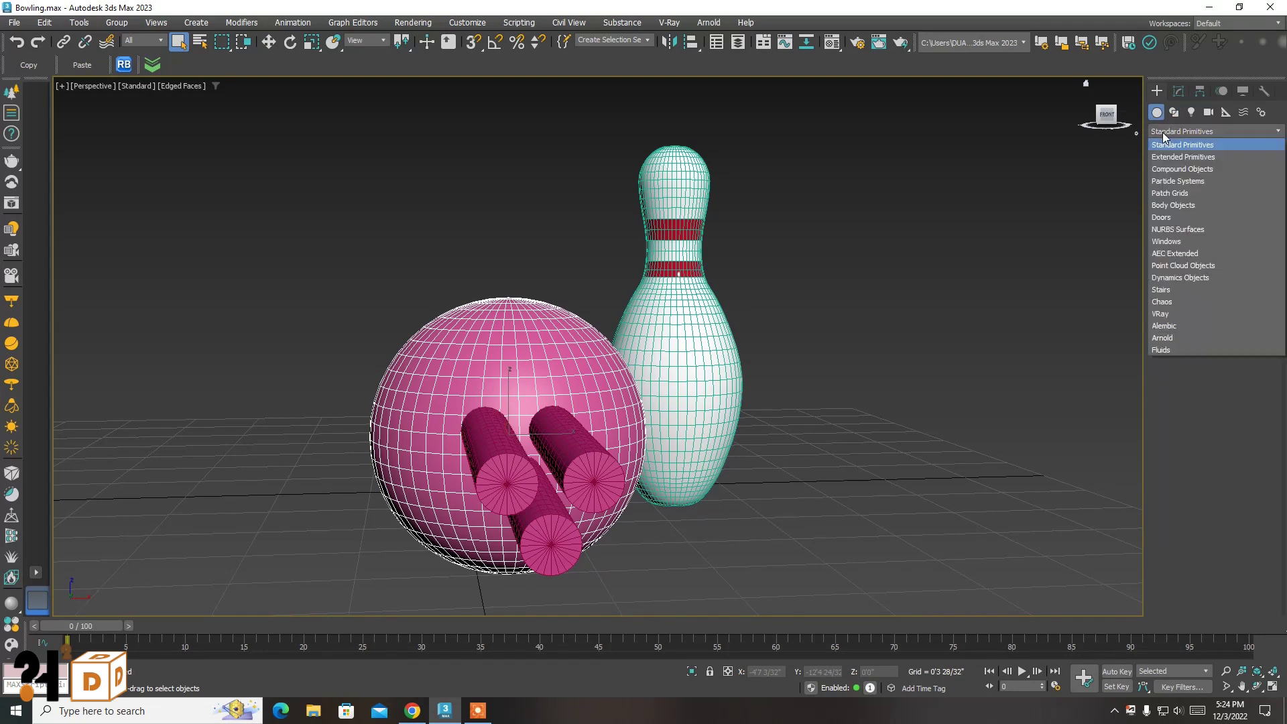
{"action": "left_click", "coordinate": [1178, 166]}
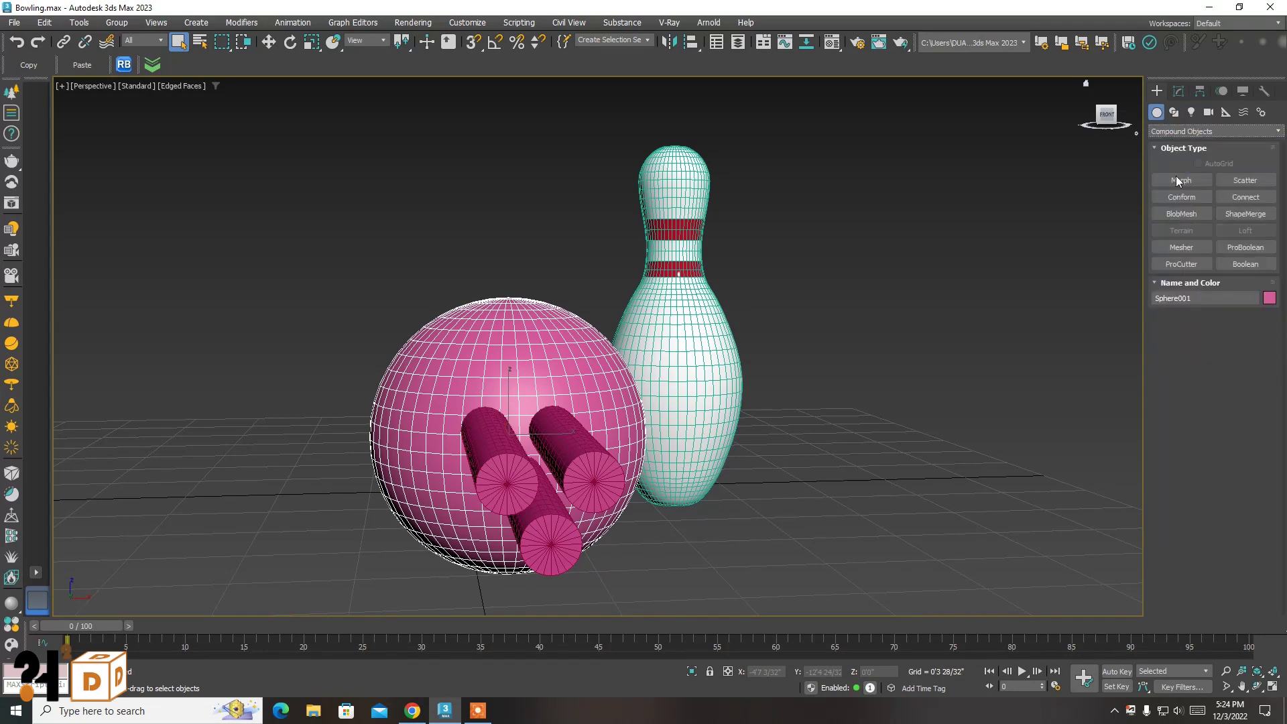
{"action": "left_click", "coordinate": [1243, 252]}
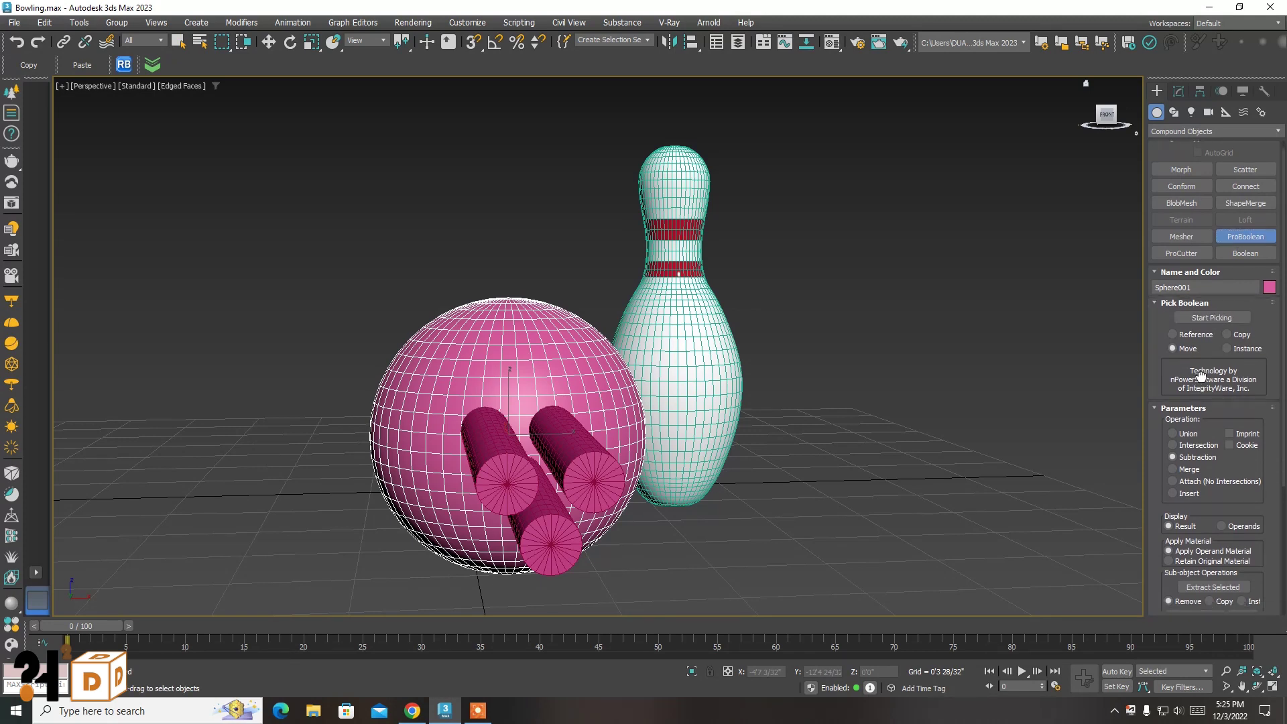
{"action": "scroll", "coordinate": [1207, 349], "scroll_direction": "down", "scroll_amount": 3}
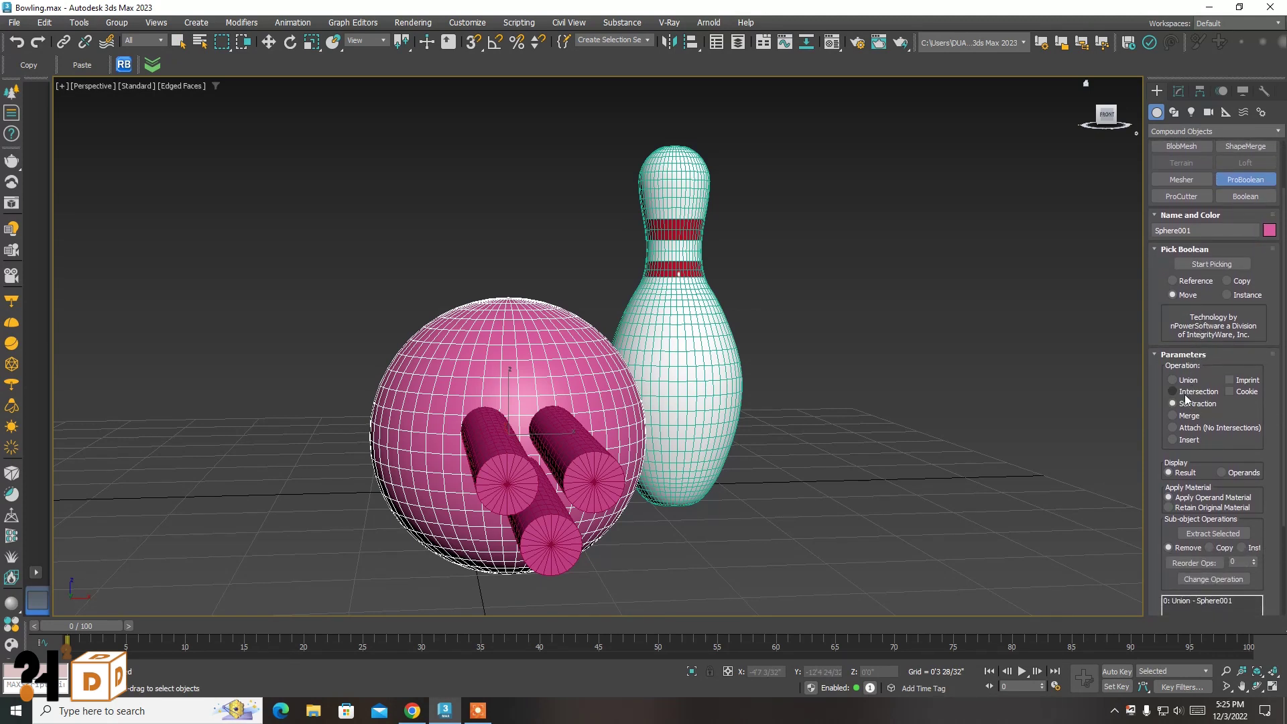
{"action": "left_click", "coordinate": [1184, 354]}
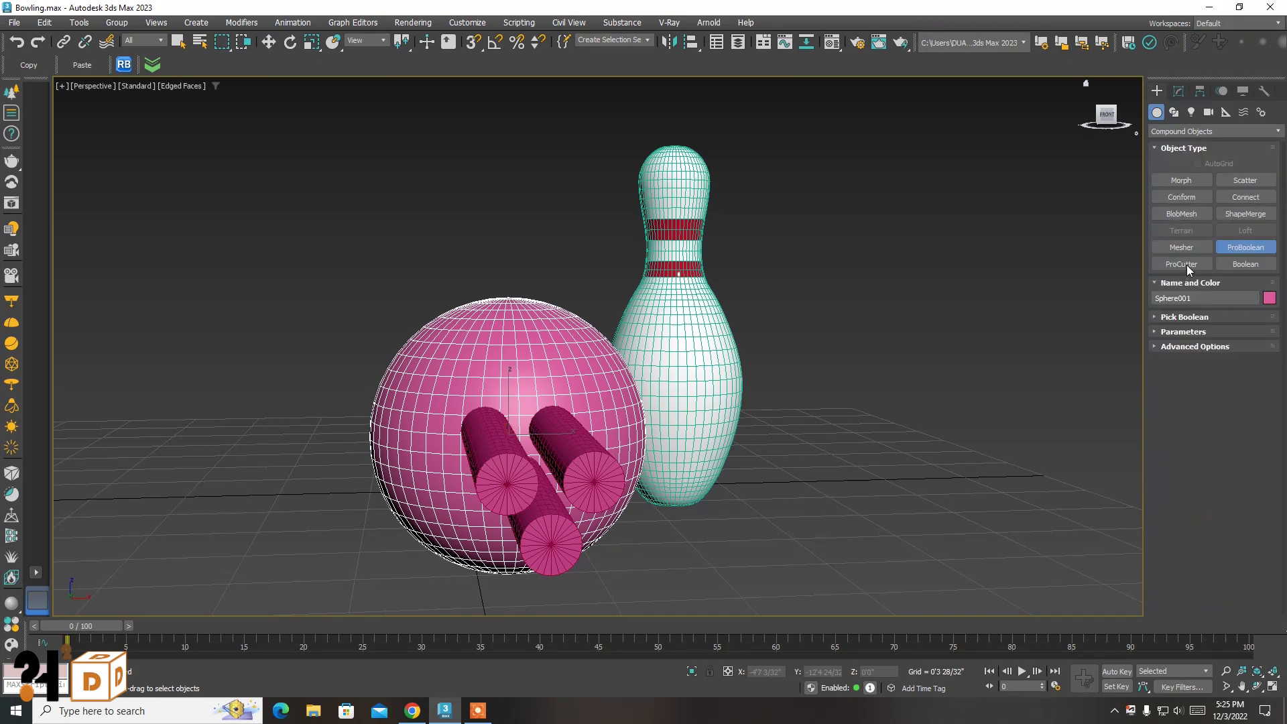
{"action": "left_click", "coordinate": [1199, 333]}
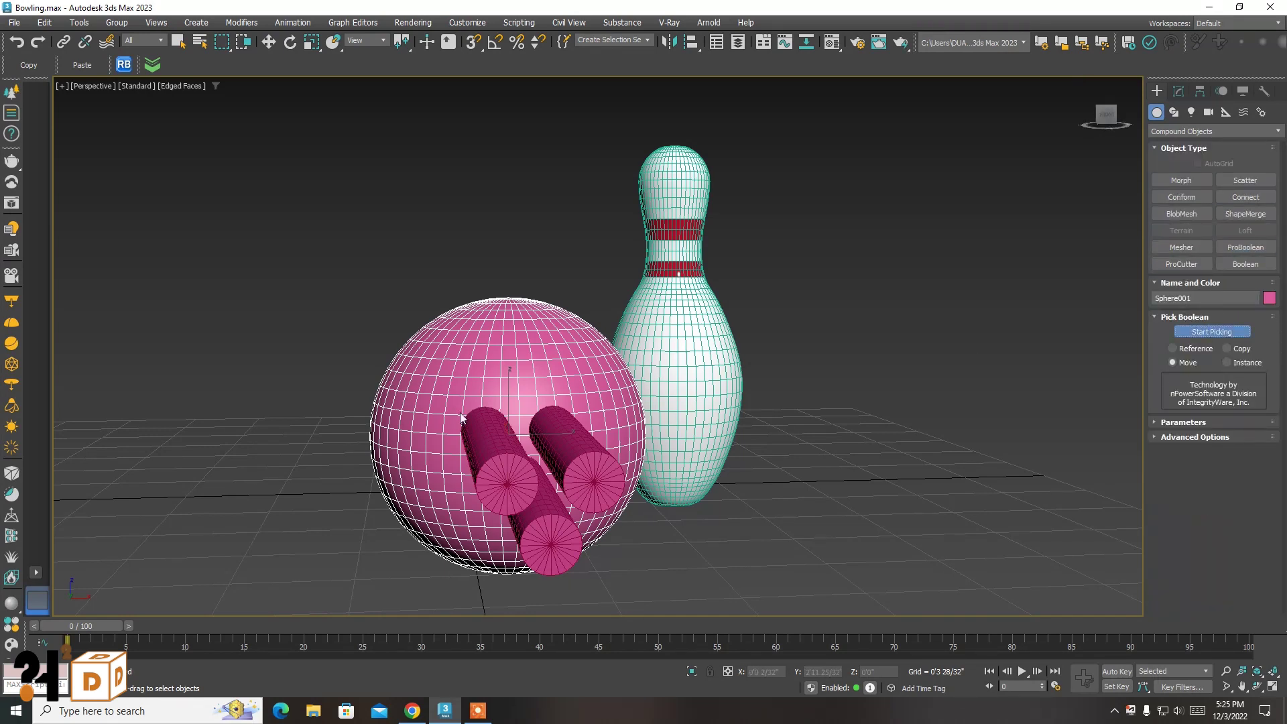
{"action": "left_click", "coordinate": [481, 436]}
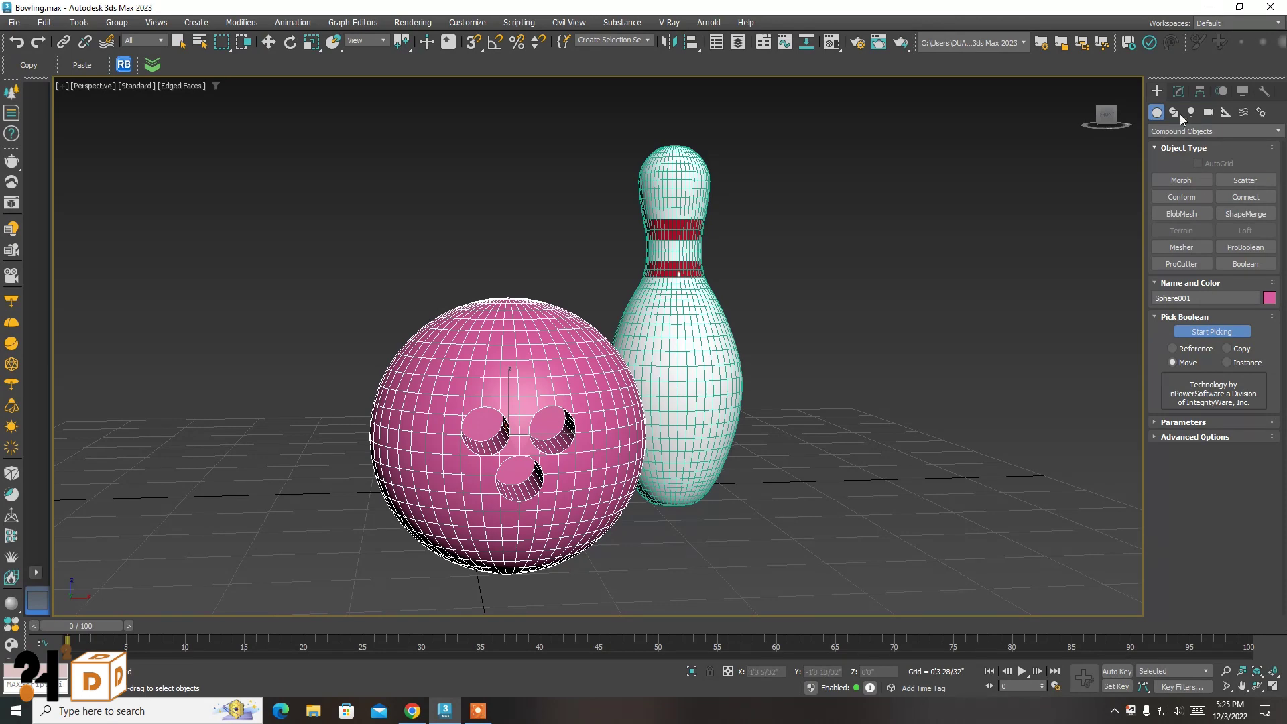
Orbit the Perspective view so the finger holes face the camera
{"action": "left_click", "coordinate": [267, 273]}
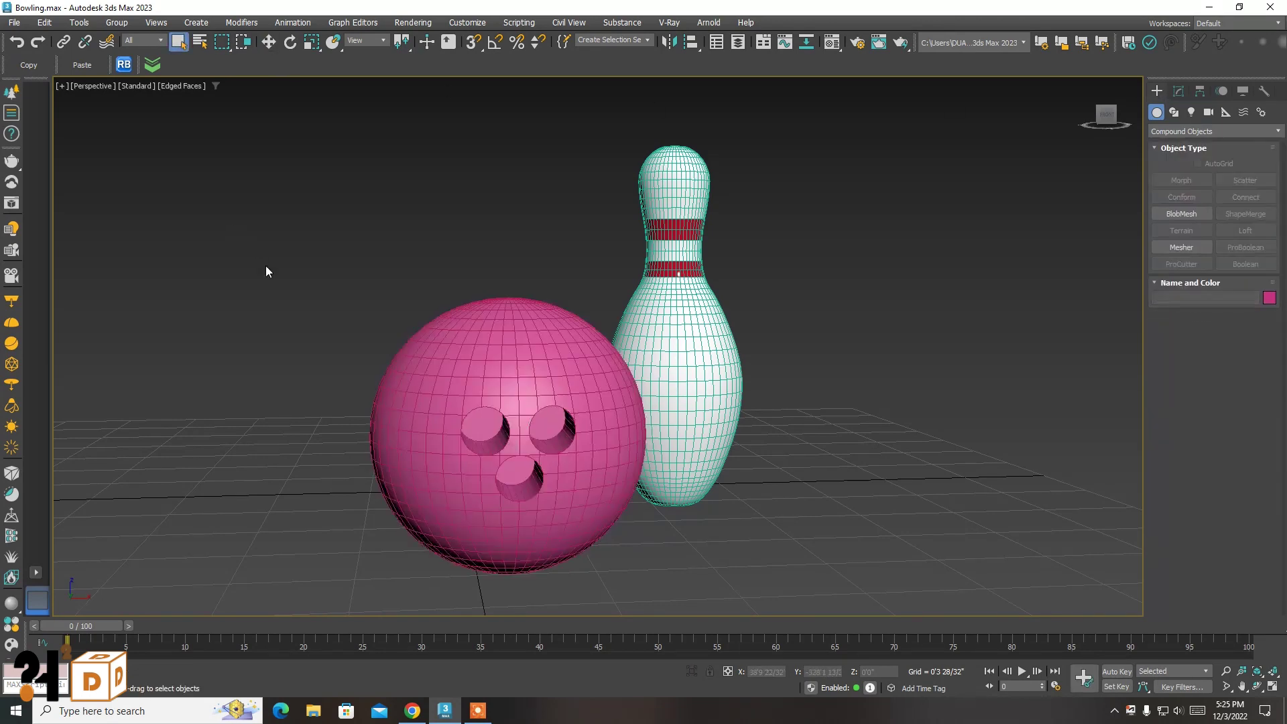
{"action": "key", "text": "F4"}
{"action": "key", "text": "ctrl+r"}
{"action": "mouse_move", "coordinate": [523, 439]}
{"action": "left_mouse_down"}
{"action": "mouse_move", "coordinate": [530, 401]}
{"action": "mouse_move", "coordinate": [528, 446]}
{"action": "mouse_move", "coordinate": [521, 430]}
{"action": "mouse_move", "coordinate": [535, 429]}
{"action": "left_mouse_up"}
{"action": "key", "text": "F4"}
{"action": "key", "text": "F4"}
Select Sphere001, orbit around it, and show its ProBoolean settings in the Modify panel
{"action": "key", "text": "F4"}
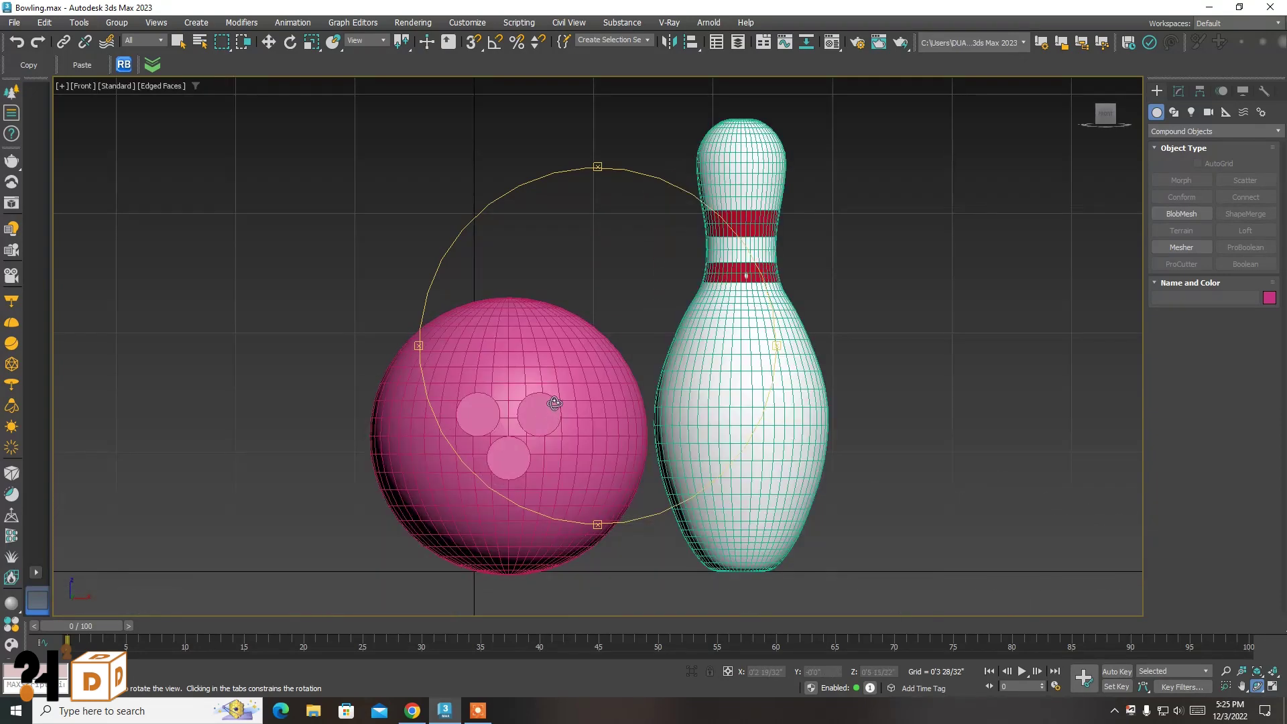
{"action": "key", "text": "Escape"}
{"action": "key", "text": "f"}
{"action": "key", "text": "F4"}
{"action": "left_click", "coordinate": [561, 366]}
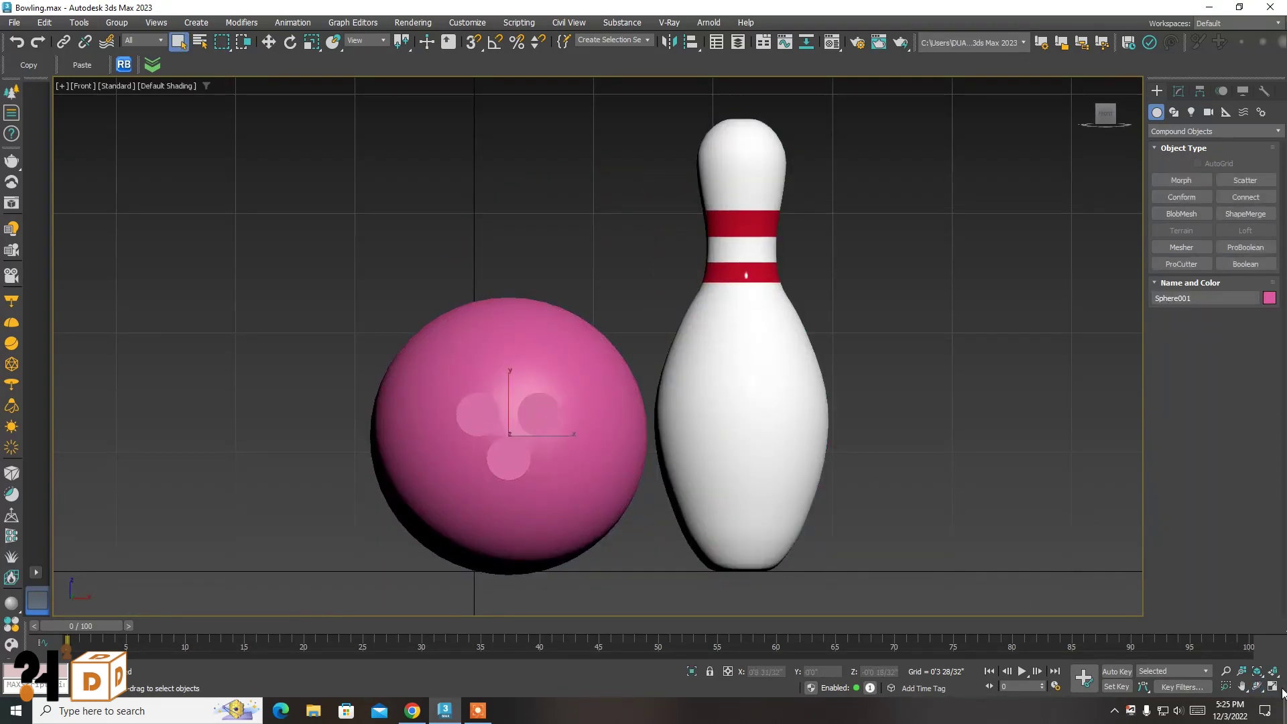
{"action": "key", "text": "p"}
{"action": "left_click", "coordinate": [1257, 686]}
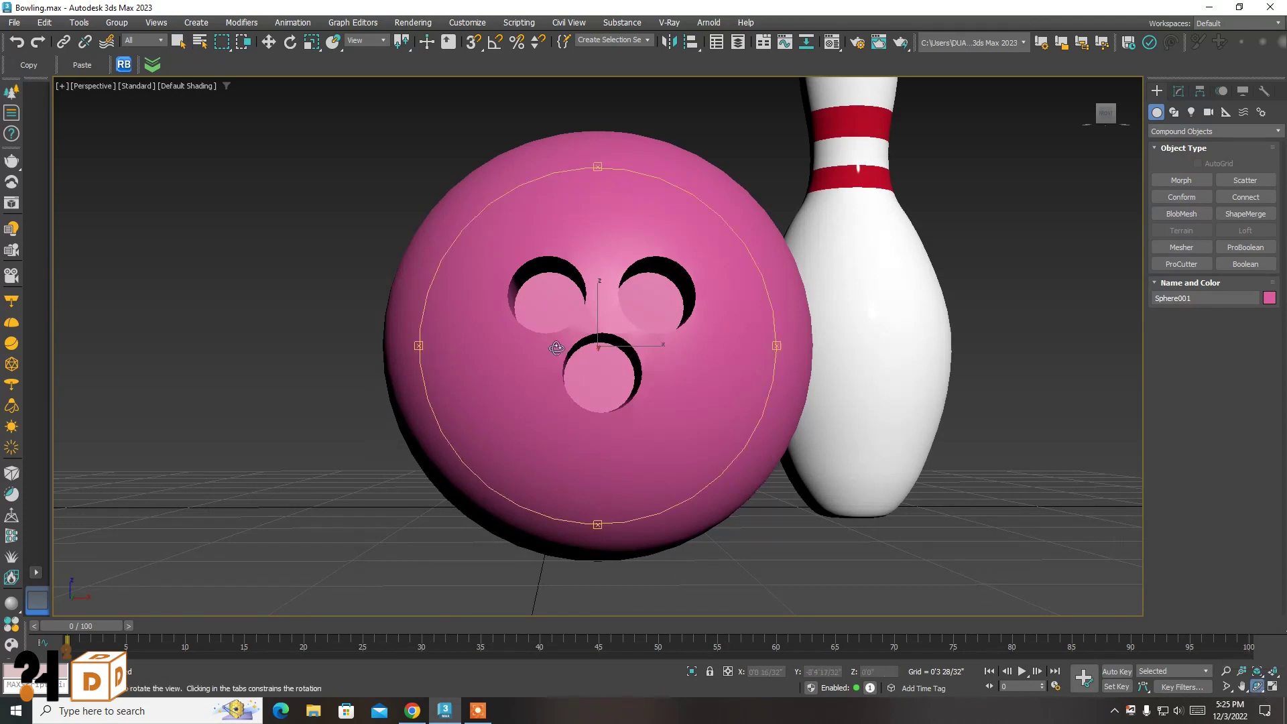
{"action": "left_click_drag", "start_coordinate": [438, 454], "coordinate": [512, 411]}
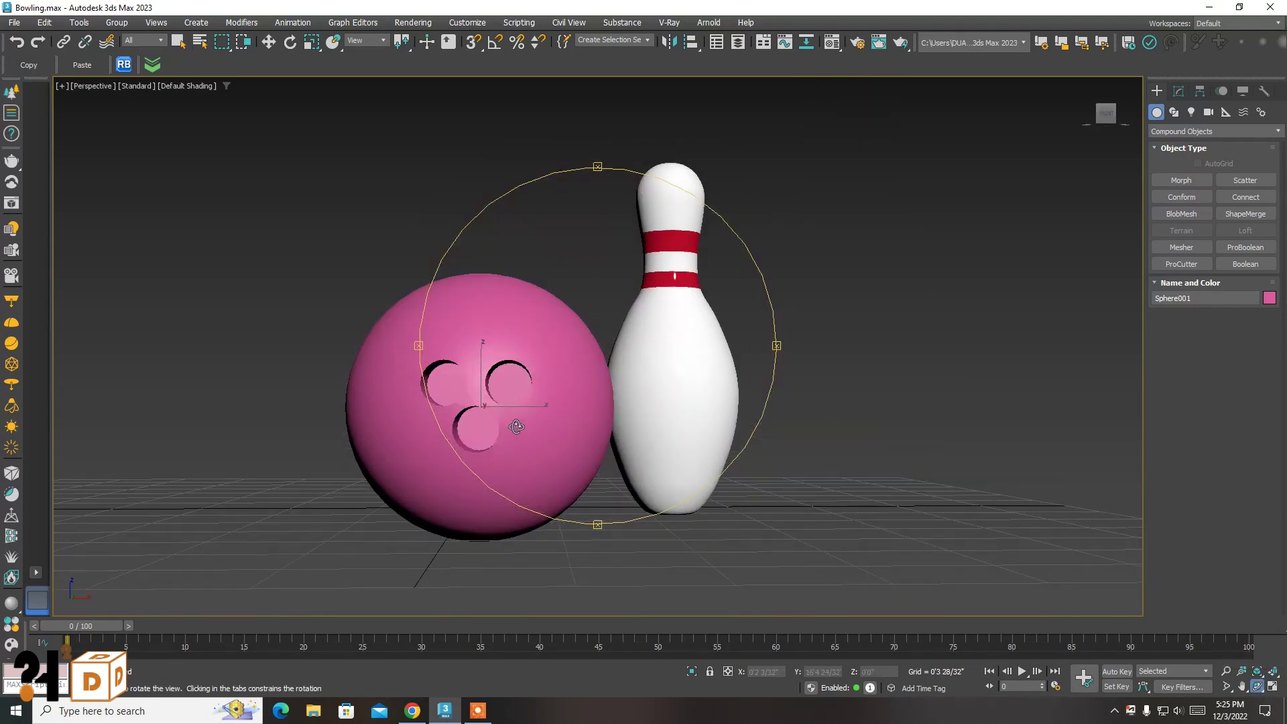
{"action": "key", "text": "Escape"}
{"action": "left_click", "coordinate": [1179, 91]}
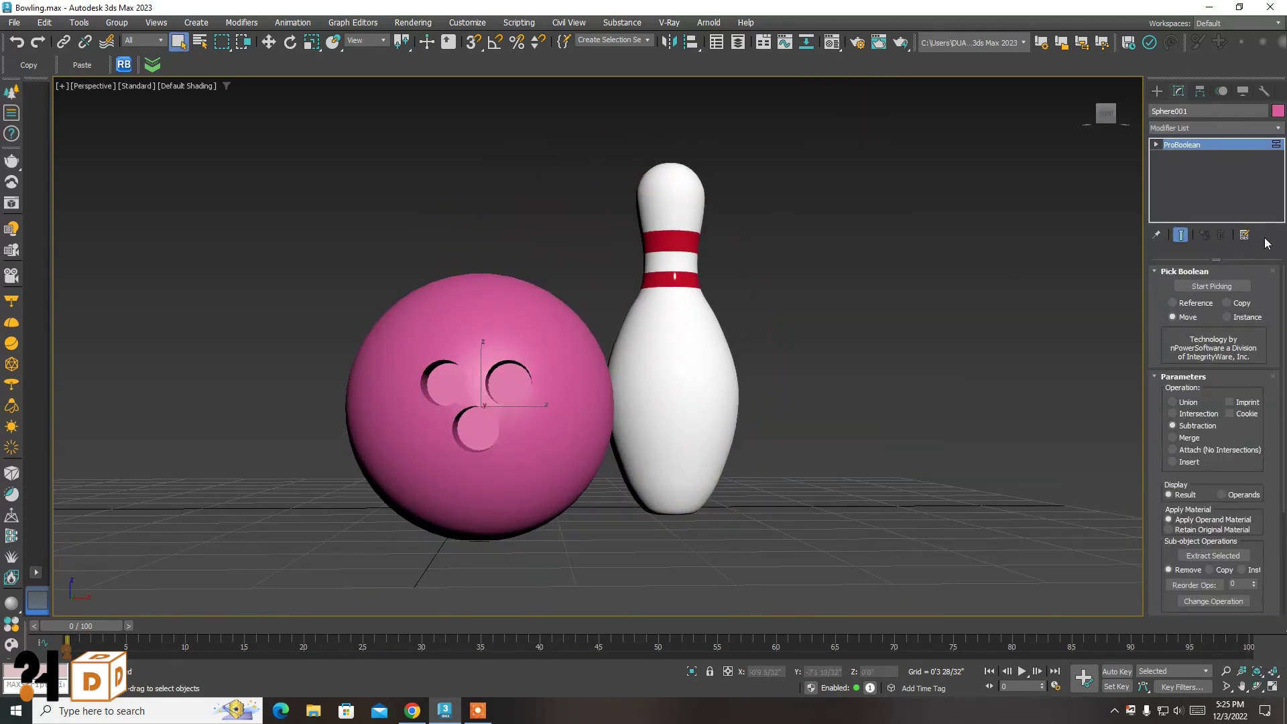
Add a Smooth modifier with smoothing group 32 and Auto Smooth on
{"action": "left_click", "coordinate": [1157, 90]}
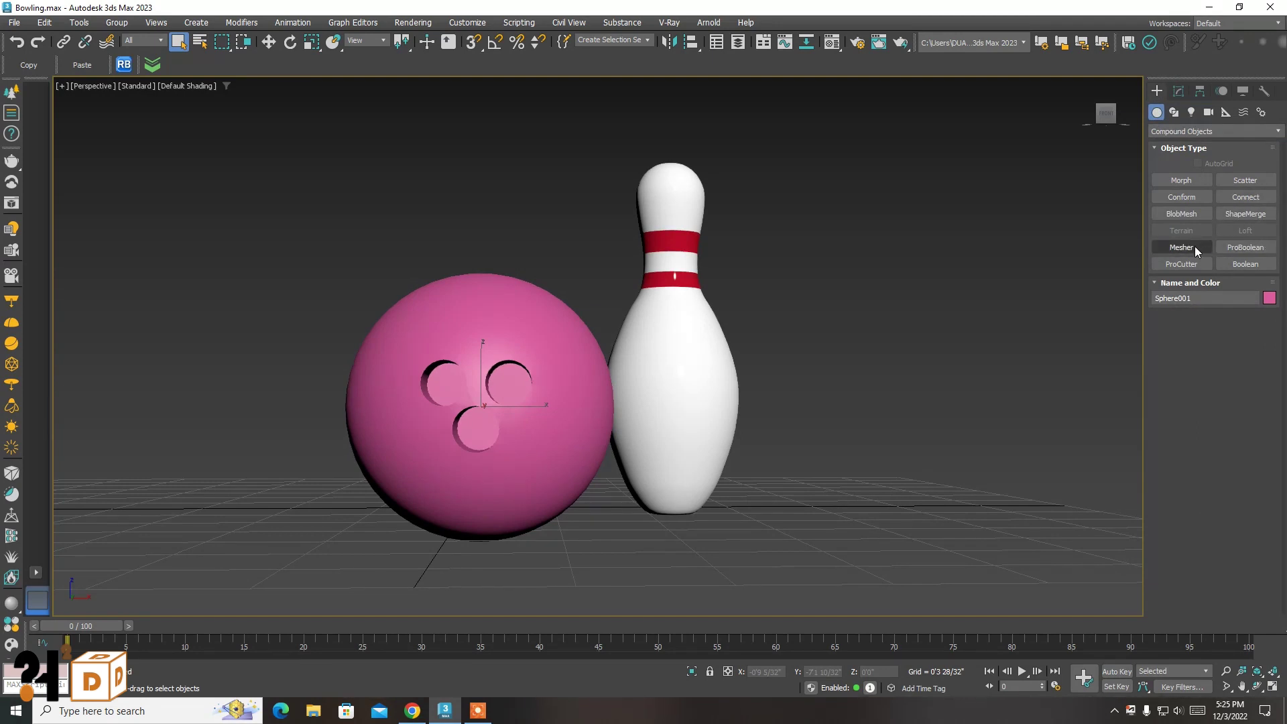
{"action": "left_click", "coordinate": [1179, 91]}
{"action": "left_click", "coordinate": [1240, 126]}
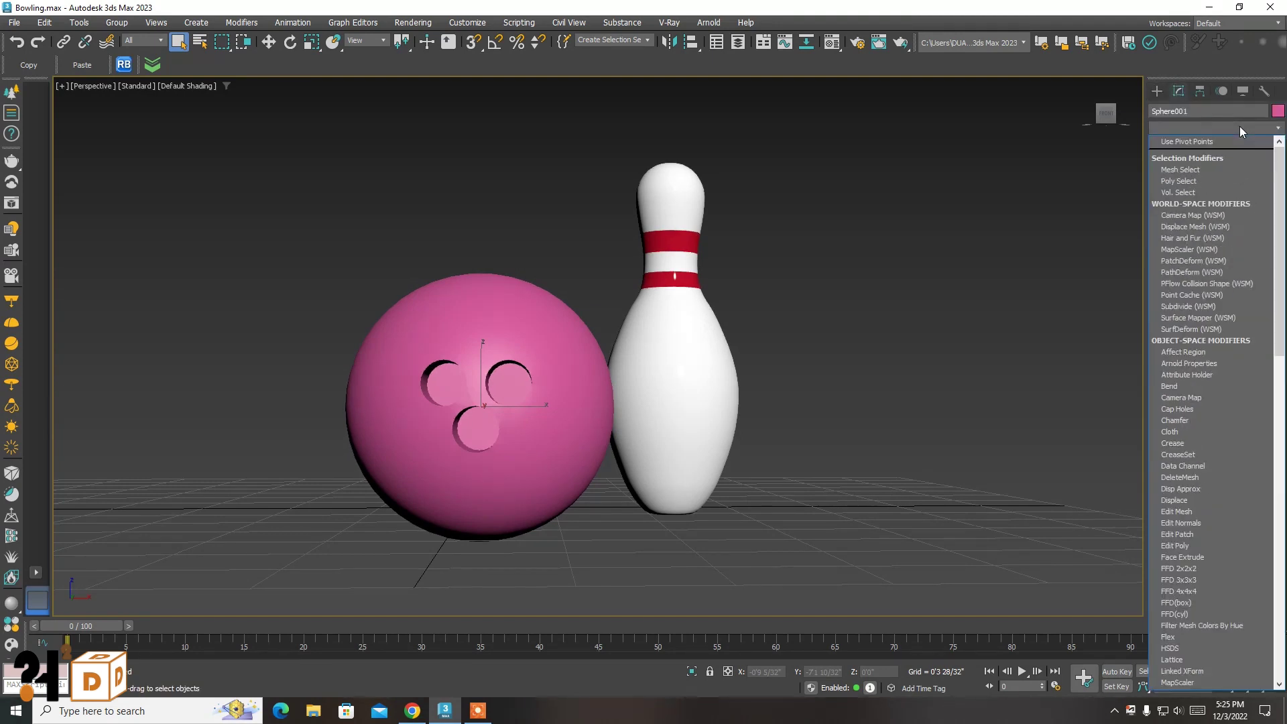
{"action": "scroll", "coordinate": [1241, 126], "scroll_direction": "down", "scroll_amount": 10}
{"action": "left_click", "coordinate": [1196, 295]}
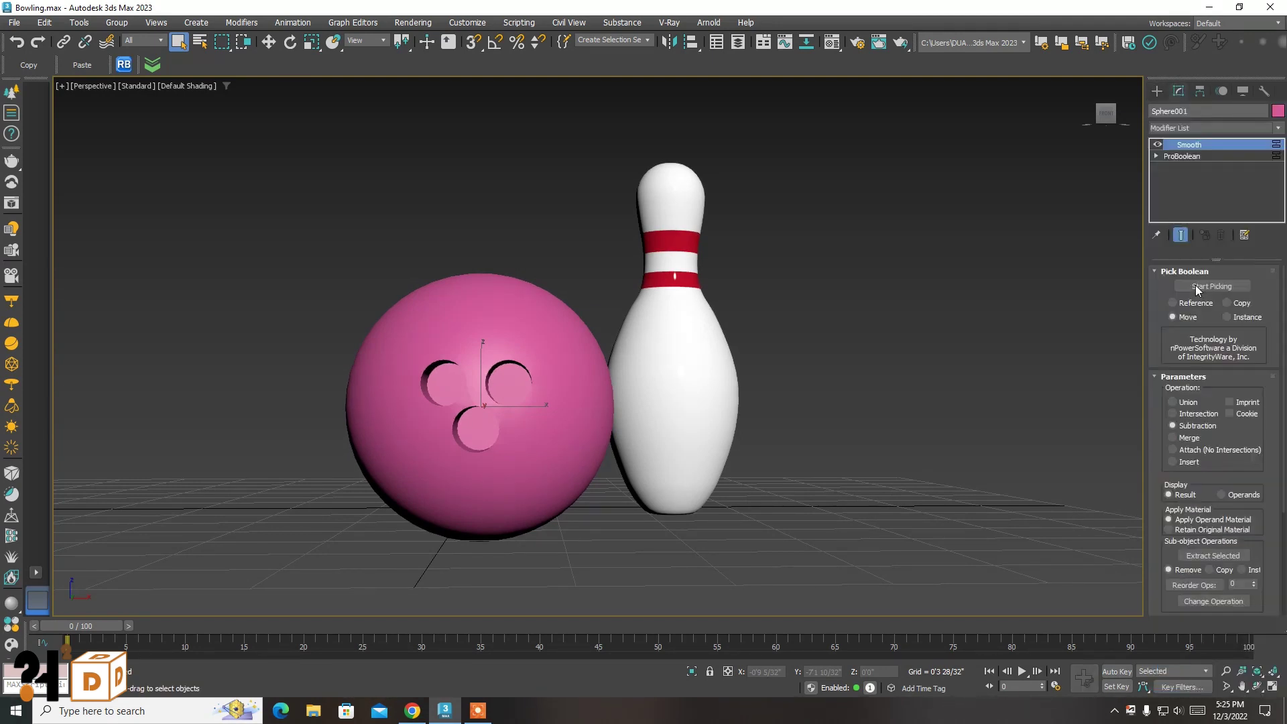
{"action": "left_click", "coordinate": [1258, 384]}
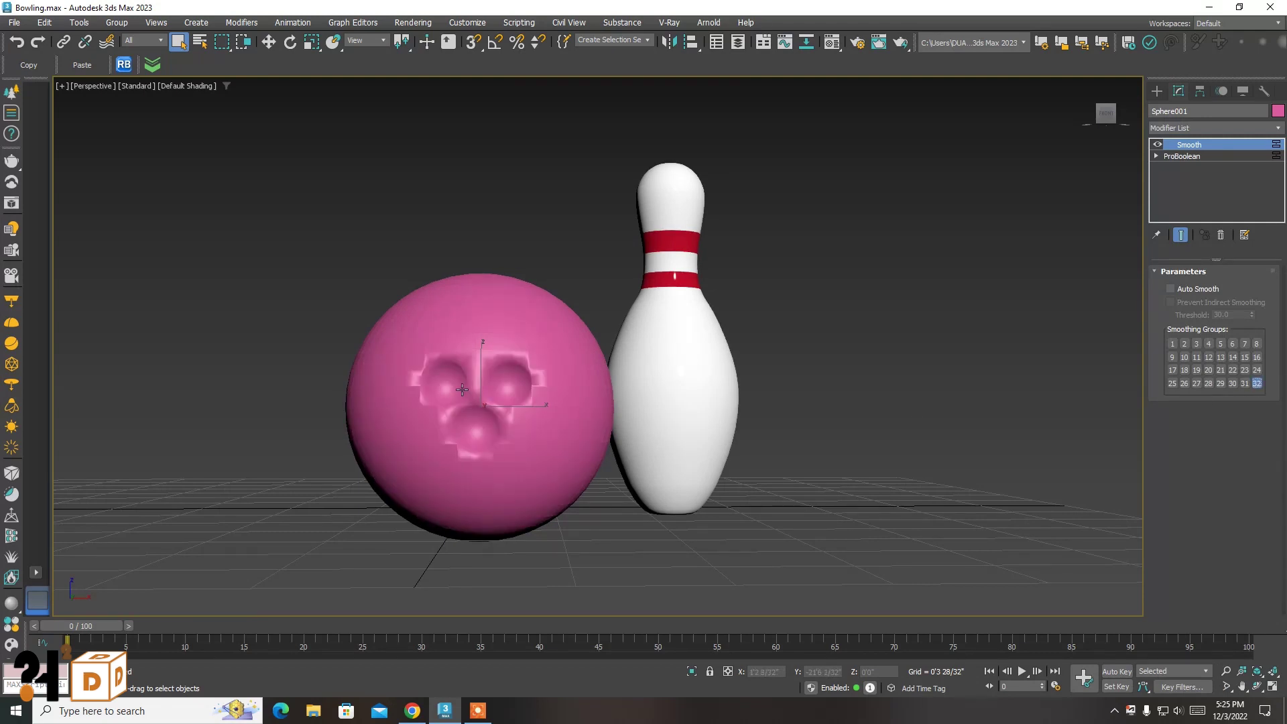
{"action": "left_click", "coordinate": [1171, 289]}
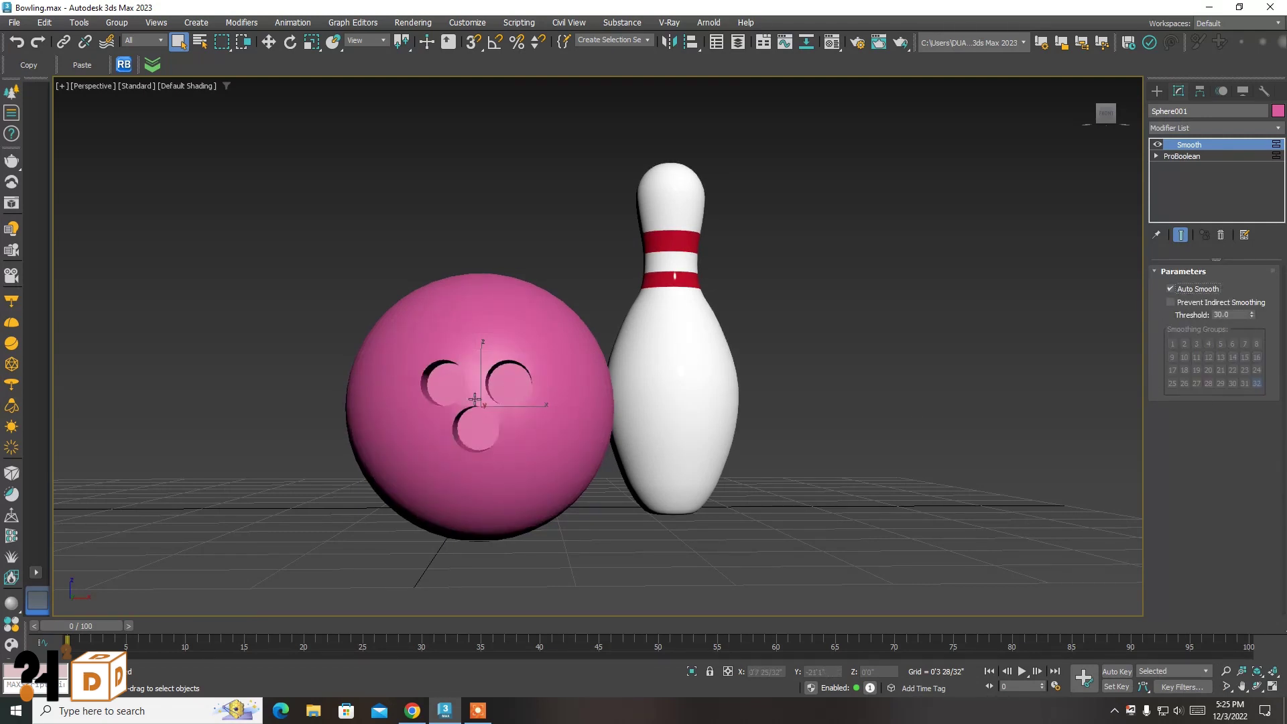
{"action": "key", "text": "F4"}
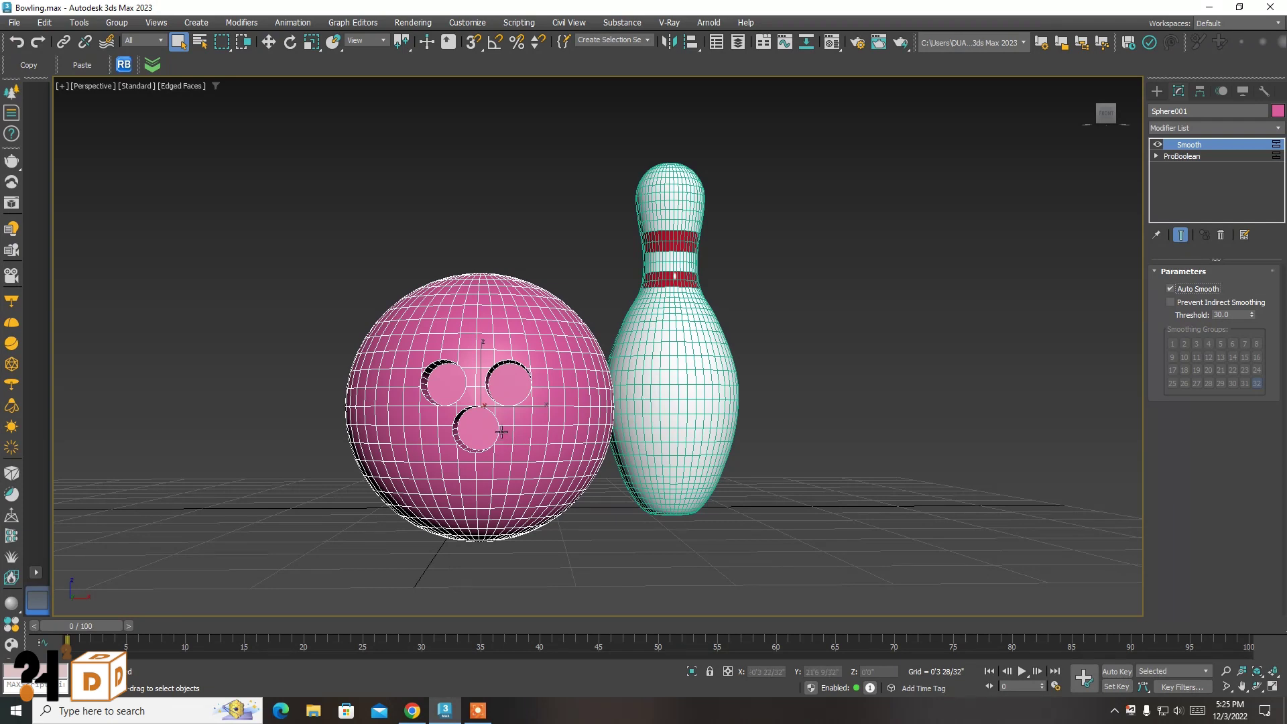
{"action": "key", "text": "F4"}
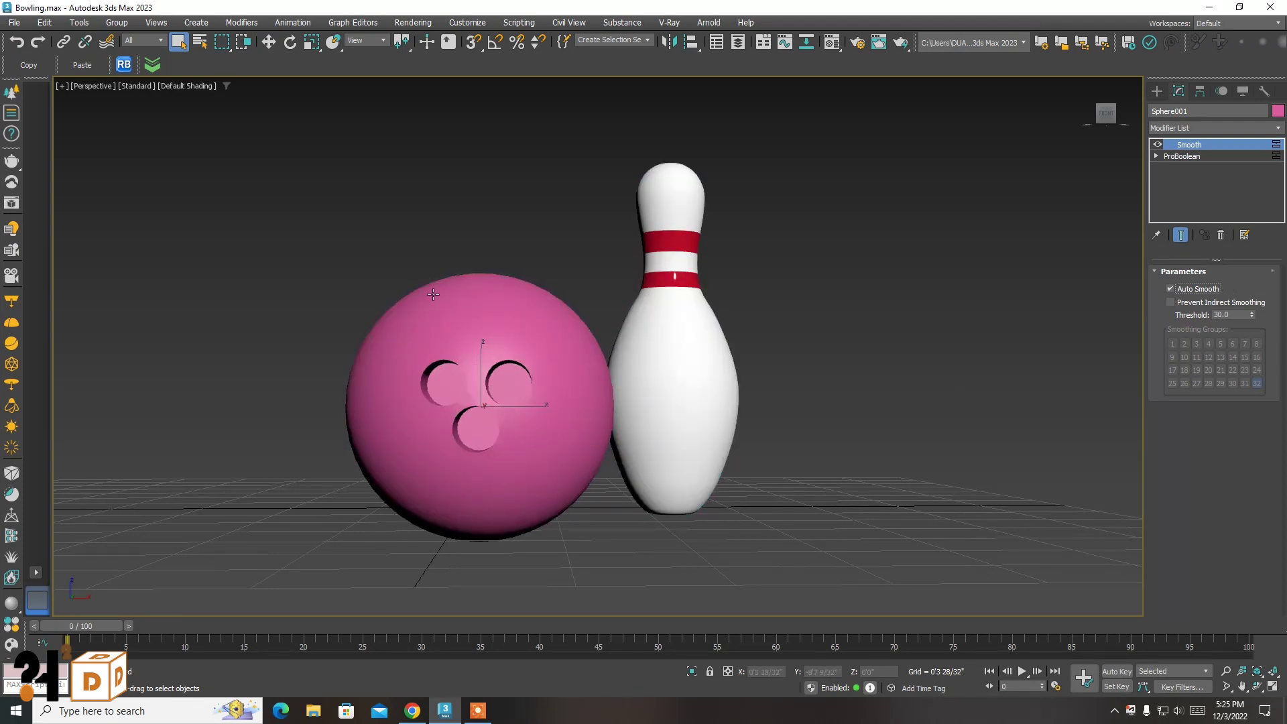
Switch the smoothing to group 4 and turn Auto Smooth back on
{"action": "left_click", "coordinate": [1199, 289]}
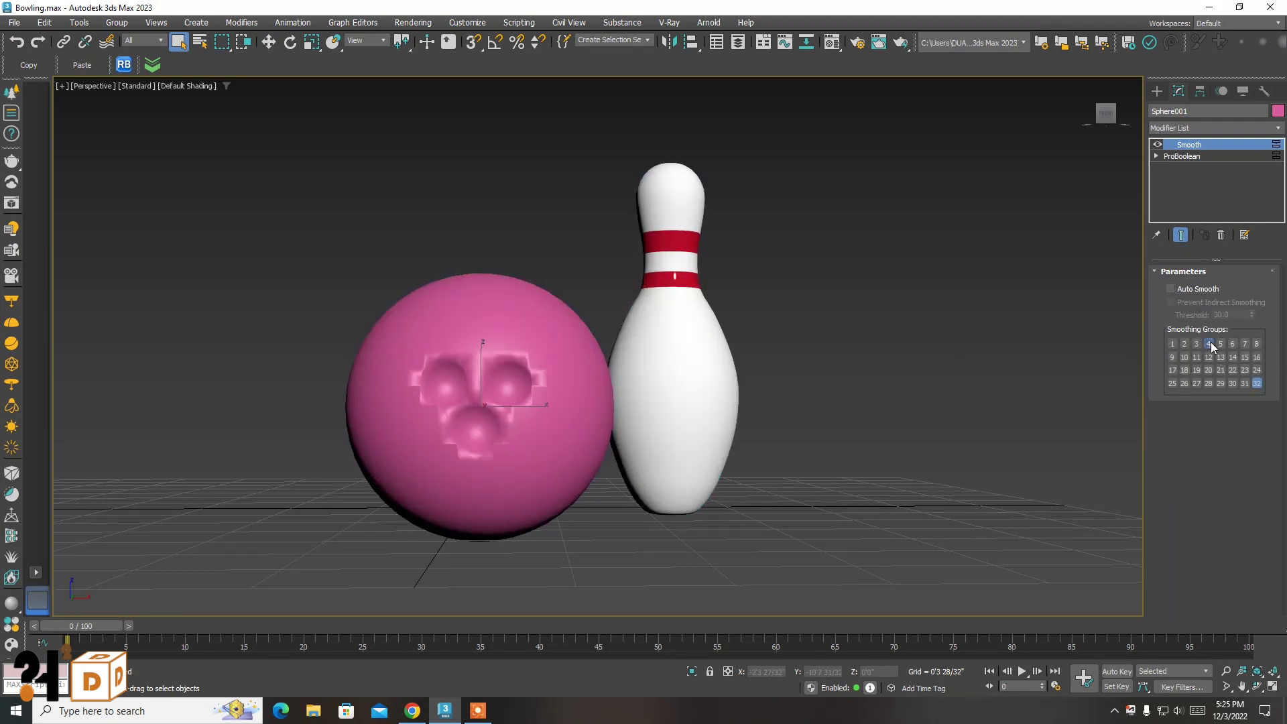
{"action": "left_click", "coordinate": [1211, 345]}
{"action": "left_click", "coordinate": [1258, 384]}
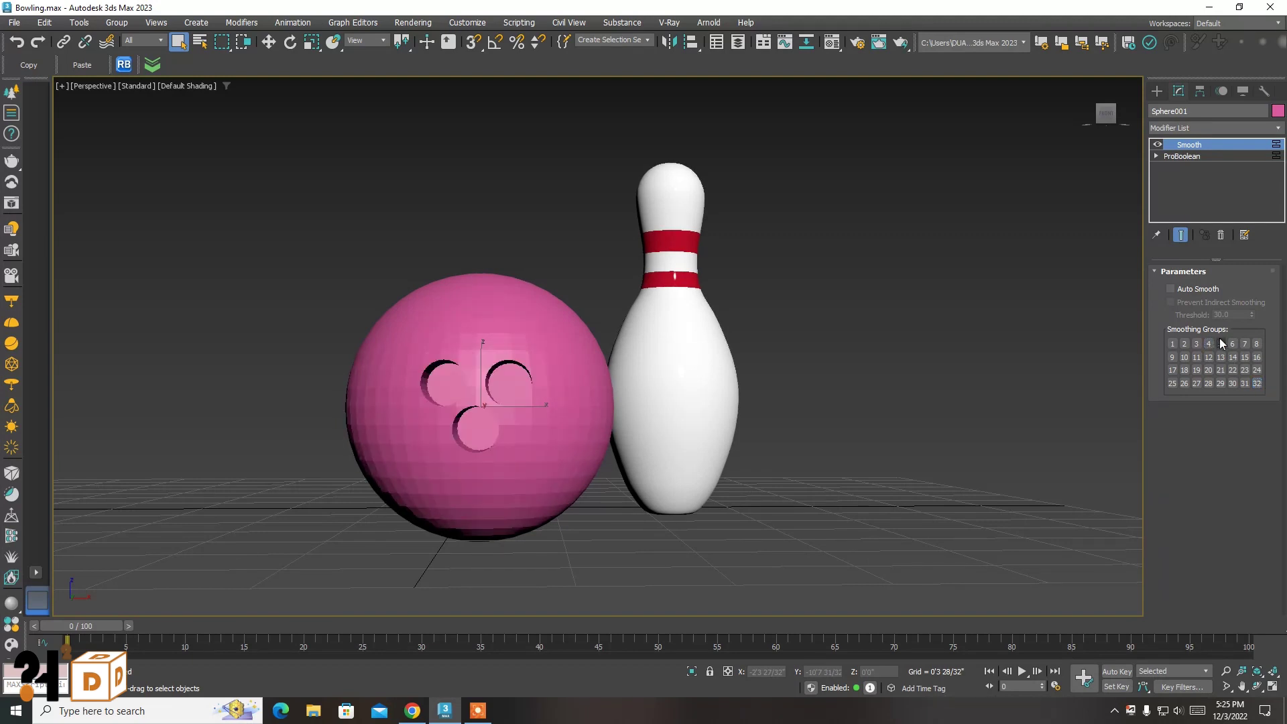
{"action": "left_click", "coordinate": [1208, 344]}
{"action": "left_click", "coordinate": [1208, 345]}
{"action": "left_click", "coordinate": [1189, 296]}
Convert the ball to Editable Poly and deselect it
{"action": "right_click", "coordinate": [593, 333]}
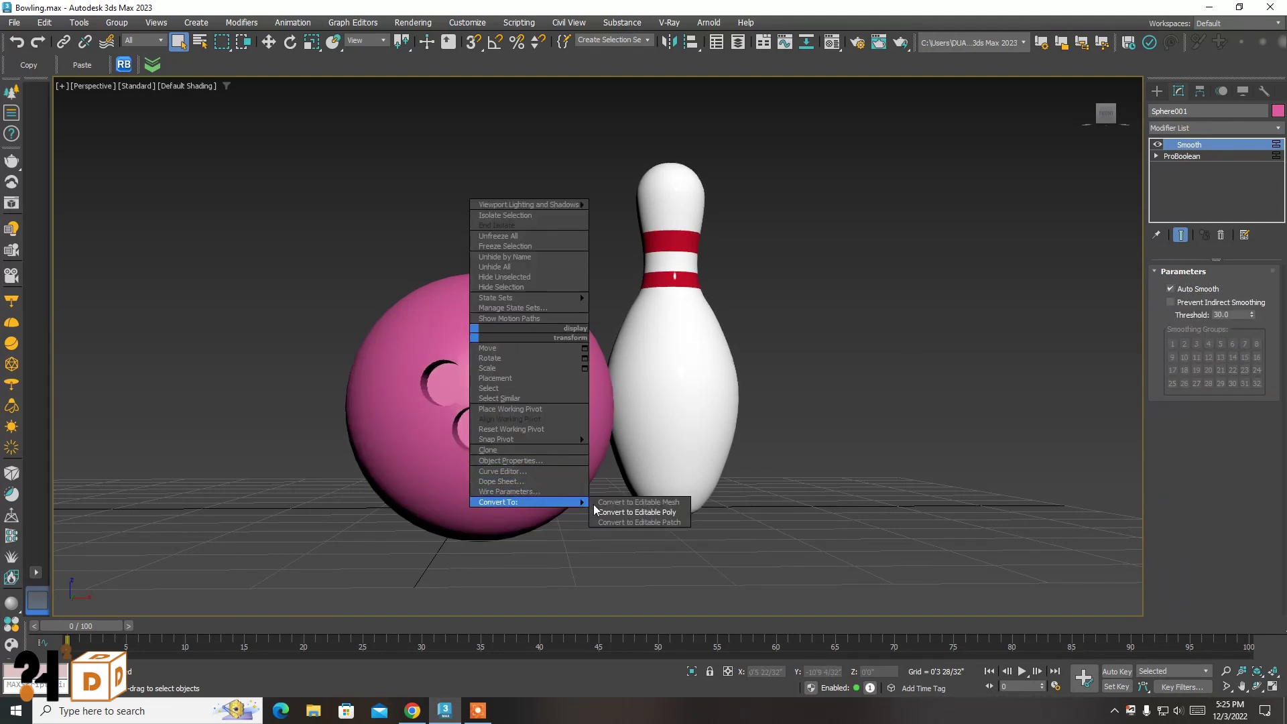
{"action": "left_click", "coordinate": [637, 512]}
{"action": "left_click", "coordinate": [872, 266]}
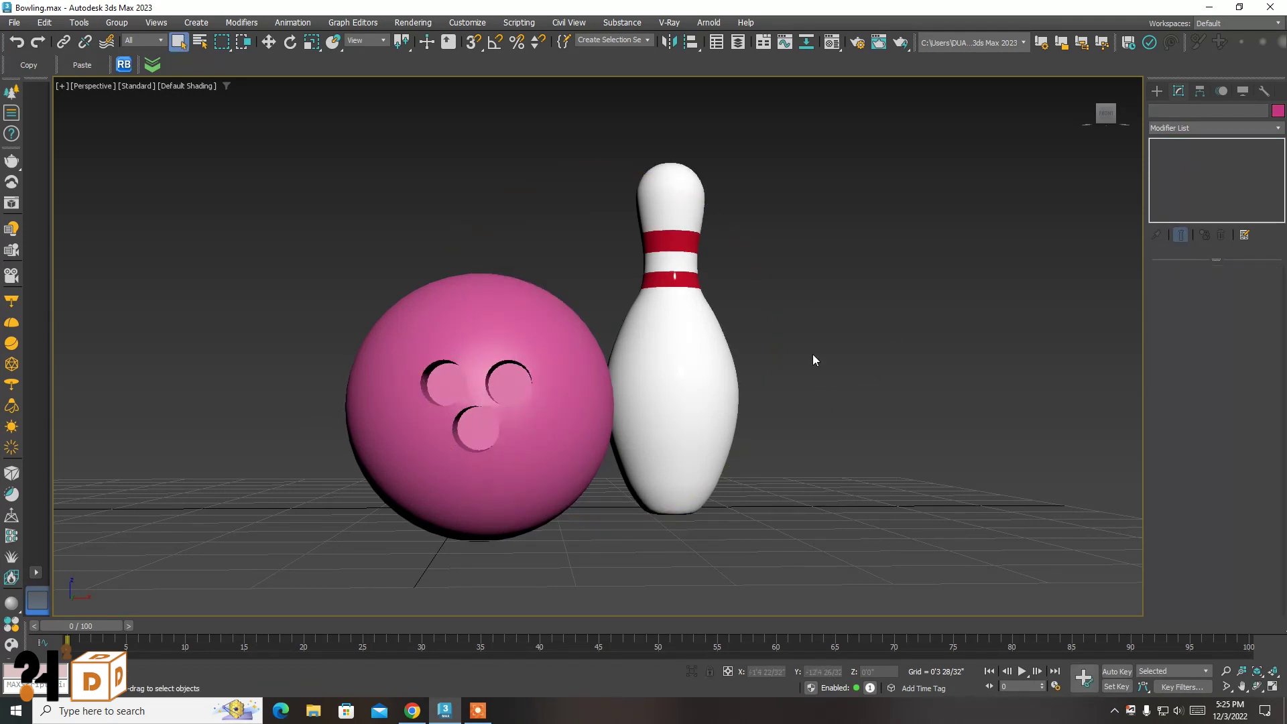
Copy the red material to a new slot, tint it blue, and assign it to the bowling ball
{"action": "key", "text": "m"}
{"action": "left_click_drag", "start_coordinate": [946, 147], "coordinate": [979, 147]}
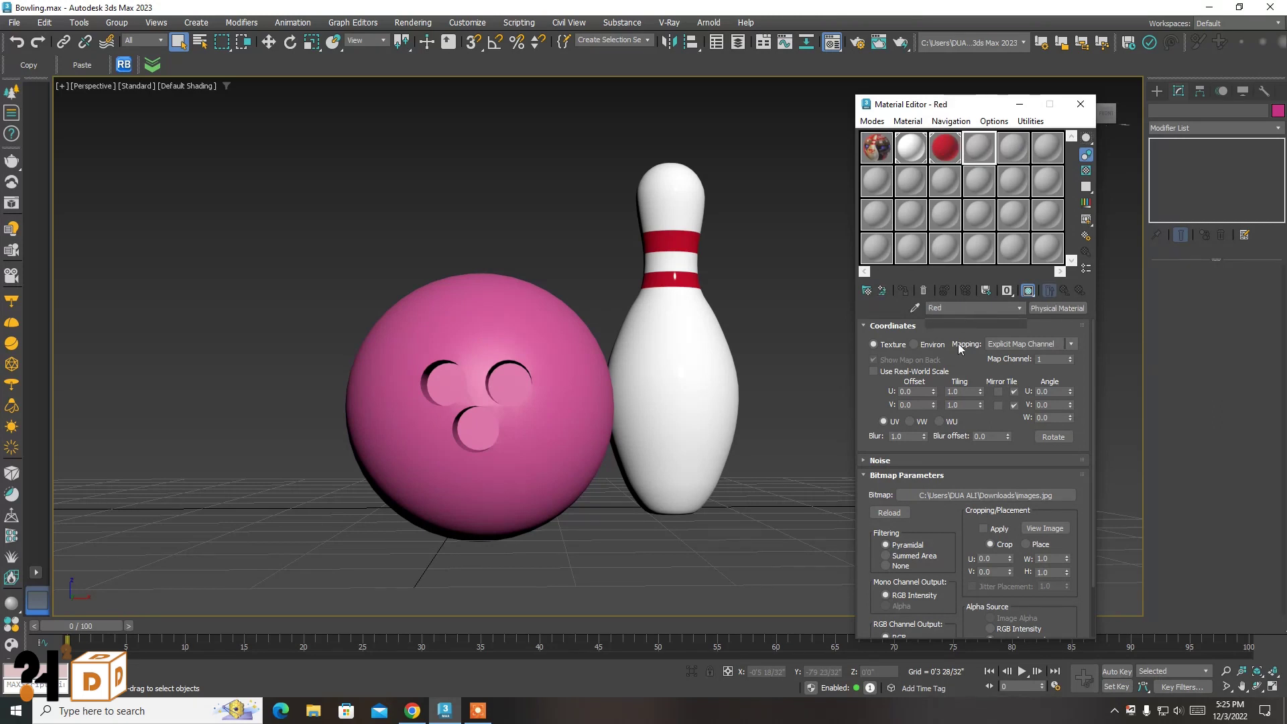
{"action": "left_click", "coordinate": [938, 468]}
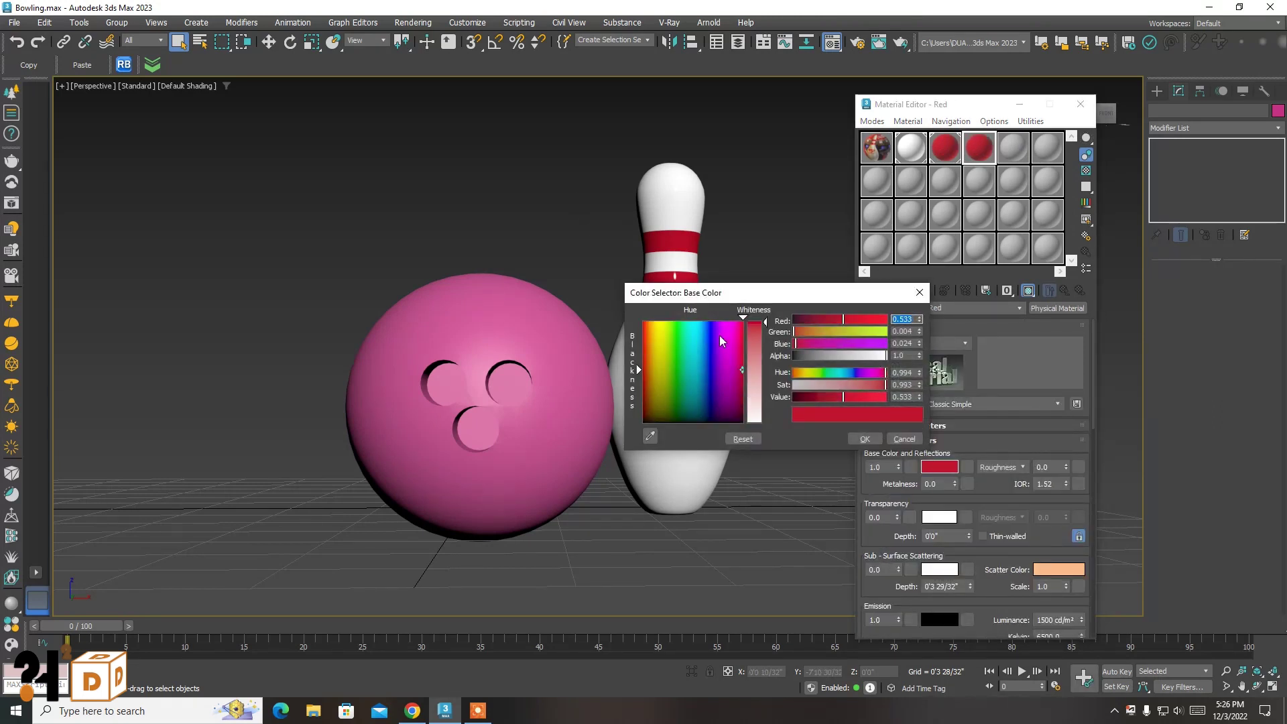
{"action": "left_click", "coordinate": [709, 370]}
{"action": "left_click", "coordinate": [865, 439]}
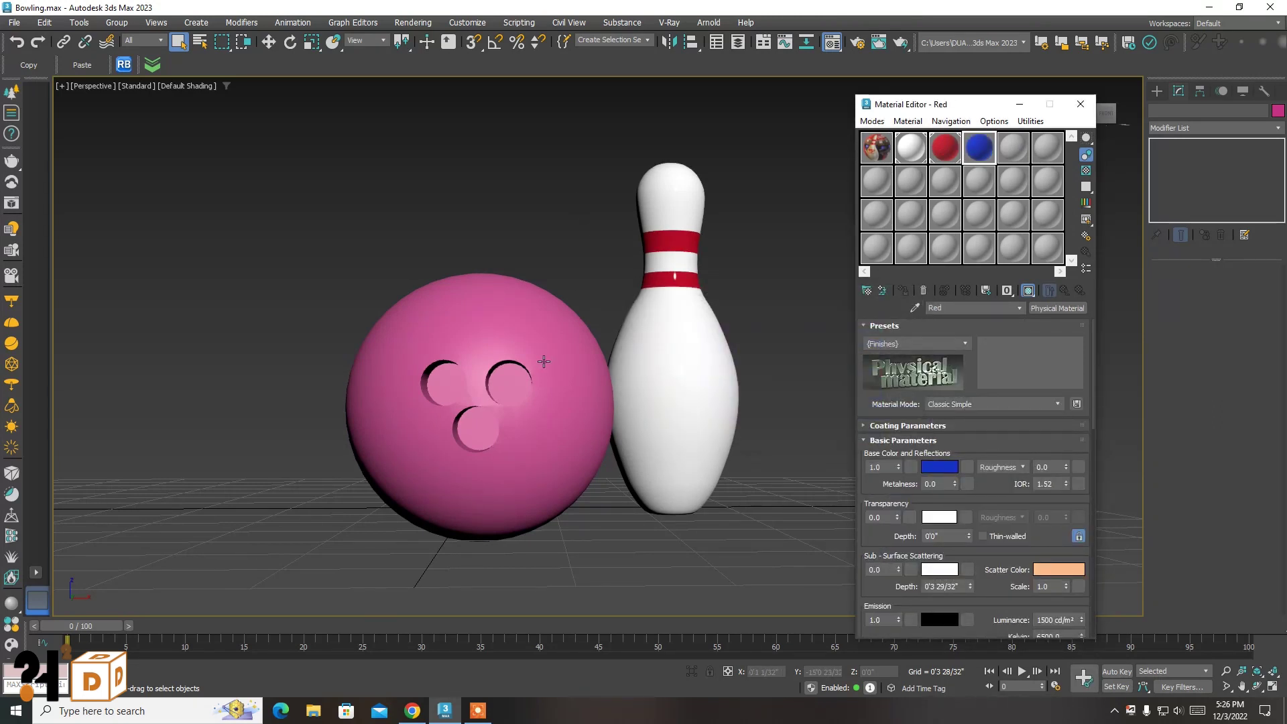
{"action": "left_click", "coordinate": [544, 362]}
{"action": "left_click", "coordinate": [903, 291]}
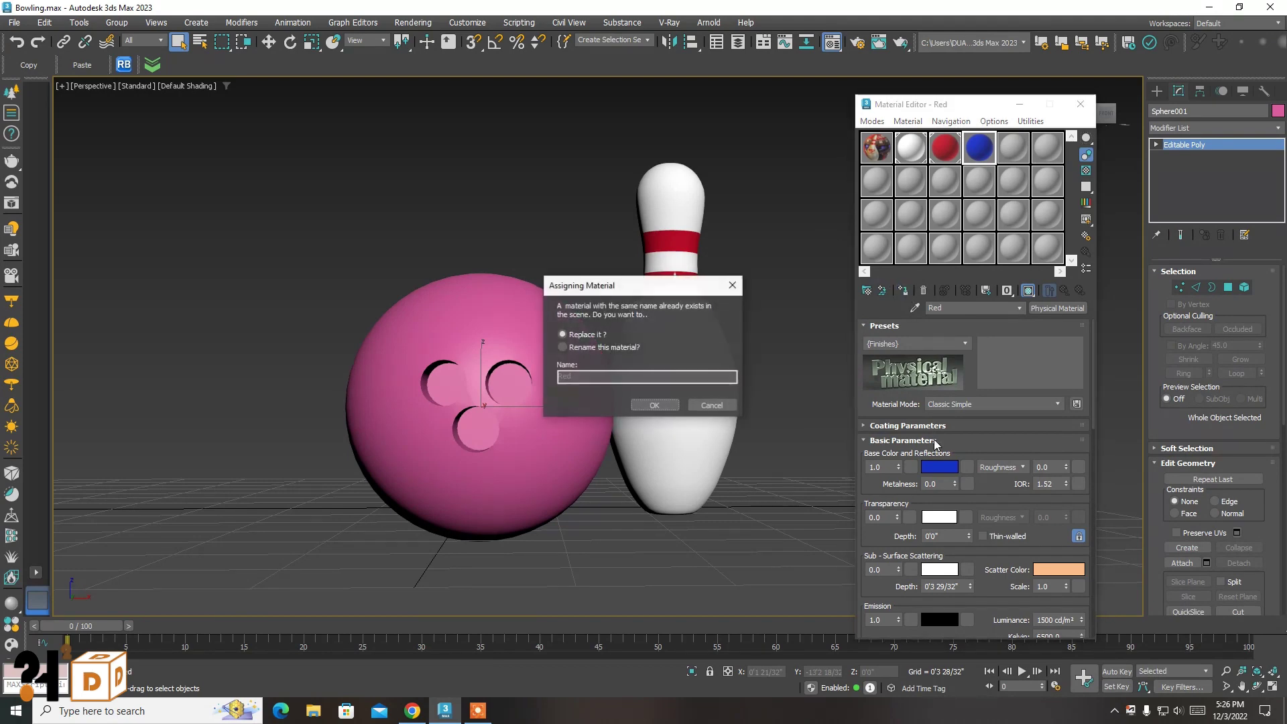
Rename the new material 'grey' and set its Base Color to a dull grey
{"action": "left_click", "coordinate": [614, 346]}
{"action": "type", "text": "grey"}
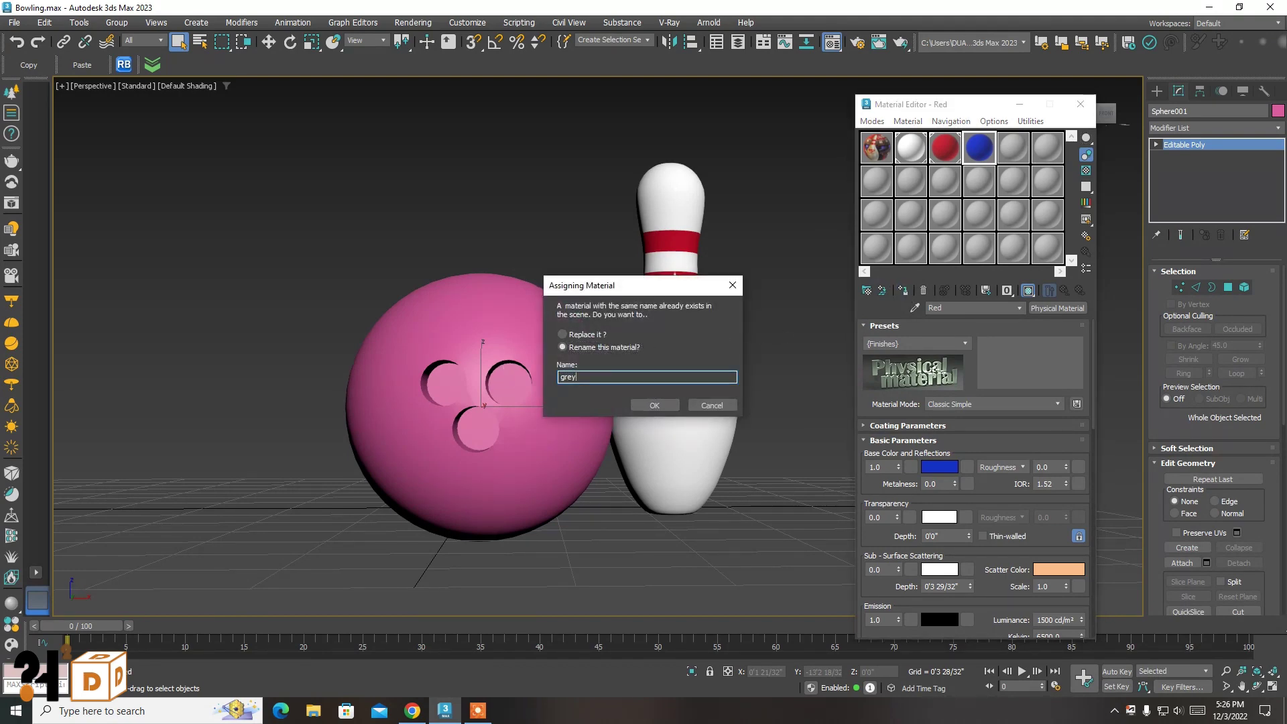
{"action": "key", "text": "Return"}
{"action": "left_click", "coordinate": [939, 466]}
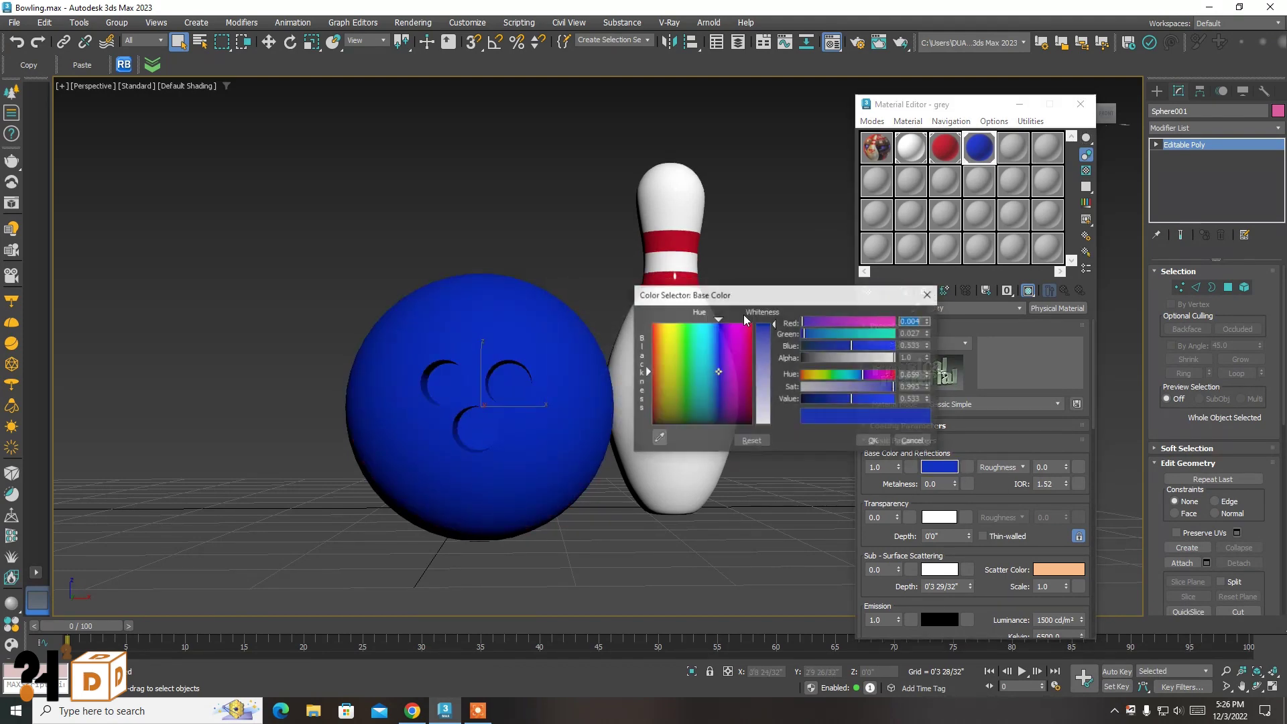
{"action": "left_click", "coordinate": [716, 358]}
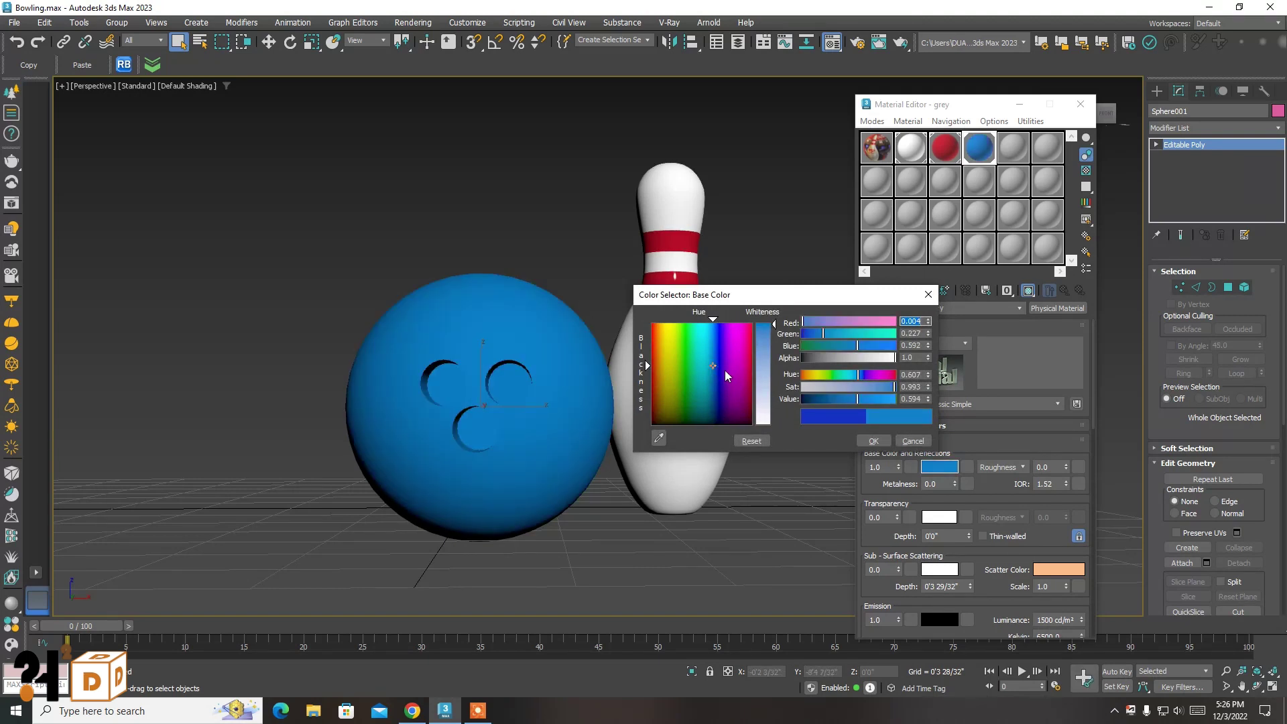
{"action": "mouse_move", "coordinate": [894, 387]}
{"action": "left_mouse_down"}
{"action": "mouse_move", "coordinate": [821, 398]}
{"action": "mouse_move", "coordinate": [839, 388]}
{"action": "left_mouse_up"}
{"action": "left_click", "coordinate": [875, 439]}
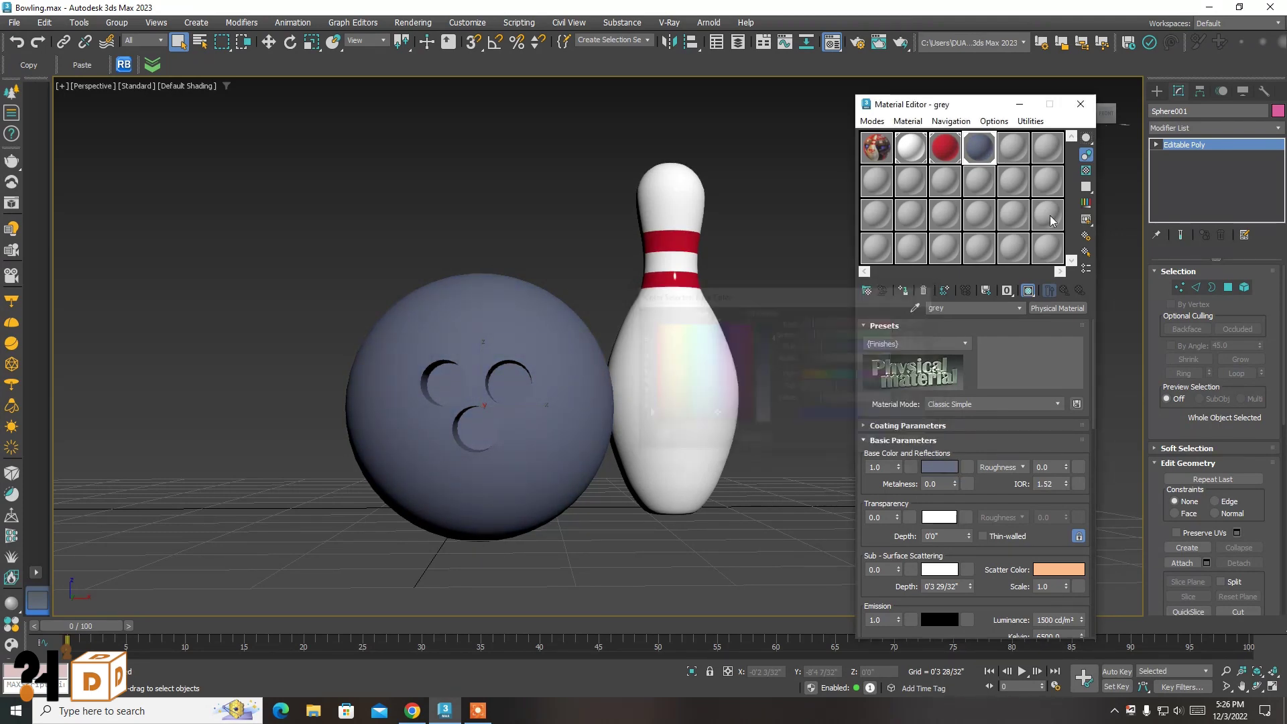
{"action": "left_click", "coordinate": [1080, 104]}
{"action": "left_click", "coordinate": [794, 329]}
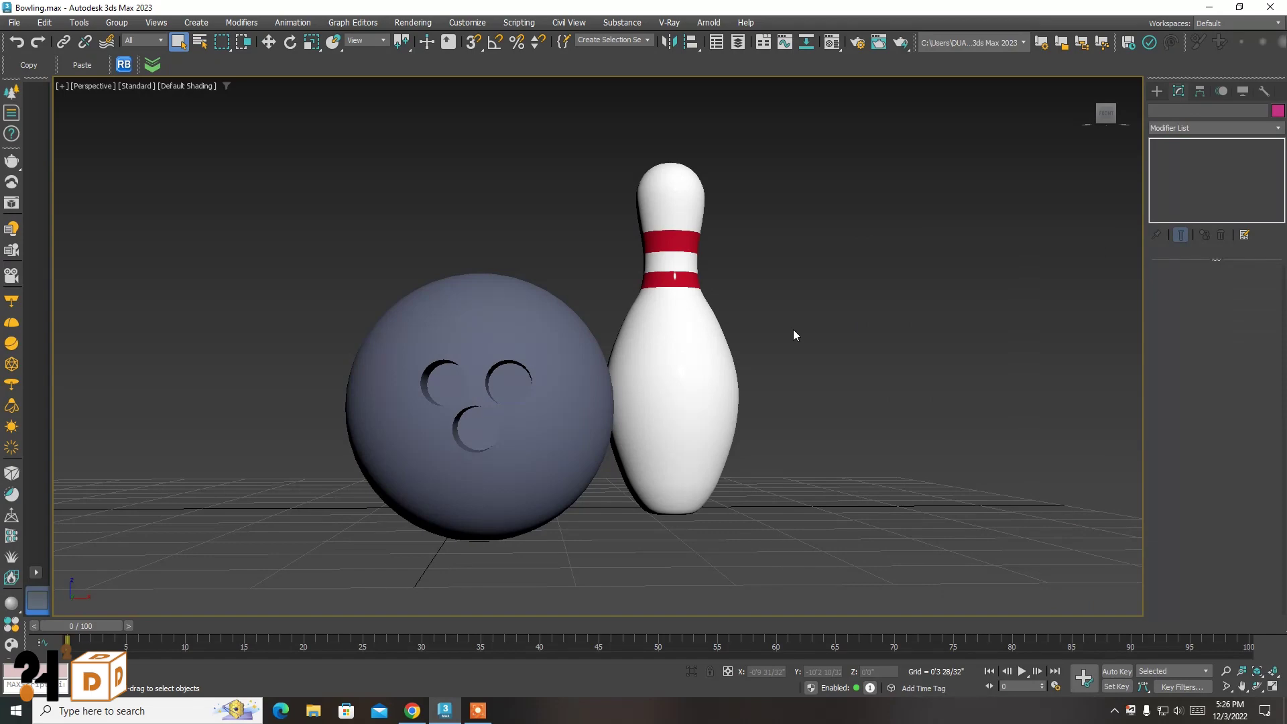
Switch to four viewports and move the pin Tube001 to the scene centre at 0,0,0
{"action": "left_click", "coordinate": [1273, 690]}
{"action": "scroll", "coordinate": [341, 229], "scroll_direction": "up", "scroll_amount": 4}
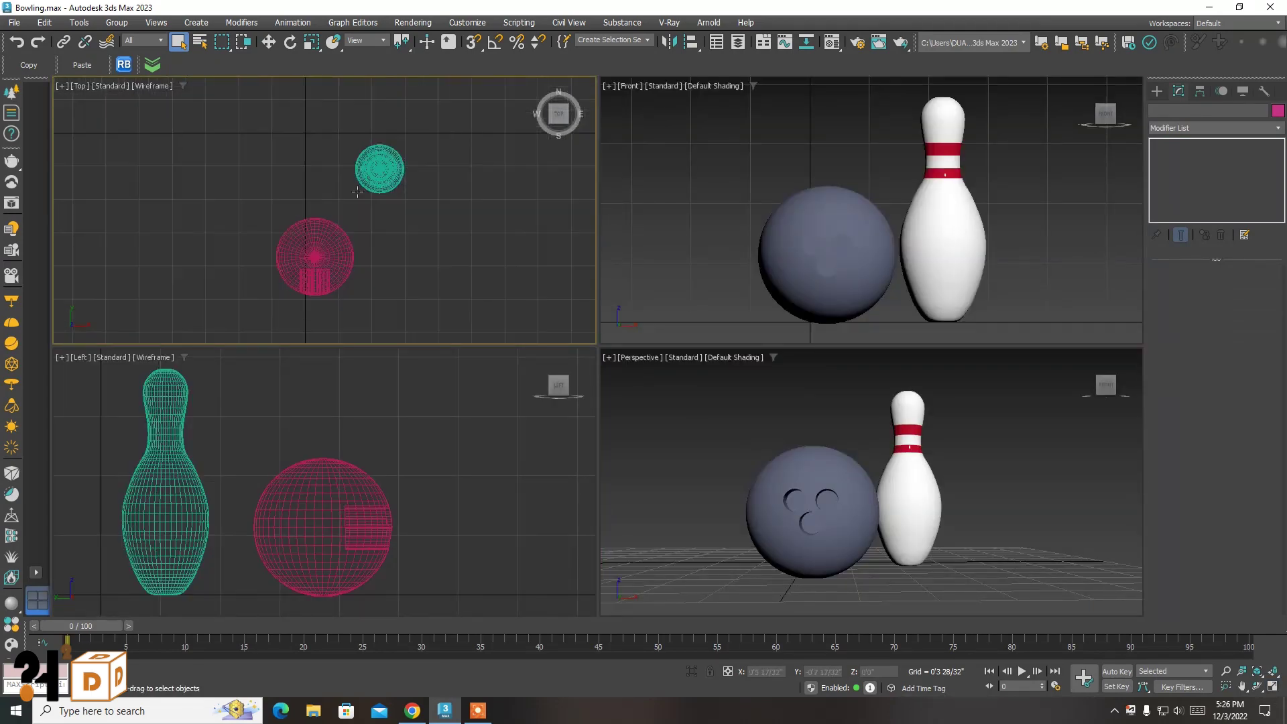
{"action": "left_click", "coordinate": [375, 166]}
{"action": "key", "text": "w"}
{"action": "scroll", "coordinate": [405, 300], "scroll_direction": "down", "scroll_amount": 6}
{"action": "middle_click_drag", "start_coordinate": [393, 219], "coordinate": [389, 210]}
{"action": "scroll", "coordinate": [389, 210], "scroll_direction": "up", "scroll_amount": 3}
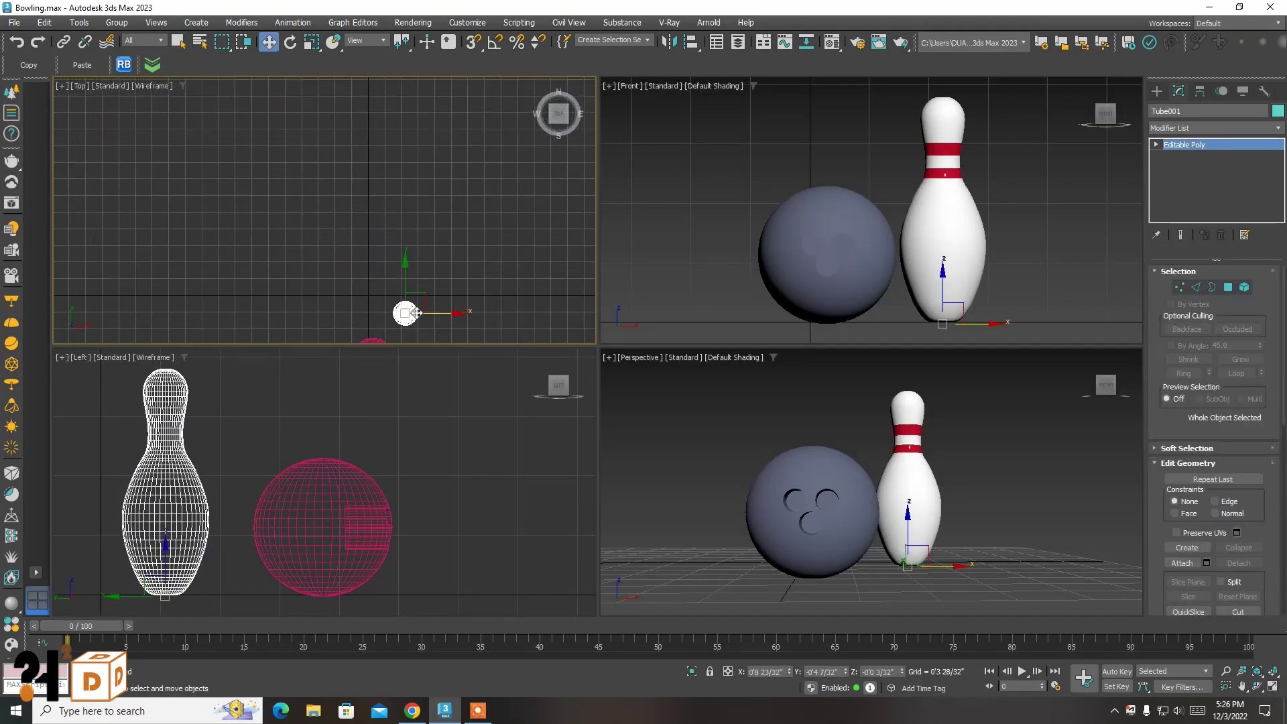
{"action": "mouse_move", "coordinate": [413, 324]}
{"action": "left_mouse_down"}
{"action": "mouse_move", "coordinate": [377, 306]}
{"action": "mouse_move", "coordinate": [373, 264]}
{"action": "left_mouse_up"}
Move the ball along -Y in front of the pin, then Shift-drag a pin copy behind it
{"action": "scroll", "coordinate": [377, 305], "scroll_direction": "up", "scroll_amount": 3}
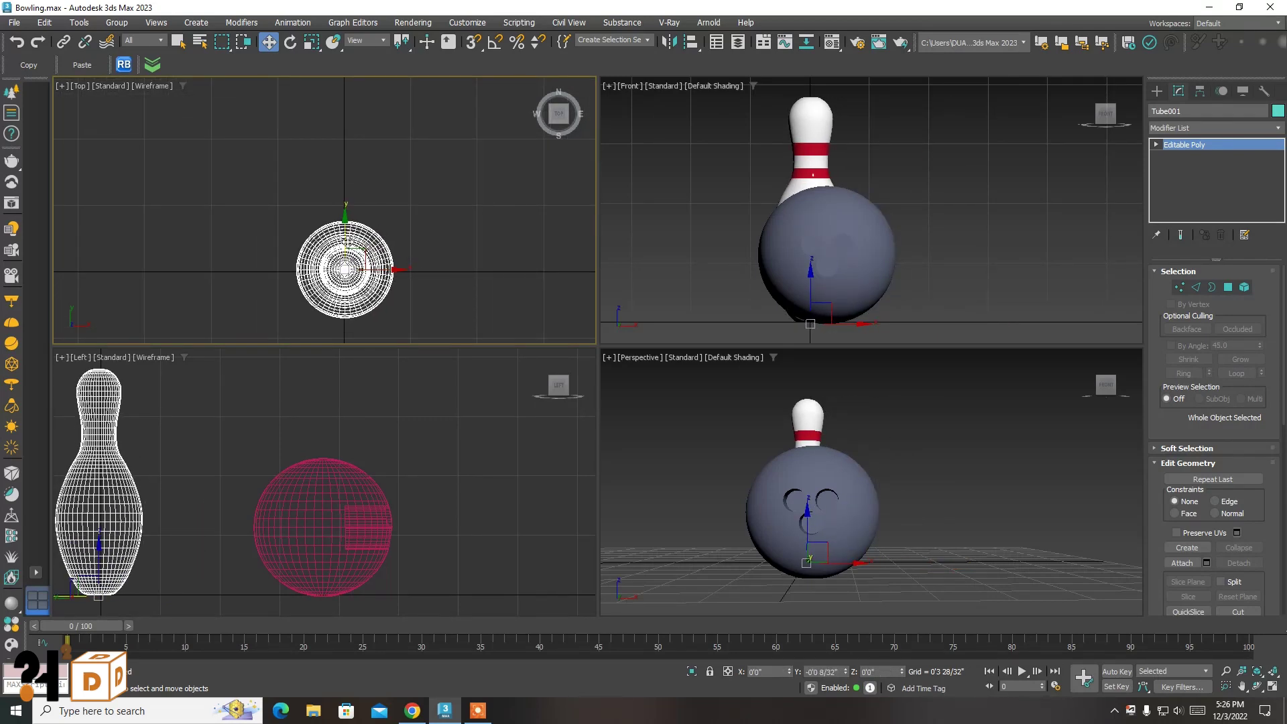
{"action": "scroll", "coordinate": [394, 242], "scroll_direction": "down", "scroll_amount": 3}
{"action": "scroll", "coordinate": [398, 312], "scroll_direction": "down", "scroll_amount": 1}
{"action": "left_click", "coordinate": [397, 312]}
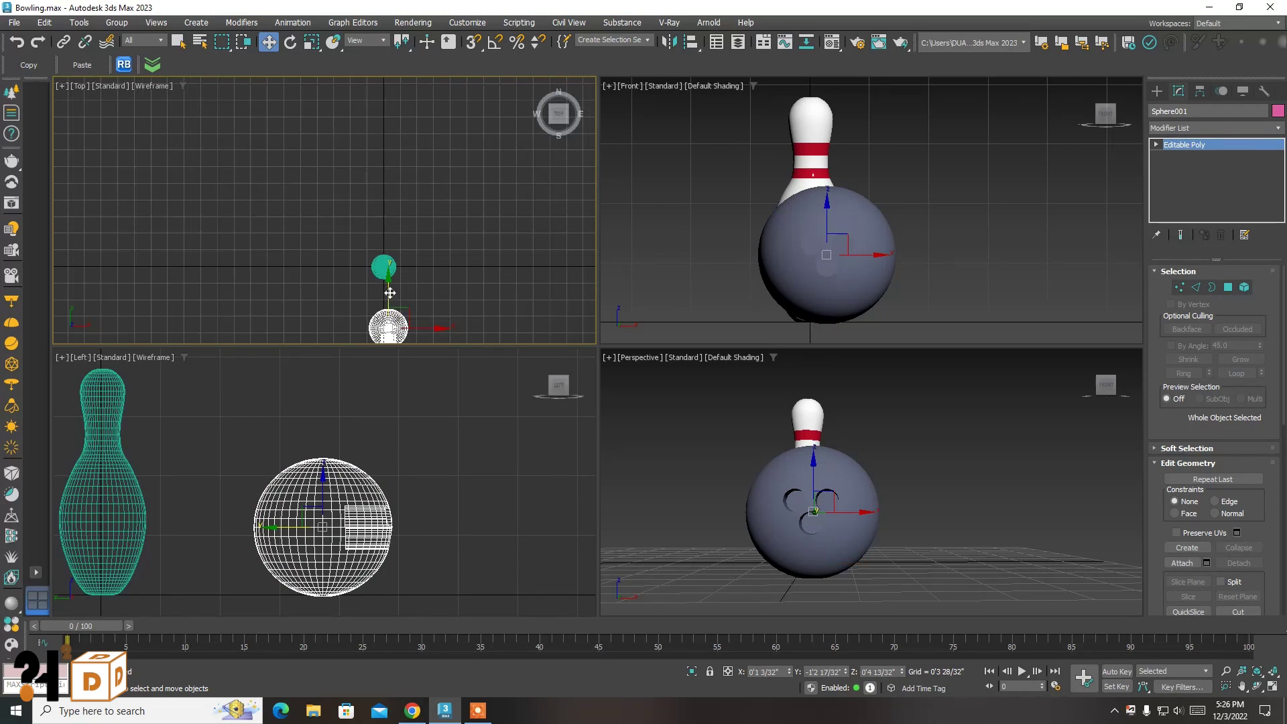
{"action": "left_click_drag", "start_coordinate": [389, 293], "coordinate": [389, 355]}
{"action": "scroll", "coordinate": [392, 266], "scroll_direction": "up", "scroll_amount": 3}
{"action": "left_click", "coordinate": [375, 263]}
{"action": "left_click_drag", "start_coordinate": [380, 234], "coordinate": [380, 154], "text": "shift"}
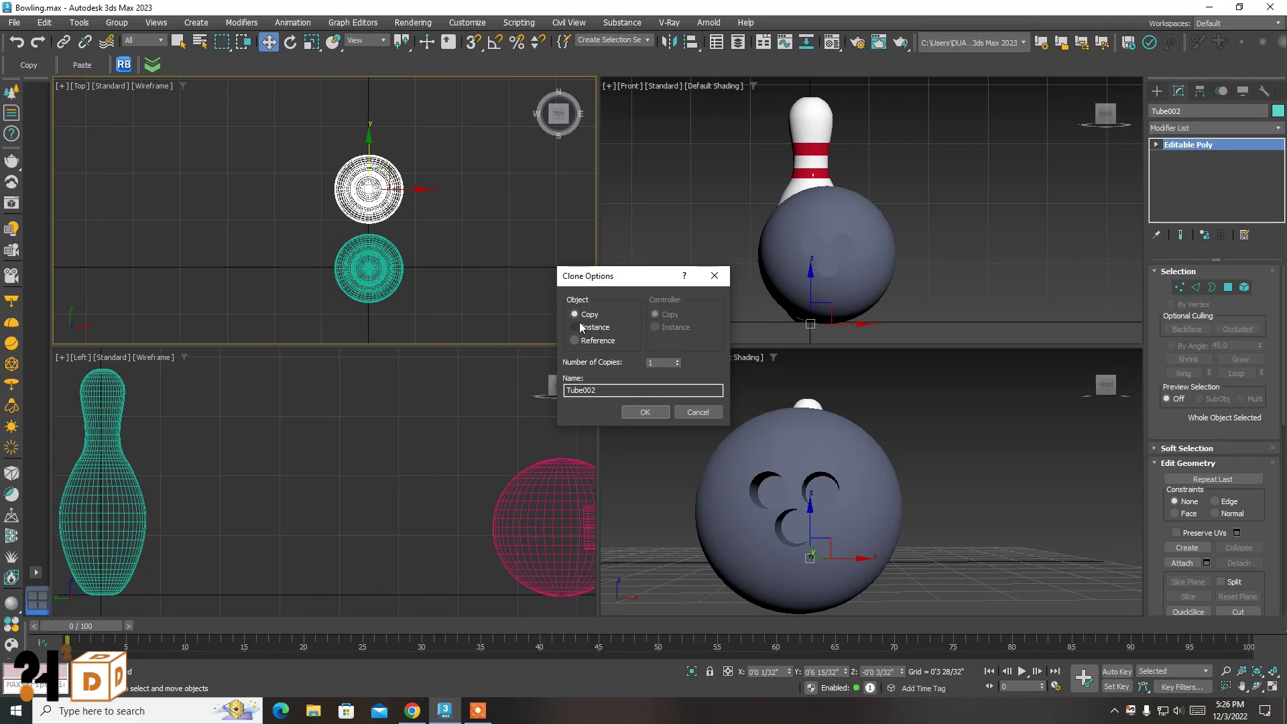
Confirm the first pin clone and clone a second pin beside it along the row
{"action": "left_click", "coordinate": [642, 411]}
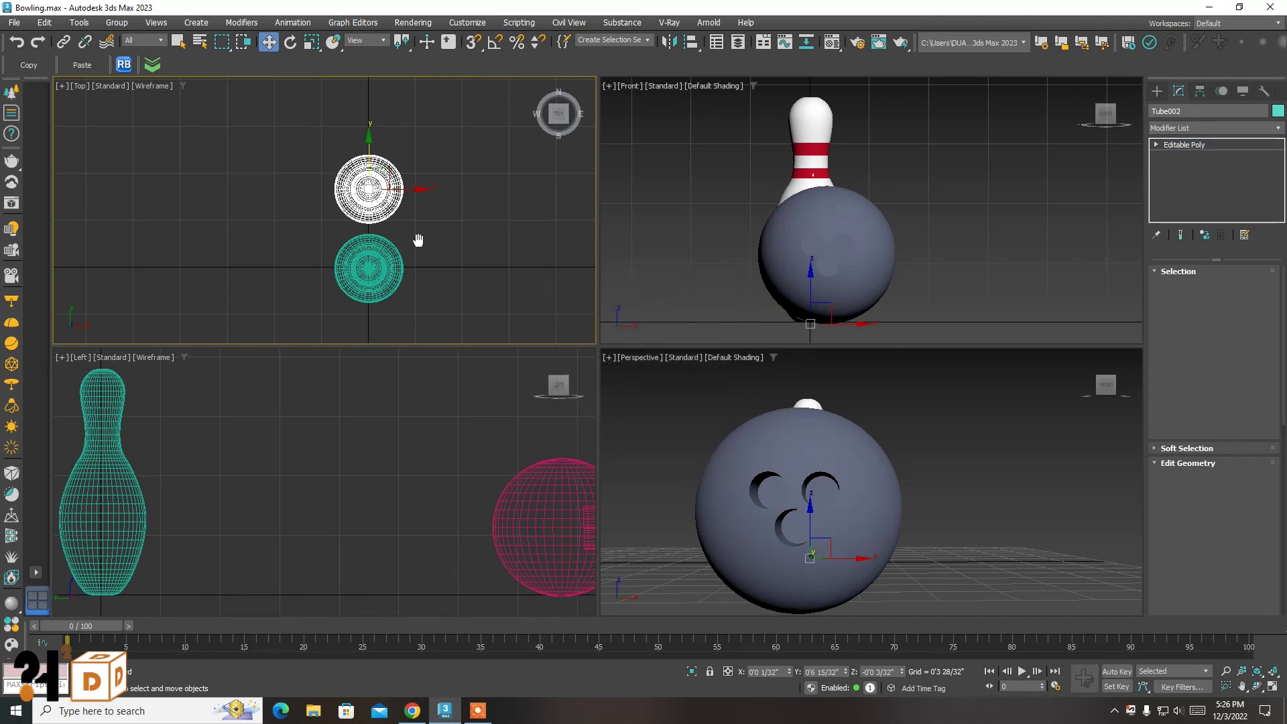
{"action": "middle_click_drag", "start_coordinate": [417, 240], "coordinate": [467, 270]}
{"action": "left_click_drag", "start_coordinate": [456, 218], "coordinate": [385, 219], "text": "shift"}
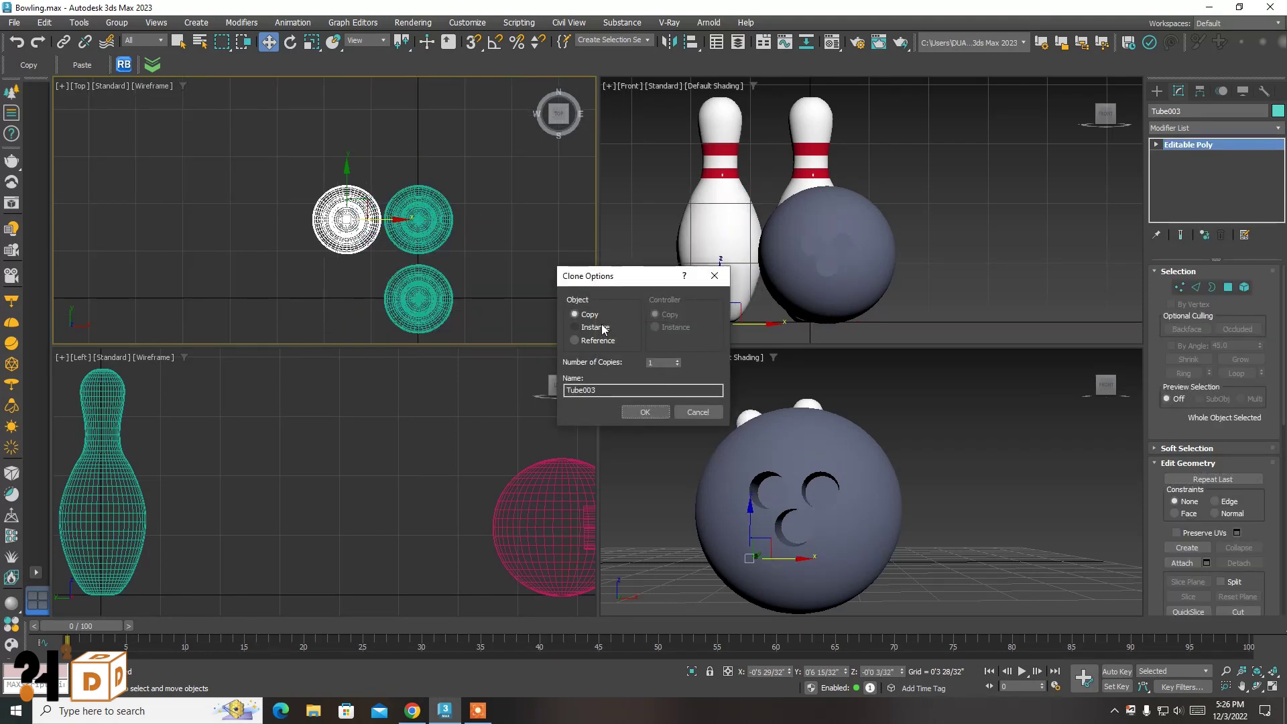
{"action": "left_click", "coordinate": [645, 412]}
{"action": "mouse_move", "coordinate": [386, 218]}
{"action": "left_mouse_down"}
{"action": "mouse_move", "coordinate": [363, 218]}
{"action": "mouse_move", "coordinate": [418, 300]}
{"action": "left_mouse_up"}
Move the two cloned pins up together into a two-pin row using snaps
{"action": "left_click", "coordinate": [383, 226], "text": "ctrl"}
{"action": "key", "text": "s"}
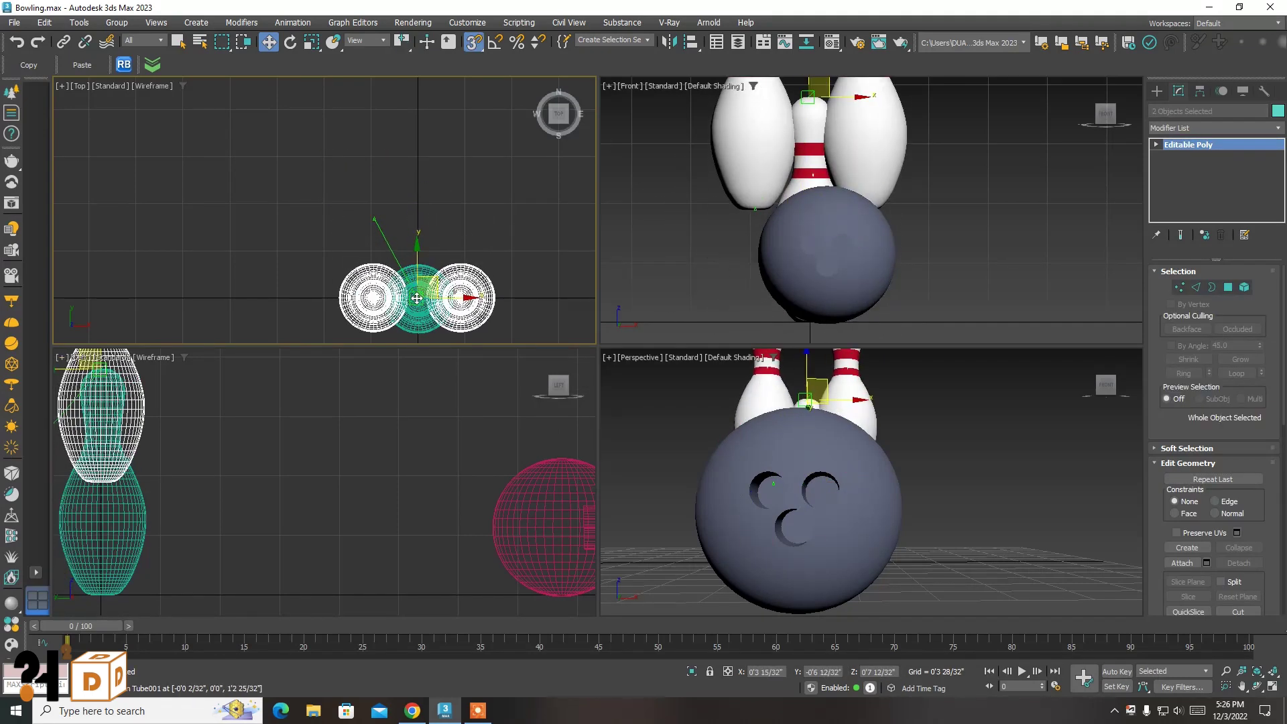
{"action": "scroll", "coordinate": [418, 299], "scroll_direction": "up", "scroll_amount": 5}
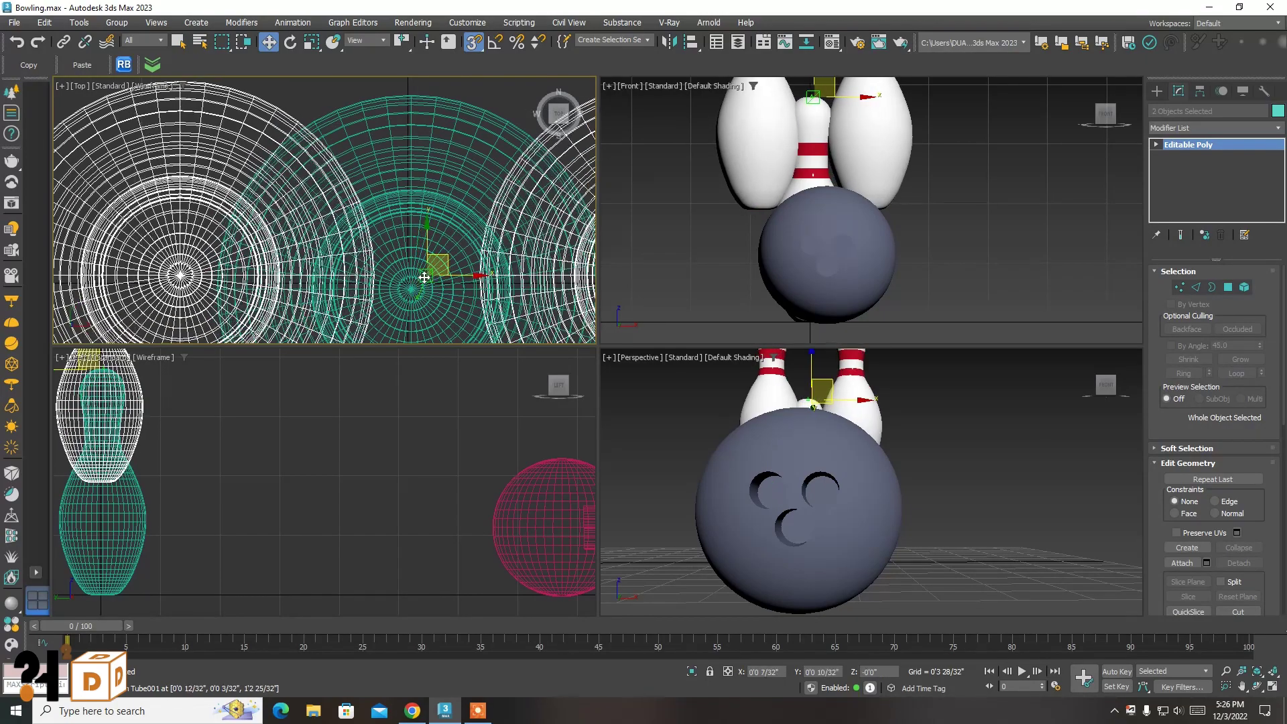
{"action": "scroll", "coordinate": [409, 290], "scroll_direction": "up", "scroll_amount": 2}
{"action": "key", "text": "s"}
{"action": "left_click_drag", "start_coordinate": [409, 289], "coordinate": [423, 74]}
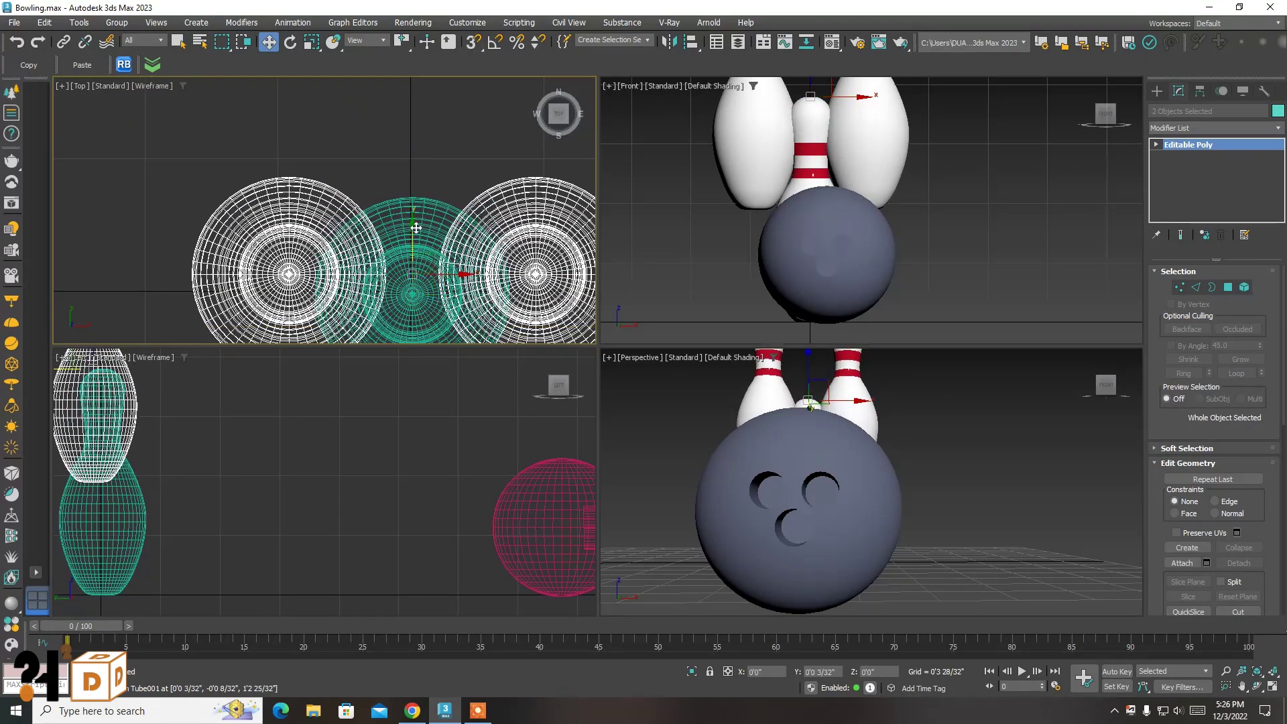
{"action": "scroll", "coordinate": [421, 135], "scroll_direction": "down", "scroll_amount": 5}
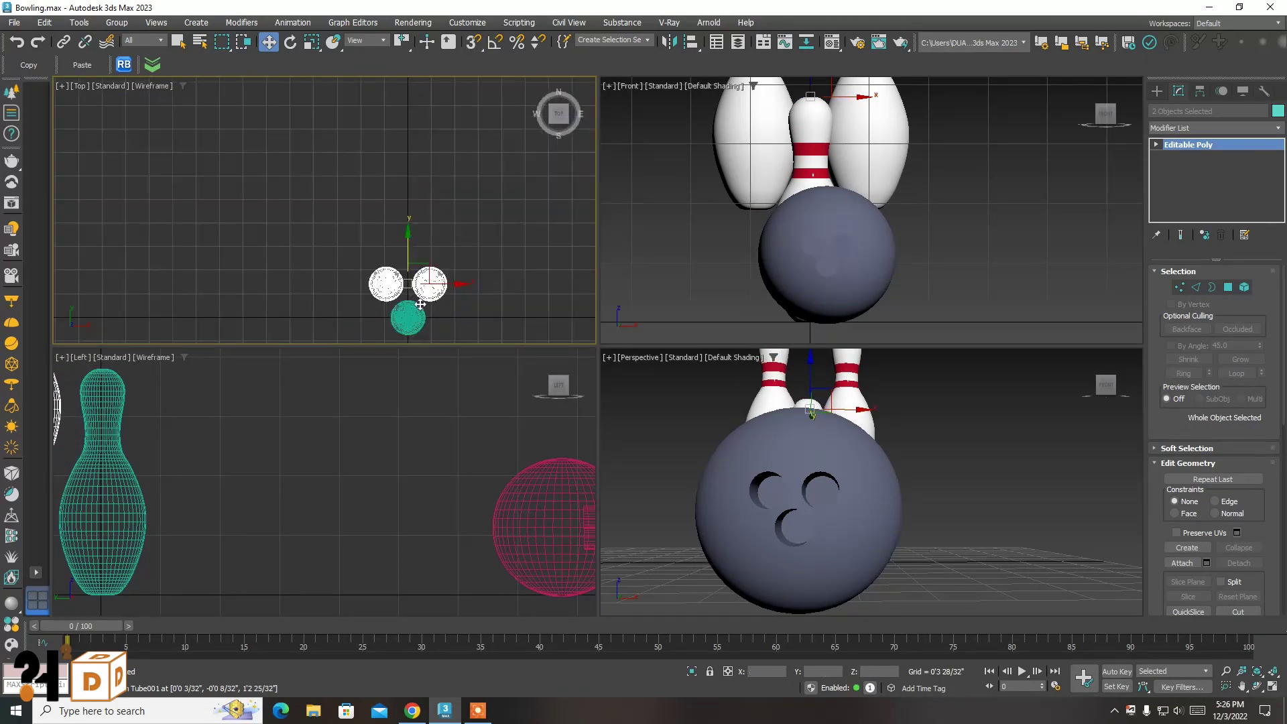
{"action": "scroll", "coordinate": [421, 152], "scroll_direction": "up", "scroll_amount": 2}
Clone the two-pin row upward, delete the extra pin, and add a third pin
{"action": "left_click_drag", "start_coordinate": [421, 222], "coordinate": [423, 135], "text": "shift"}
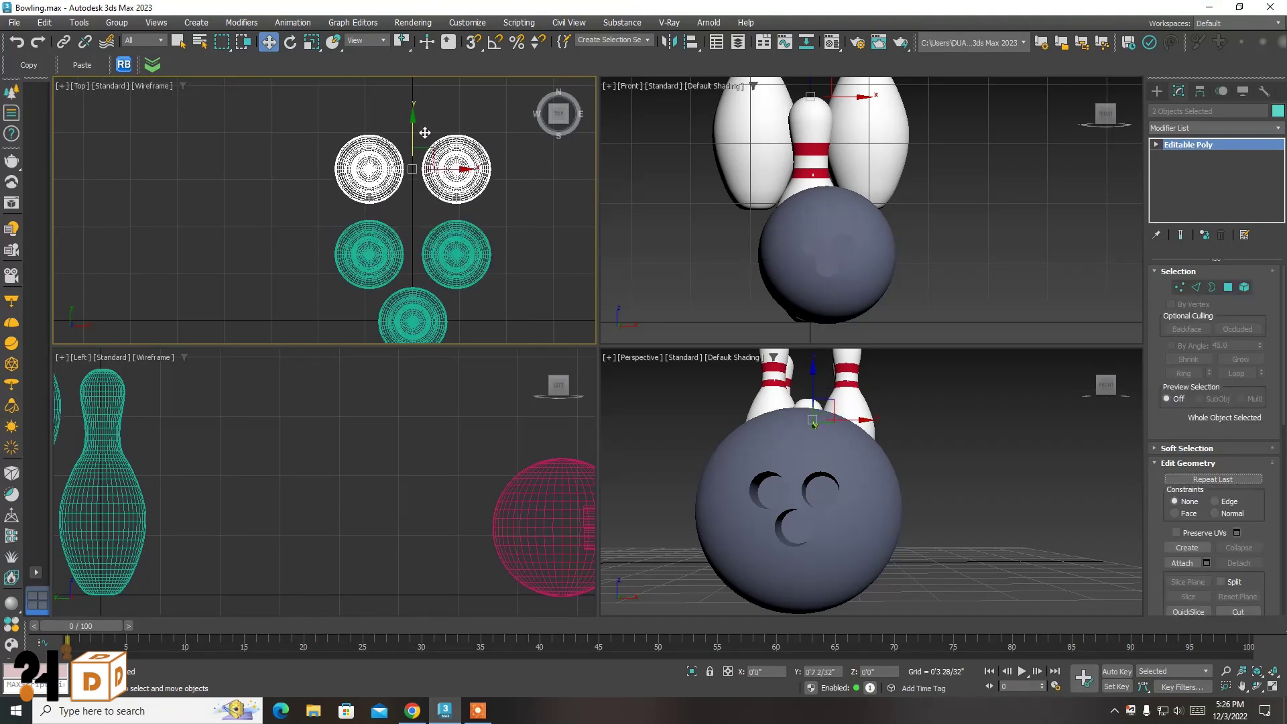
{"action": "left_click", "coordinate": [645, 412]}
{"action": "left_click", "coordinate": [439, 164], "text": "alt"}
{"action": "key", "text": "Delete"}
{"action": "left_click", "coordinate": [439, 164]}
{"action": "left_click_drag", "start_coordinate": [493, 169], "coordinate": [412, 174], "text": "shift"}
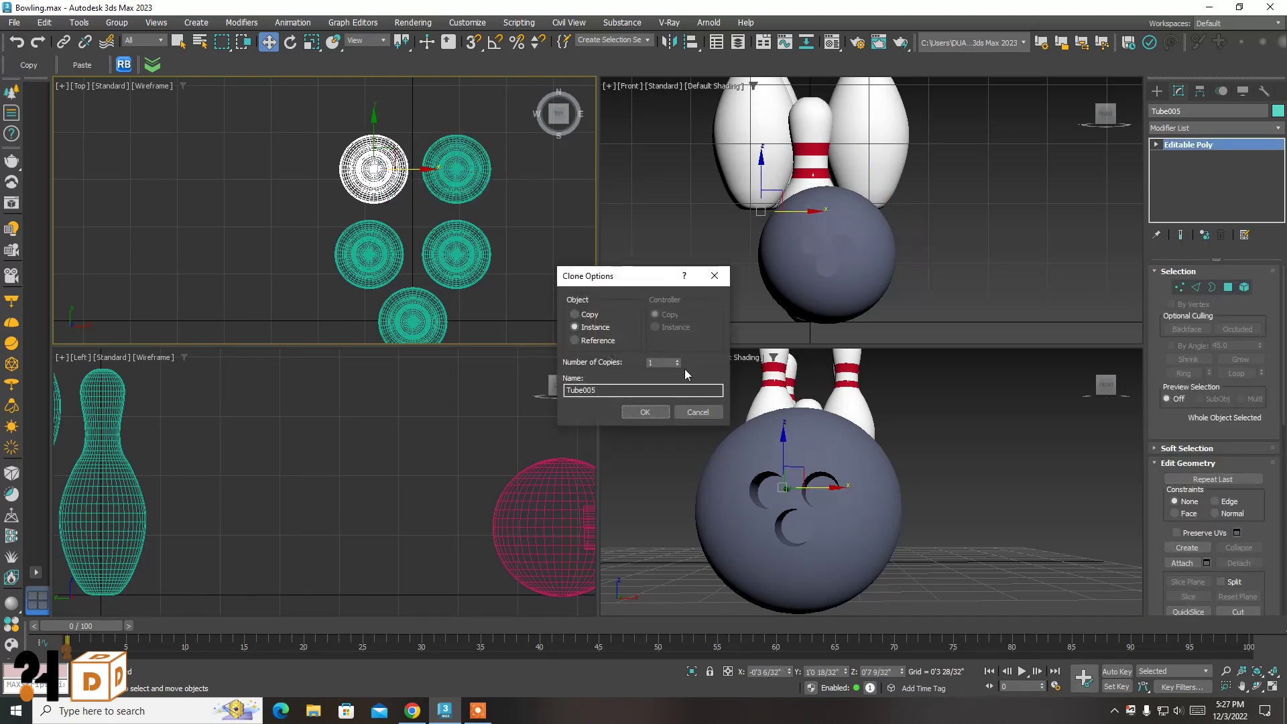
{"action": "left_click", "coordinate": [653, 411]}
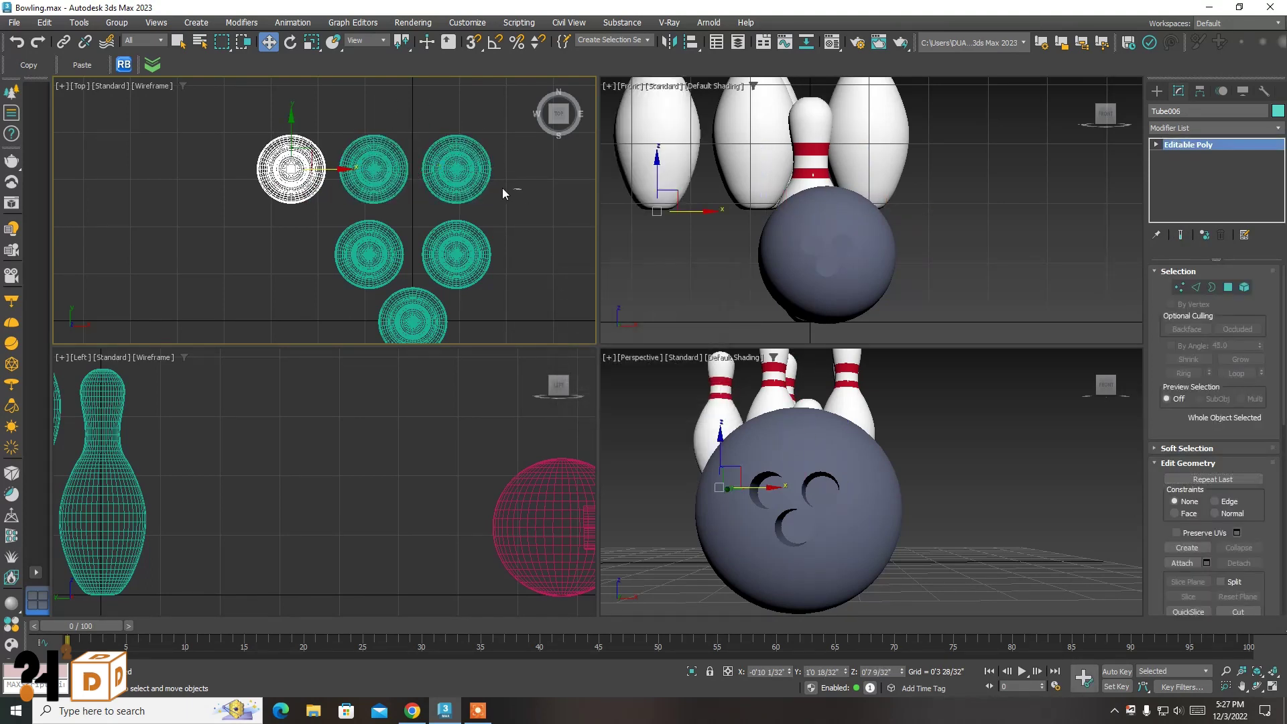
Snap the three-pin row down into line with the other rows
{"action": "left_click", "coordinate": [473, 41]}
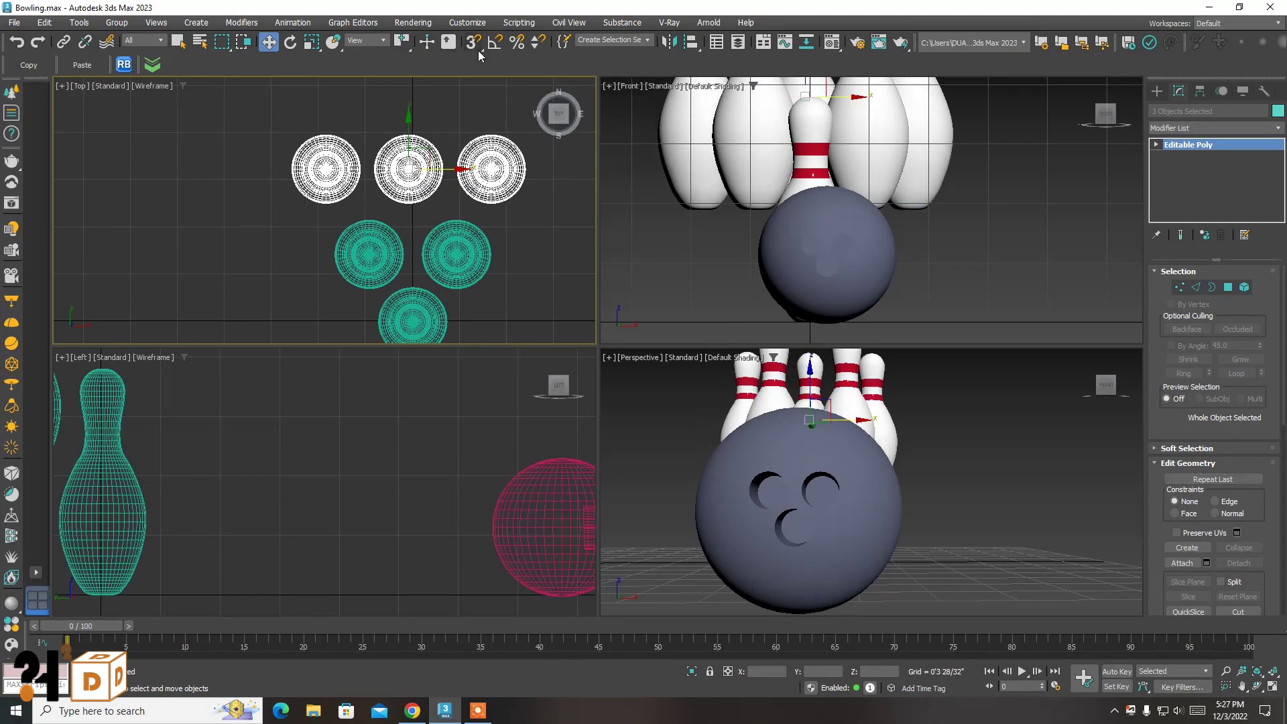
{"action": "mouse_move", "coordinate": [375, 174]}
{"action": "left_mouse_down"}
{"action": "mouse_move", "coordinate": [386, 333]}
{"action": "mouse_move", "coordinate": [414, 322]}
{"action": "mouse_move", "coordinate": [411, 152]}
{"action": "left_mouse_up"}
{"action": "key", "text": "s"}
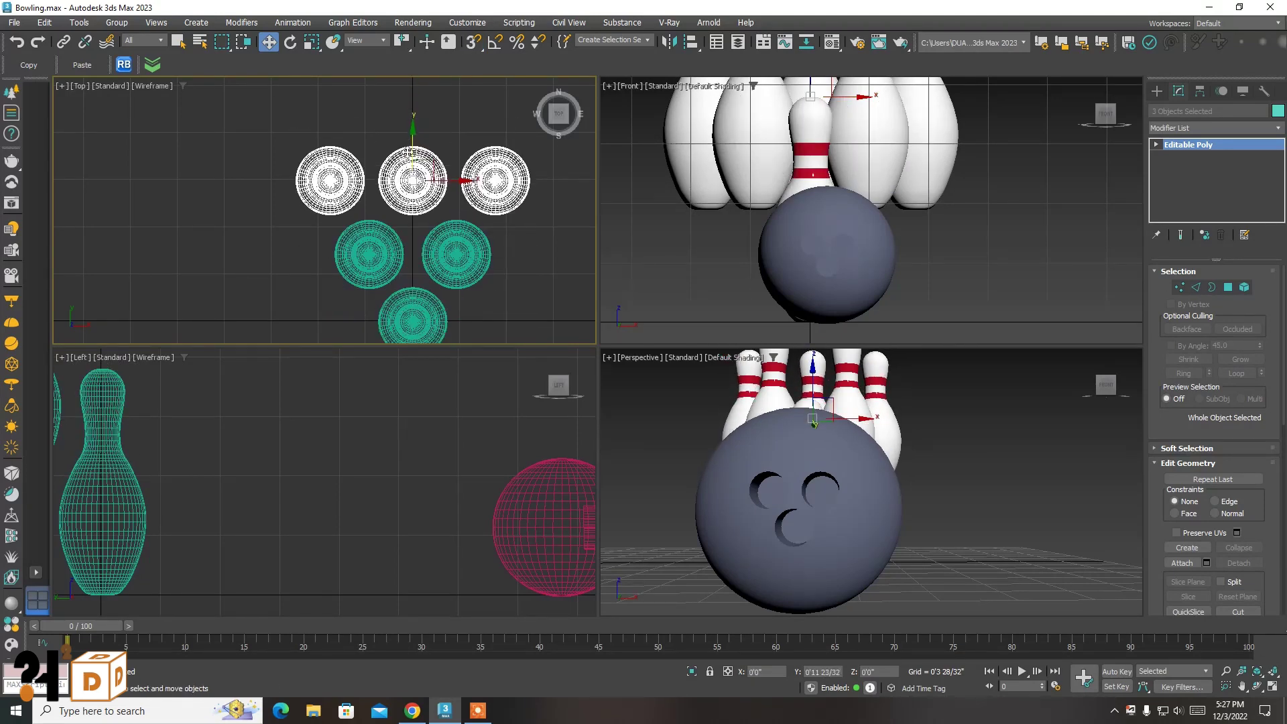
{"action": "scroll", "coordinate": [421, 204], "scroll_direction": "down", "scroll_amount": 2}
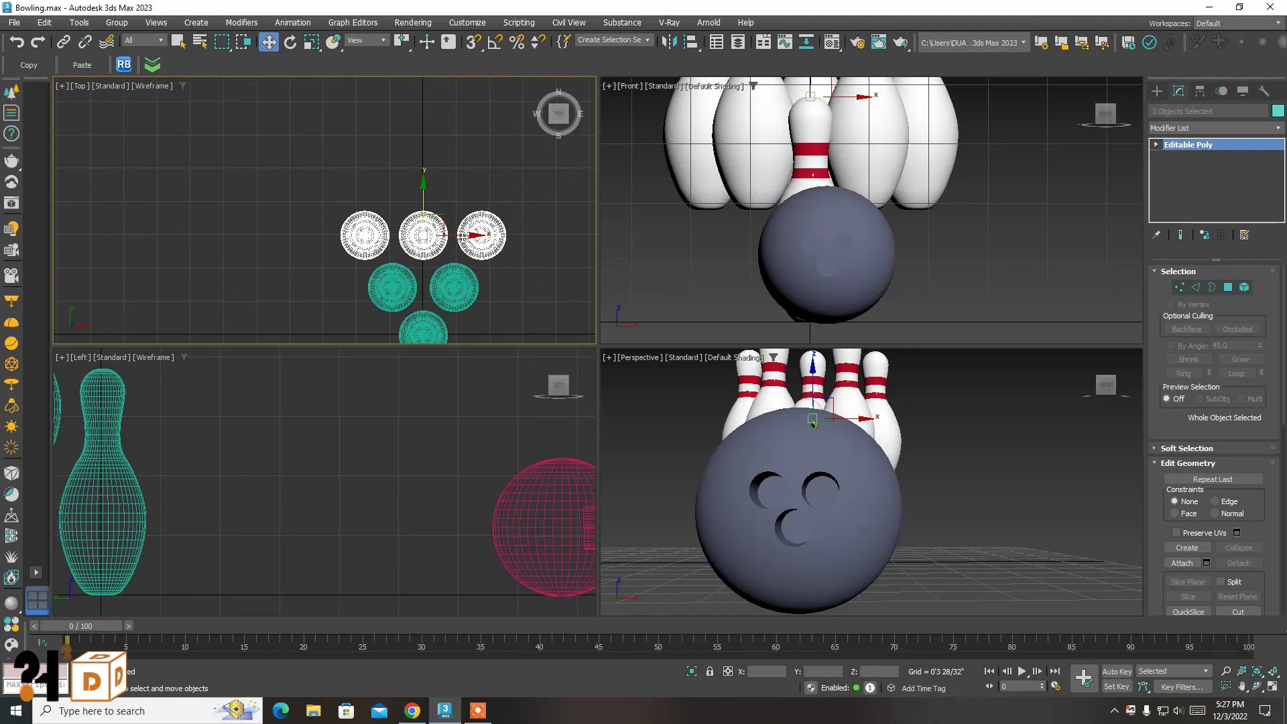
Clone the middle top-row pin upward and leftward to build a four-pin back row
{"action": "left_click", "coordinate": [432, 241]}
{"action": "left_click_drag", "start_coordinate": [424, 235], "coordinate": [427, 163], "text": "shift"}
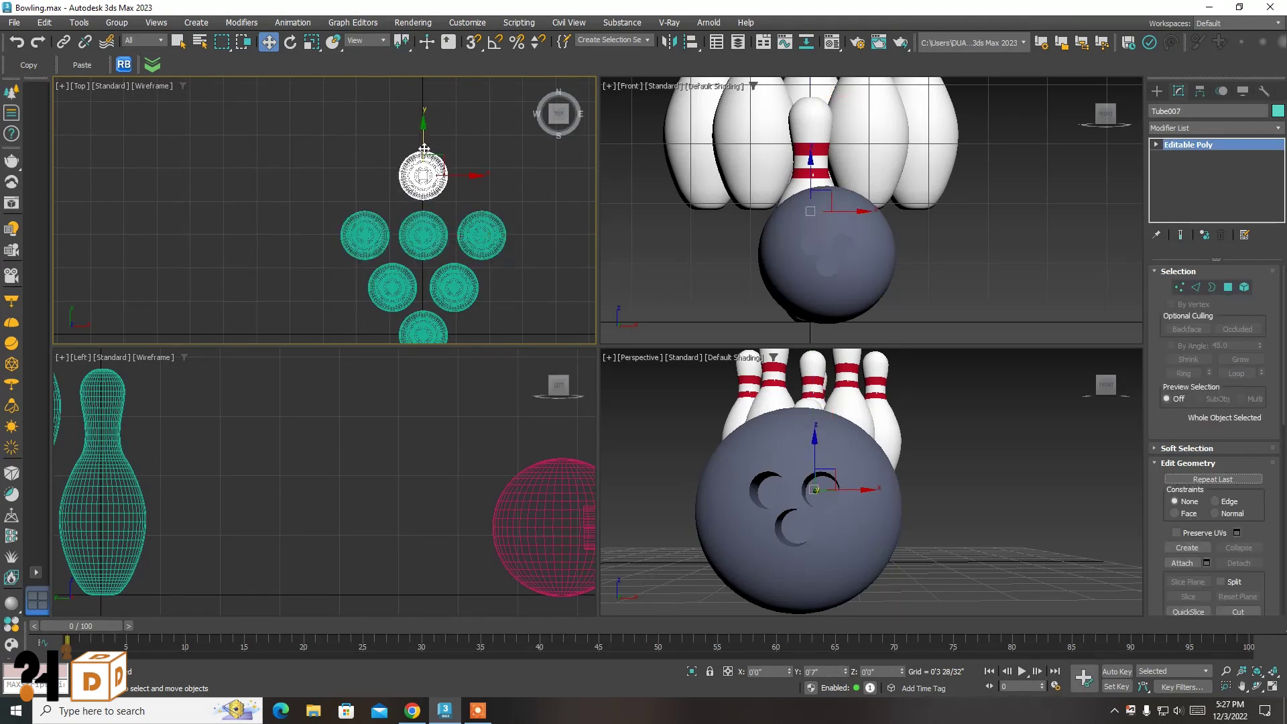
{"action": "key", "text": "Return"}
{"action": "left_click_drag", "start_coordinate": [473, 175], "coordinate": [411, 166]}
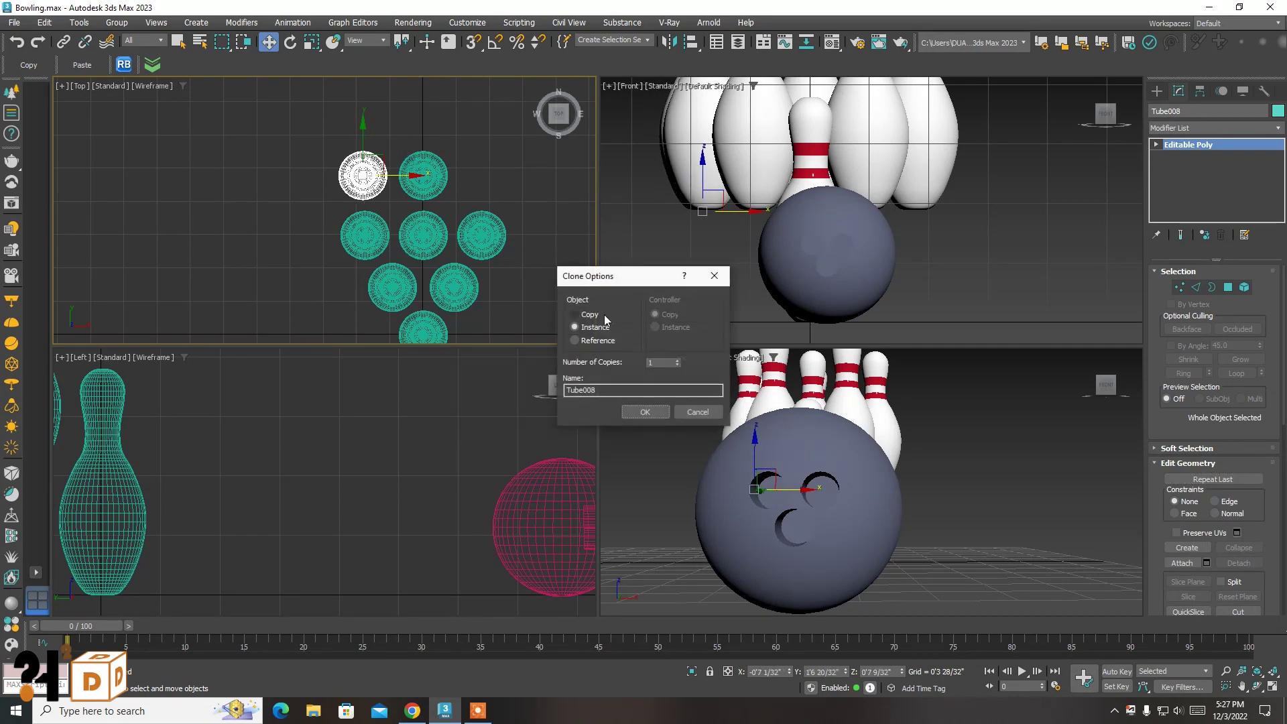
{"action": "left_click", "coordinate": [645, 411]}
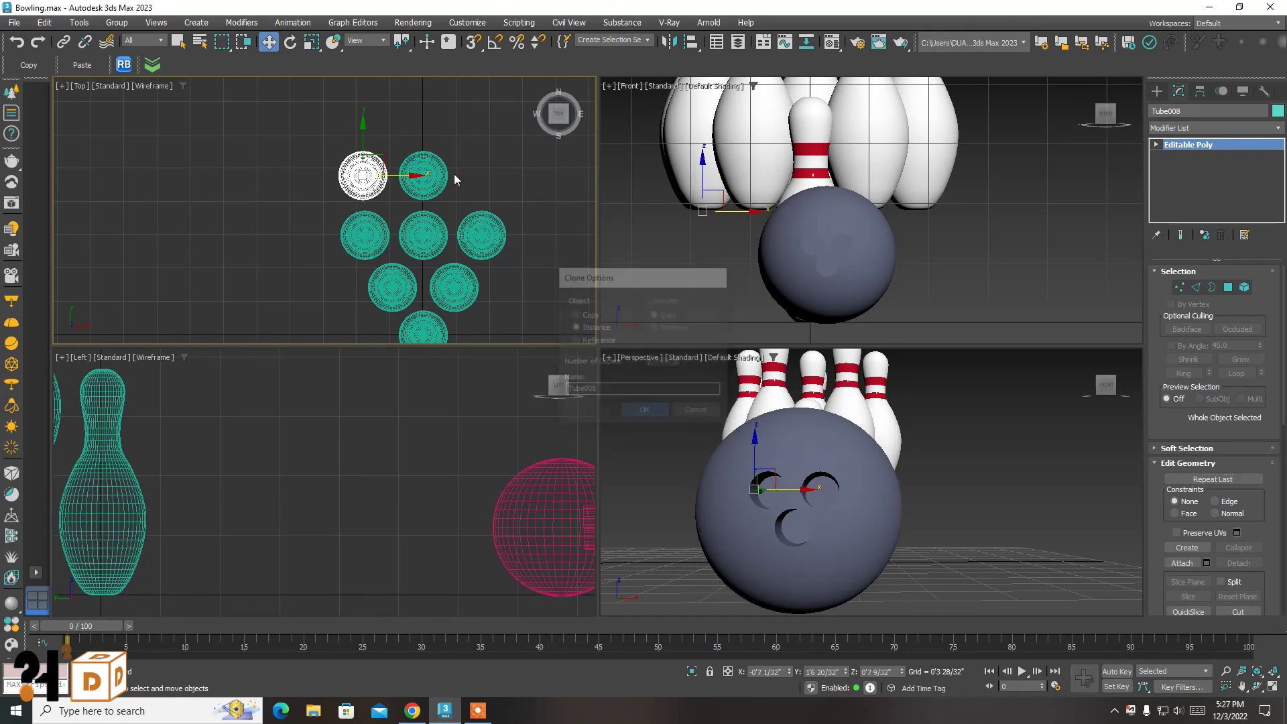
{"action": "left_click_drag", "start_coordinate": [453, 174], "coordinate": [228, 158]}
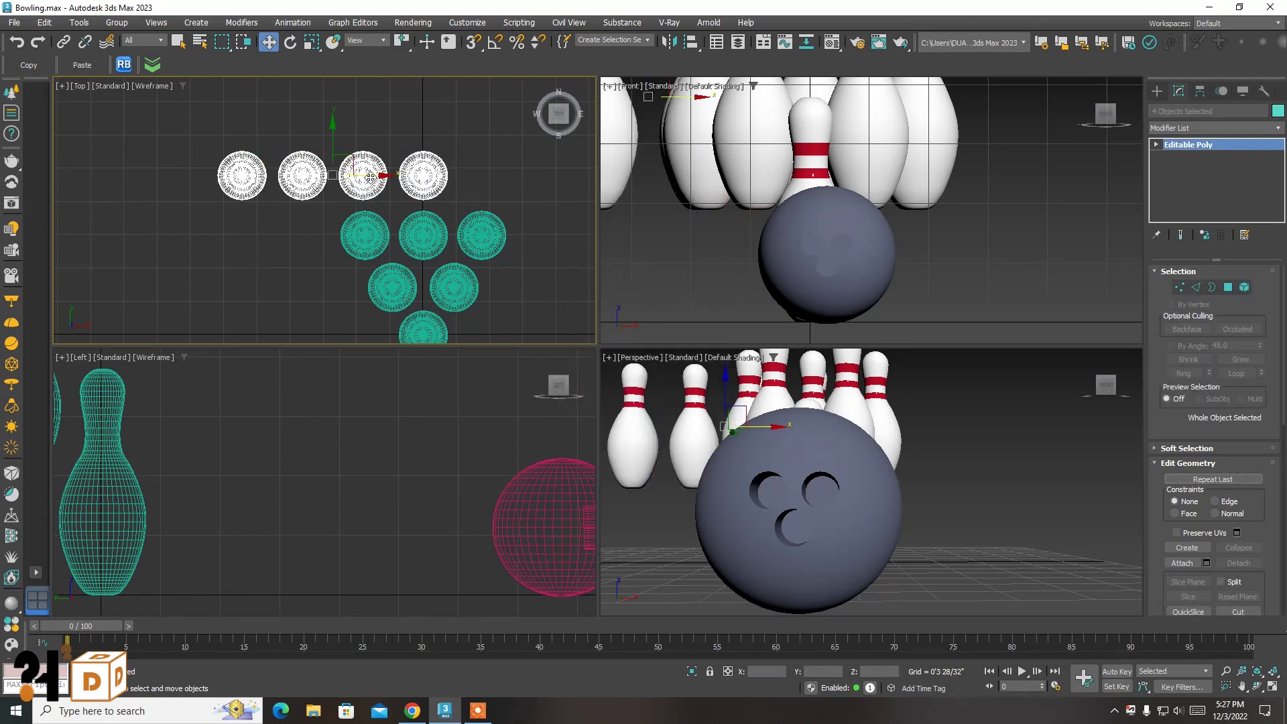
Centre the four-pin back row with snapping and move it up behind the other rows
{"action": "key", "text": "s"}
{"action": "mouse_move", "coordinate": [370, 176]}
{"action": "left_mouse_down"}
{"action": "mouse_move", "coordinate": [418, 147]}
{"action": "mouse_move", "coordinate": [468, 215]}
{"action": "left_mouse_up"}
{"action": "scroll", "coordinate": [468, 215], "scroll_direction": "up", "scroll_amount": 8}
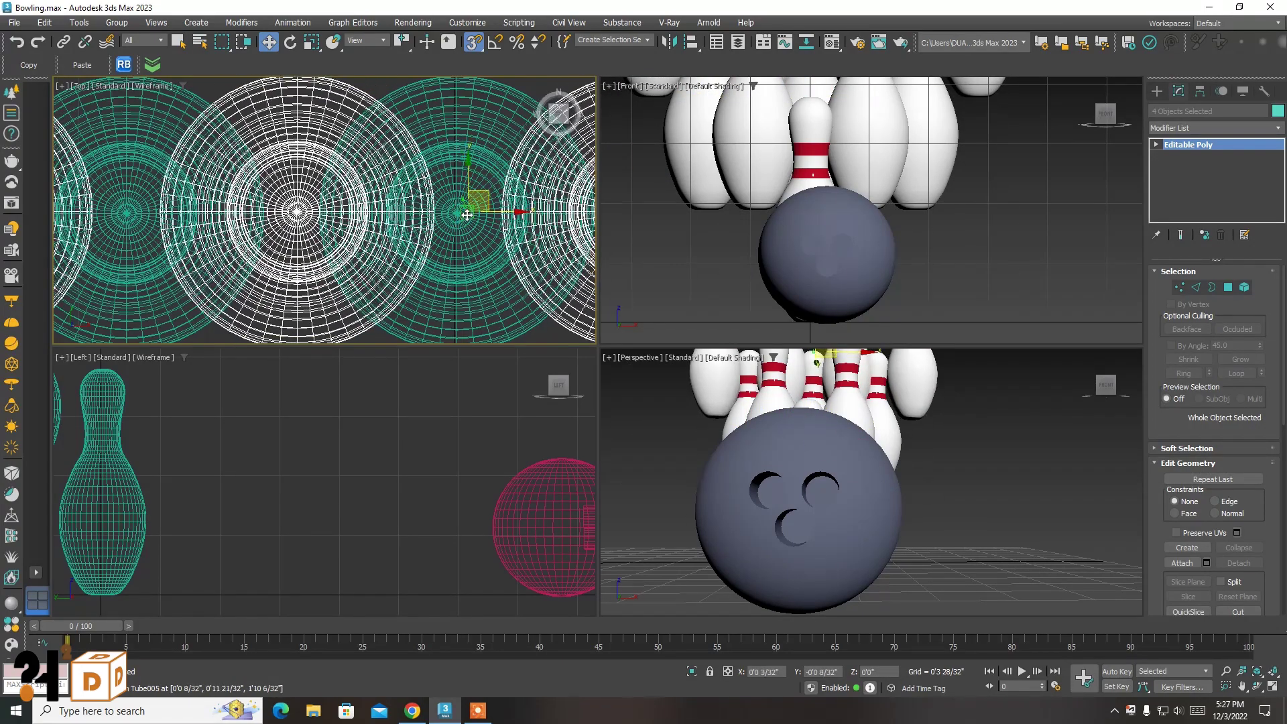
{"action": "scroll", "coordinate": [467, 214], "scroll_direction": "down", "scroll_amount": 2}
{"action": "scroll", "coordinate": [463, 208], "scroll_direction": "down", "scroll_amount": 6}
{"action": "key", "text": "s"}
{"action": "left_click_drag", "start_coordinate": [421, 196], "coordinate": [423, 124]}
Orbit the maximized Perspective view to check the pins' heights from the side
{"action": "left_click", "coordinate": [177, 41]}
{"action": "left_click", "coordinate": [195, 168]}
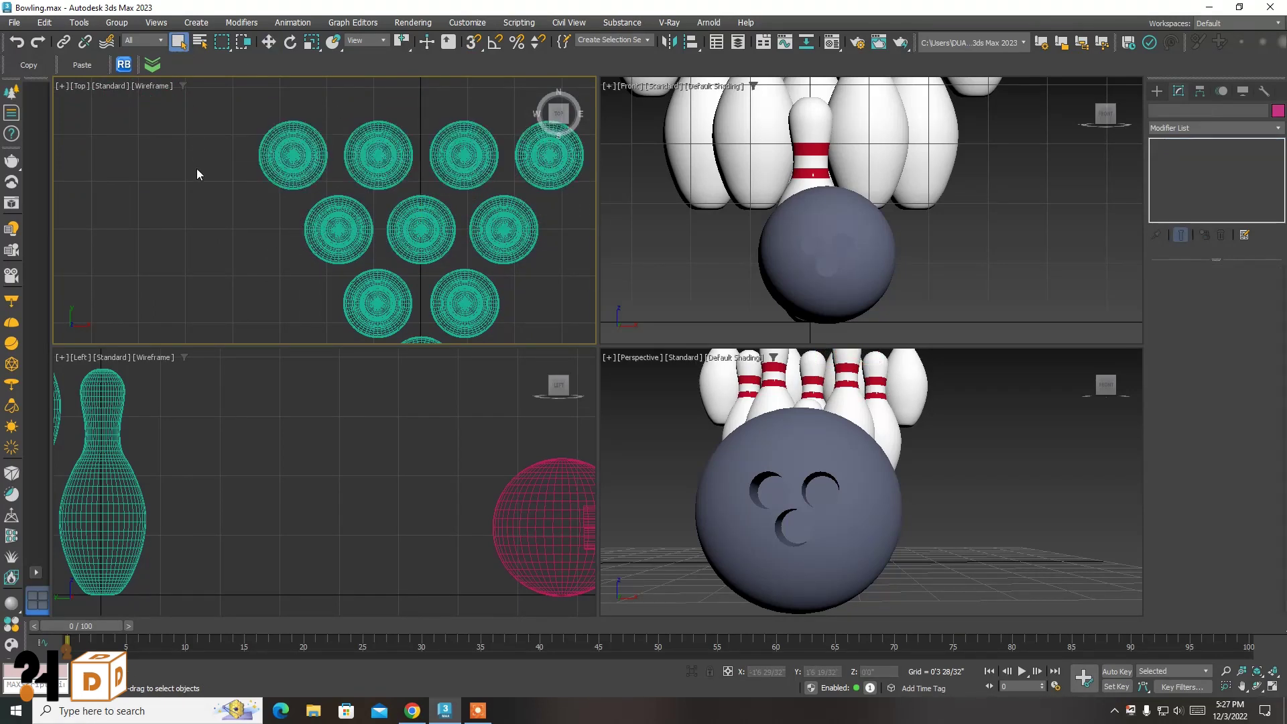
{"action": "scroll", "coordinate": [196, 168], "scroll_direction": "down", "scroll_amount": 3}
{"action": "left_click", "coordinate": [951, 417]}
{"action": "left_click", "coordinate": [1274, 677]}
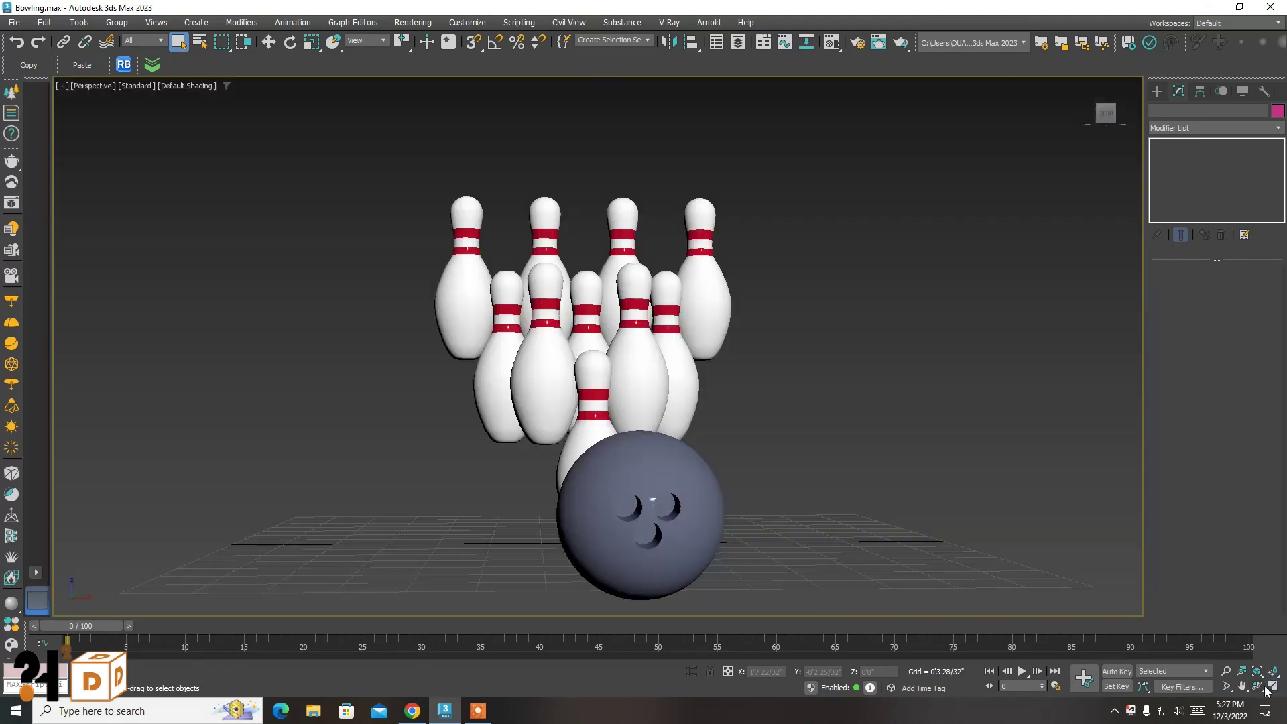
{"action": "left_click_drag", "start_coordinate": [669, 365], "coordinate": [618, 374]}
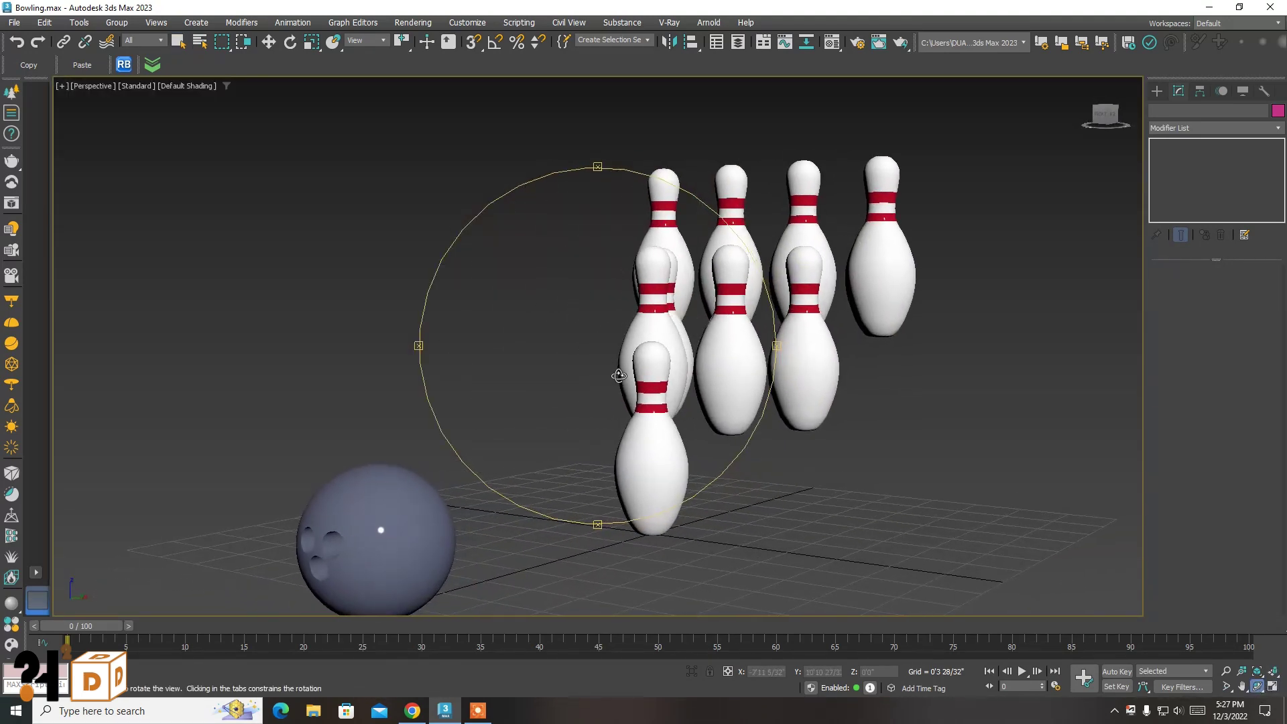
{"action": "right_click", "coordinate": [618, 374]}
{"action": "left_click", "coordinate": [1273, 686]}
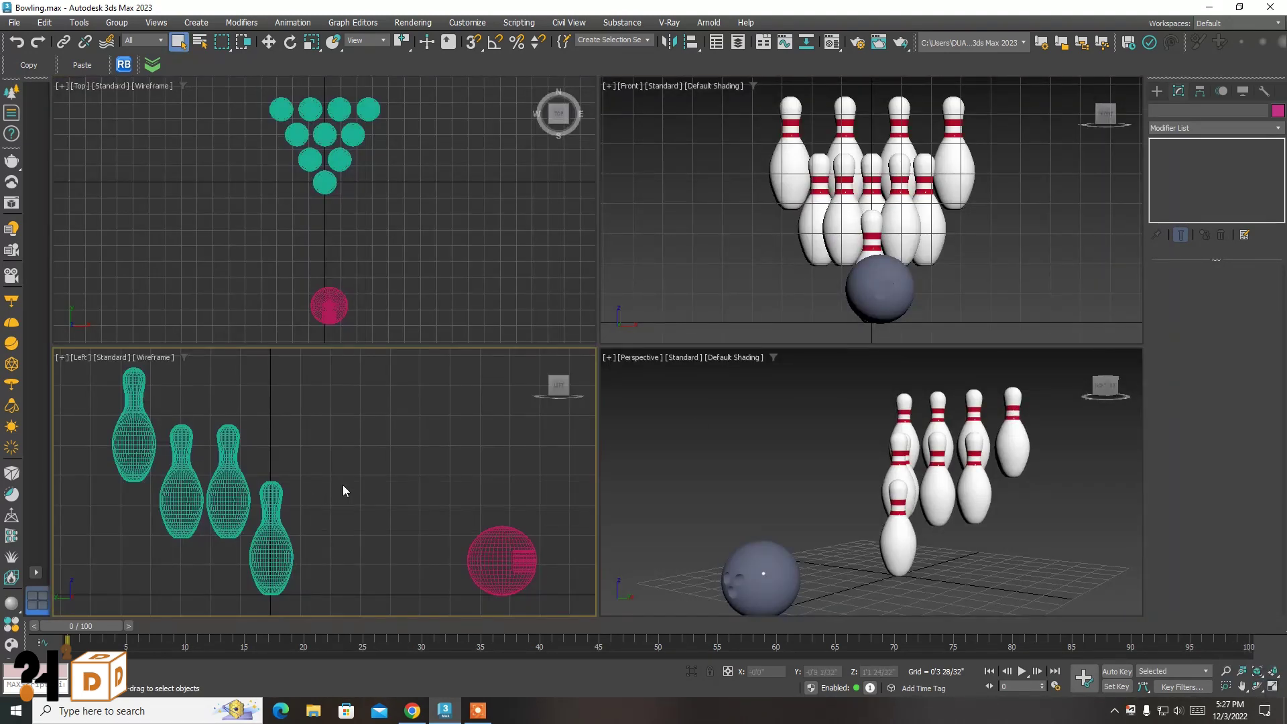
{"action": "scroll", "coordinate": [343, 485], "scroll_direction": "down", "scroll_amount": 2}
Select the nine raised pins and drag them down onto the ground line
{"action": "left_click_drag", "start_coordinate": [288, 462], "coordinate": [87, 370]}
{"action": "key", "text": "w"}
{"action": "left_click_drag", "start_coordinate": [183, 429], "coordinate": [188, 454]}
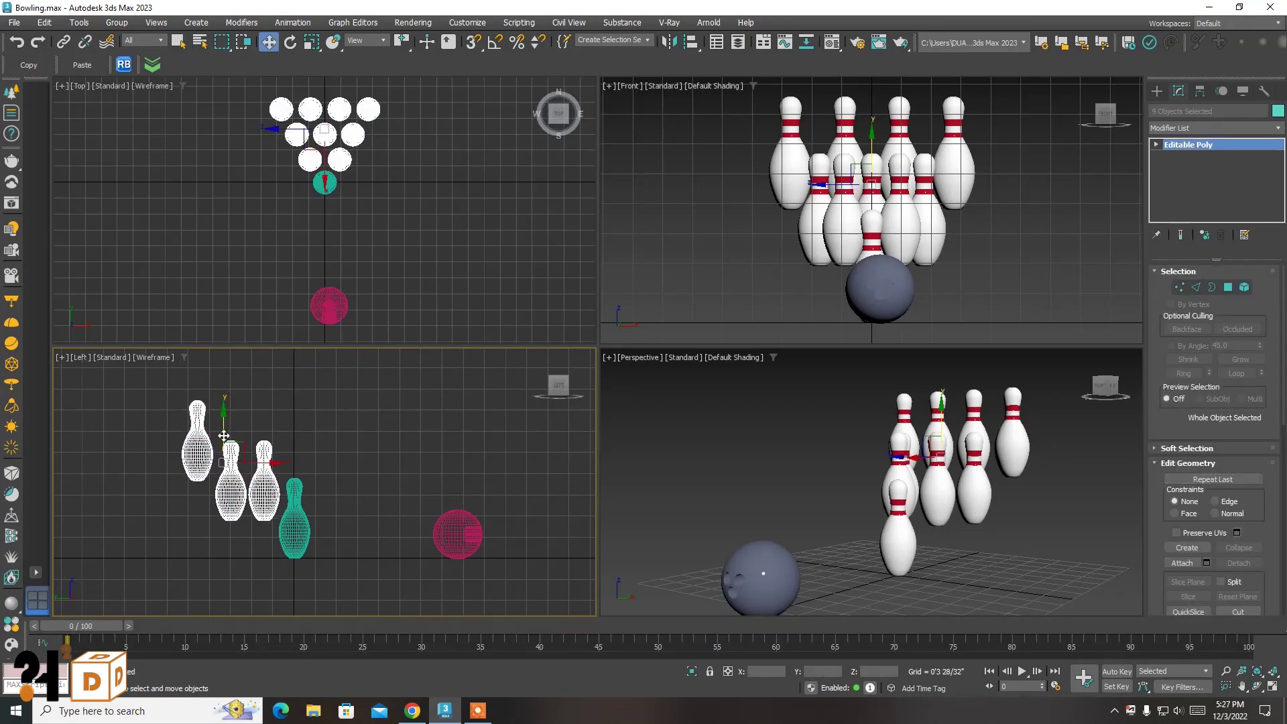
{"action": "scroll", "coordinate": [284, 521], "scroll_direction": "up", "scroll_amount": 5}
{"action": "left_click_drag", "start_coordinate": [337, 518], "coordinate": [405, 553]}
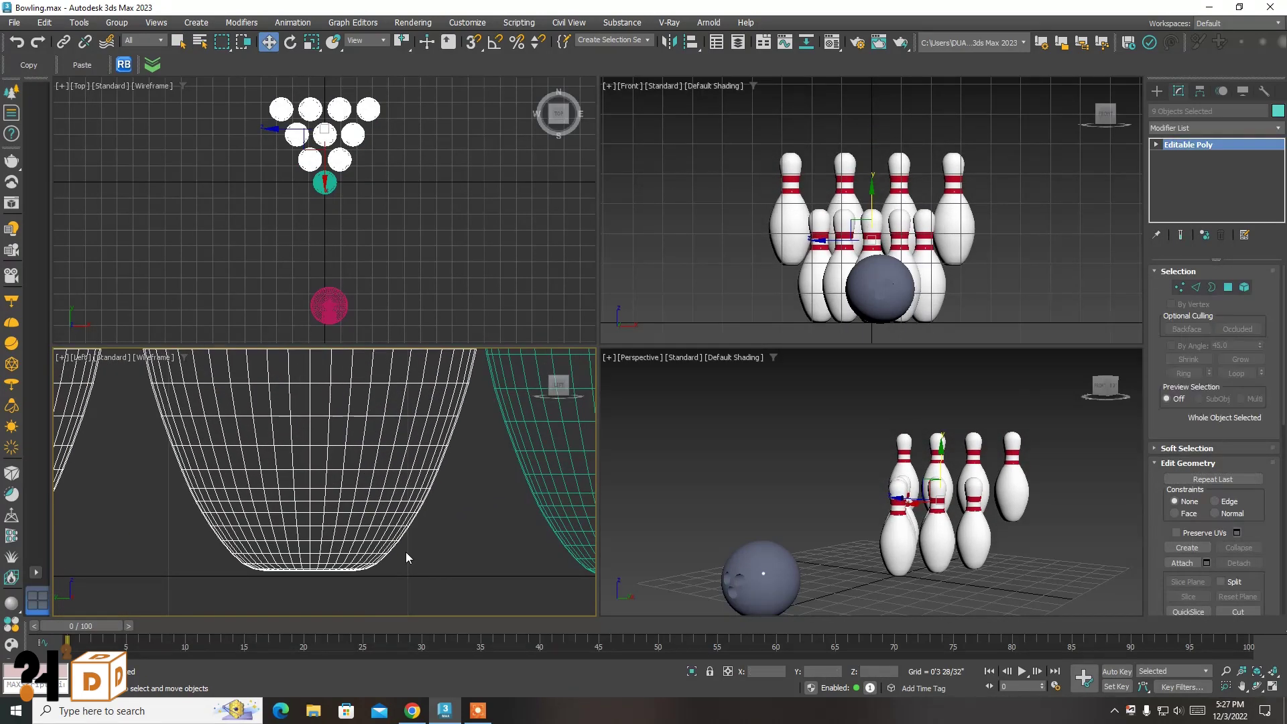
{"action": "scroll", "coordinate": [268, 469], "scroll_direction": "up", "scroll_amount": 2}
{"action": "scroll", "coordinate": [245, 440], "scroll_direction": "up", "scroll_amount": 1}
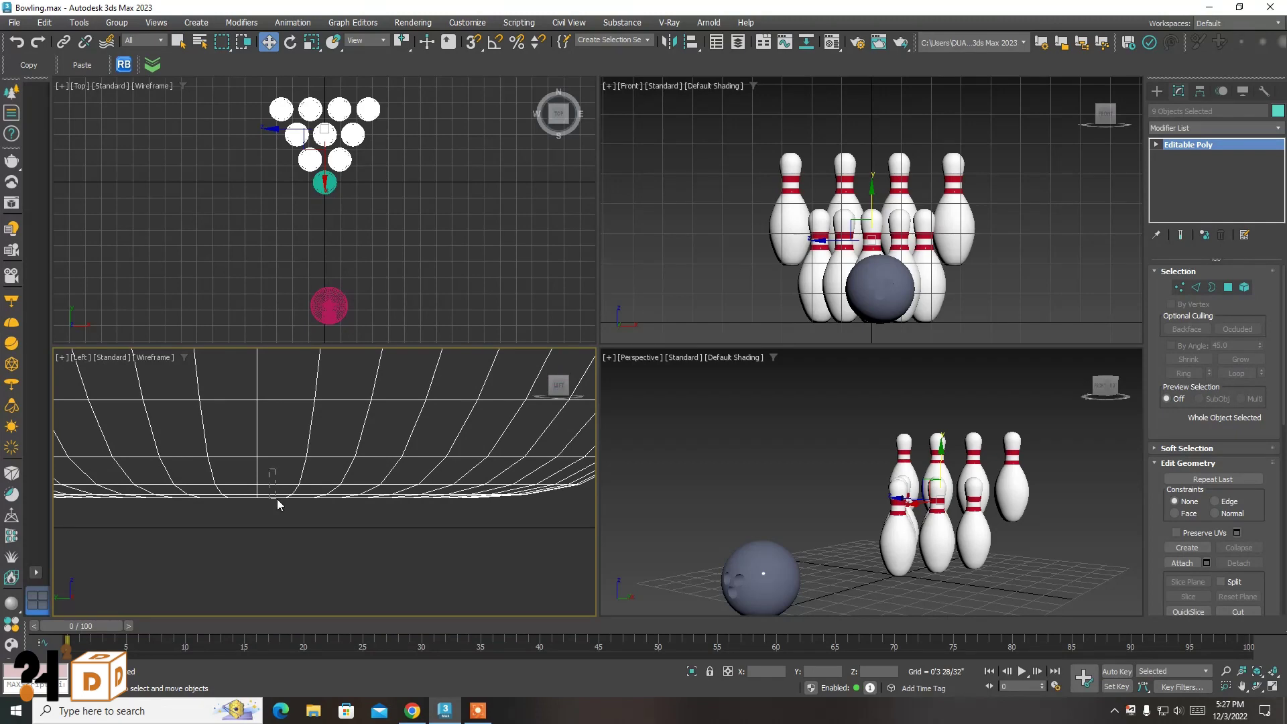
{"action": "left_click_drag", "start_coordinate": [287, 499], "coordinate": [306, 520]}
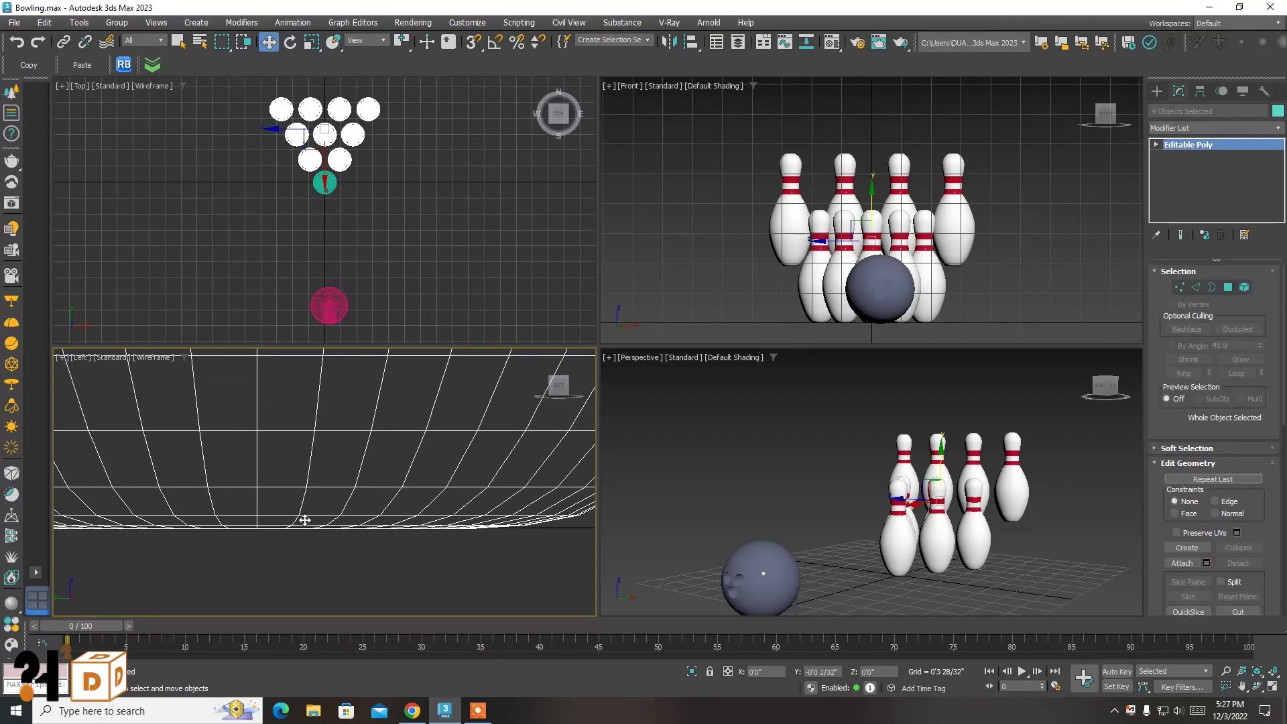
Lower the back-row pins level with the front row
{"action": "scroll", "coordinate": [509, 540], "scroll_direction": "down", "scroll_amount": 4}
{"action": "scroll", "coordinate": [288, 453], "scroll_direction": "down", "scroll_amount": 2}
{"action": "mouse_move", "coordinate": [288, 453]}
{"action": "left_mouse_down"}
{"action": "mouse_move", "coordinate": [252, 499]}
{"action": "mouse_move", "coordinate": [303, 521]}
{"action": "left_mouse_up"}
{"action": "scroll", "coordinate": [248, 505], "scroll_direction": "up", "scroll_amount": 4}
{"action": "scroll", "coordinate": [318, 492], "scroll_direction": "up", "scroll_amount": 3}
{"action": "left_click", "coordinate": [178, 44]}
Maximize the Perspective view, orbit it down onto the pin triangle and ball, and zoom extents
{"action": "left_click", "coordinate": [729, 433]}
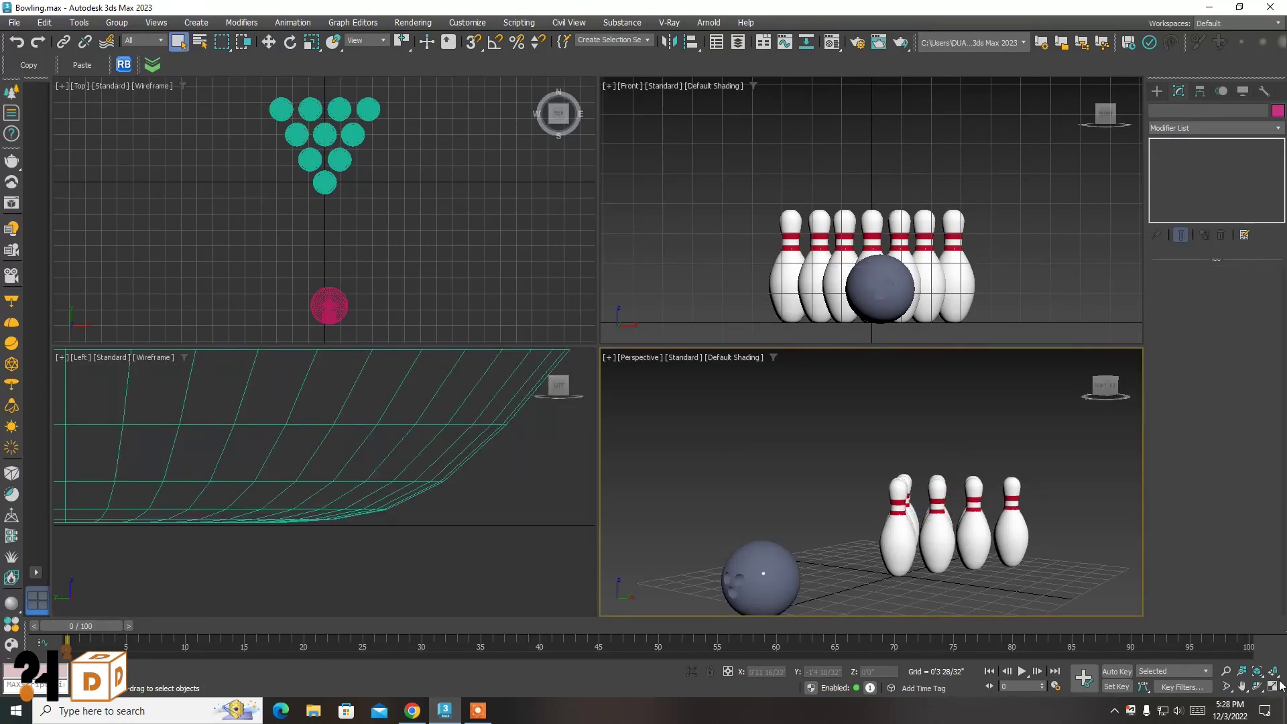
{"action": "left_click", "coordinate": [1273, 688]}
{"action": "left_click", "coordinate": [1273, 688]}
{"action": "left_click", "coordinate": [1258, 687]}
{"action": "mouse_move", "coordinate": [737, 469]}
{"action": "left_mouse_down"}
{"action": "mouse_move", "coordinate": [662, 465]}
{"action": "mouse_move", "coordinate": [675, 468]}
{"action": "mouse_move", "coordinate": [685, 439]}
{"action": "left_mouse_up"}
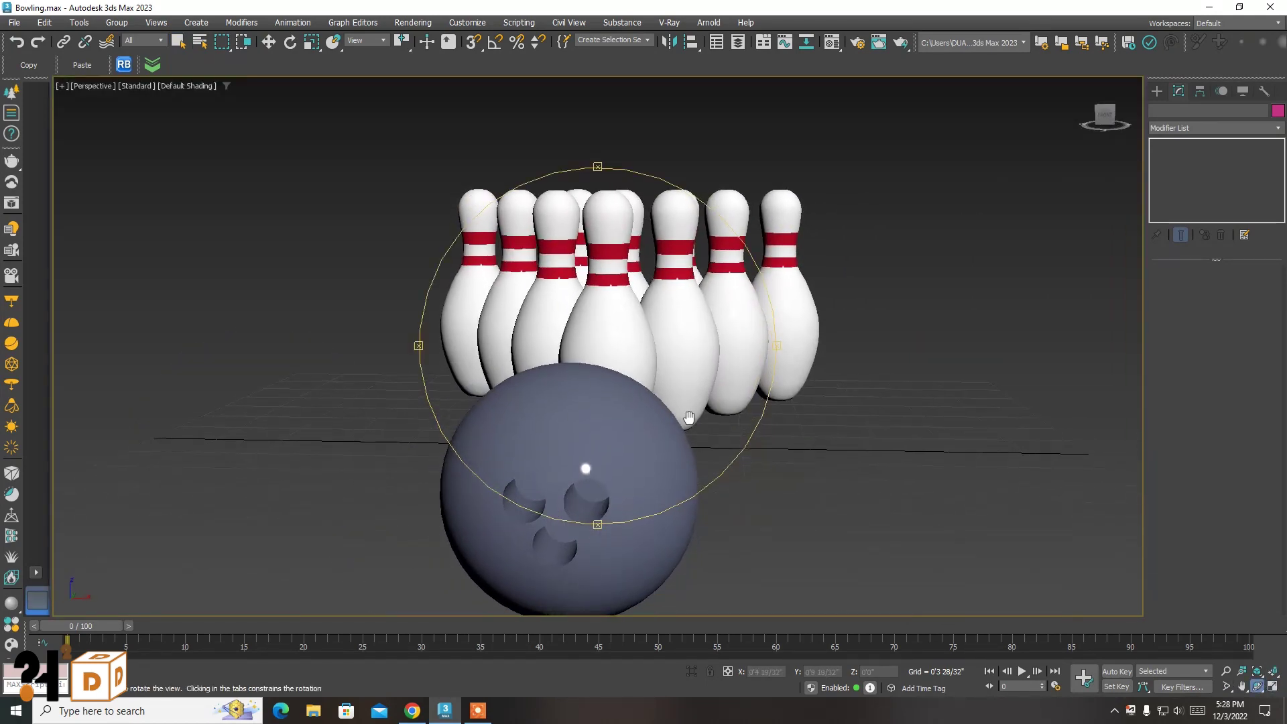
{"action": "key", "text": "Escape"}
{"action": "left_click", "coordinate": [1274, 673]}
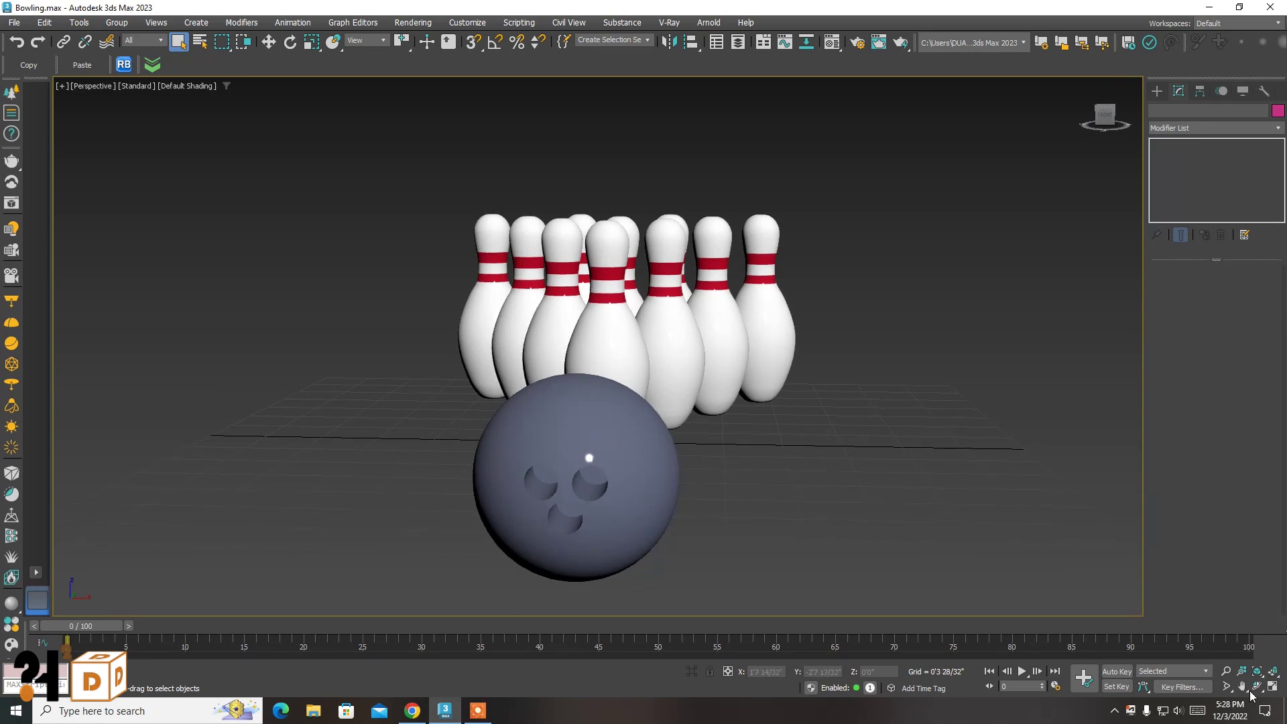
{"action": "left_click", "coordinate": [1257, 686]}
{"action": "left_click_drag", "start_coordinate": [590, 469], "coordinate": [607, 409]}
{"action": "left_click", "coordinate": [1274, 672]}
{"action": "right_click", "coordinate": [594, 456]}
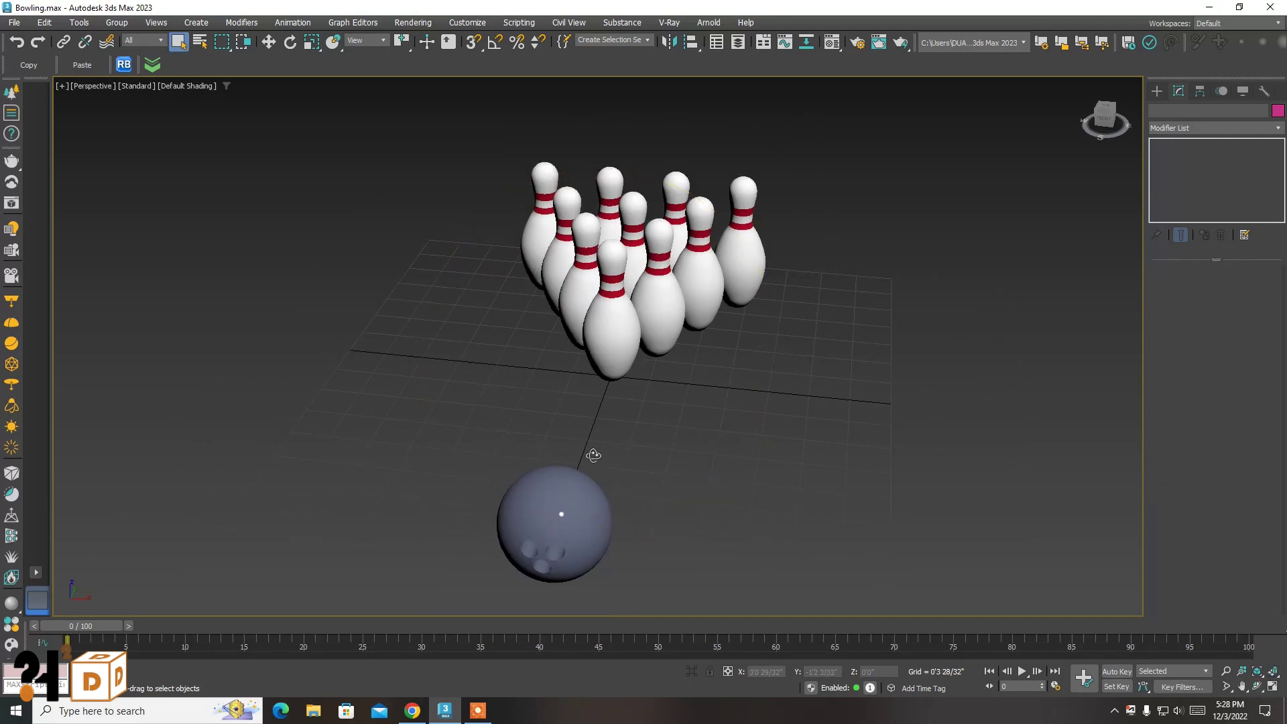